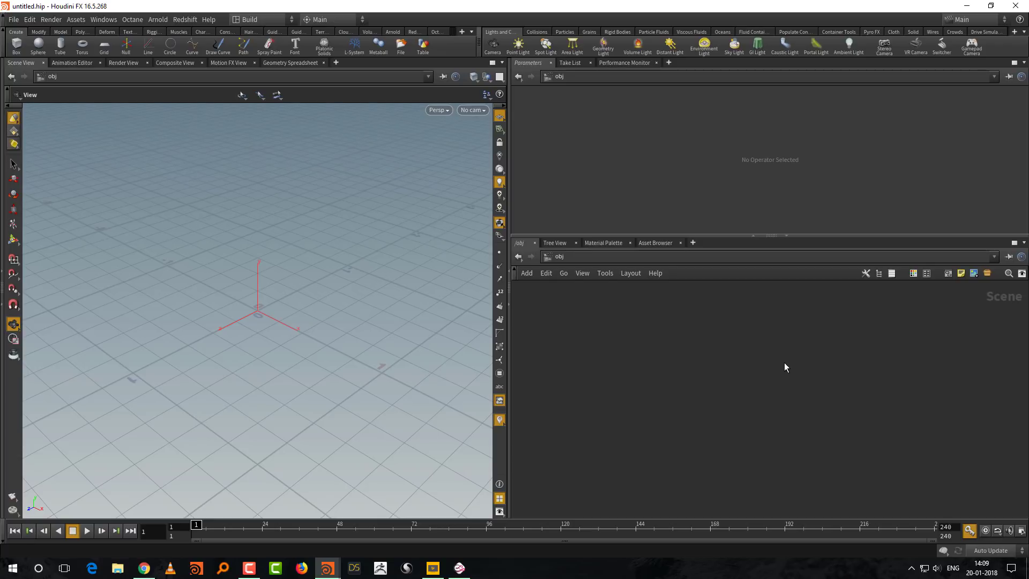
Step: Create a Grid object in the empty scene network and enter its geometry network
{"action": "left_click_drag", "start_coordinate": [803, 233], "coordinate": [804, 256]}
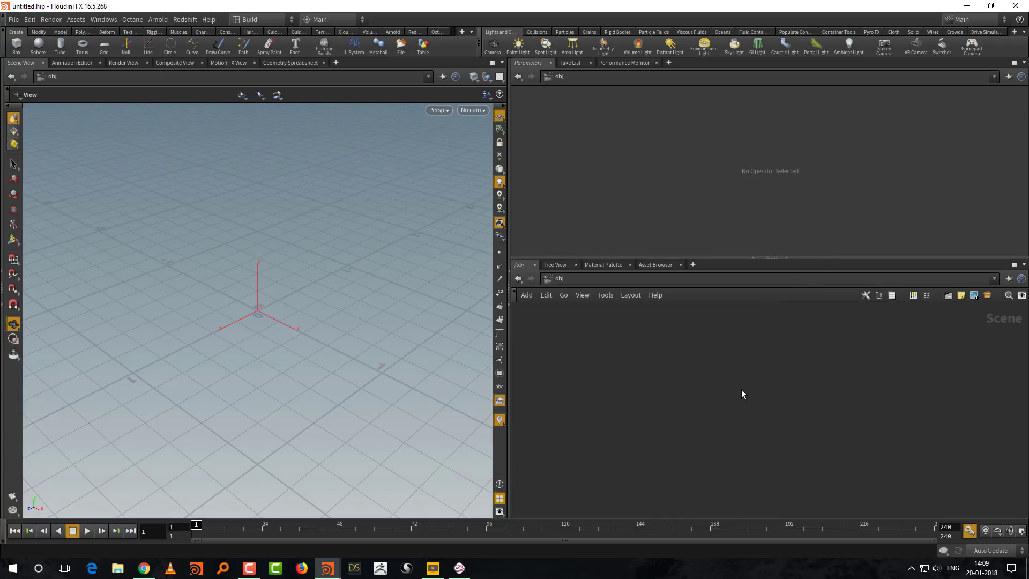
{"action": "key", "text": "Tab"}
{"action": "type", "text": "g"}
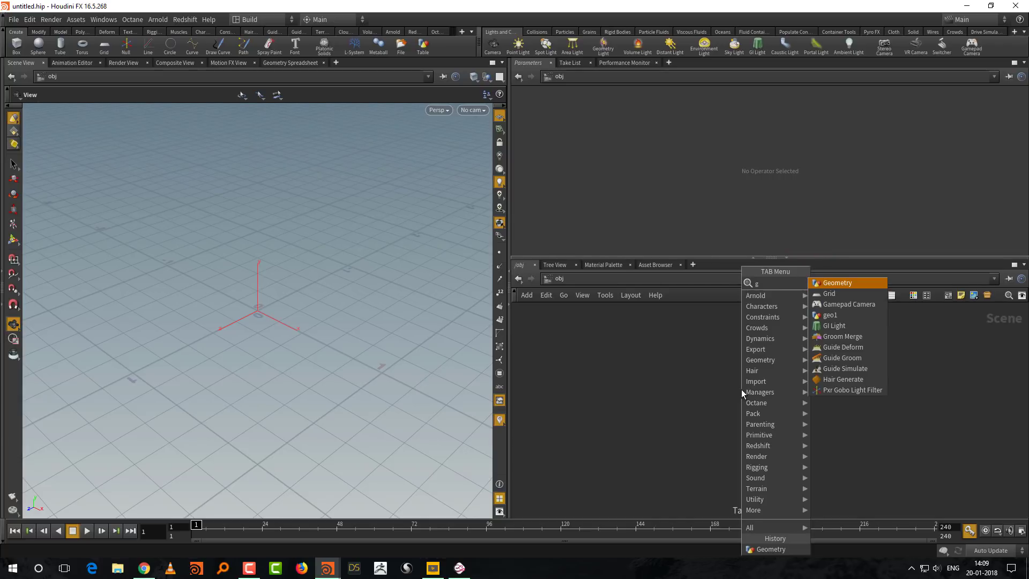
{"action": "key", "text": "Down"}
{"action": "key", "text": "Return"}
{"action": "left_click", "coordinate": [741, 389]}
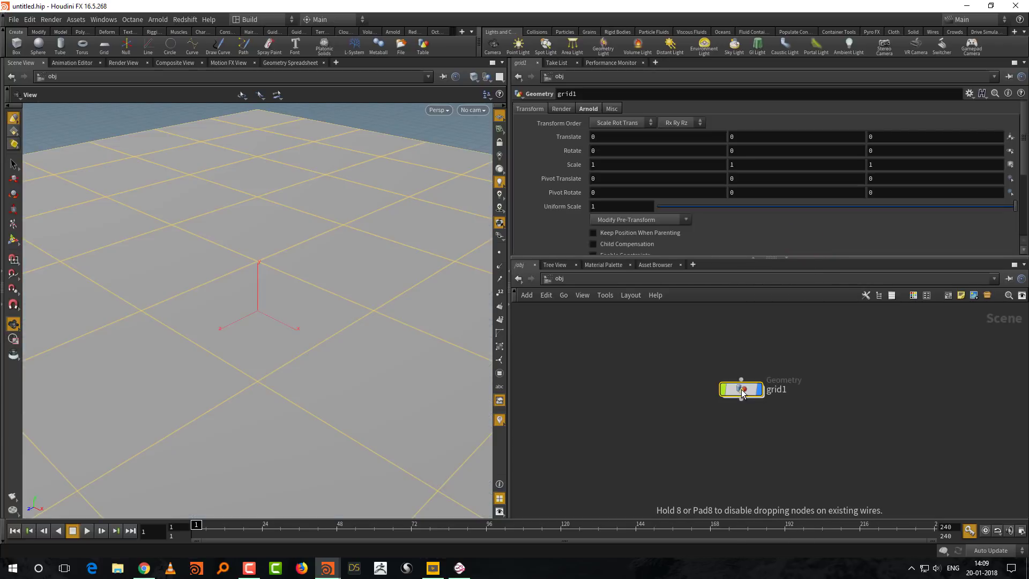
{"action": "double_click", "coordinate": [741, 390]}
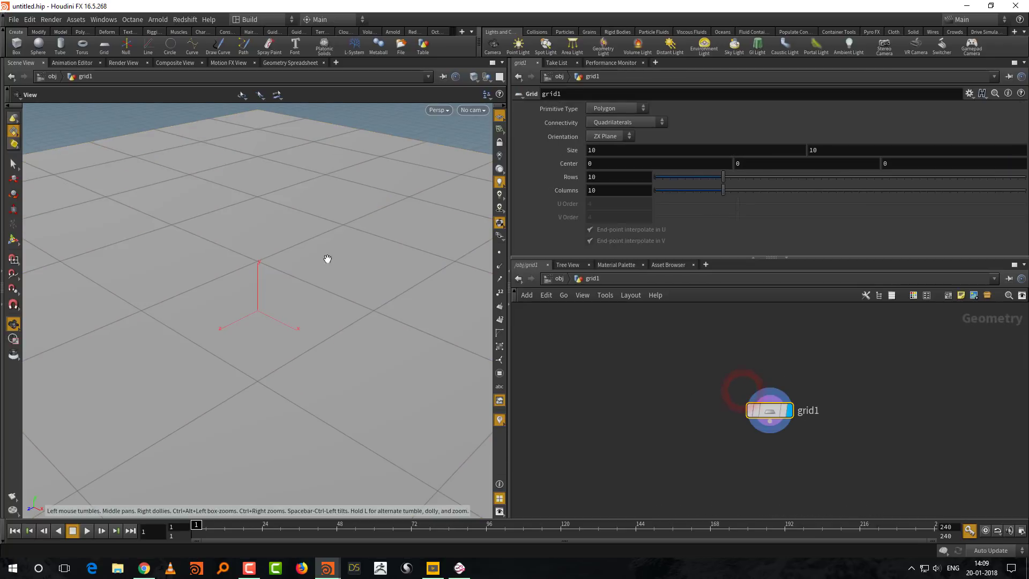
Step: Set the grid to 50 rows and 50 columns with a size of 5 by 5
{"action": "left_click_drag", "start_coordinate": [329, 259], "coordinate": [269, 368]}
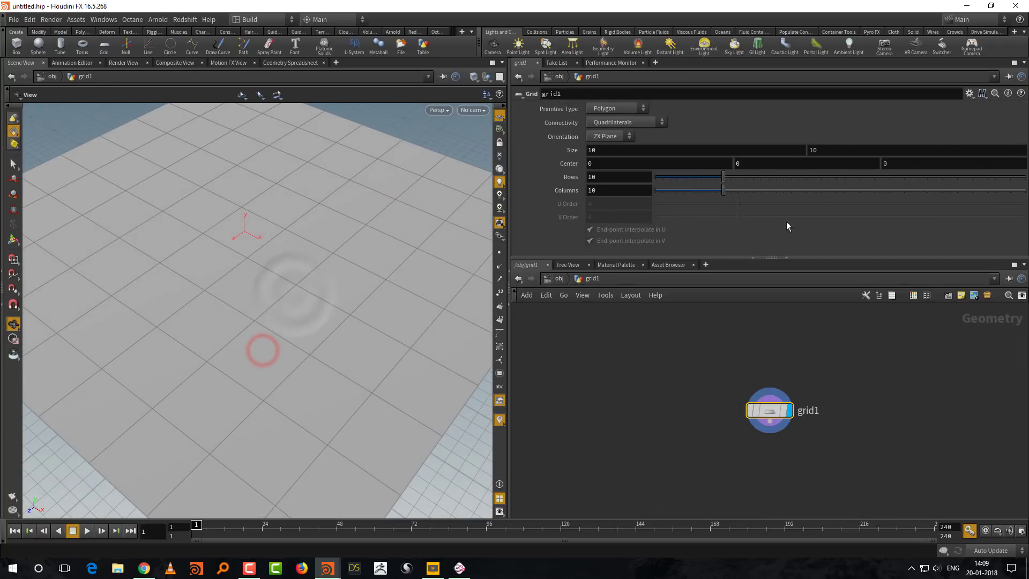
{"action": "left_click", "coordinate": [1021, 177]}
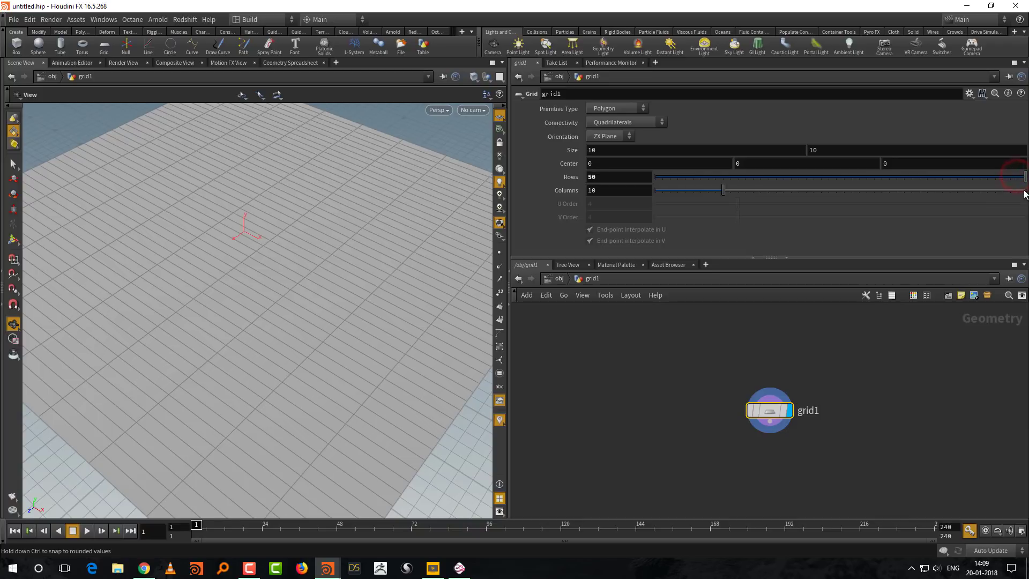
{"action": "left_click", "coordinate": [1018, 190]}
{"action": "left_click", "coordinate": [608, 150]}
{"action": "type", "text": "5"}
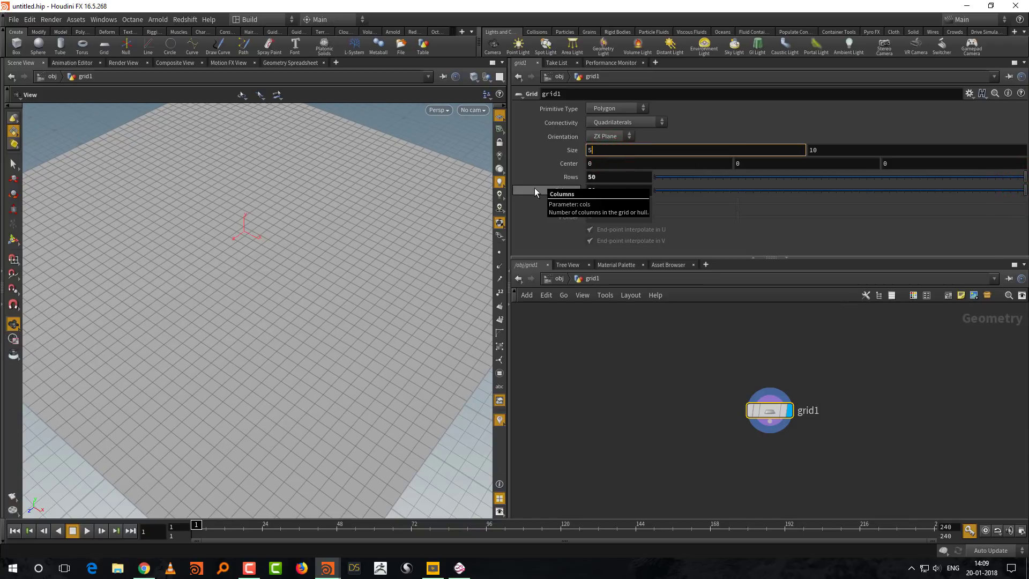
{"action": "key", "text": "Tab"}
{"action": "type", "text": "5"}
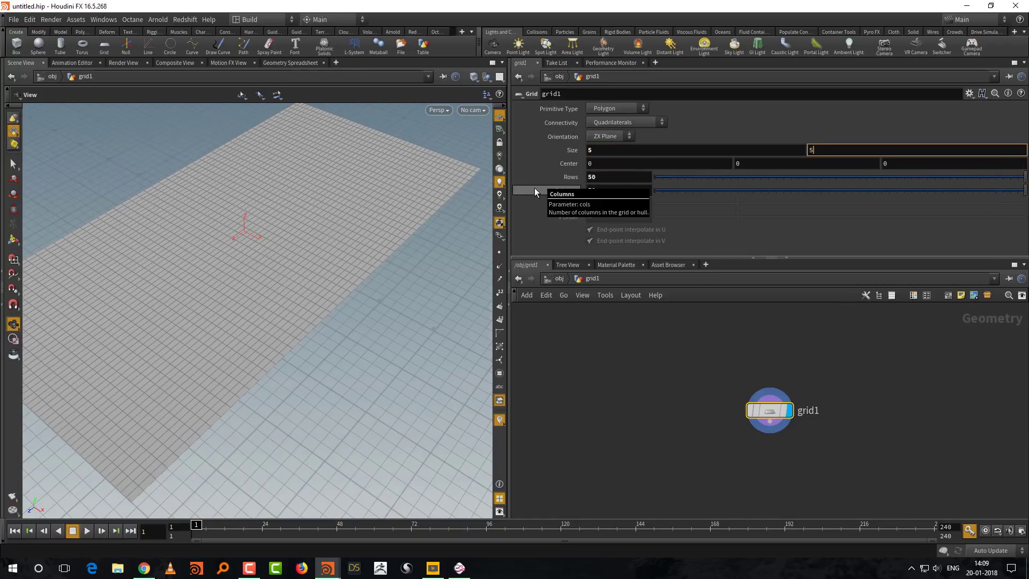
{"action": "key", "text": "Return"}
Step: Place a displayed Add node beside grid1 and enable its Point 0 at 0, 0, 0
{"action": "scroll", "coordinate": [719, 420], "scroll_direction": "up", "scroll_amount": 3}
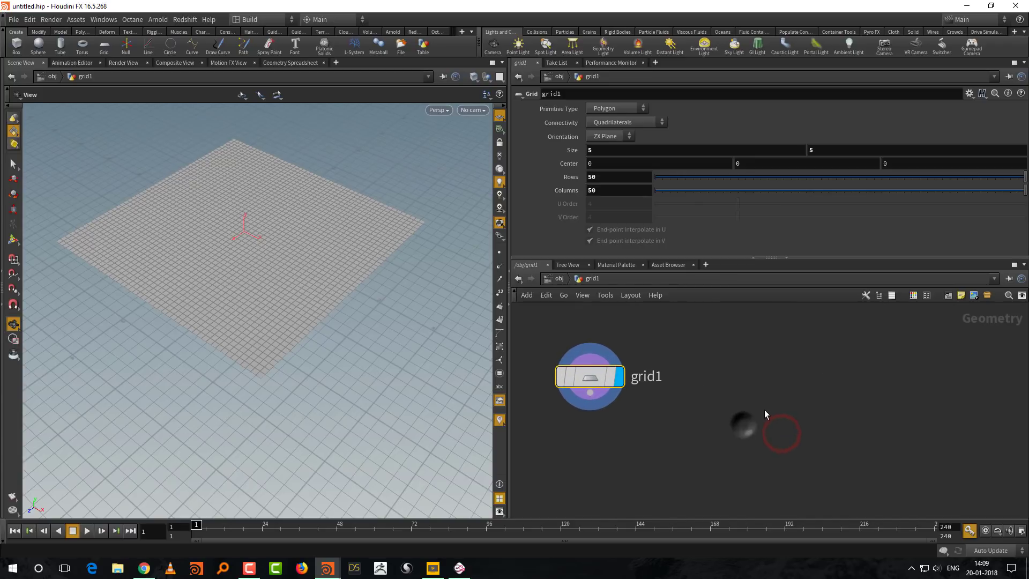
{"action": "key", "text": "Tab"}
{"action": "type", "text": "add"}
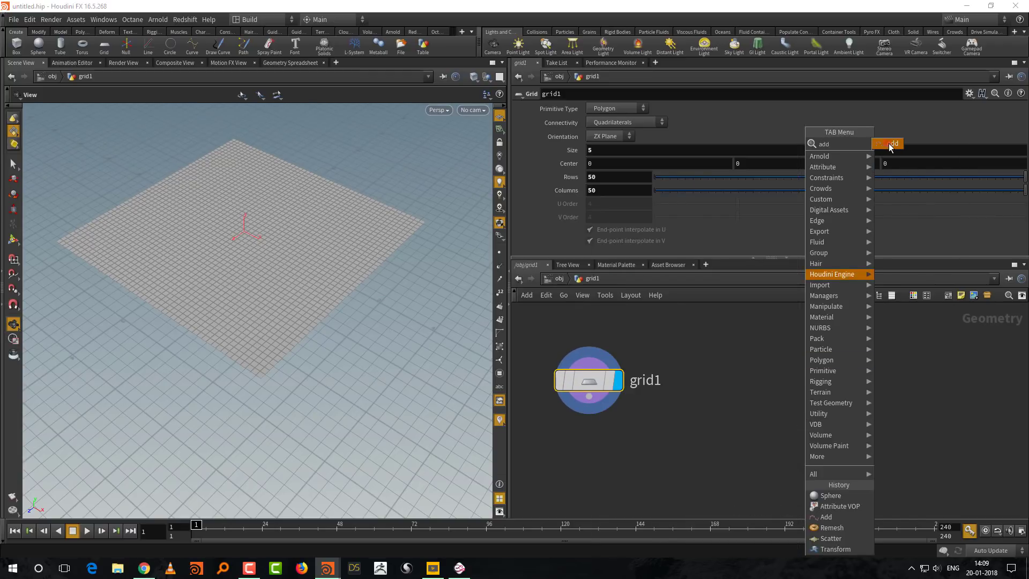
{"action": "key", "text": "Return"}
{"action": "left_click", "coordinate": [821, 388]}
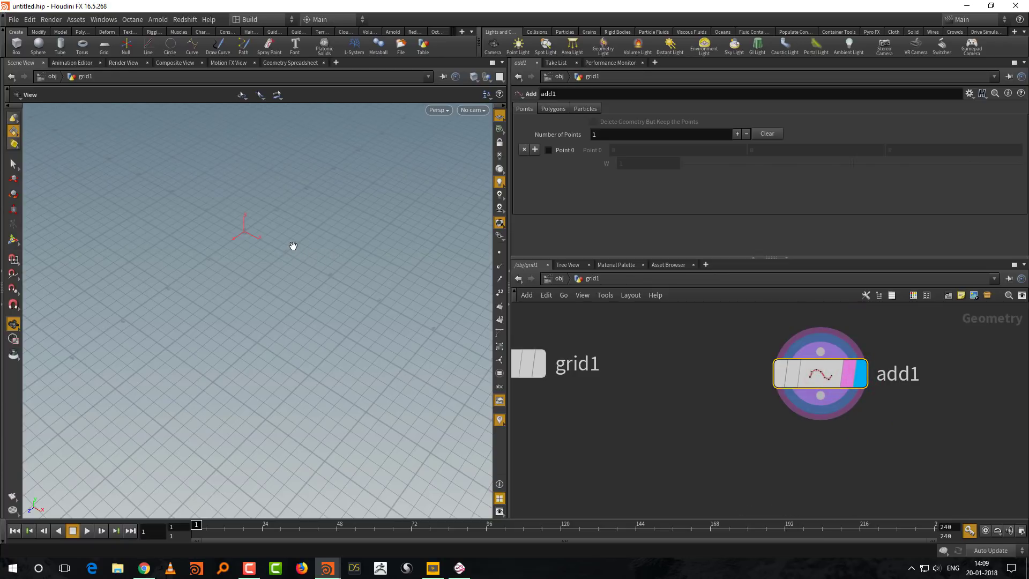
{"action": "middle_click_drag", "start_coordinate": [295, 246], "coordinate": [297, 279]}
{"action": "left_click_drag", "start_coordinate": [297, 279], "coordinate": [384, 222]}
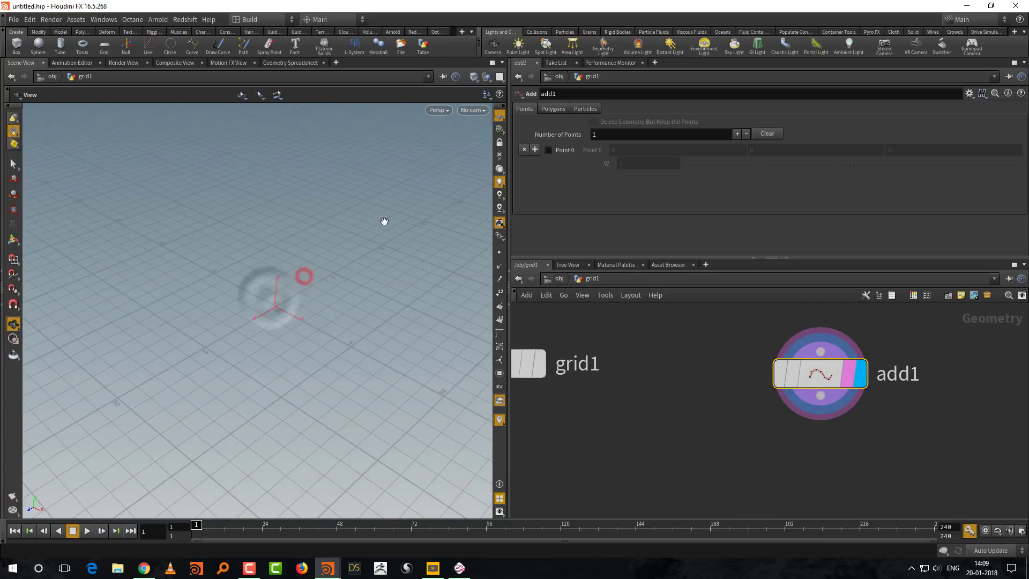
{"action": "left_click", "coordinate": [549, 150]}
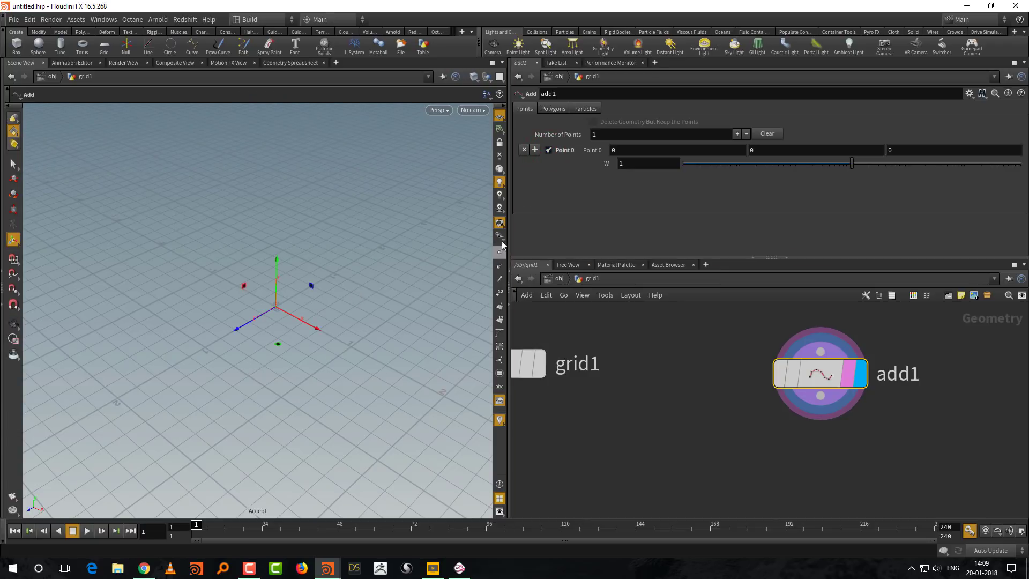
Step: Show point numbers in the viewport and hide the reference grid
{"action": "left_click", "coordinate": [499, 292]}
{"action": "key", "text": "Escape"}
{"action": "left_click_drag", "start_coordinate": [284, 323], "coordinate": [425, 163]}
{"action": "key", "text": "Return"}
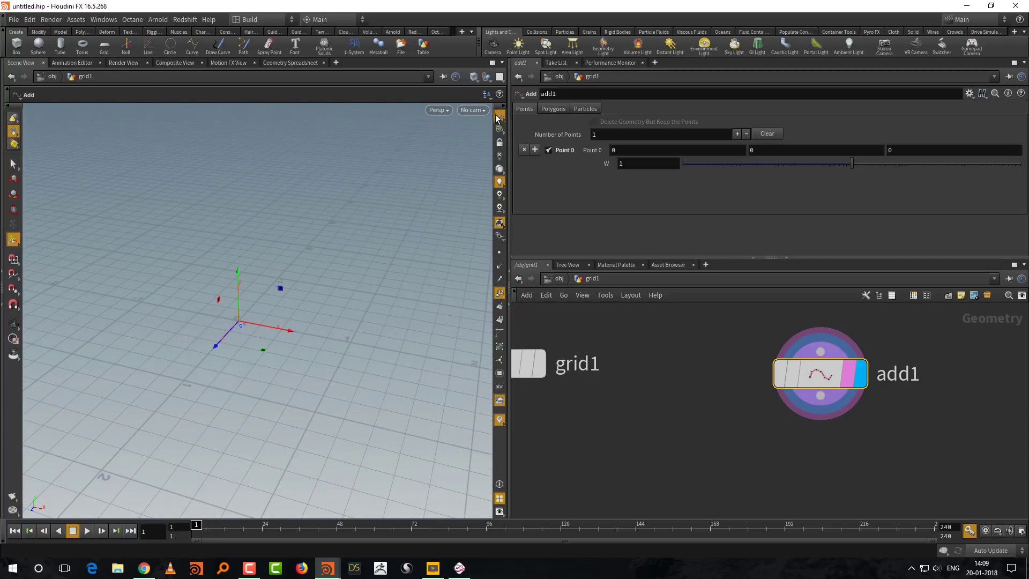
{"action": "left_click", "coordinate": [499, 116]}
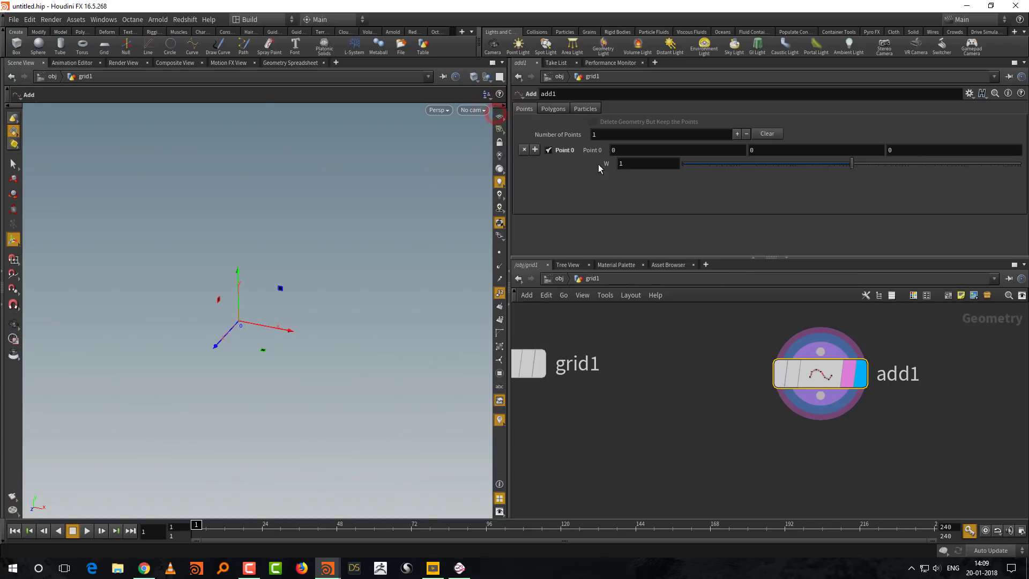
Step: Switch the Add node's Point 0 off and on, and examine the point count in its node info for each state
{"action": "left_click", "coordinate": [548, 151]}
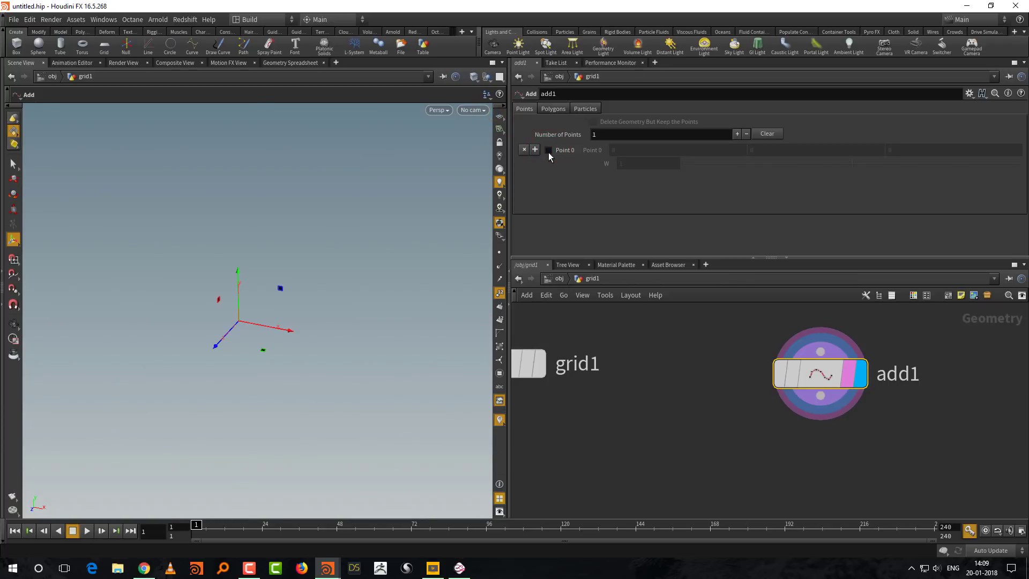
{"action": "left_click", "coordinate": [548, 151]}
{"action": "left_click", "coordinate": [548, 151]}
{"action": "left_click", "coordinate": [751, 374]}
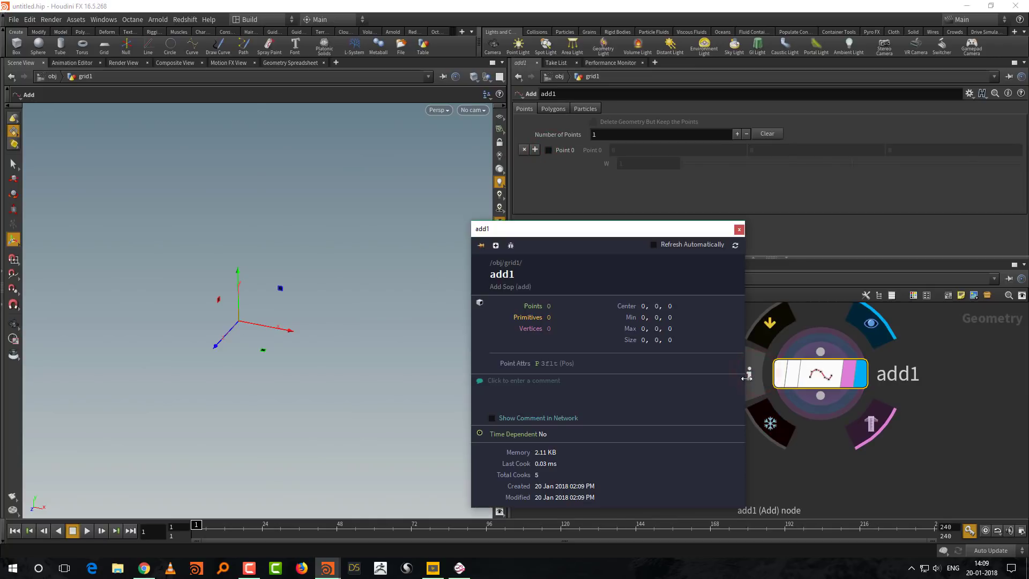
{"action": "left_click", "coordinate": [954, 363]}
{"action": "left_click", "coordinate": [549, 150]}
{"action": "mouse_move", "coordinate": [792, 374]}
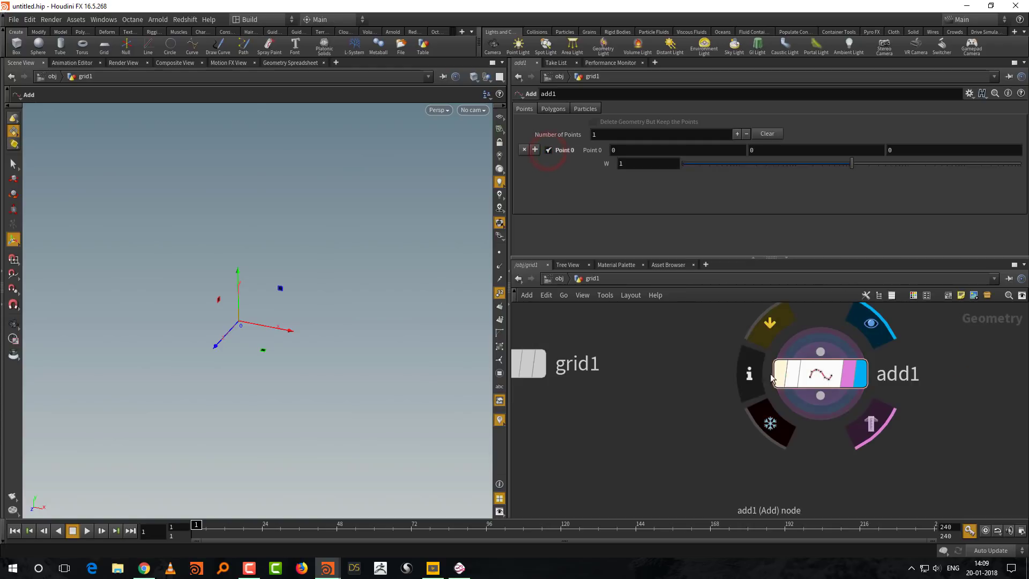
{"action": "left_click", "coordinate": [751, 374]}
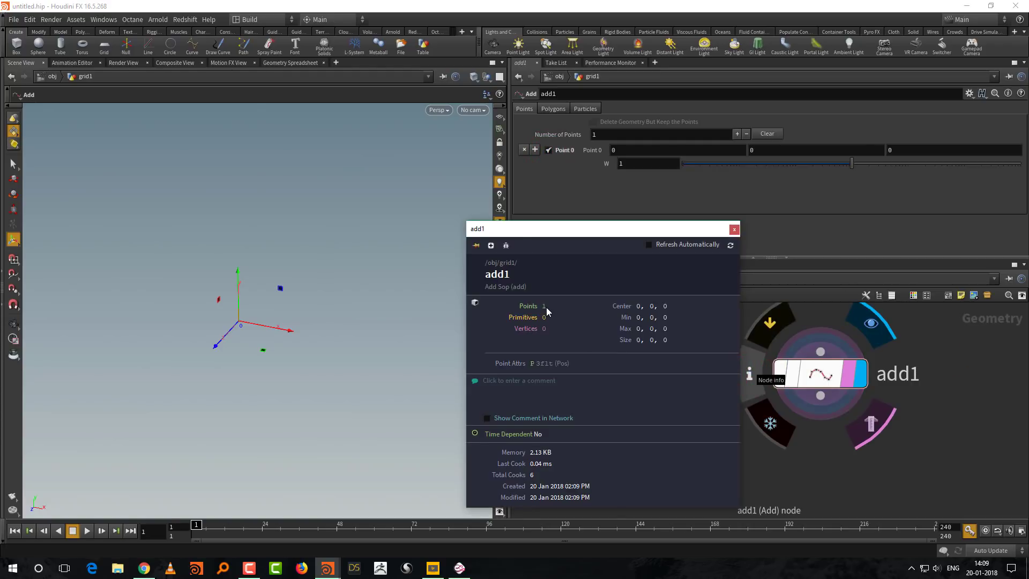
{"action": "left_click", "coordinate": [937, 349]}
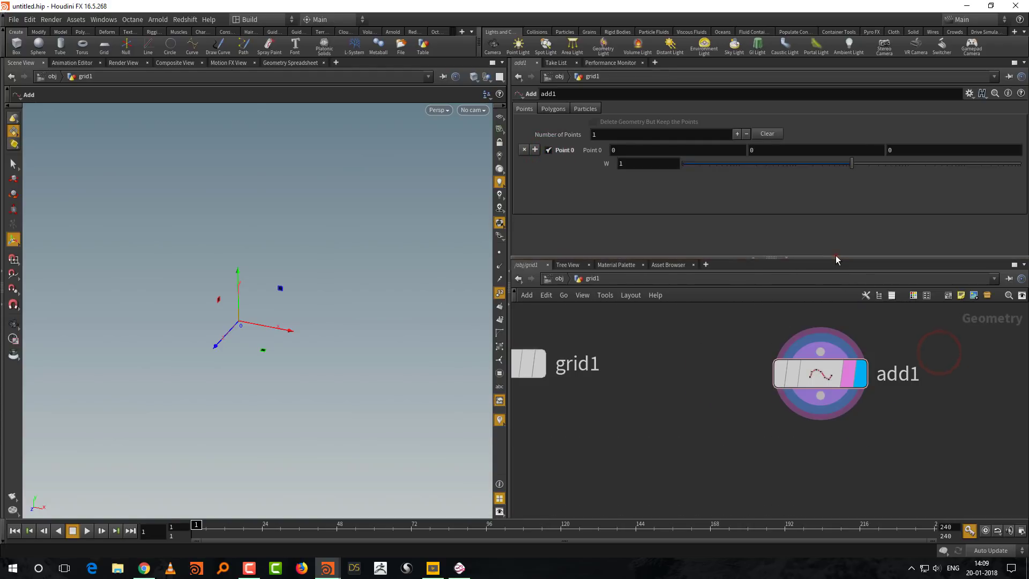
Step: Enlarge the network area and place an Attribute VOP node below add1
{"action": "left_click", "coordinate": [836, 257]}
{"action": "left_click_drag", "start_coordinate": [836, 257], "coordinate": [837, 189]}
{"action": "left_click_drag", "start_coordinate": [748, 333], "coordinate": [762, 327]}
{"action": "left_click", "coordinate": [906, 284]}
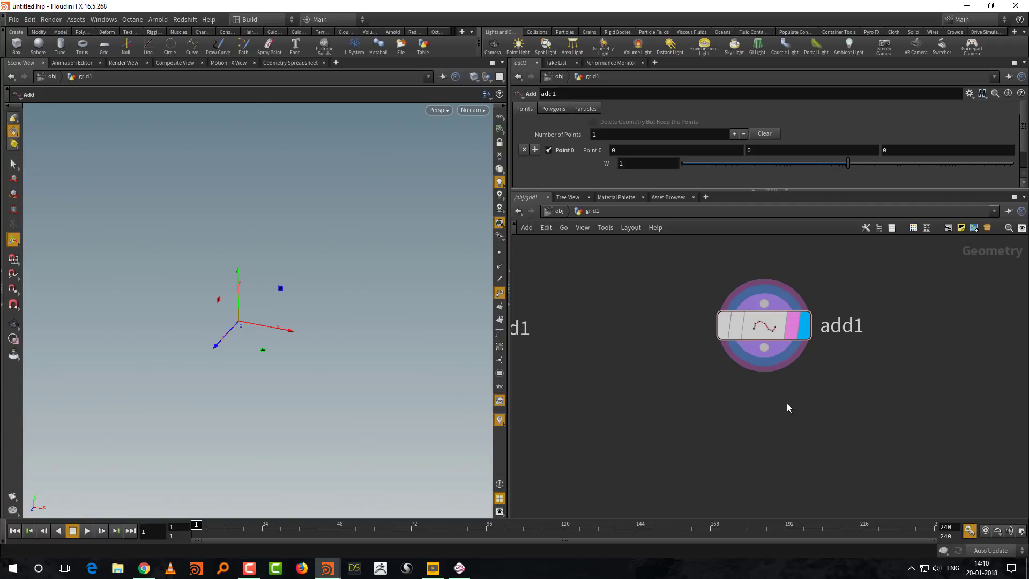
{"action": "middle_click_drag", "start_coordinate": [739, 415], "coordinate": [745, 402]}
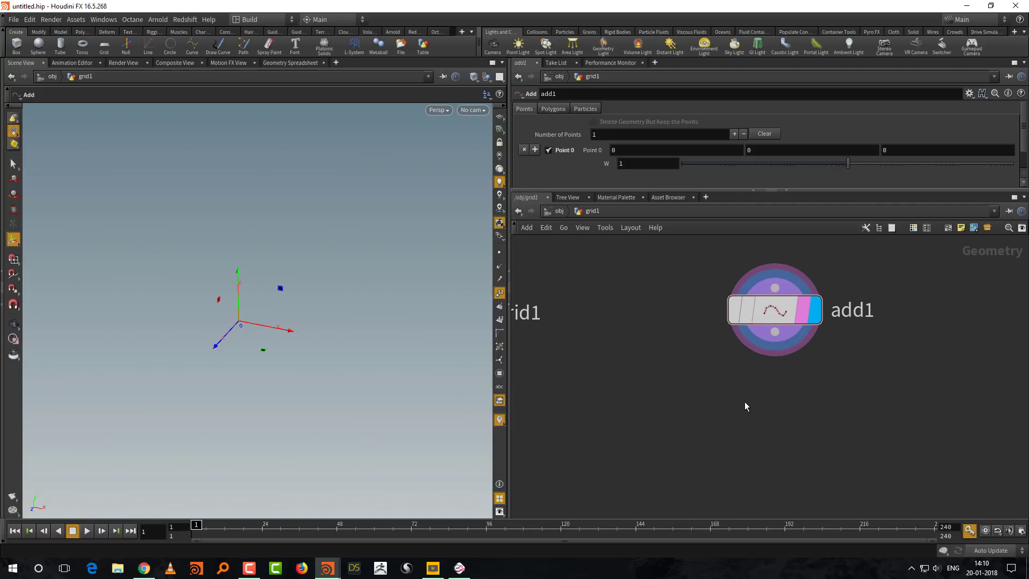
{"action": "key", "text": "Tab"}
{"action": "type", "text": "vop"}
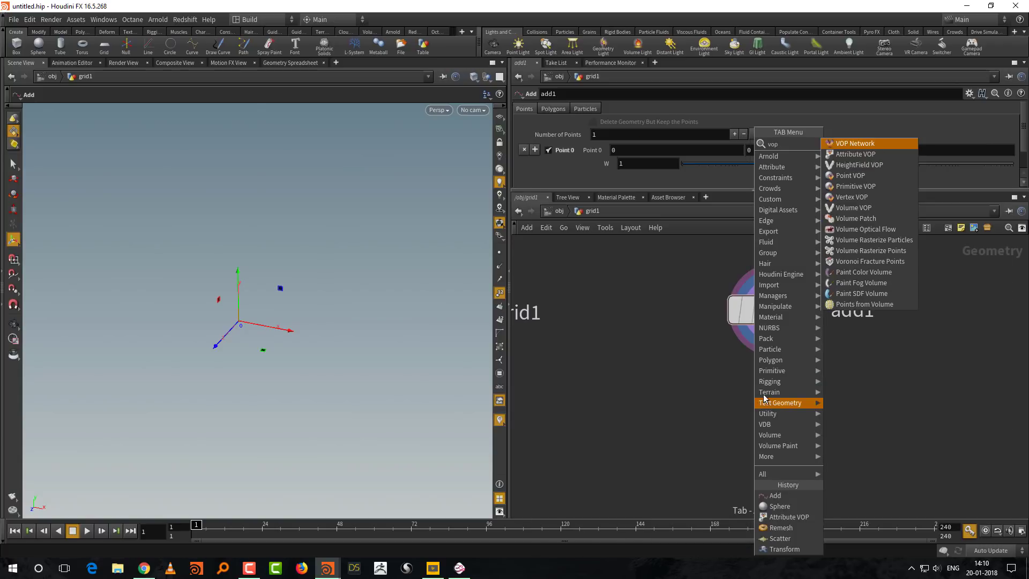
{"action": "left_click", "coordinate": [856, 154]}
{"action": "left_click", "coordinate": [775, 447]}
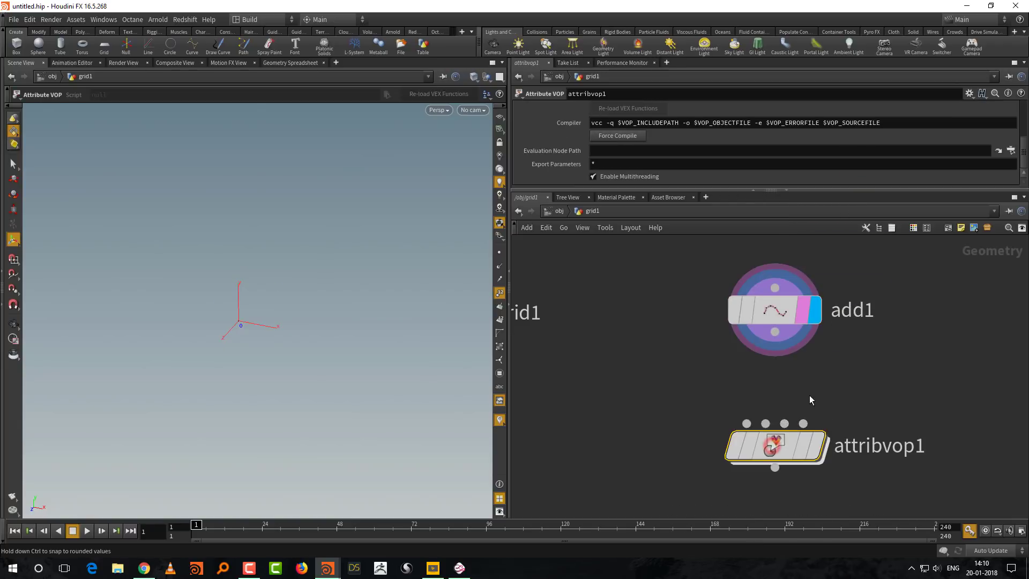
{"action": "key", "text": "Tab"}
{"action": "mouse_move", "coordinate": [836, 285]}
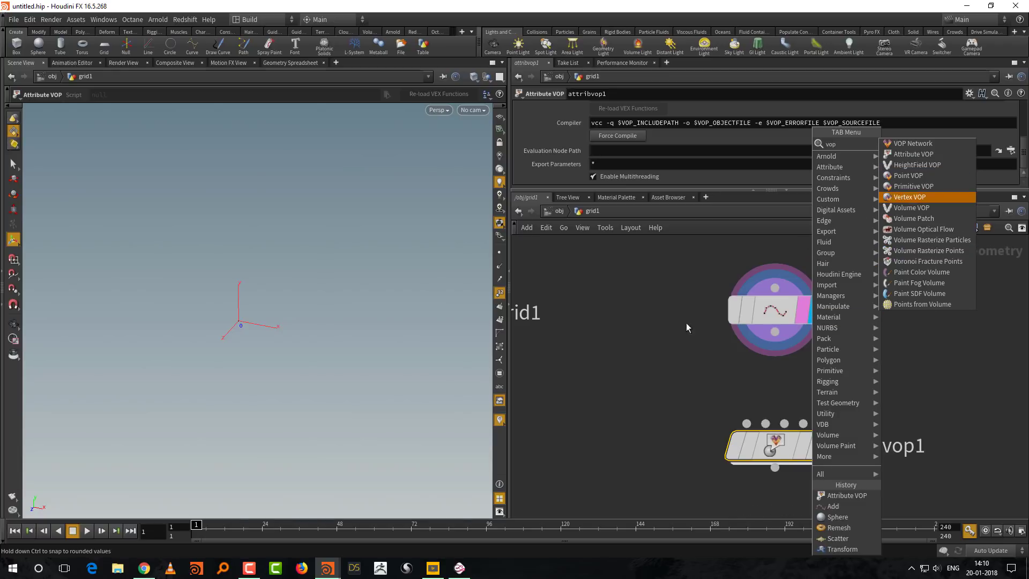
{"action": "left_click", "coordinate": [661, 348]}
{"action": "left_click_drag", "start_coordinate": [703, 427], "coordinate": [651, 417]}
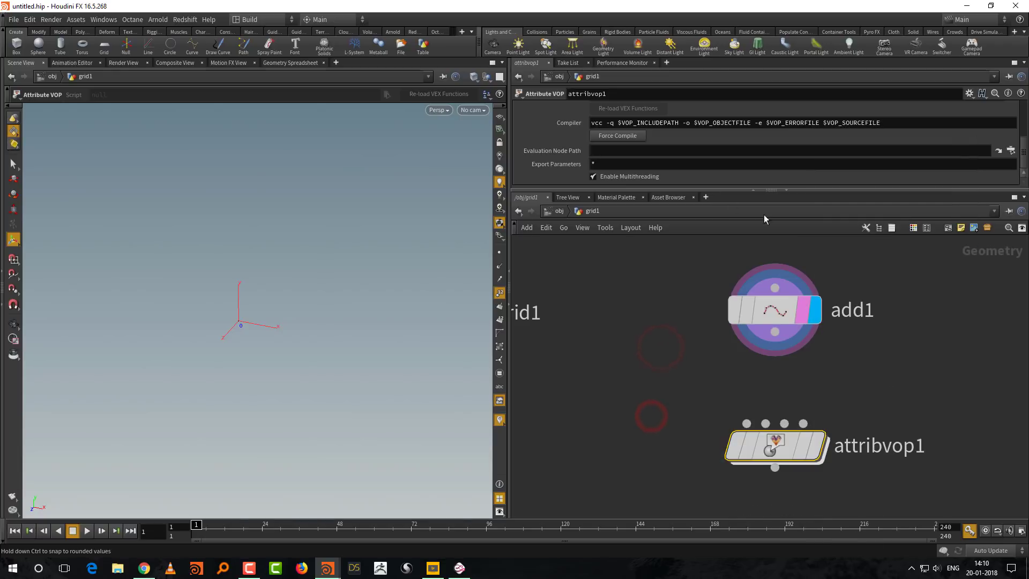
Step: Enlarge the parameter area and set the Attribute VOP to run over Points
{"action": "left_click_drag", "start_coordinate": [853, 191], "coordinate": [853, 262]}
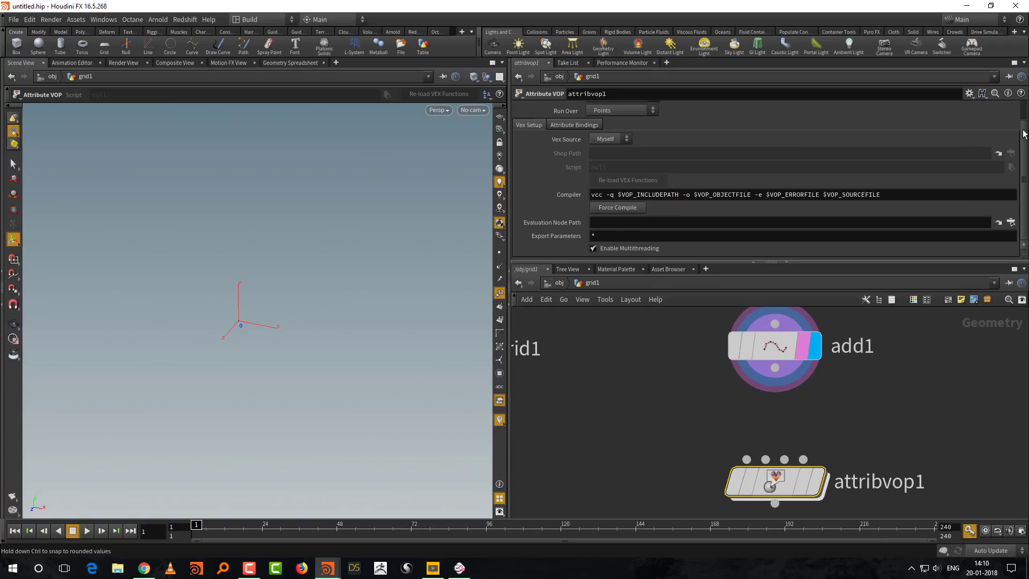
{"action": "left_click_drag", "start_coordinate": [1024, 134], "coordinate": [1025, 103]}
{"action": "left_click", "coordinate": [607, 137]}
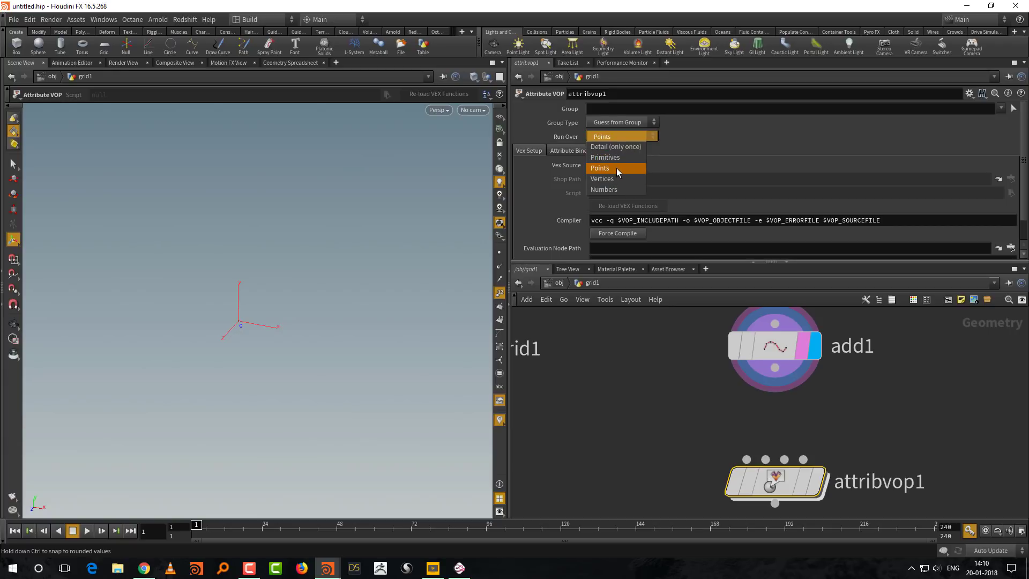
{"action": "left_click", "coordinate": [616, 169]}
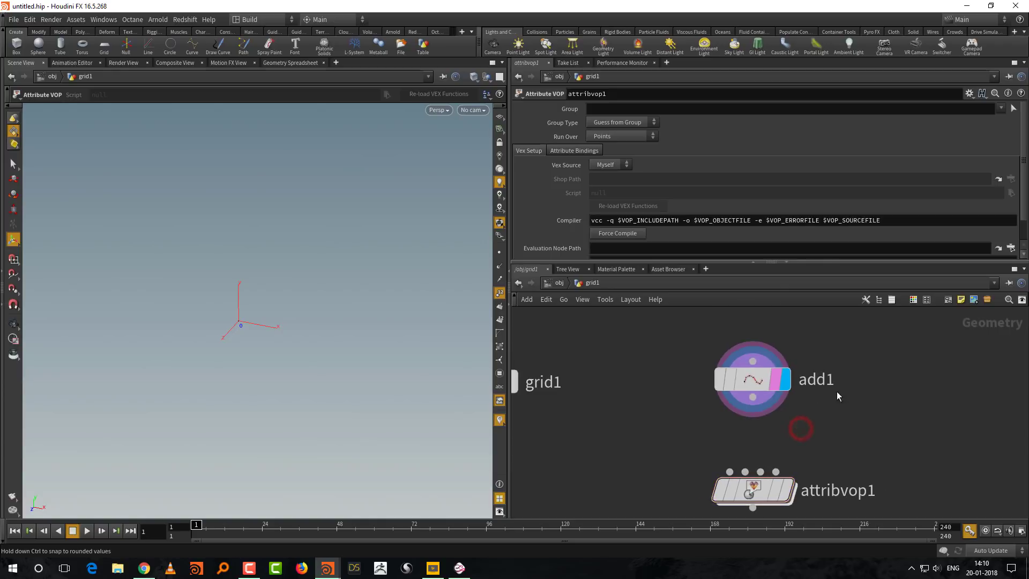
Step: Connect the output of add1 to the first input of attribvop1 and display attribvop1
{"action": "left_click", "coordinate": [759, 390]}
{"action": "left_click", "coordinate": [735, 464]}
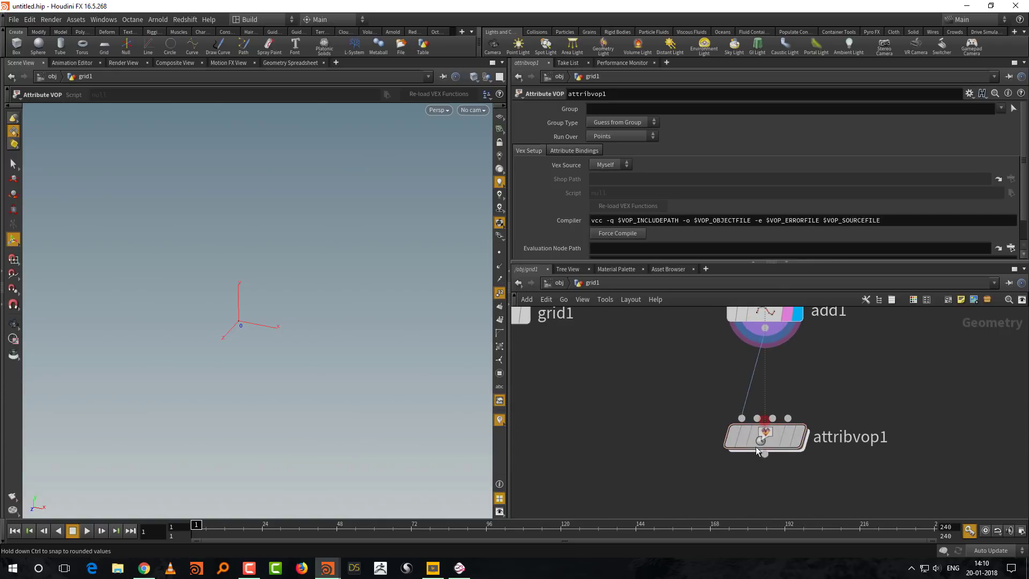
{"action": "left_click_drag", "start_coordinate": [758, 482], "coordinate": [754, 453]}
{"action": "middle_click_drag", "start_coordinate": [842, 409], "coordinate": [843, 359]}
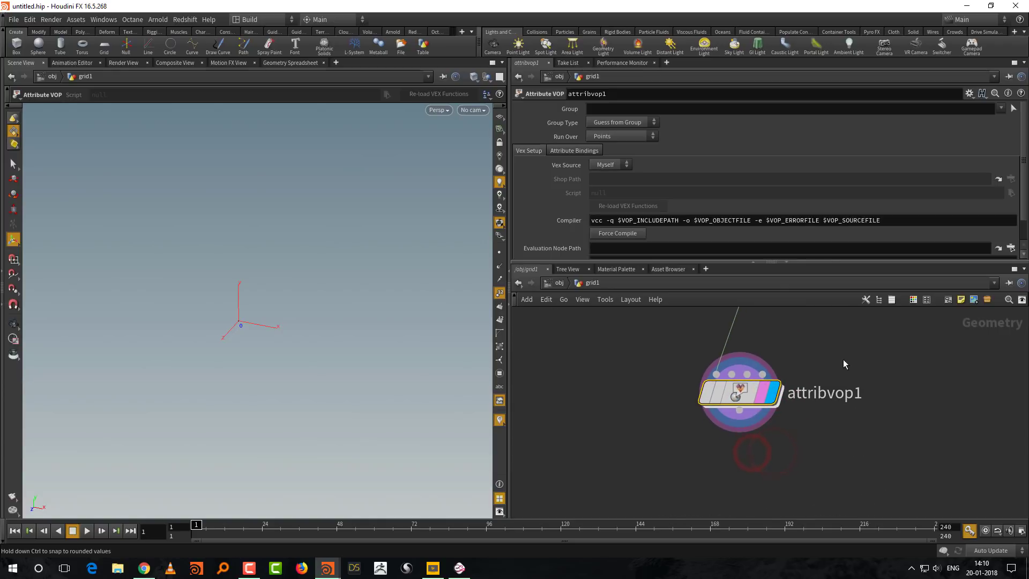
{"action": "left_click", "coordinate": [236, 324]}
Step: Attach a displayed Visualize node to the output of attribvop1 and open its visualizer settings
{"action": "middle_click_drag", "start_coordinate": [846, 449], "coordinate": [827, 410]}
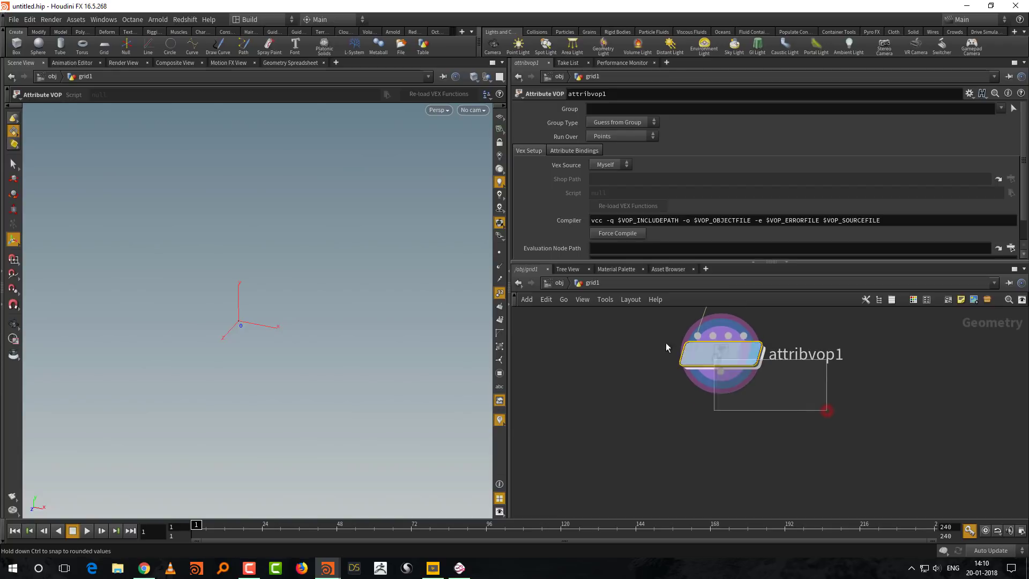
{"action": "left_click", "coordinate": [820, 417]}
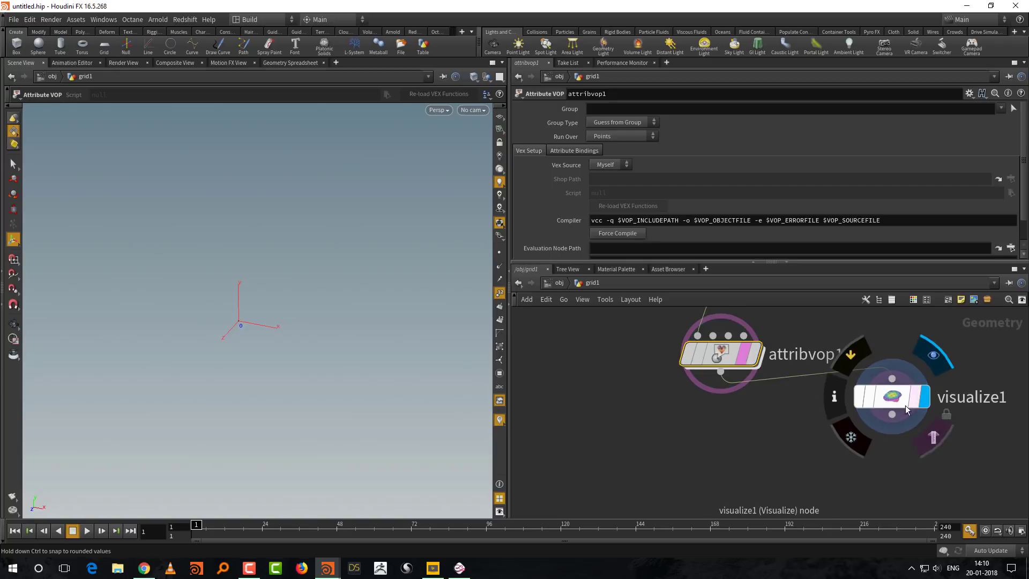
{"action": "left_click", "coordinate": [906, 435]}
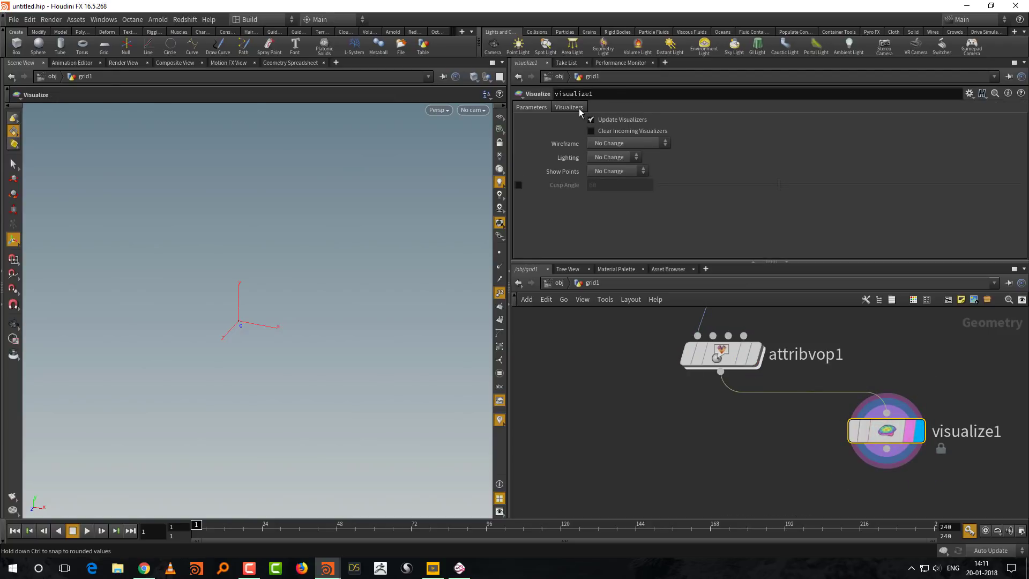
{"action": "left_click", "coordinate": [580, 107]}
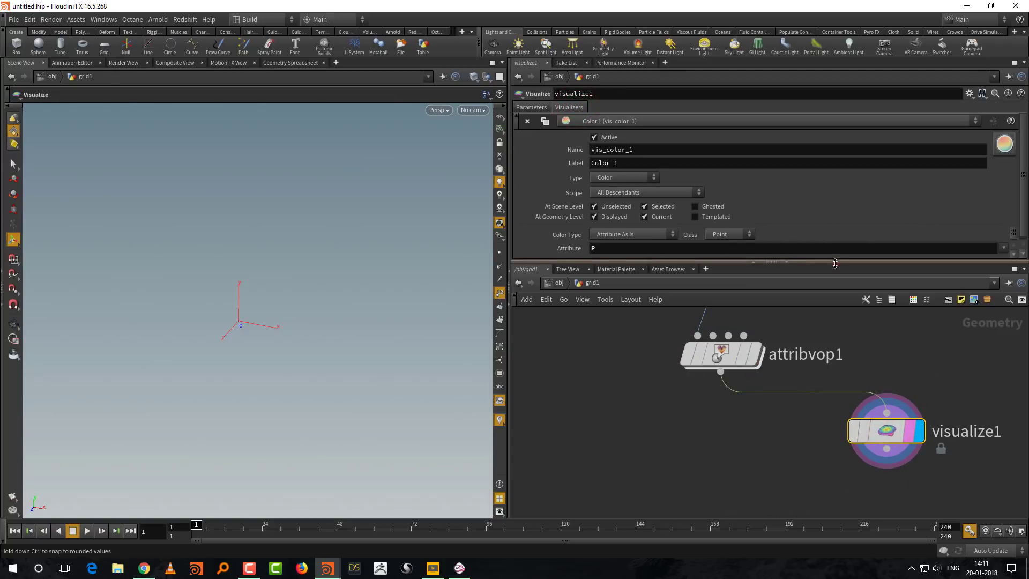
Step: Enlarge the parameter area and set the Color 1 visualizer's type to Marker on visualize1
{"action": "left_click_drag", "start_coordinate": [835, 263], "coordinate": [835, 318]}
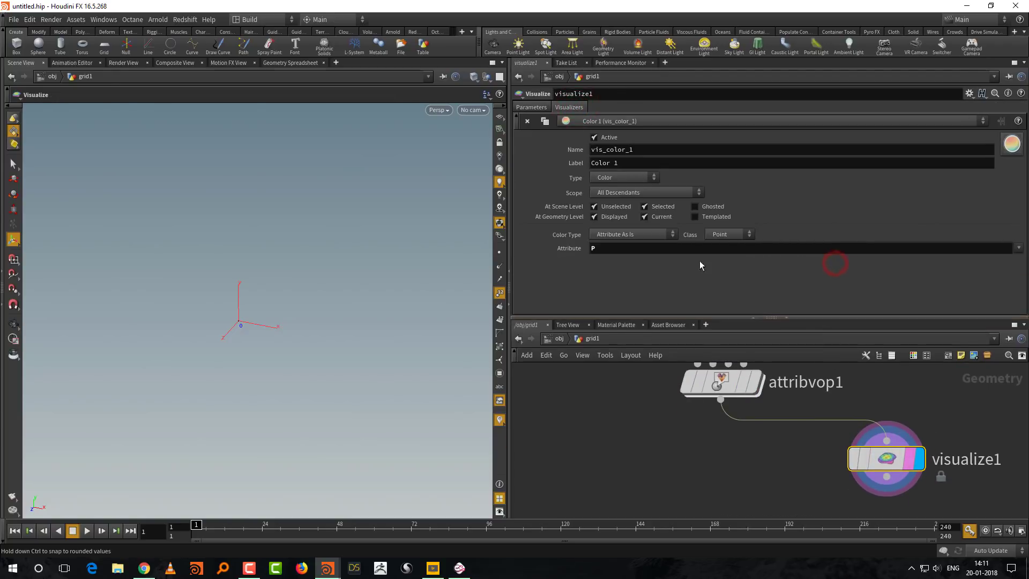
{"action": "left_click", "coordinate": [615, 178]}
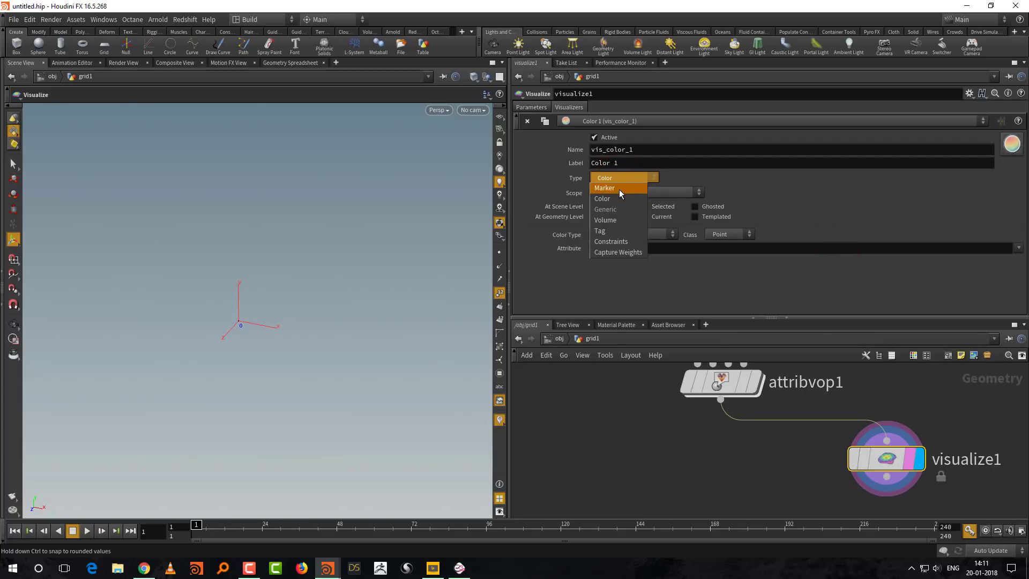
{"action": "left_click", "coordinate": [619, 189]}
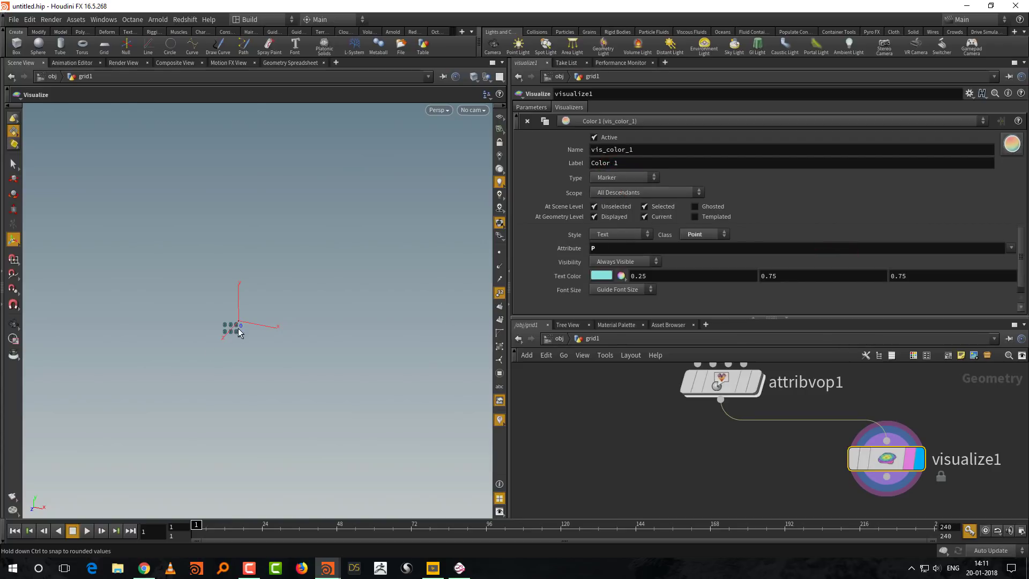
{"action": "key", "text": "Escape"}
{"action": "mouse_move", "coordinate": [230, 329]}
{"action": "left_mouse_down"}
{"action": "mouse_move", "coordinate": [253, 305]}
{"action": "mouse_move", "coordinate": [223, 329]}
{"action": "left_mouse_up"}
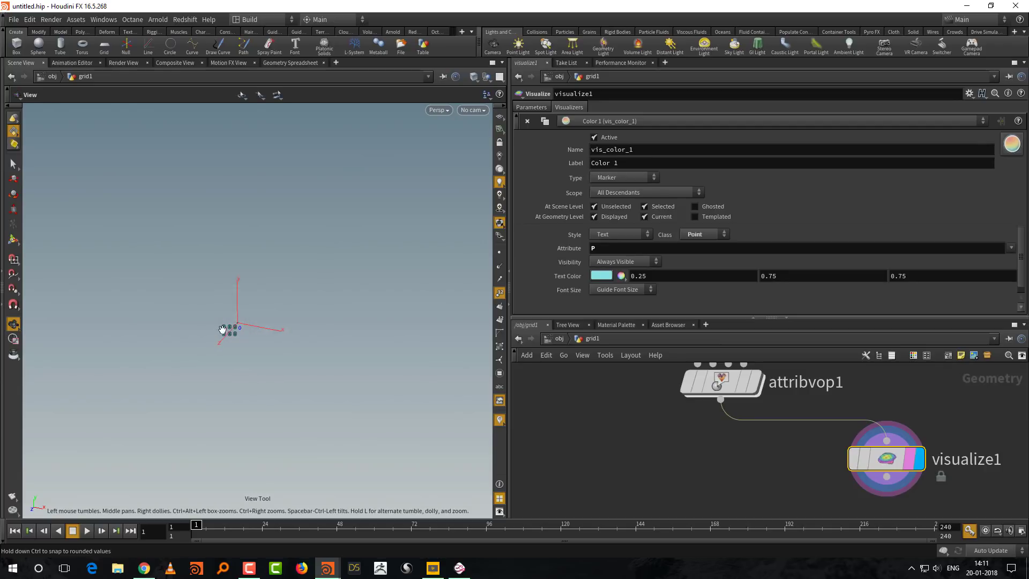
Step: Select add1 and raise the Y position of Point 0 to 0.12
{"action": "middle_click_drag", "start_coordinate": [596, 416], "coordinate": [789, 444]}
{"action": "left_click_drag", "start_coordinate": [799, 411], "coordinate": [677, 503]}
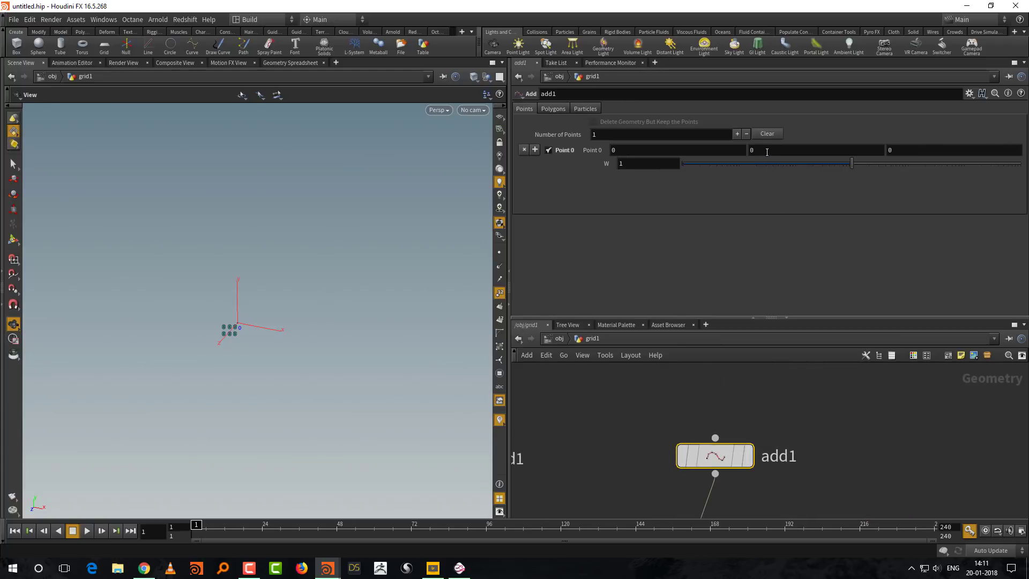
{"action": "middle_click_drag", "start_coordinate": [768, 152], "coordinate": [828, 160]}
{"action": "left_click_drag", "start_coordinate": [211, 310], "coordinate": [260, 288]}
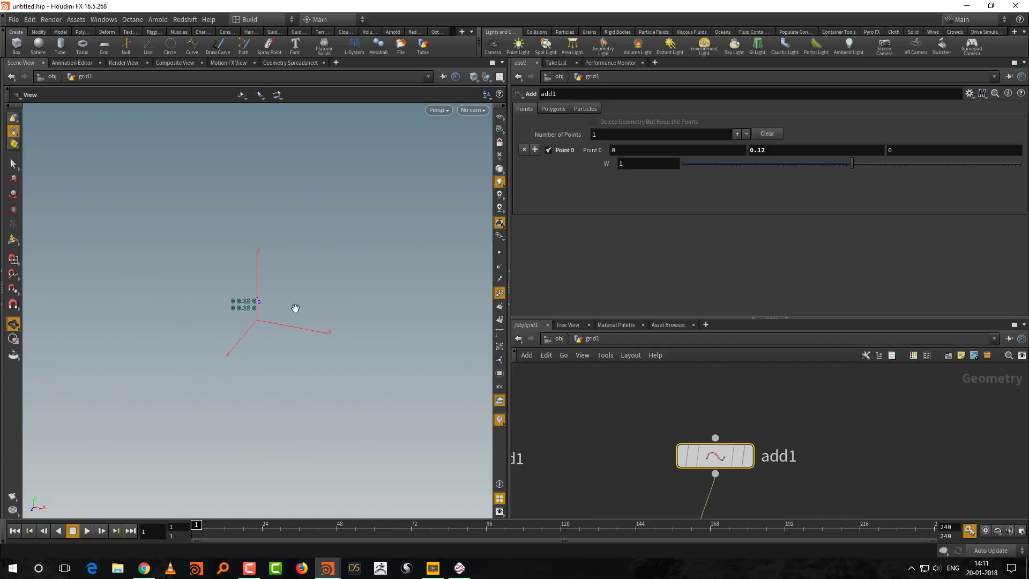
Step: Set the marker font size to Large in the visualizer settings of visualize1
{"action": "middle_click_drag", "start_coordinate": [820, 415], "coordinate": [797, 332]}
{"action": "left_click", "coordinate": [833, 447]}
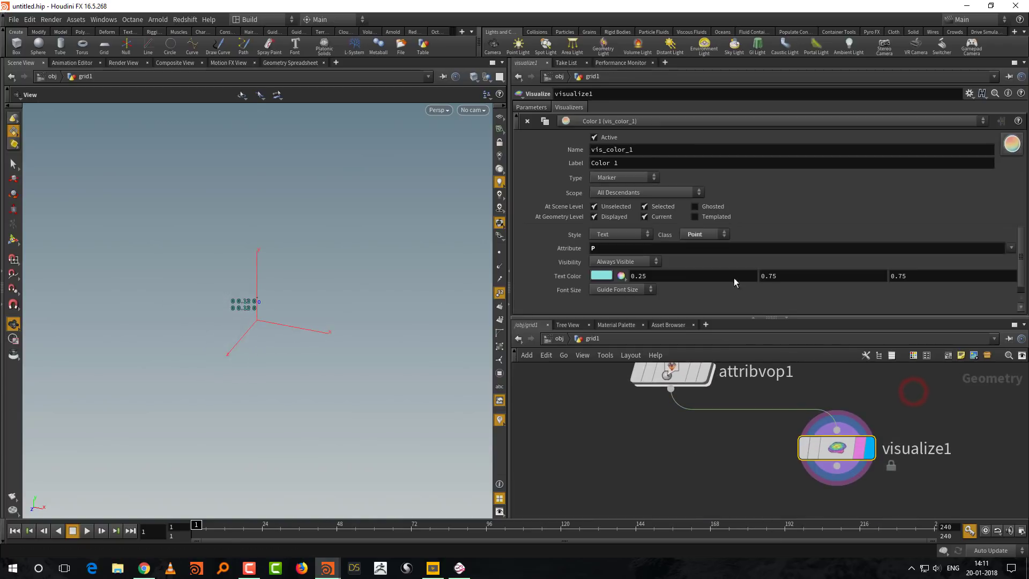
{"action": "left_click", "coordinate": [619, 289]}
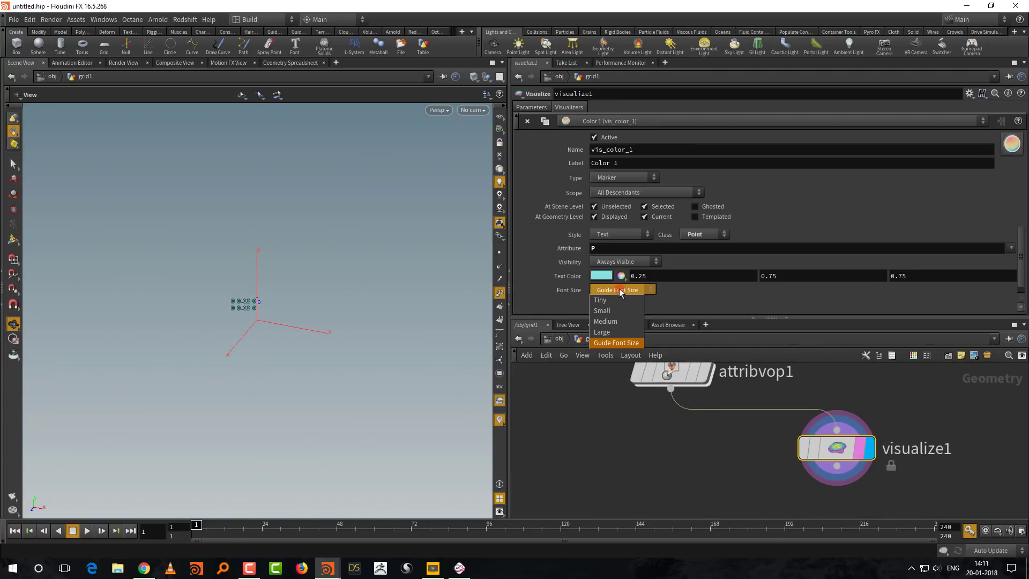
{"action": "left_click", "coordinate": [620, 332]}
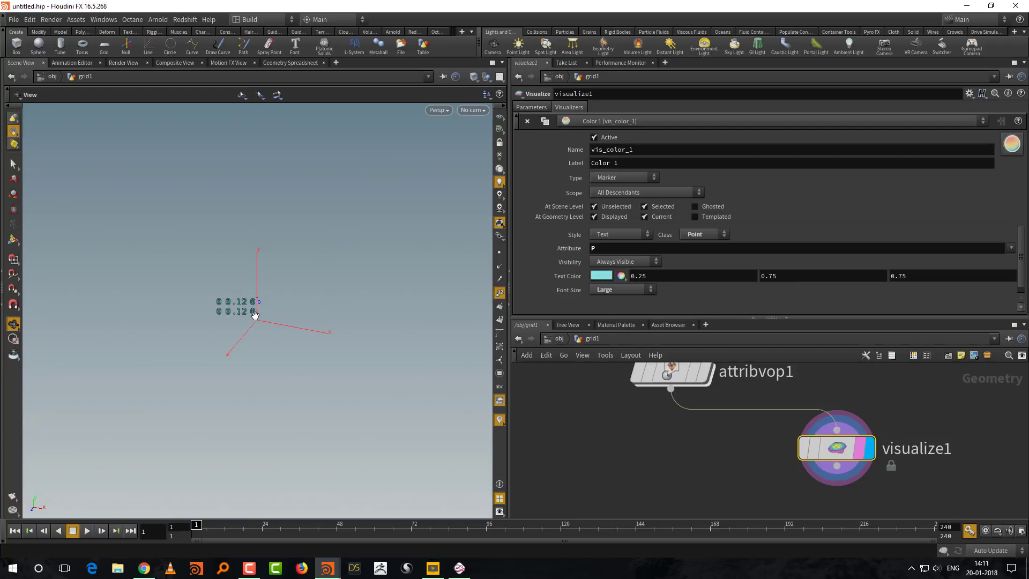
Step: Reset the Y position of Point 0 in add1 to its default and enlarge the network area vertically
{"action": "middle_click_drag", "start_coordinate": [636, 483], "coordinate": [636, 512]}
{"action": "key", "text": "Up"}
{"action": "key", "text": "Up"}
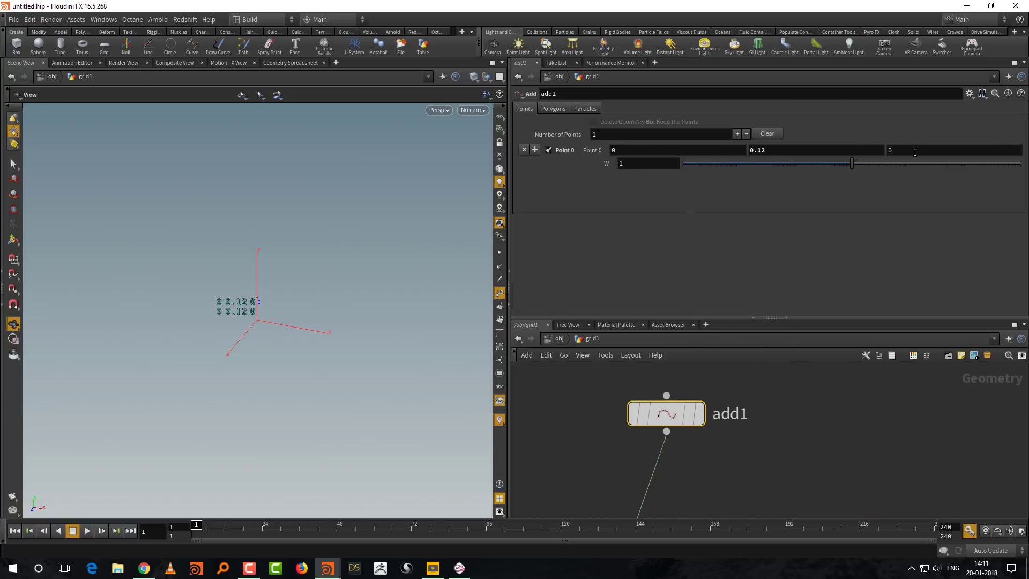
{"action": "middle_click", "coordinate": [849, 153], "text": "ctrl"}
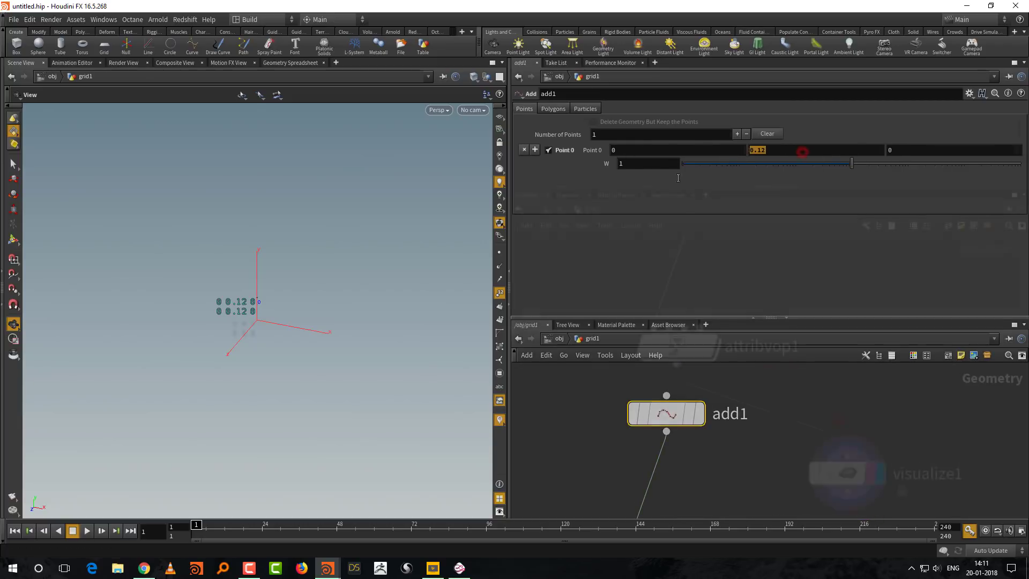
{"action": "left_click_drag", "start_coordinate": [772, 317], "coordinate": [772, 187]}
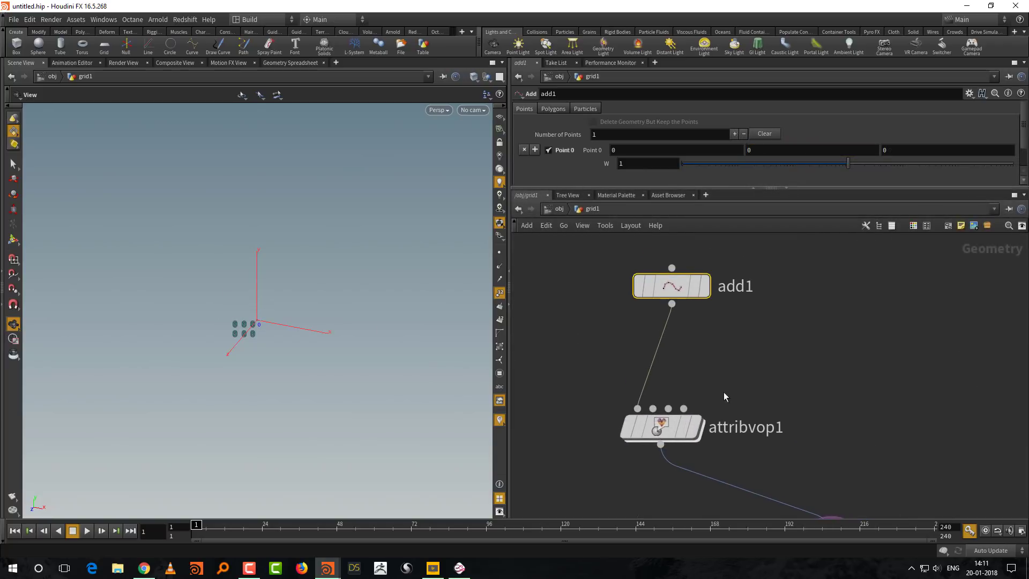
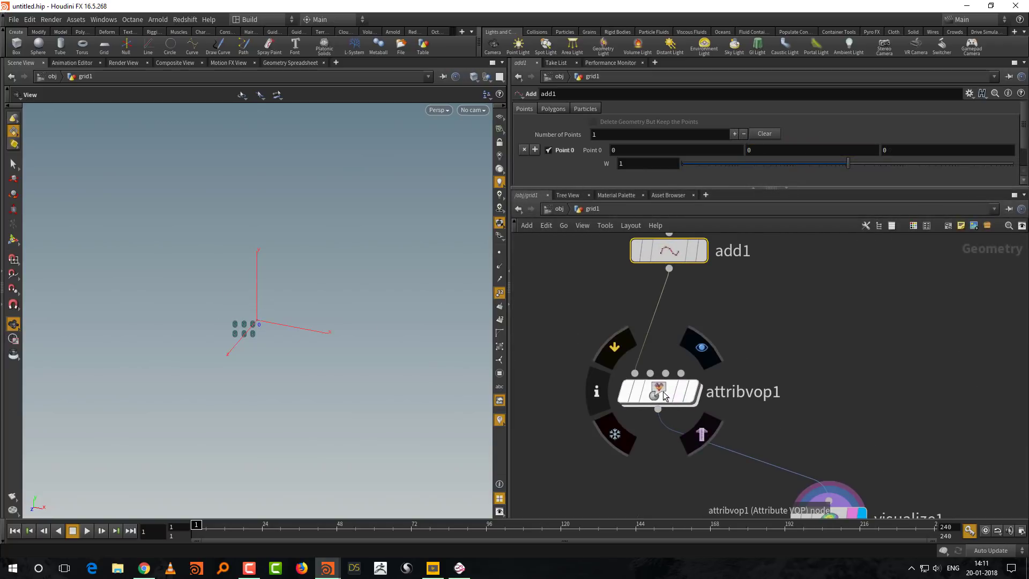
Step: Enter the attribvop1 network and move geometryvopoutput1 level with geometryvopglobal1
{"action": "double_click", "coordinate": [661, 390]}
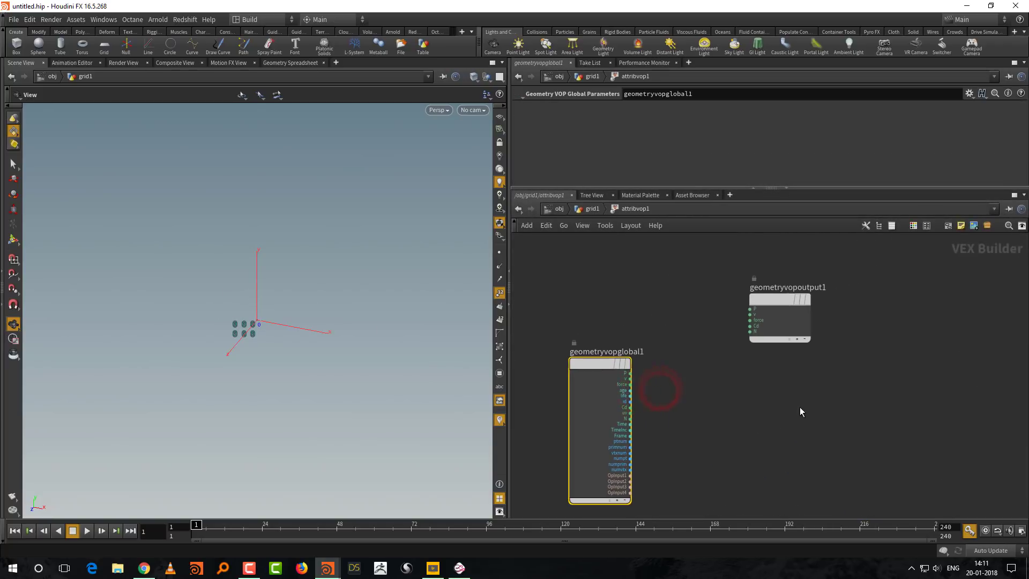
{"action": "left_click_drag", "start_coordinate": [786, 298], "coordinate": [847, 360]}
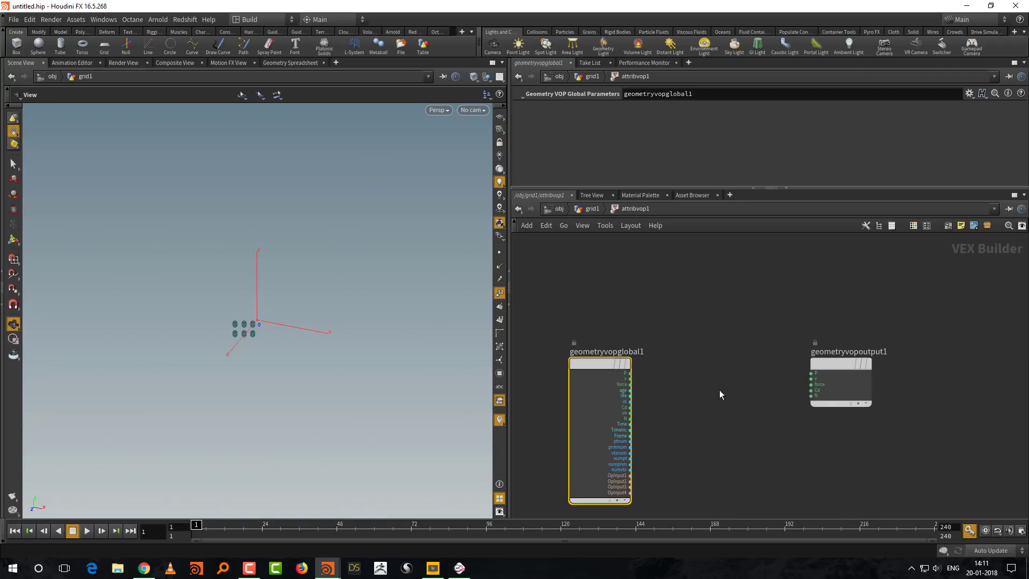
{"action": "scroll", "coordinate": [719, 391], "scroll_direction": "up", "scroll_amount": 3}
{"action": "middle_click_drag", "start_coordinate": [746, 355], "coordinate": [756, 365]}
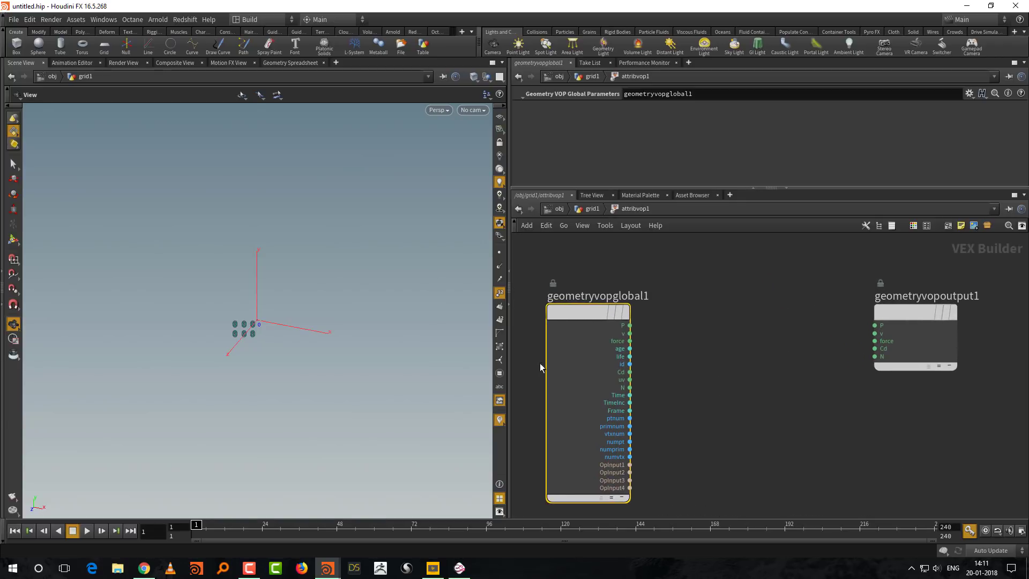
Step: Widen the network area and move geometryvopglobal1 farther away from geometryvopoutput1
{"action": "left_click_drag", "start_coordinate": [508, 363], "coordinate": [435, 371]}
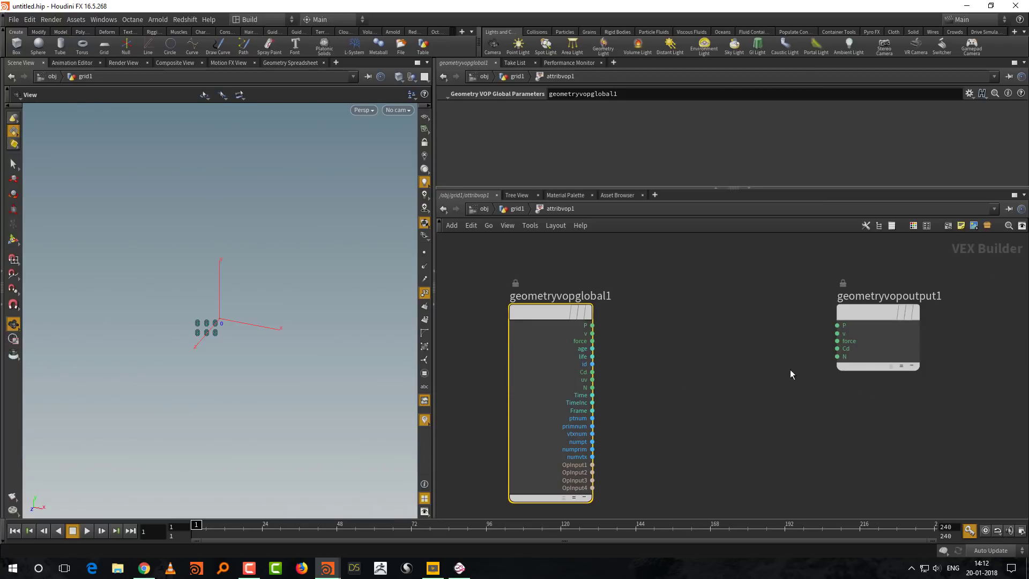
{"action": "left_click_drag", "start_coordinate": [523, 322], "coordinate": [499, 325]}
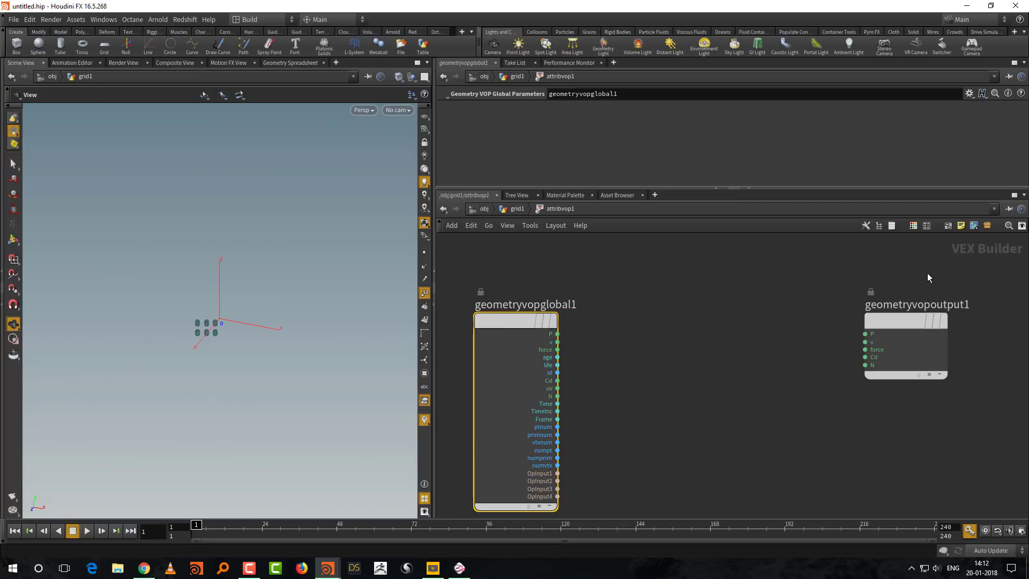
{"action": "left_click_drag", "start_coordinate": [929, 273], "coordinate": [534, 379]}
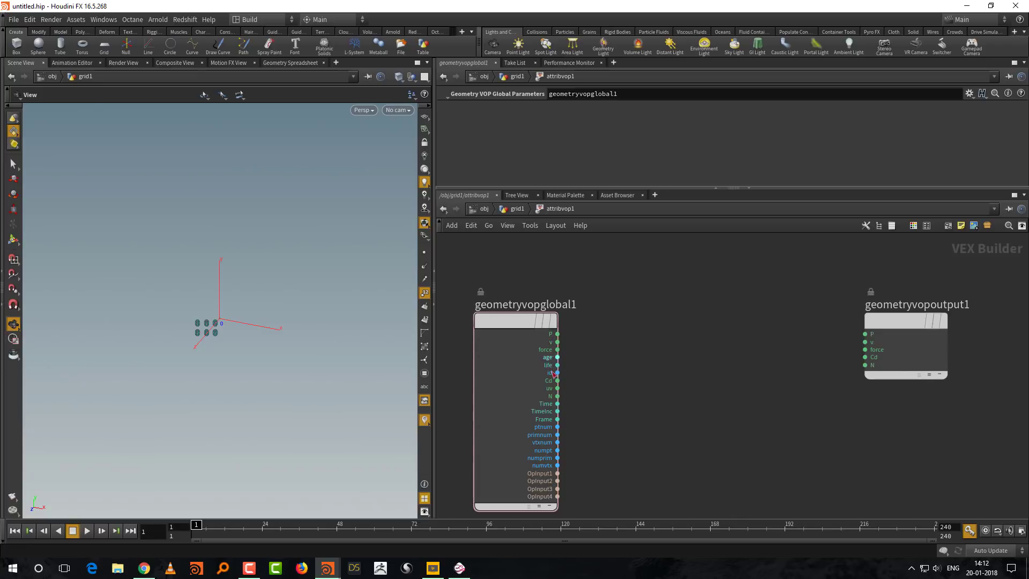
{"action": "left_click_drag", "start_coordinate": [799, 280], "coordinate": [966, 412]}
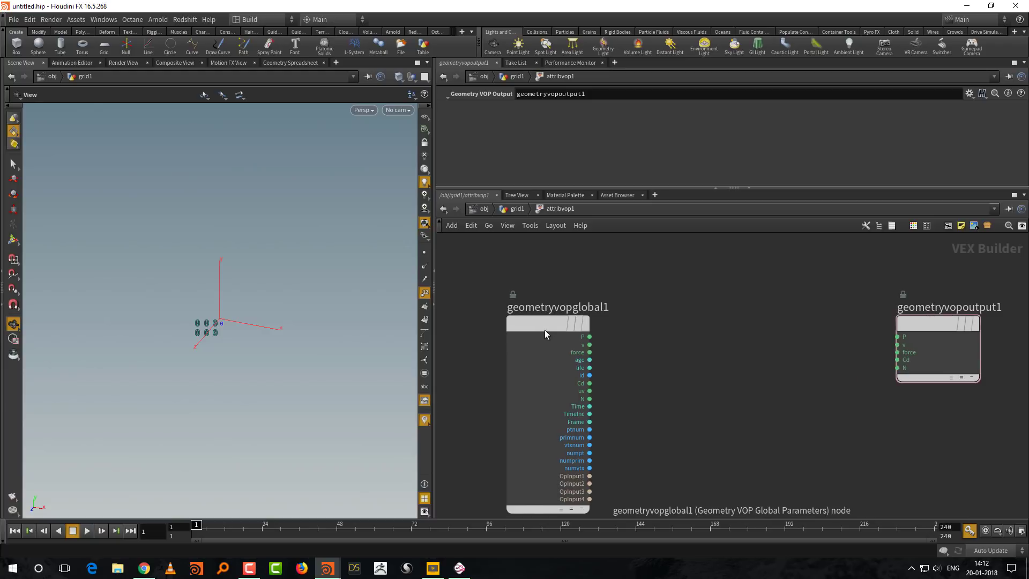
{"action": "left_click_drag", "start_coordinate": [544, 329], "coordinate": [509, 330]}
{"action": "middle_click_drag", "start_coordinate": [607, 349], "coordinate": [593, 336]}
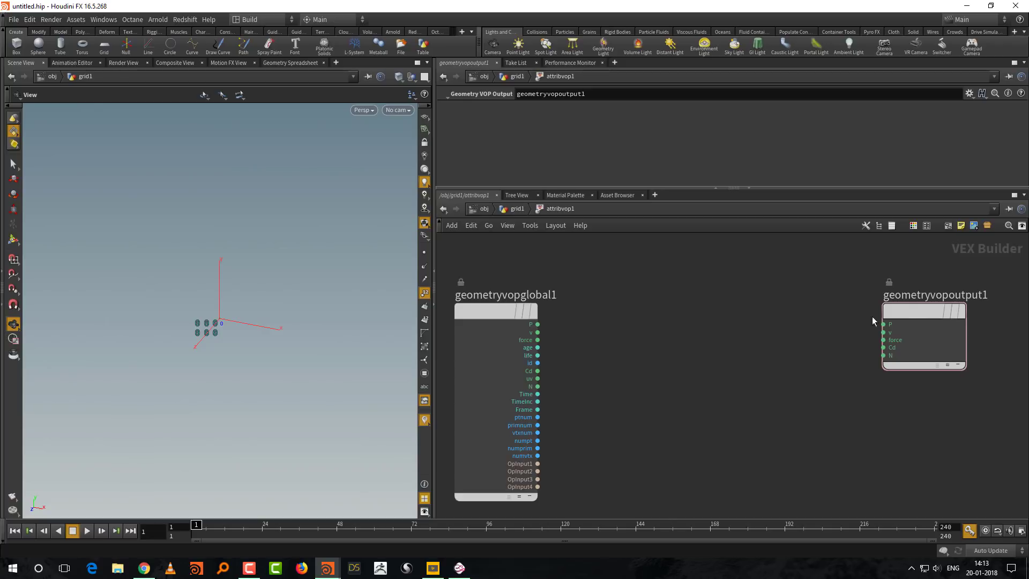
{"action": "mouse_move", "coordinate": [900, 318]}
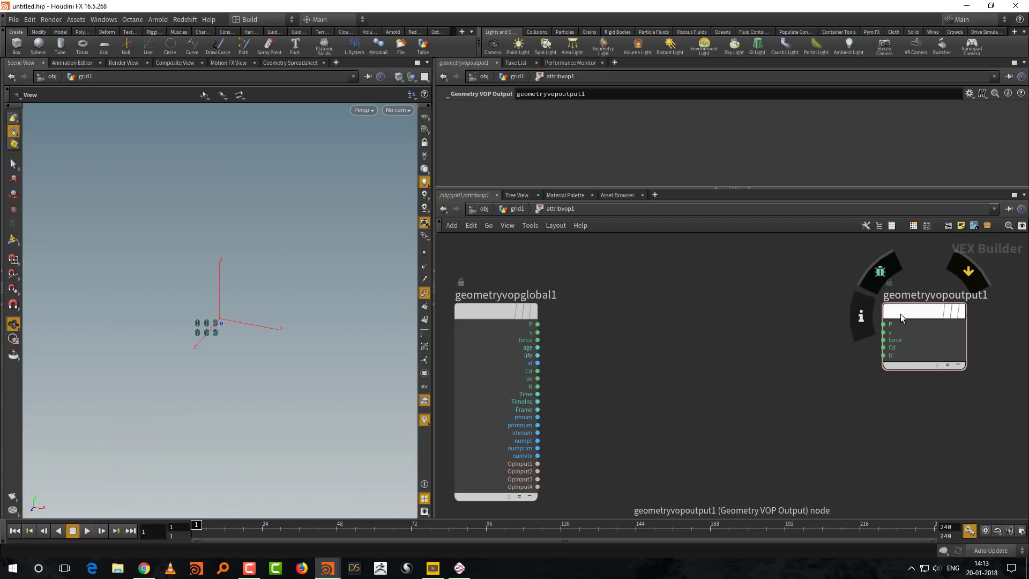
{"action": "left_click_drag", "start_coordinate": [596, 295], "coordinate": [454, 501]}
{"action": "mouse_move", "coordinate": [915, 316]}
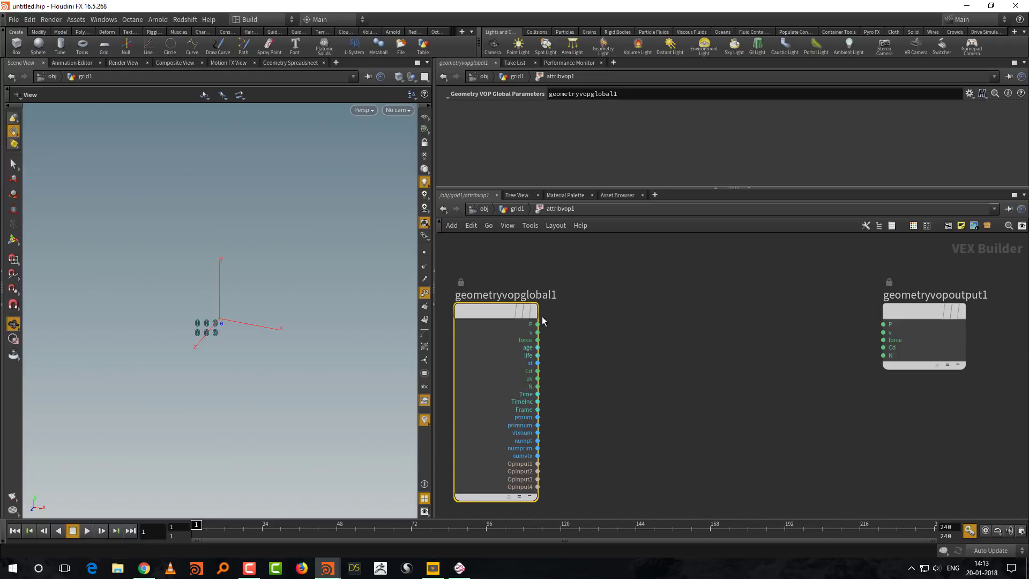
{"action": "left_click_drag", "start_coordinate": [786, 311], "coordinate": [948, 388]}
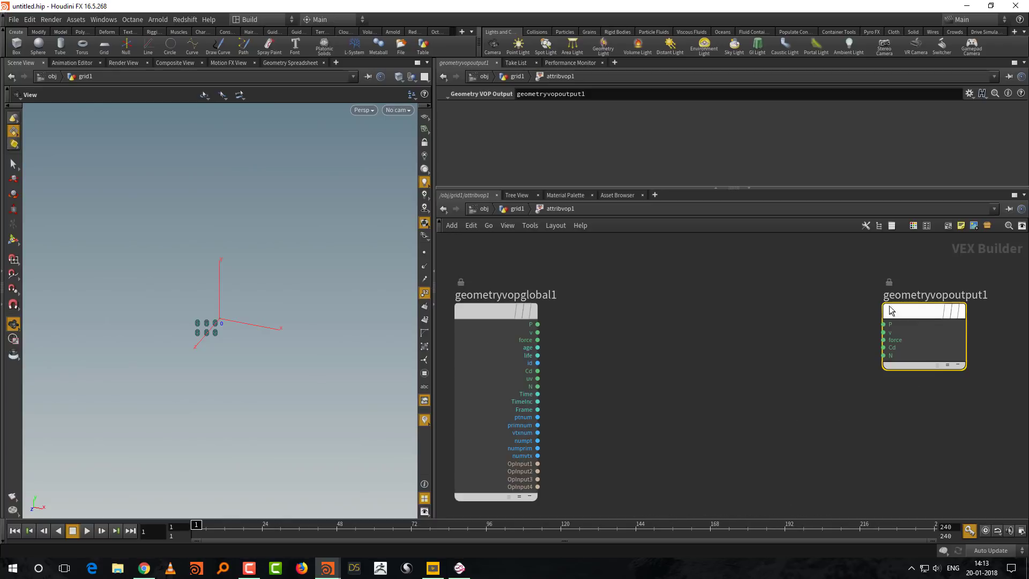
Step: Switch to Mischief and handwrite "y = whatever" on the canvas, with a vertical stroke before the word
{"action": "left_click", "coordinate": [459, 570]}
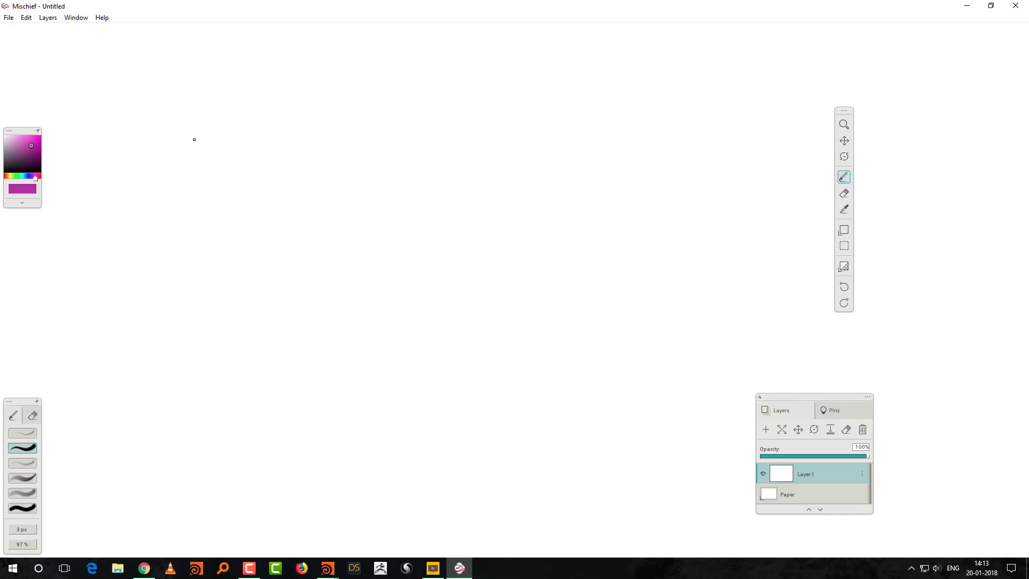
{"action": "mouse_move", "coordinate": [179, 134]}
{"action": "left_mouse_down"}
{"action": "mouse_move", "coordinate": [210, 144]}
{"action": "mouse_move", "coordinate": [198, 182]}
{"action": "left_mouse_up"}
{"action": "left_click_drag", "start_coordinate": [275, 144], "coordinate": [321, 148]}
{"action": "left_click_drag", "start_coordinate": [280, 166], "coordinate": [321, 162]}
{"action": "mouse_move", "coordinate": [432, 143]}
{"action": "left_mouse_down"}
{"action": "mouse_move", "coordinate": [470, 157]}
{"action": "mouse_move", "coordinate": [482, 134]}
{"action": "mouse_move", "coordinate": [533, 166]}
{"action": "left_mouse_up"}
{"action": "left_click_drag", "start_coordinate": [546, 132], "coordinate": [547, 159]}
{"action": "left_click_drag", "start_coordinate": [534, 144], "coordinate": [571, 141]}
{"action": "left_click_drag", "start_coordinate": [560, 161], "coordinate": [649, 169]}
{"action": "left_click_drag", "start_coordinate": [404, 134], "coordinate": [413, 197]}
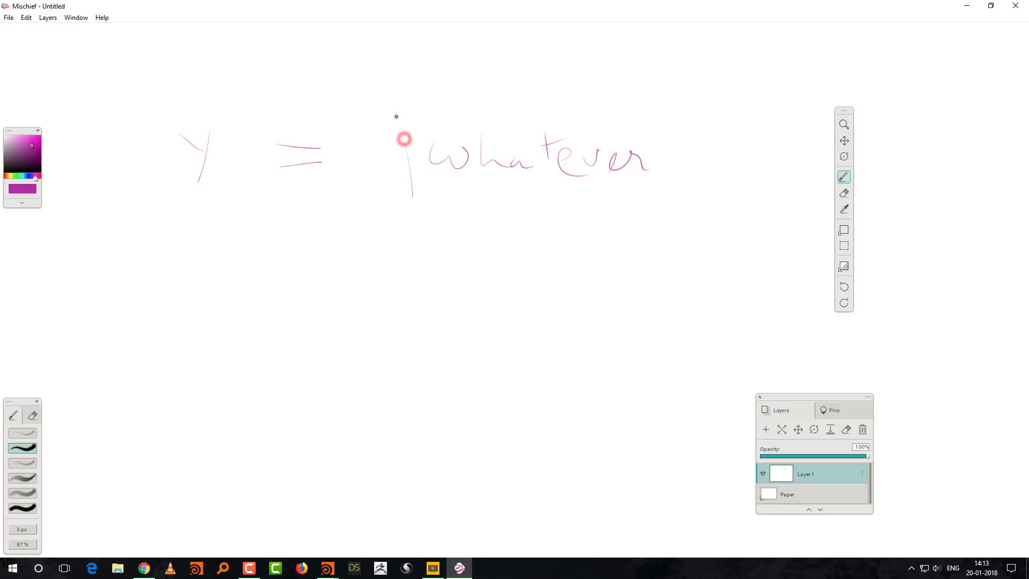
Step: Draw a box around "whatever" and a circle around the y, and return to Houdini
{"action": "mouse_move", "coordinate": [395, 114]}
{"action": "left_mouse_down"}
{"action": "mouse_move", "coordinate": [705, 104]}
{"action": "mouse_move", "coordinate": [397, 223]}
{"action": "left_mouse_up"}
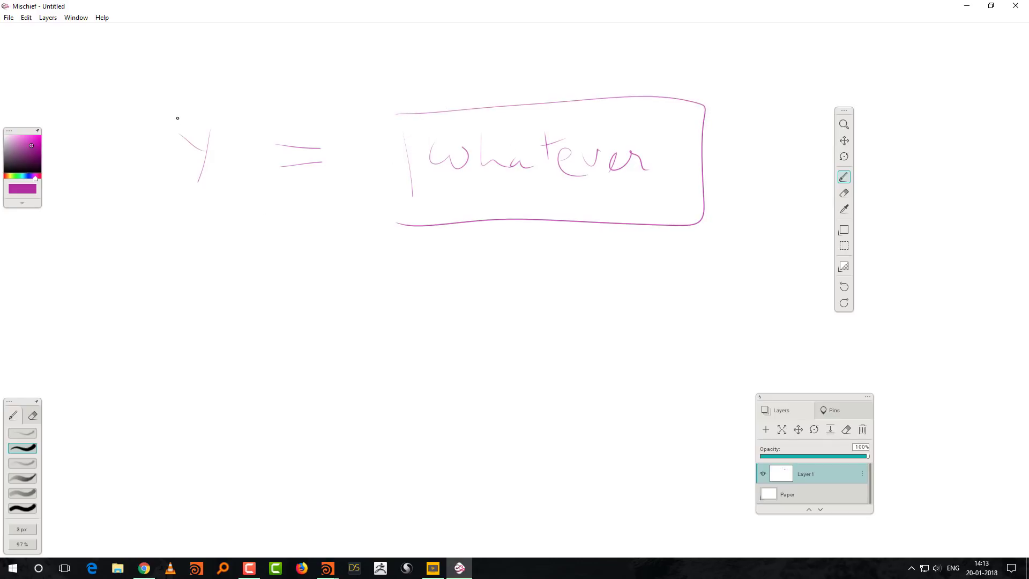
{"action": "mouse_move", "coordinate": [178, 118]}
{"action": "left_mouse_down"}
{"action": "mouse_move", "coordinate": [248, 172]}
{"action": "mouse_move", "coordinate": [136, 117]}
{"action": "left_mouse_up"}
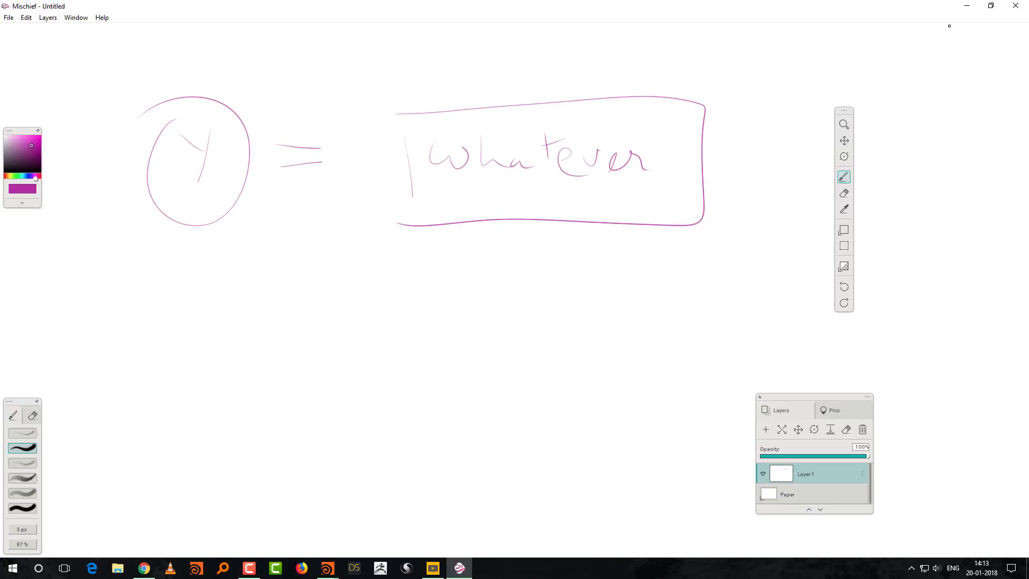
{"action": "left_click", "coordinate": [967, 5]}
Step: Place a Constant node between geometryvopglobal1 and geometryvopoutput1 and choose Float (float) as its constant type
{"action": "mouse_move", "coordinate": [898, 312]}
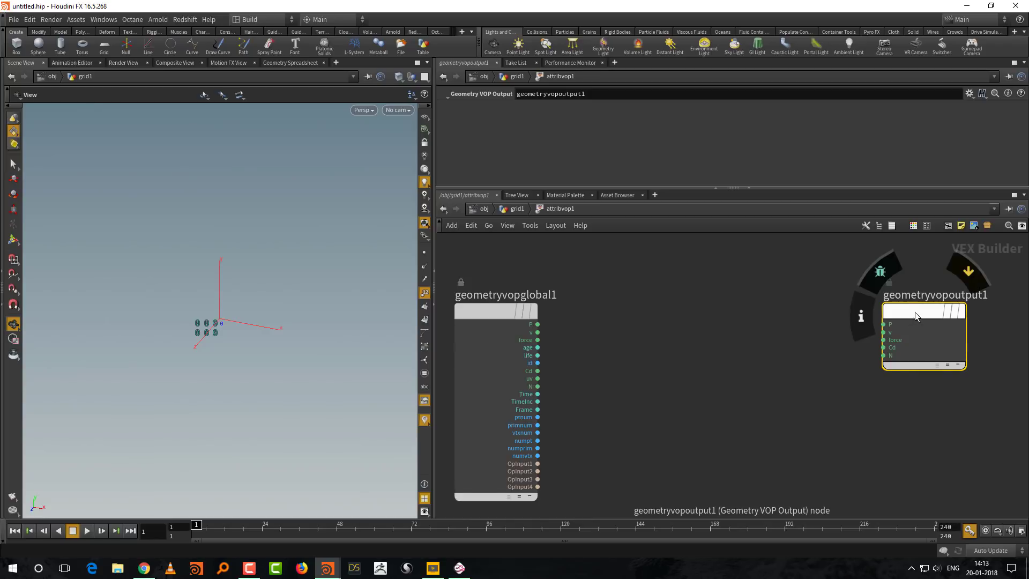
{"action": "key", "text": "h"}
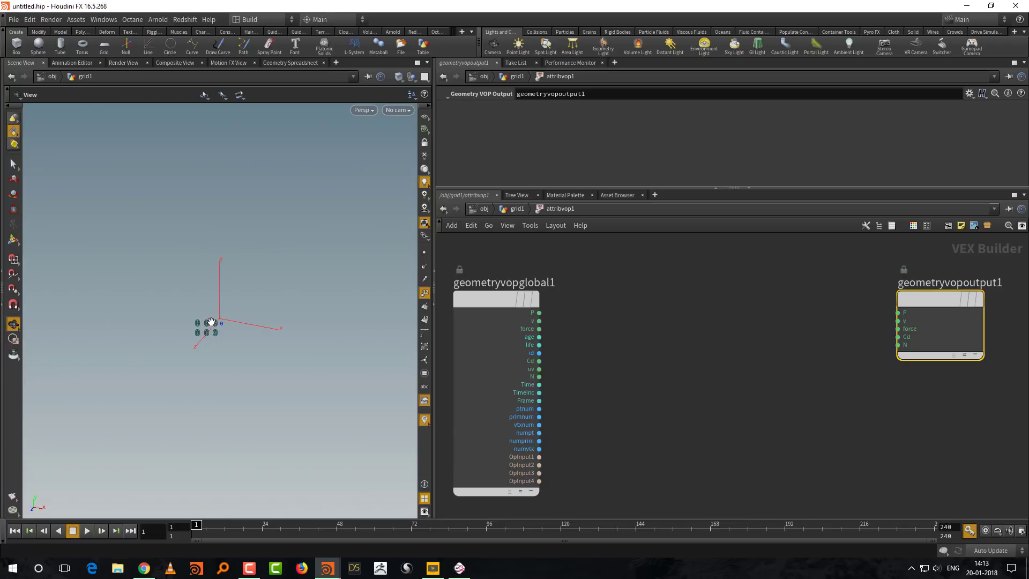
{"action": "middle_click_drag", "start_coordinate": [649, 357], "coordinate": [627, 354]}
{"action": "key", "text": "Tab"}
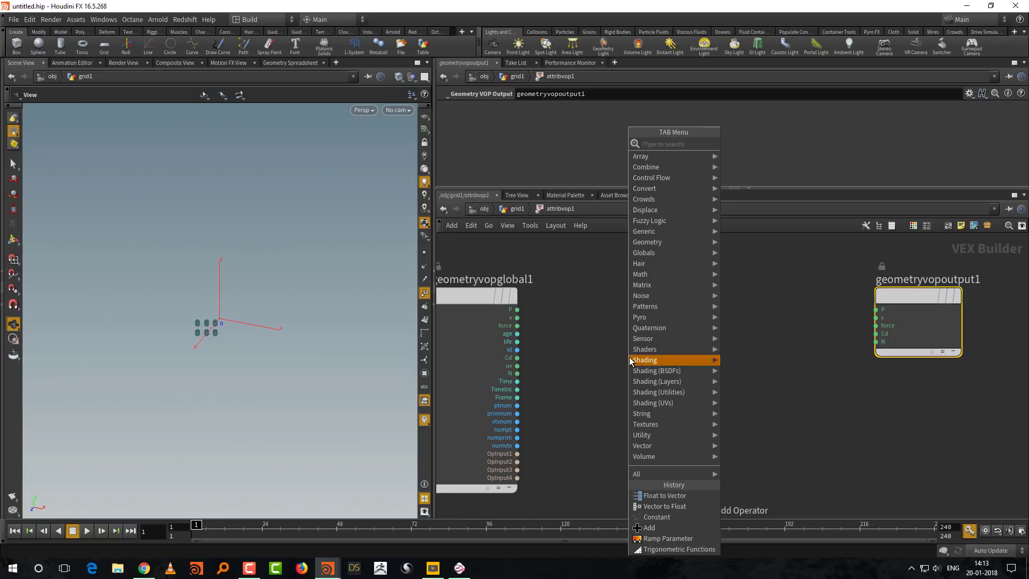
{"action": "type", "text": "const"}
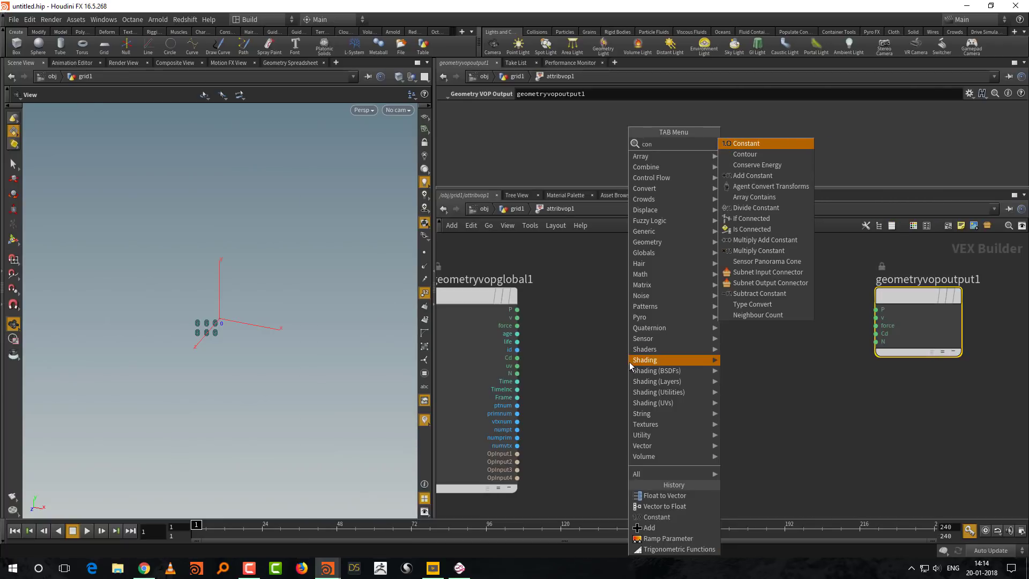
{"action": "left_click", "coordinate": [746, 146]}
{"action": "left_click", "coordinate": [627, 396]}
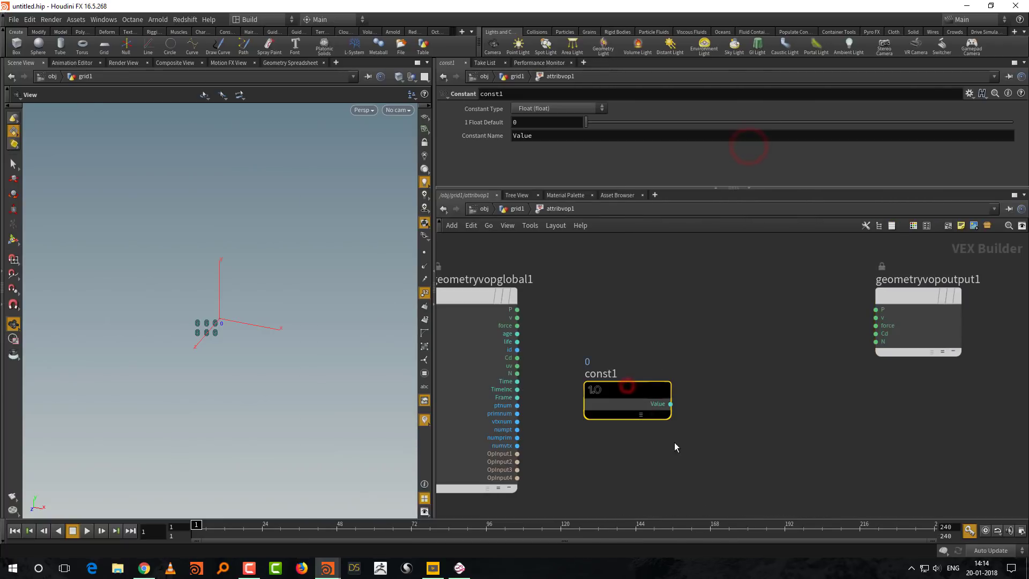
{"action": "left_click", "coordinate": [555, 109]}
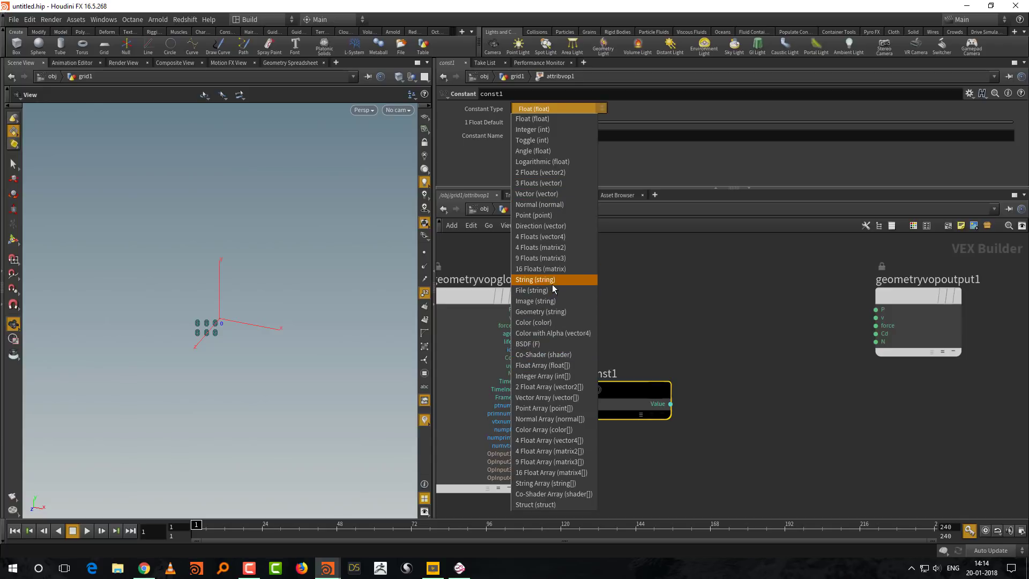
{"action": "left_click", "coordinate": [561, 120]}
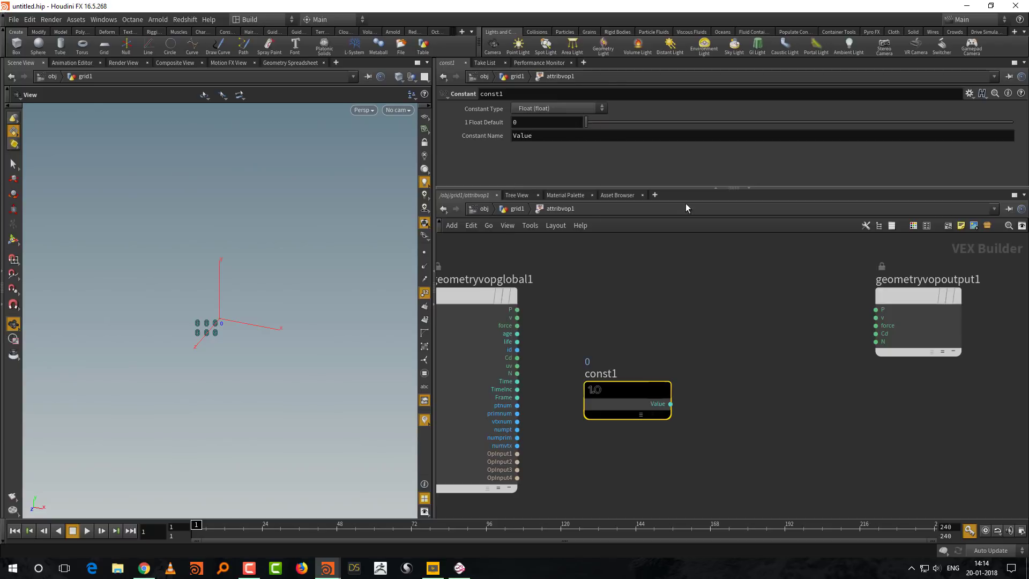
Step: Place an Add node between const1 and geometryvopoutput1
{"action": "left_click", "coordinate": [704, 299]}
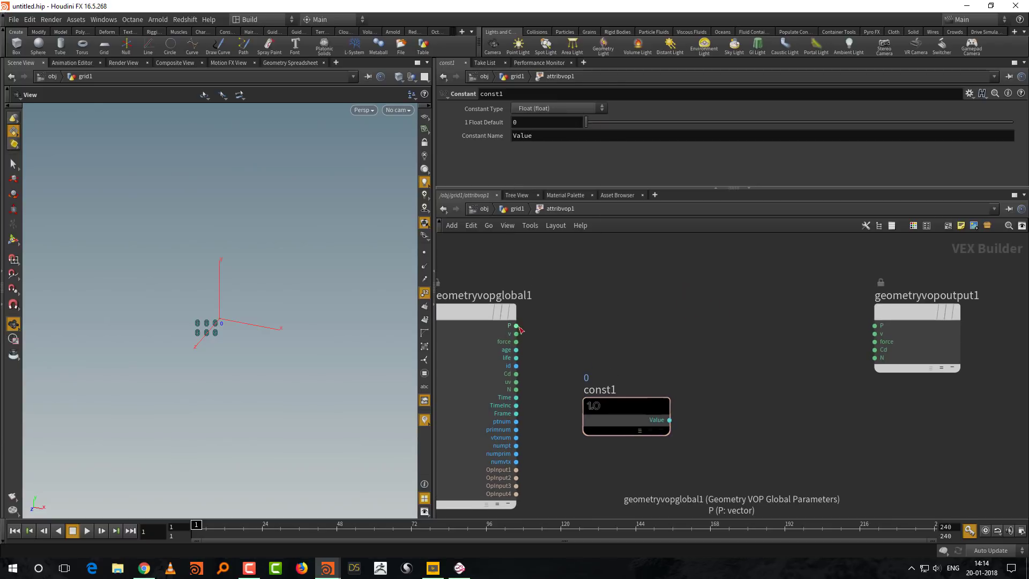
{"action": "scroll", "coordinate": [547, 334], "scroll_direction": "up", "scroll_amount": 2}
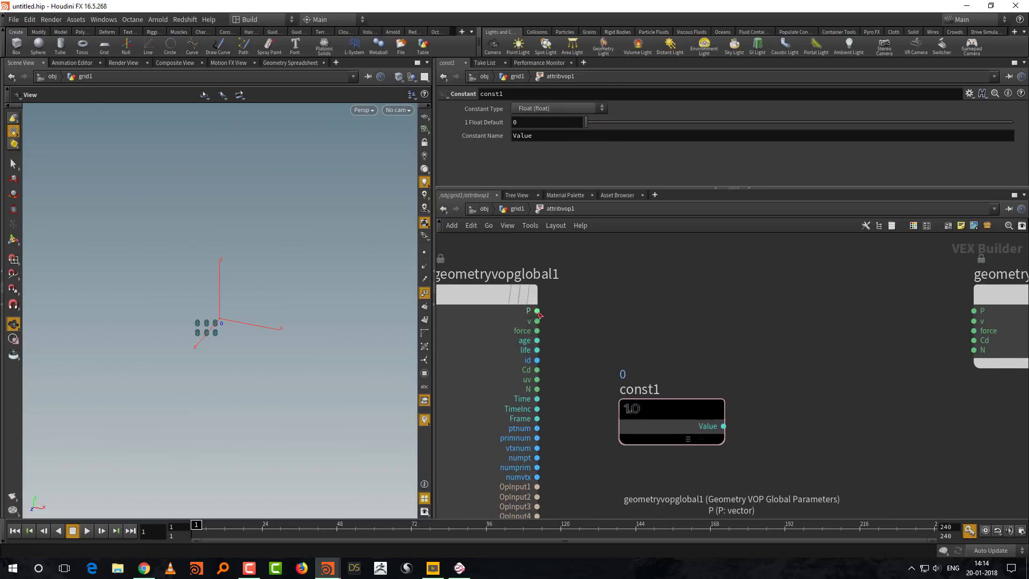
{"action": "mouse_move", "coordinate": [658, 423]}
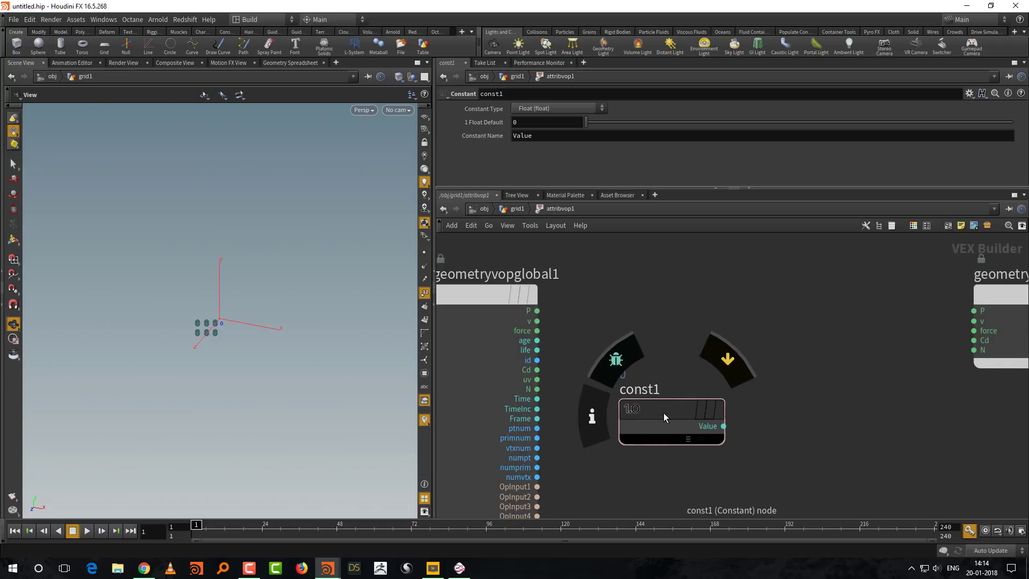
{"action": "key", "text": "Tab"}
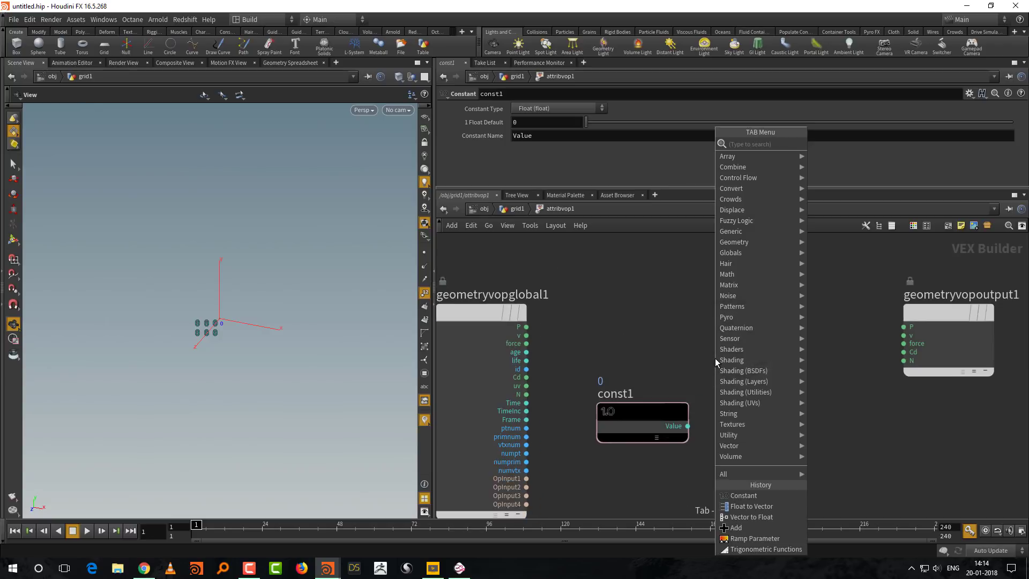
{"action": "type", "text": "add"}
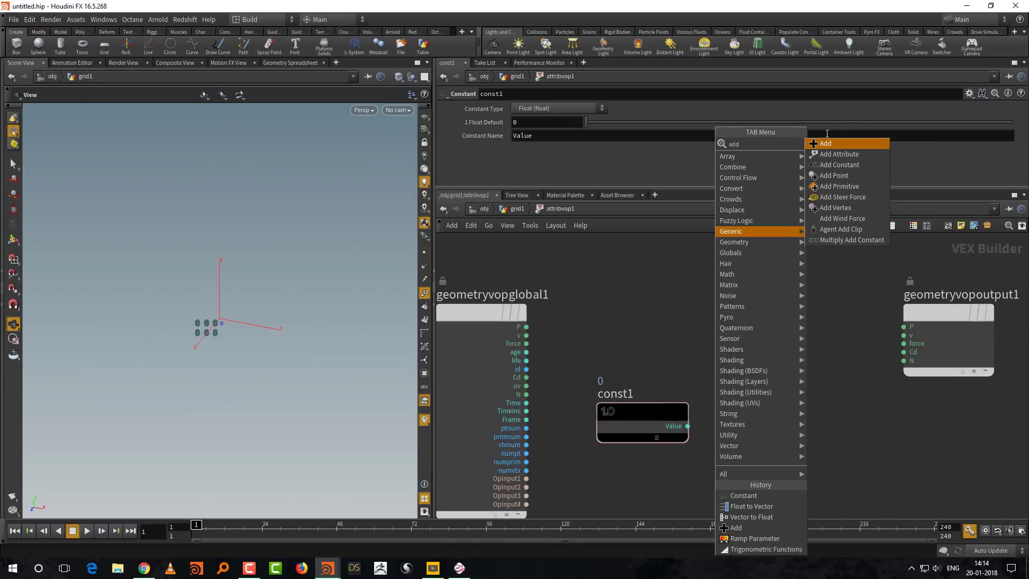
{"action": "left_click", "coordinate": [830, 147]}
{"action": "scroll", "coordinate": [663, 363], "scroll_direction": "up", "scroll_amount": 2}
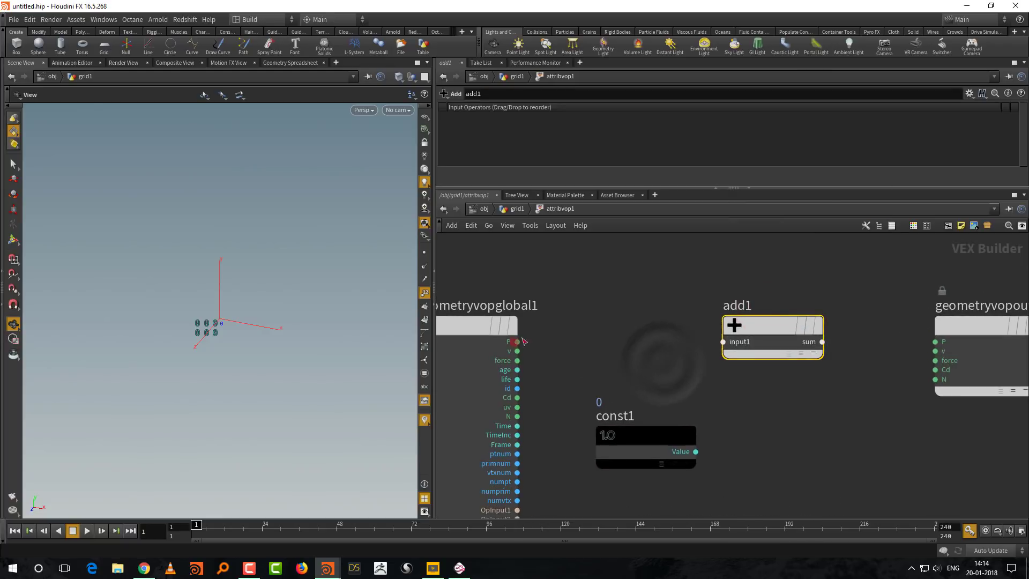
Step: Wire geometryvopglobal1's P and const1's Value into add1, and add1's sum into P of geometryvopoutput1
{"action": "left_click", "coordinate": [516, 341]}
{"action": "left_click", "coordinate": [722, 341]}
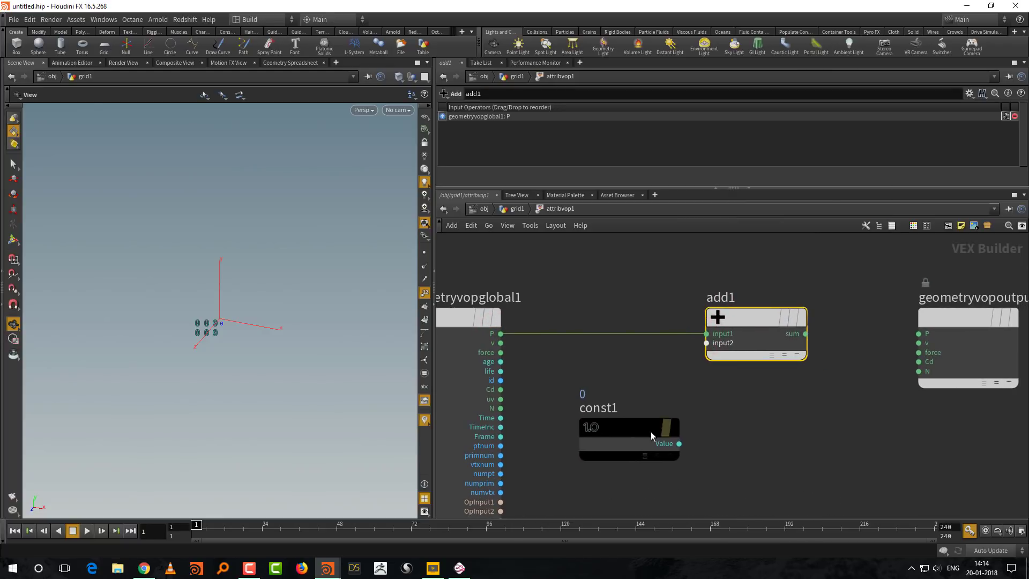
{"action": "left_click_drag", "start_coordinate": [651, 432], "coordinate": [624, 436]}
{"action": "left_click", "coordinate": [655, 448]}
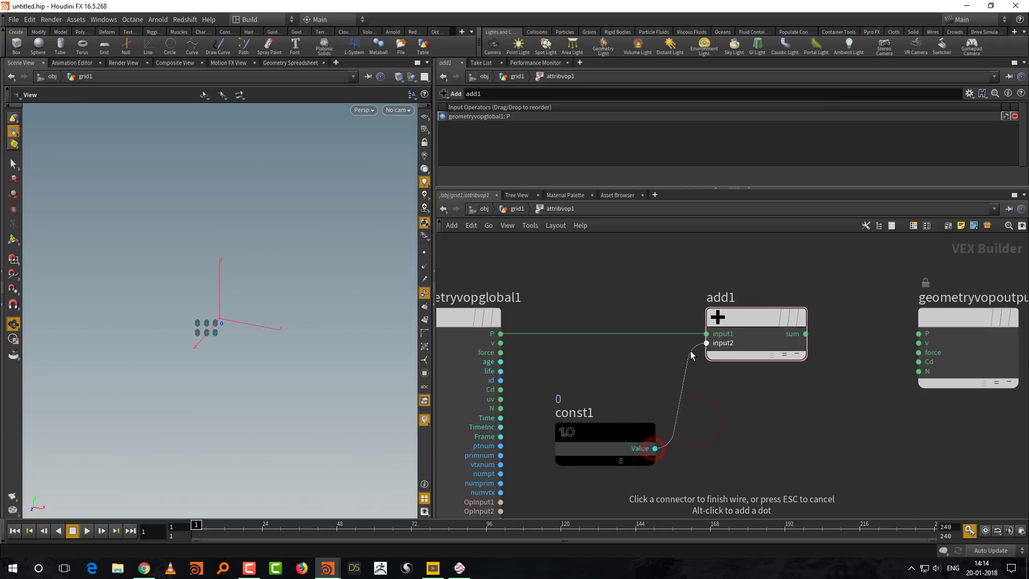
{"action": "left_click", "coordinate": [689, 349]}
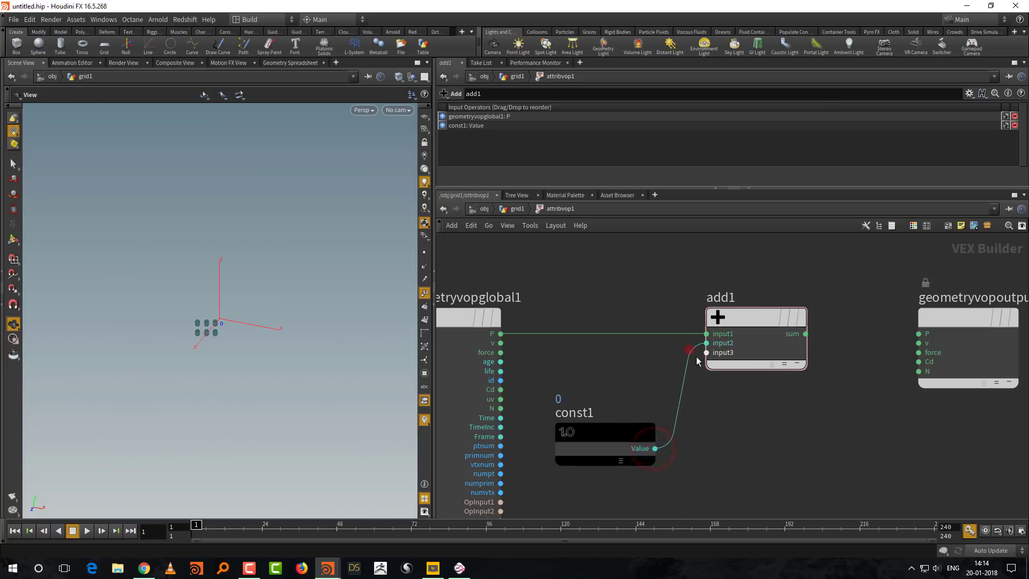
{"action": "left_click", "coordinate": [806, 334]}
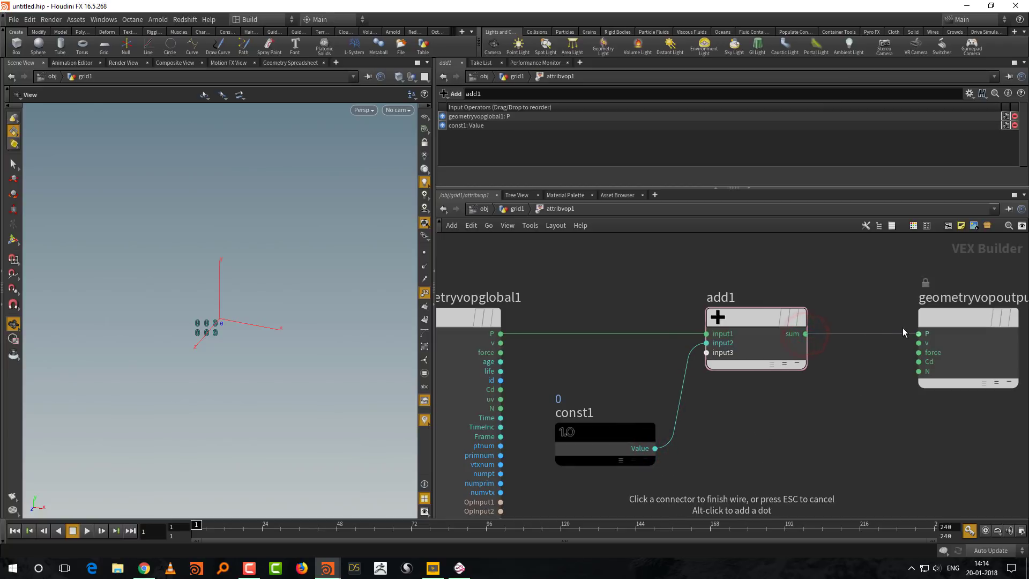
{"action": "left_click", "coordinate": [902, 336]}
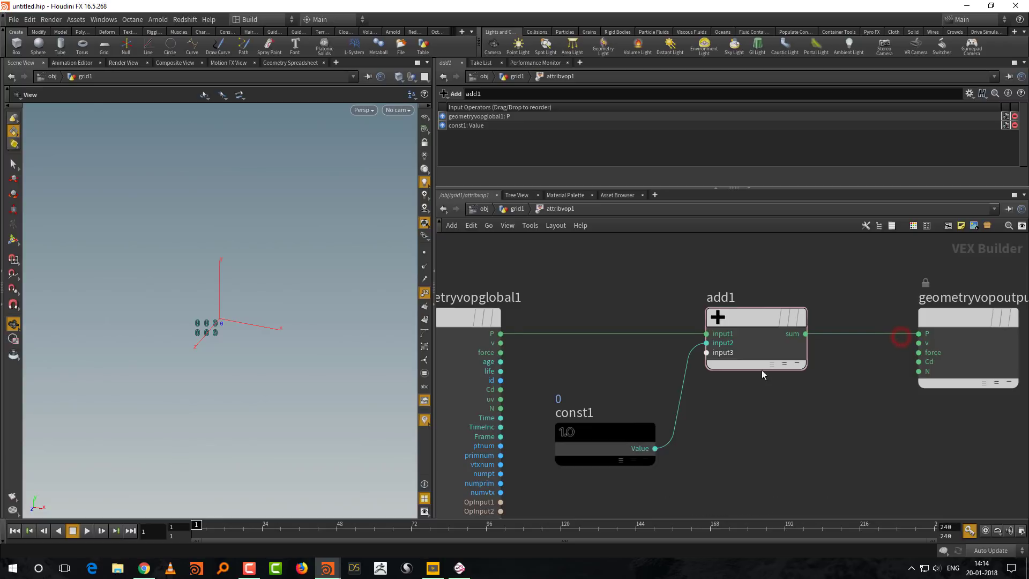
Step: Set const1's 1 Float Default to 0.063
{"action": "left_click", "coordinate": [618, 396]}
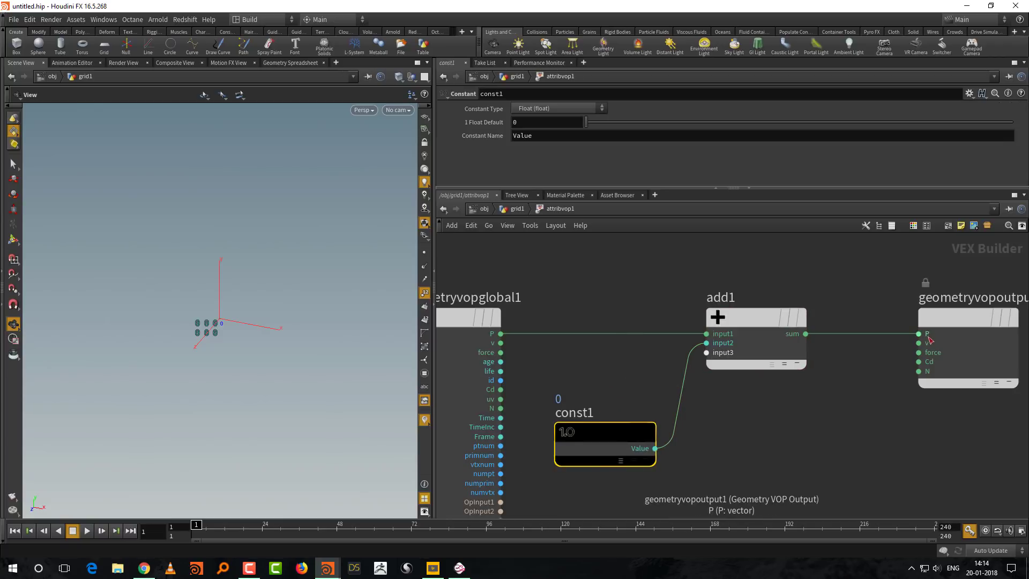
{"action": "left_click", "coordinate": [684, 486]}
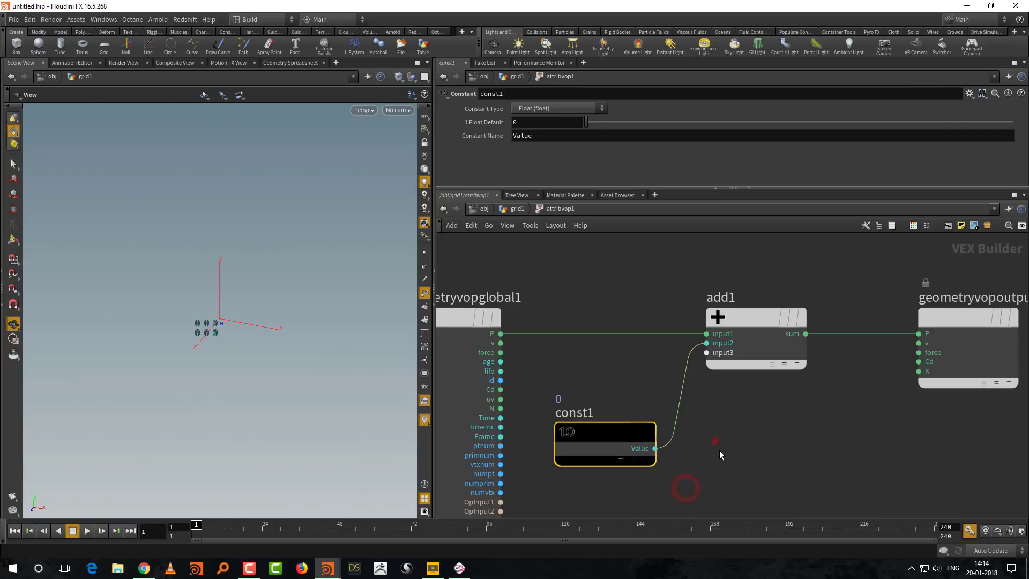
{"action": "left_click", "coordinate": [713, 441]}
{"action": "left_click_drag", "start_coordinate": [588, 126], "coordinate": [612, 126]}
Step: Examine const1, the output parameters of geometryvopglobal1 and the wires into add1
{"action": "mouse_move", "coordinate": [615, 434]}
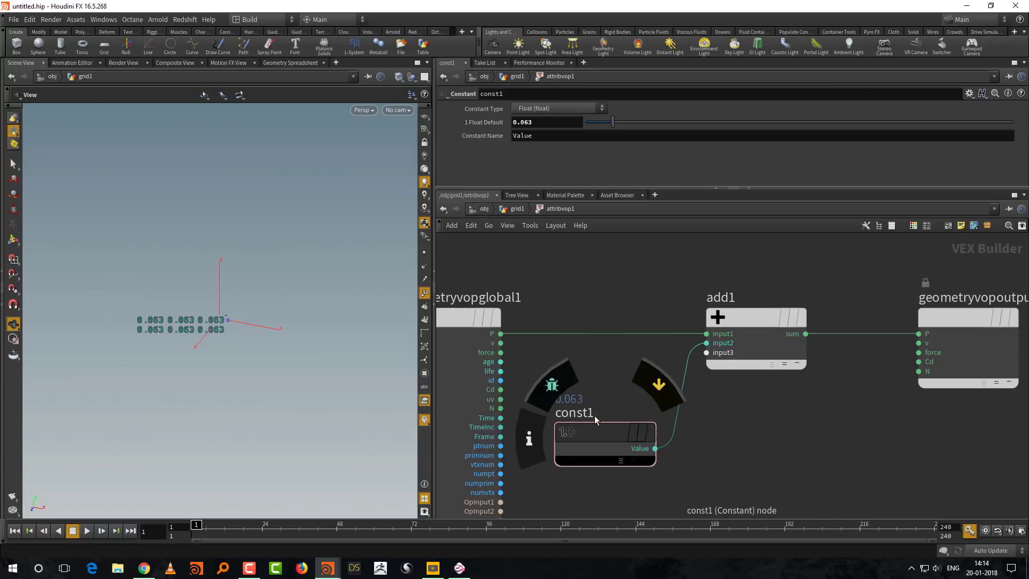
{"action": "scroll", "coordinate": [529, 370], "scroll_direction": "up", "scroll_amount": 2}
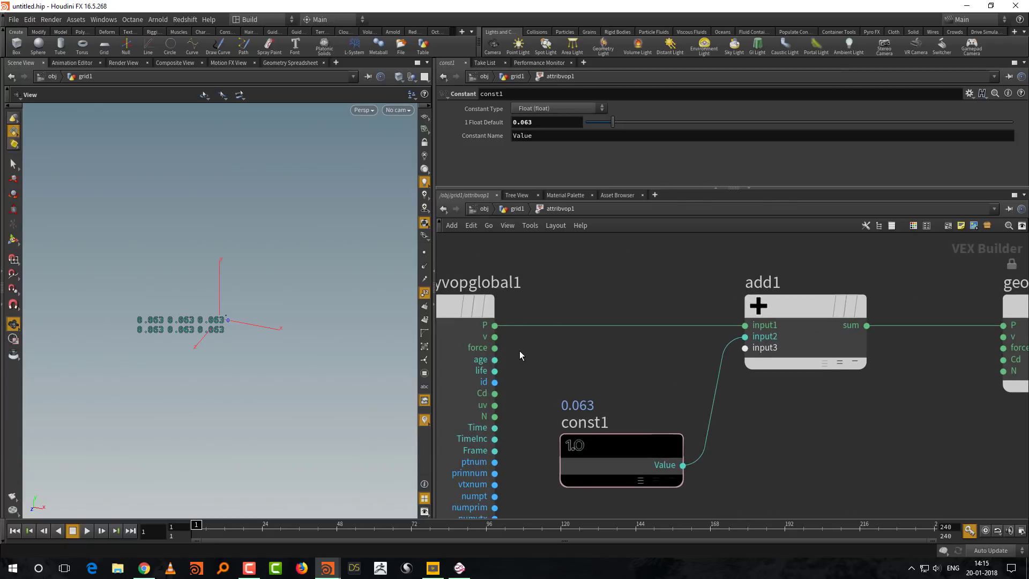
{"action": "middle_click_drag", "start_coordinate": [533, 360], "coordinate": [676, 338]}
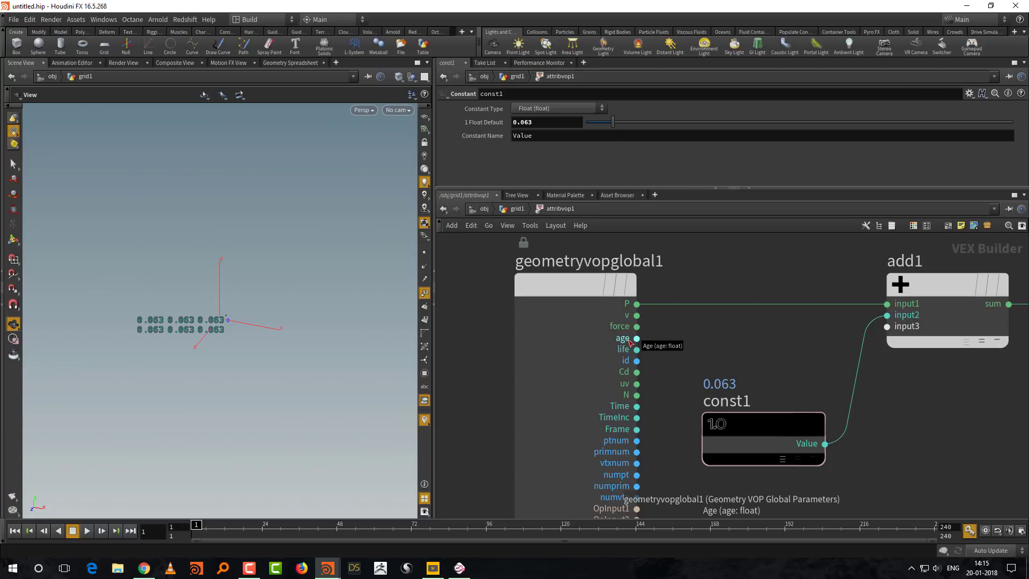
{"action": "left_click", "coordinate": [681, 341]}
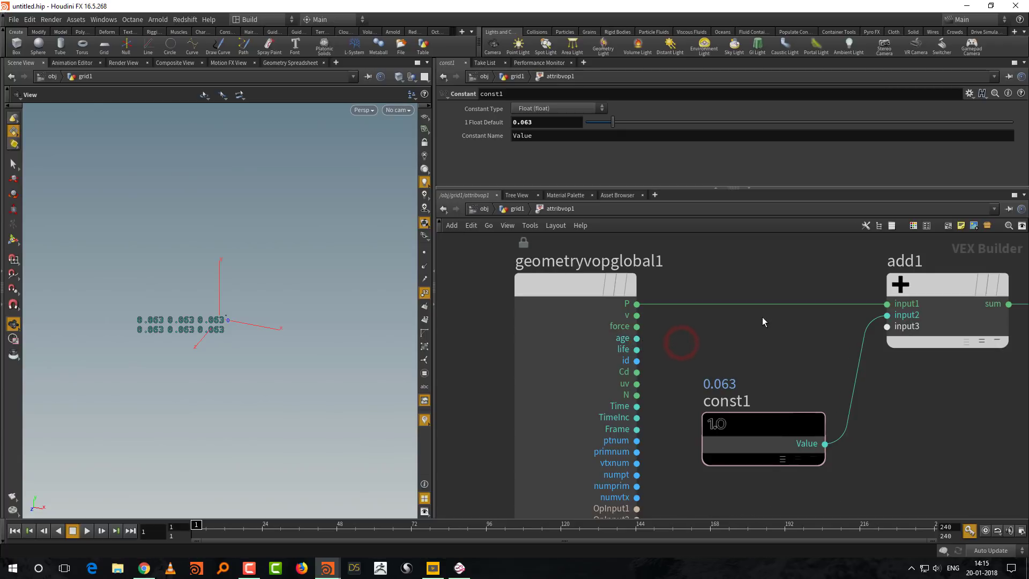
{"action": "middle_click_drag", "start_coordinate": [762, 316], "coordinate": [661, 323]}
{"action": "scroll", "coordinate": [673, 310], "scroll_direction": "up", "scroll_amount": 2}
{"action": "scroll", "coordinate": [673, 310], "scroll_direction": "down", "scroll_amount": 3}
{"action": "left_click", "coordinate": [654, 236]}
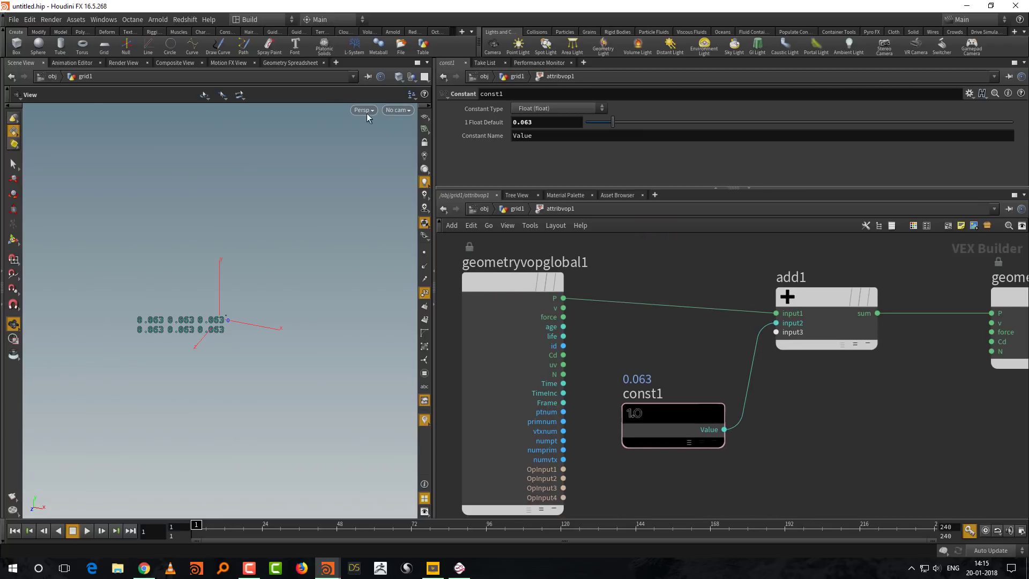
Step: Show the reference grid in the viewport, set const1's 1 Float Default to 0.361, and frame the point
{"action": "left_click", "coordinate": [425, 116]}
{"action": "left_click_drag", "start_coordinate": [726, 119], "coordinate": [739, 121]}
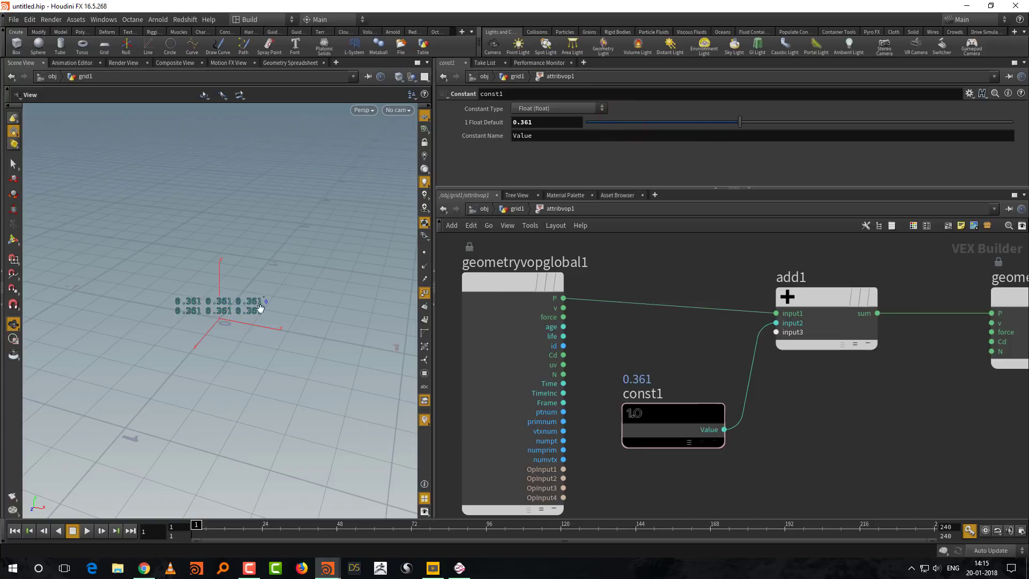
{"action": "left_click_drag", "start_coordinate": [264, 333], "coordinate": [318, 327]}
{"action": "key", "text": "g"}
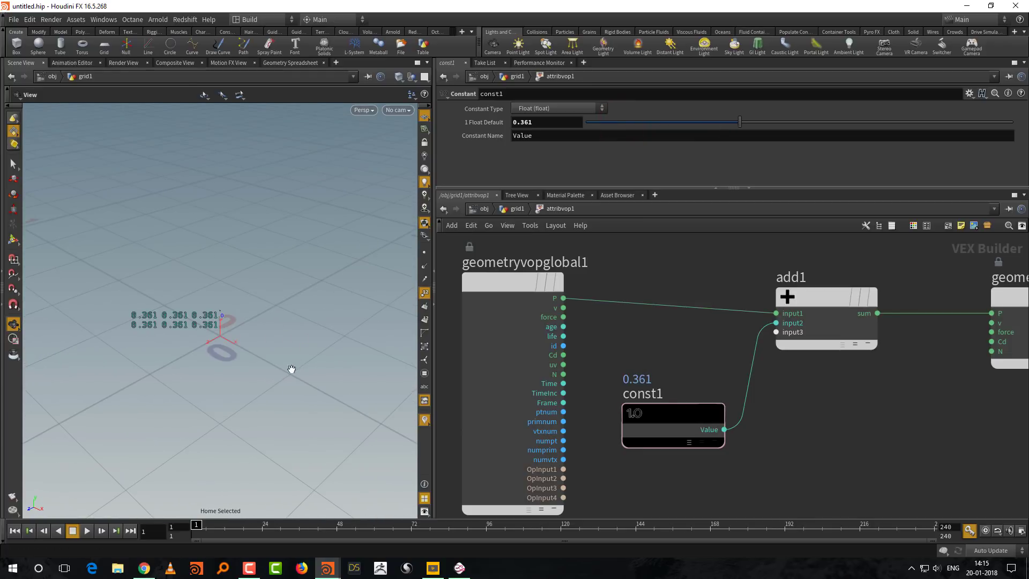
{"action": "left_click_drag", "start_coordinate": [292, 368], "coordinate": [514, 225]}
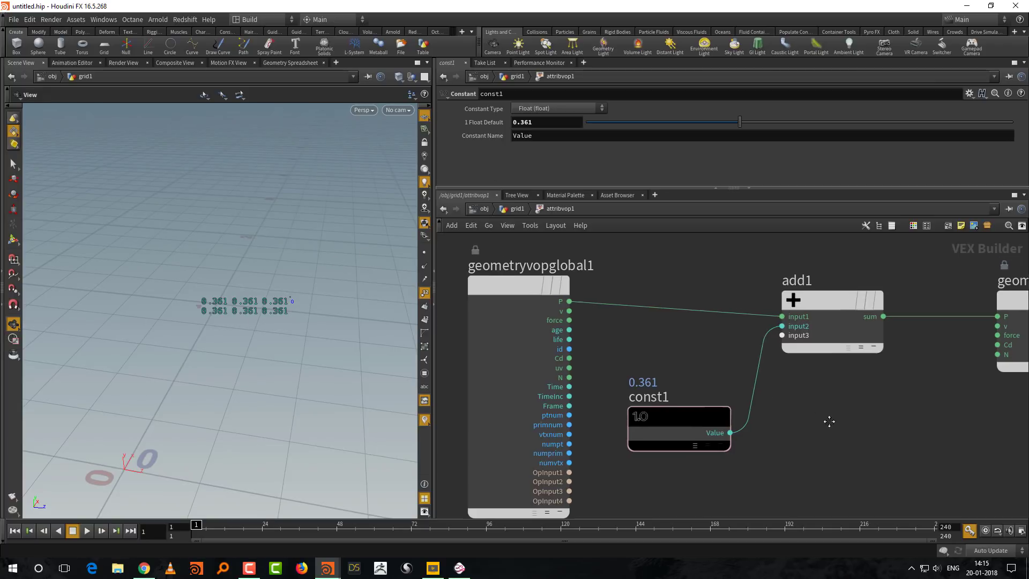
Step: Align geometryvopglobal1's P output level with add1's first input and move the node farther away from add1
{"action": "left_click_drag", "start_coordinate": [509, 282], "coordinate": [493, 316]}
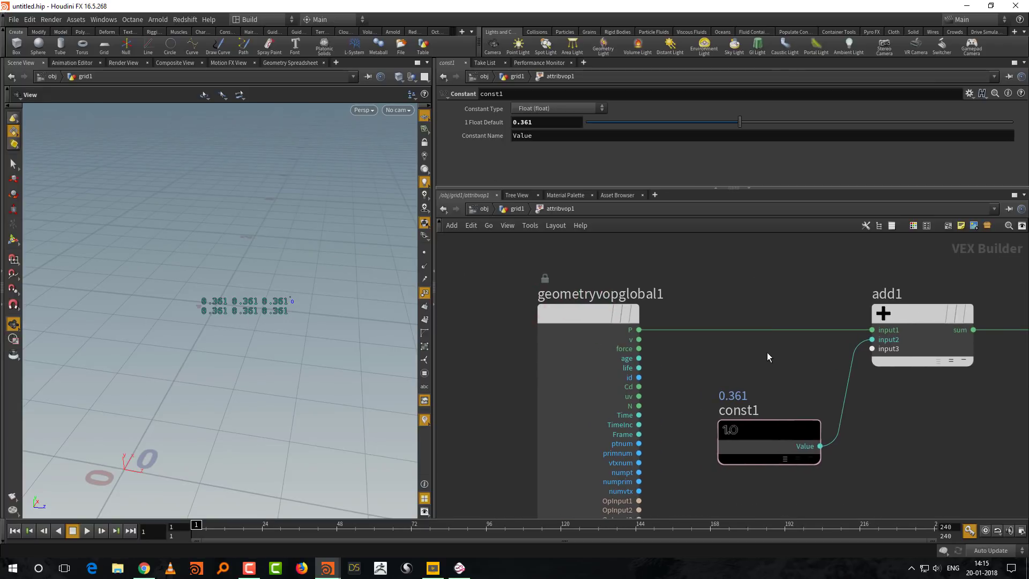
{"action": "left_click_drag", "start_coordinate": [584, 315], "coordinate": [532, 321]}
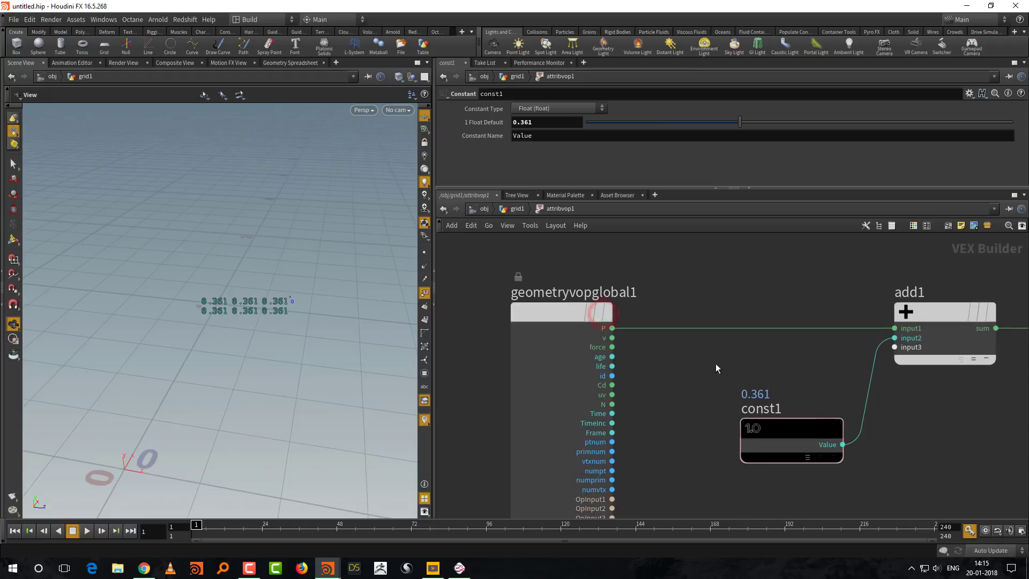
{"action": "middle_click_drag", "start_coordinate": [631, 352], "coordinate": [568, 358]}
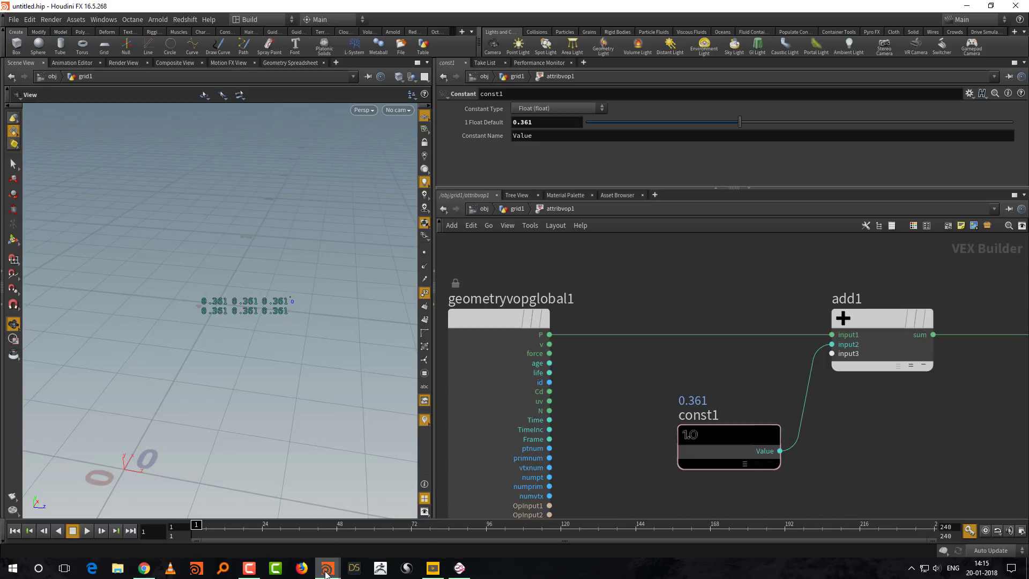
Step: Switch to Mischief and handwrite "@P.y" below the circled y
{"action": "left_click", "coordinate": [459, 567]}
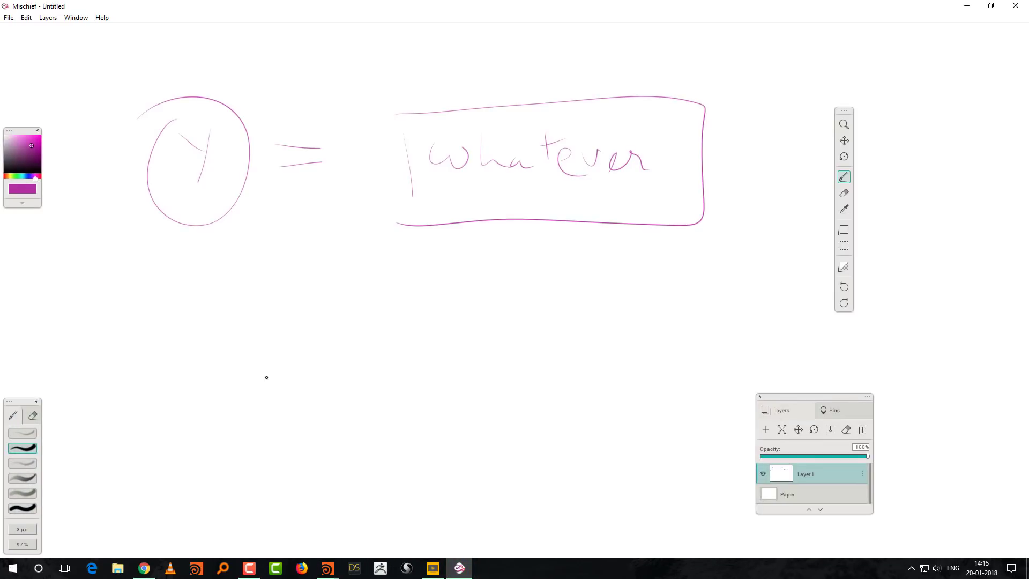
{"action": "mouse_move", "coordinate": [216, 387]}
{"action": "left_mouse_down"}
{"action": "mouse_move", "coordinate": [215, 413]}
{"action": "mouse_move", "coordinate": [231, 399]}
{"action": "left_mouse_up"}
{"action": "mouse_move", "coordinate": [251, 348]}
{"action": "left_mouse_down"}
{"action": "mouse_move", "coordinate": [252, 370]}
{"action": "mouse_move", "coordinate": [308, 375]}
{"action": "mouse_move", "coordinate": [304, 410]}
{"action": "left_mouse_up"}
{"action": "left_click", "coordinate": [281, 373]}
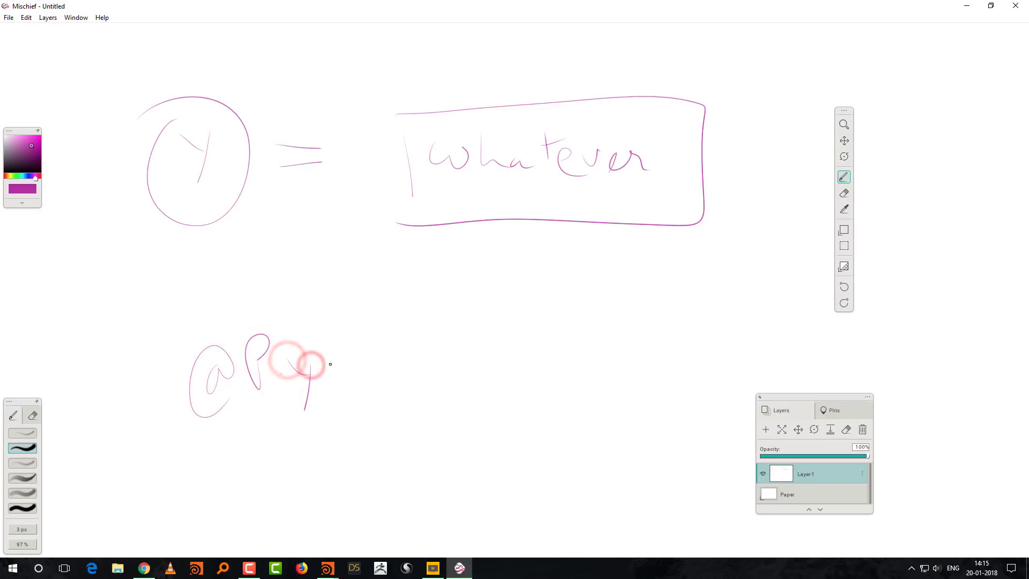
Step: Handwrite "@P" below the "whatever" box, draw a box around "@P.y", and return to Houdini
{"action": "left_click_drag", "start_coordinate": [427, 298], "coordinate": [443, 332]}
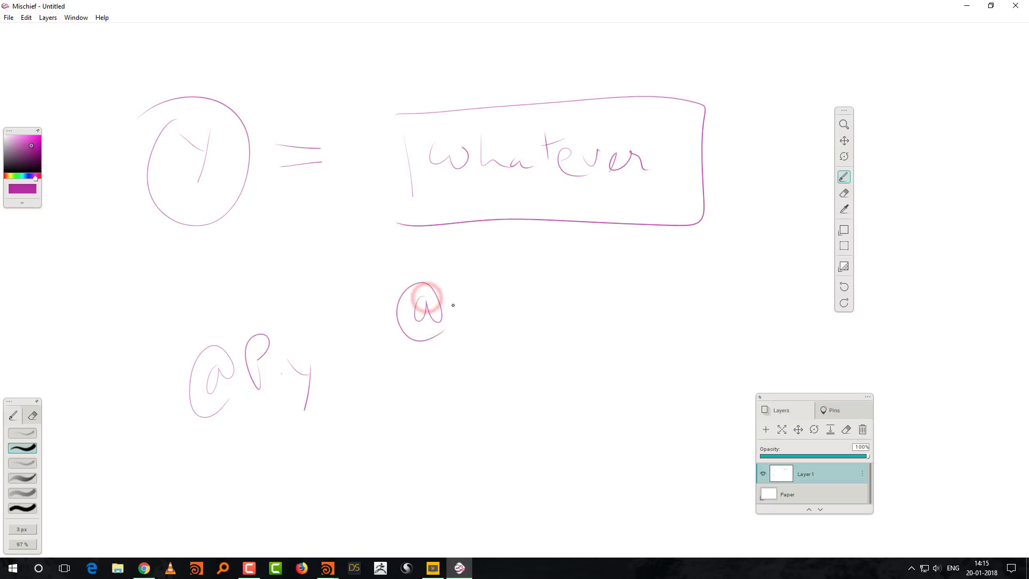
{"action": "mouse_move", "coordinate": [454, 290]}
{"action": "left_mouse_down"}
{"action": "mouse_move", "coordinate": [464, 338]}
{"action": "mouse_move", "coordinate": [462, 308]}
{"action": "left_mouse_up"}
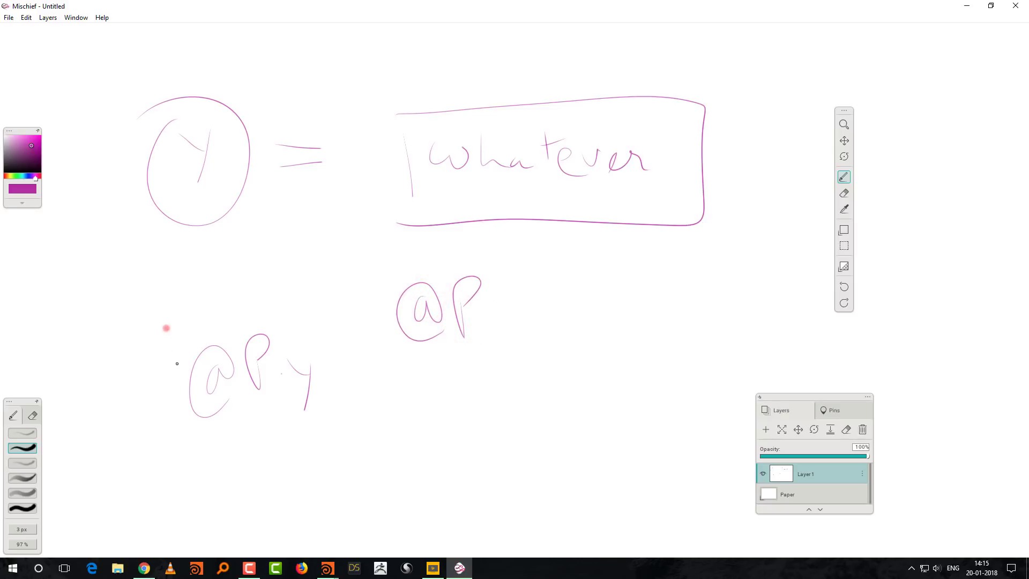
{"action": "mouse_move", "coordinate": [177, 363]}
{"action": "left_mouse_down"}
{"action": "mouse_move", "coordinate": [349, 370]}
{"action": "mouse_move", "coordinate": [170, 330]}
{"action": "left_mouse_up"}
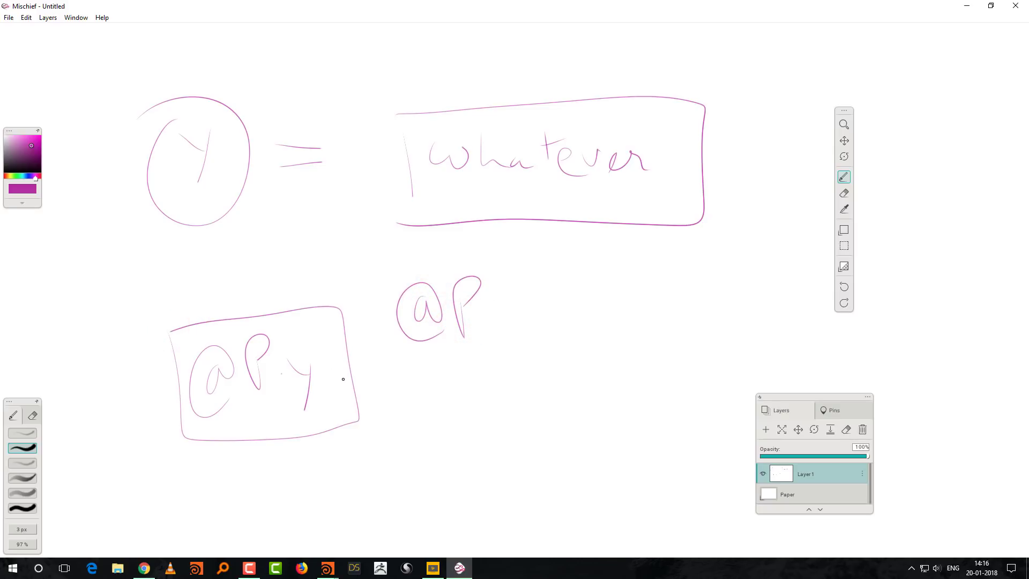
{"action": "left_click", "coordinate": [966, 6]}
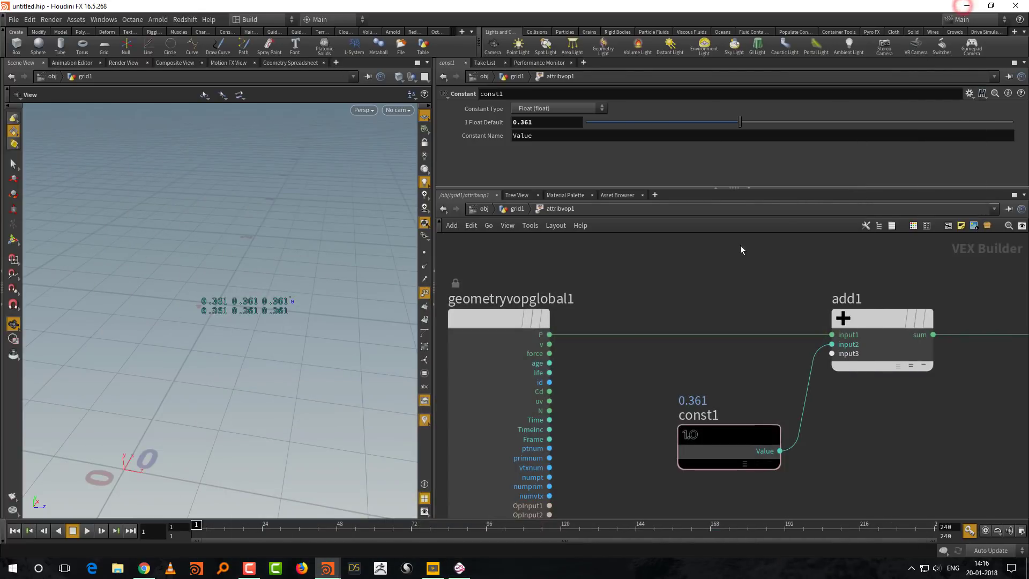
Step: Space out the network by moving geometryvopoutput1 and geometryvopglobal1 farther away from add1
{"action": "middle_click_drag", "start_coordinate": [615, 366], "coordinate": [642, 351]}
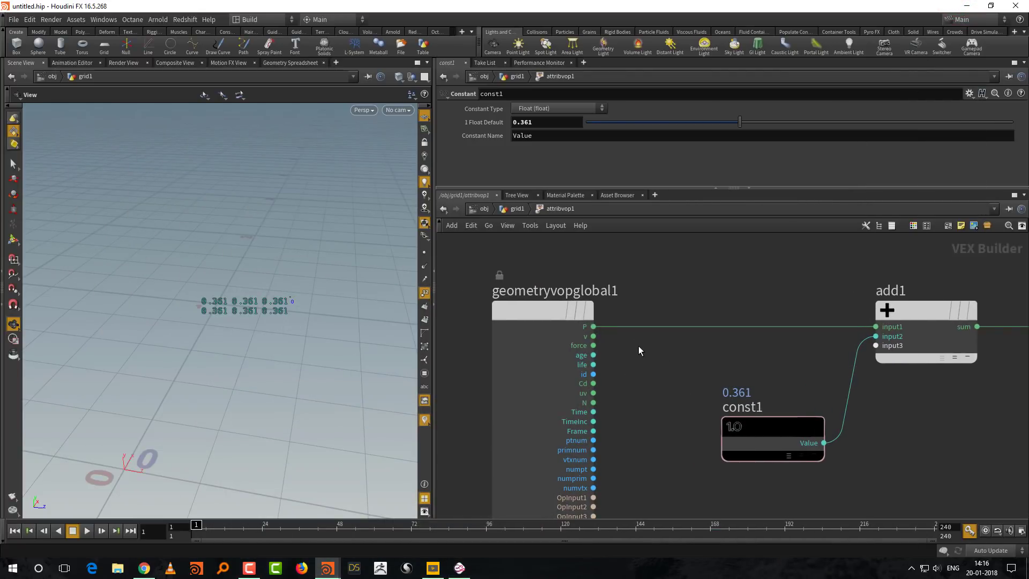
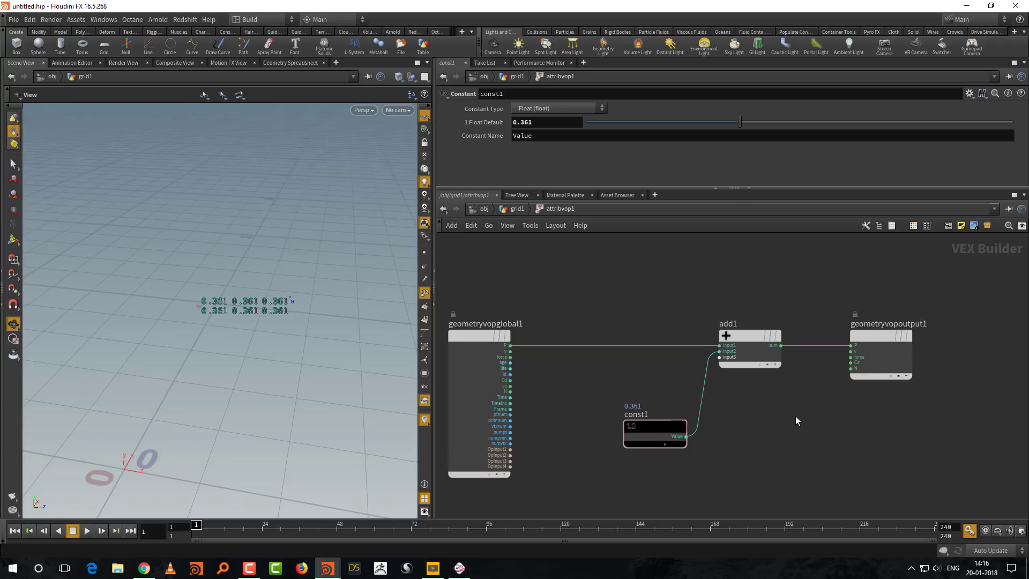
{"action": "left_click_drag", "start_coordinate": [867, 335], "coordinate": [915, 336]}
{"action": "middle_click_drag", "start_coordinate": [856, 373], "coordinate": [912, 362]}
{"action": "mouse_move", "coordinate": [518, 325]}
{"action": "left_click_drag", "start_coordinate": [518, 325], "coordinate": [509, 325]}
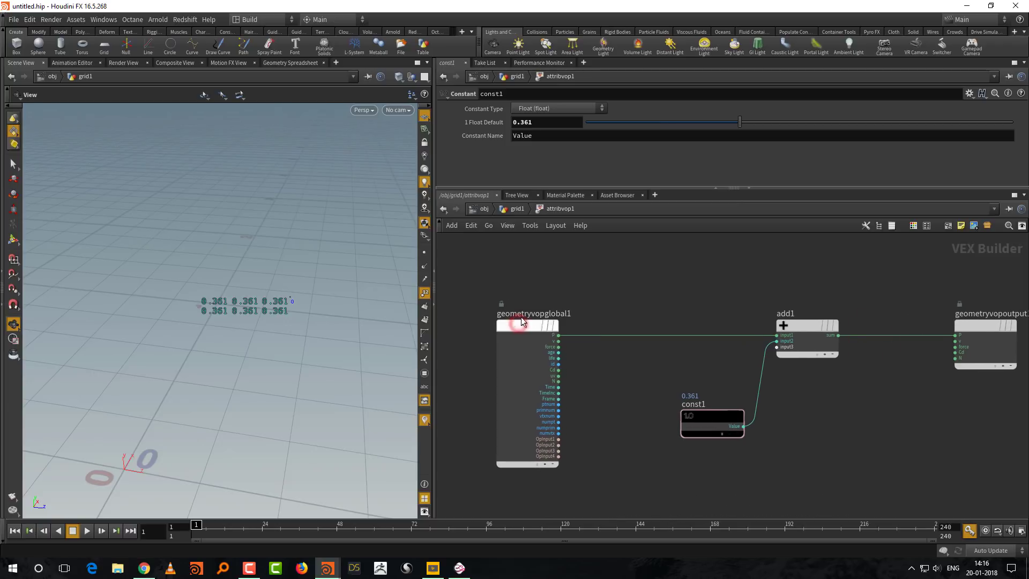
{"action": "middle_click_drag", "start_coordinate": [646, 377], "coordinate": [631, 384]}
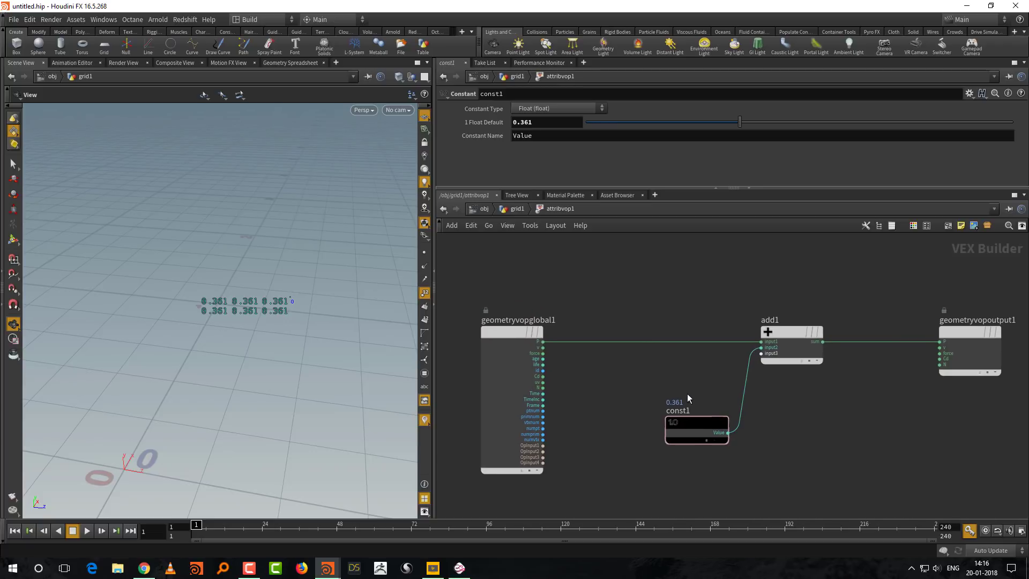
{"action": "mouse_move", "coordinate": [692, 424]}
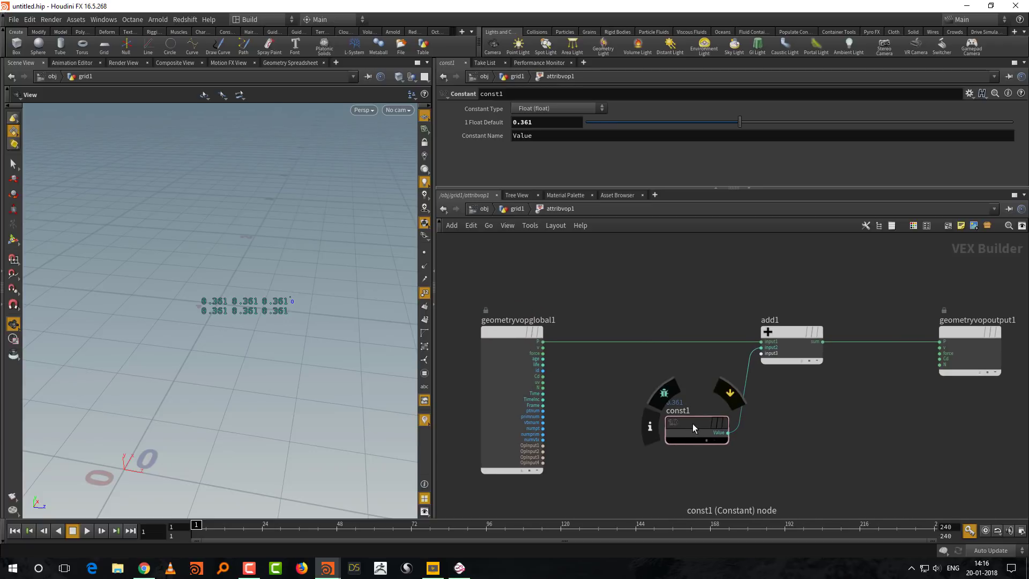
{"action": "scroll", "coordinate": [818, 421], "scroll_direction": "up", "scroll_amount": 3}
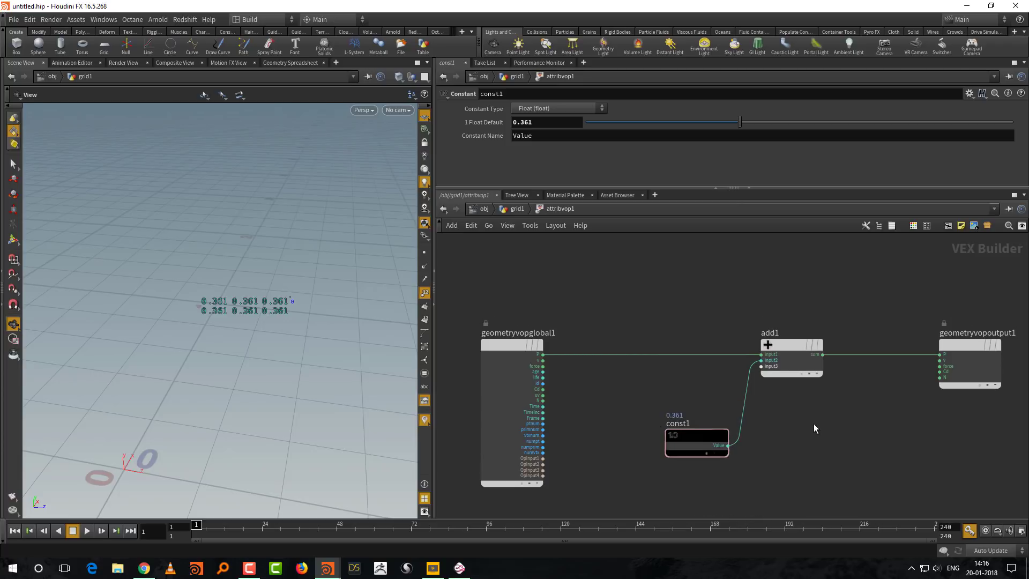
{"action": "scroll", "coordinate": [809, 431], "scroll_direction": "down", "scroll_amount": 3}
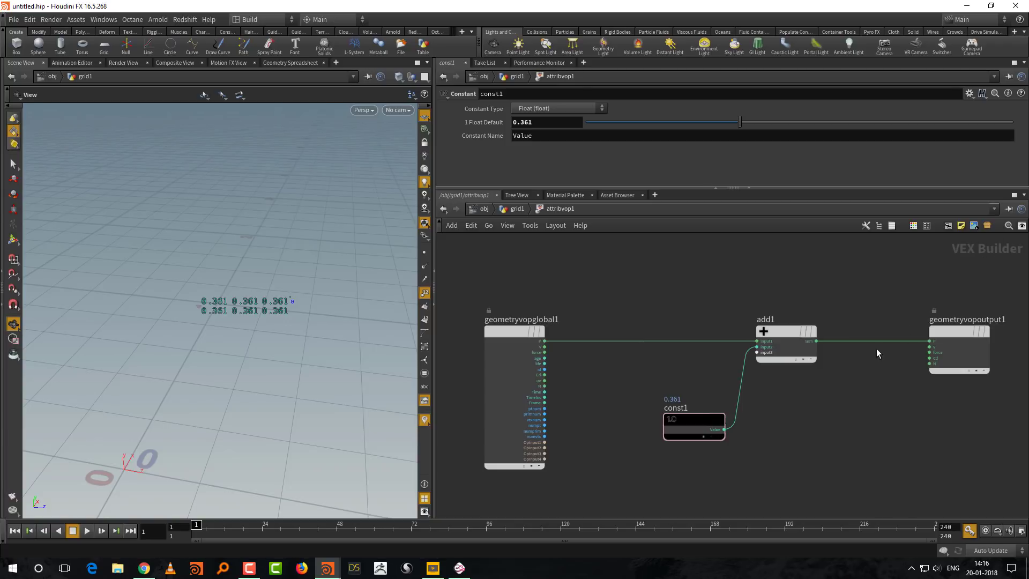
{"action": "scroll", "coordinate": [796, 323], "scroll_direction": "up", "scroll_amount": 1}
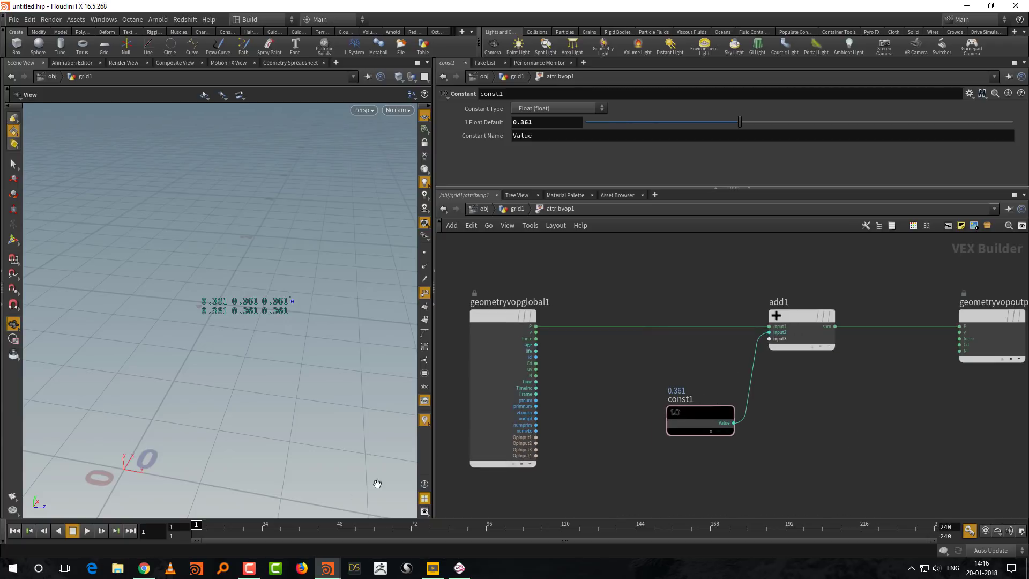
{"action": "left_click_drag", "start_coordinate": [574, 280], "coordinate": [475, 483]}
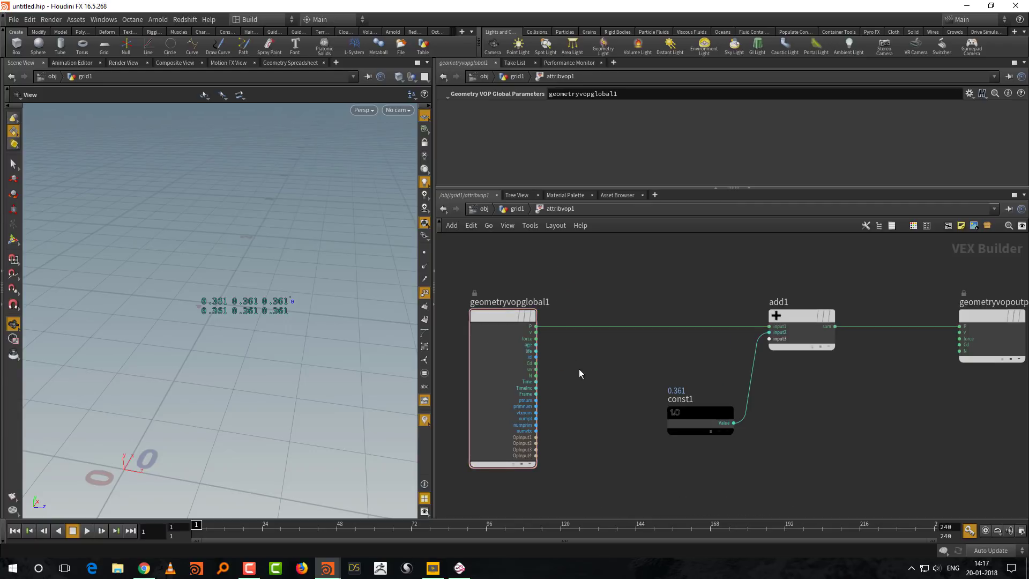
Step: Add a Vector to Float node between geometryvopglobal1 and const1
{"action": "key", "text": "Tab"}
{"action": "type", "text": "vec"}
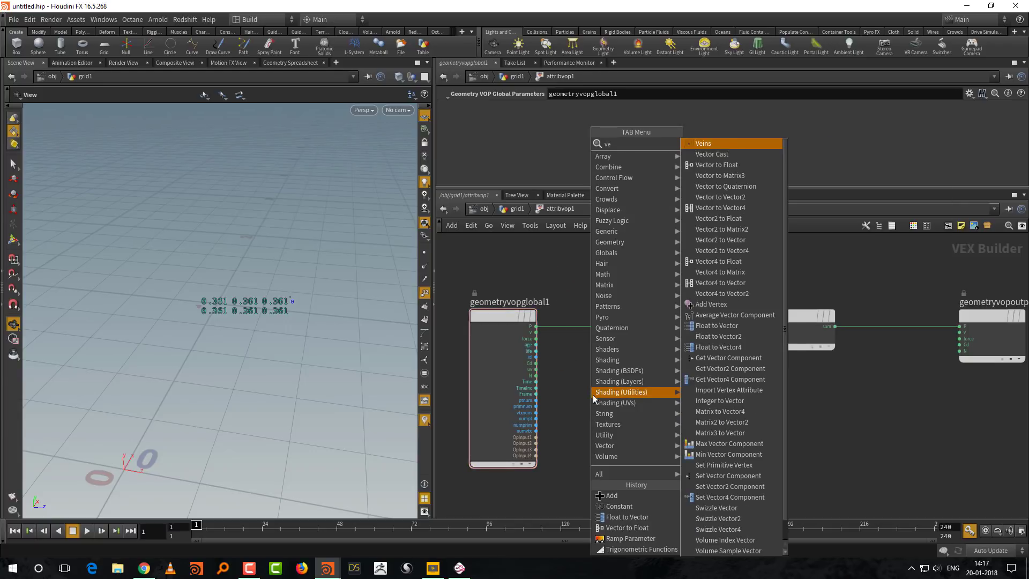
{"action": "key", "text": "Down"}
{"action": "key", "text": "Down"}
{"action": "key", "text": "Up"}
{"action": "key", "text": "Return"}
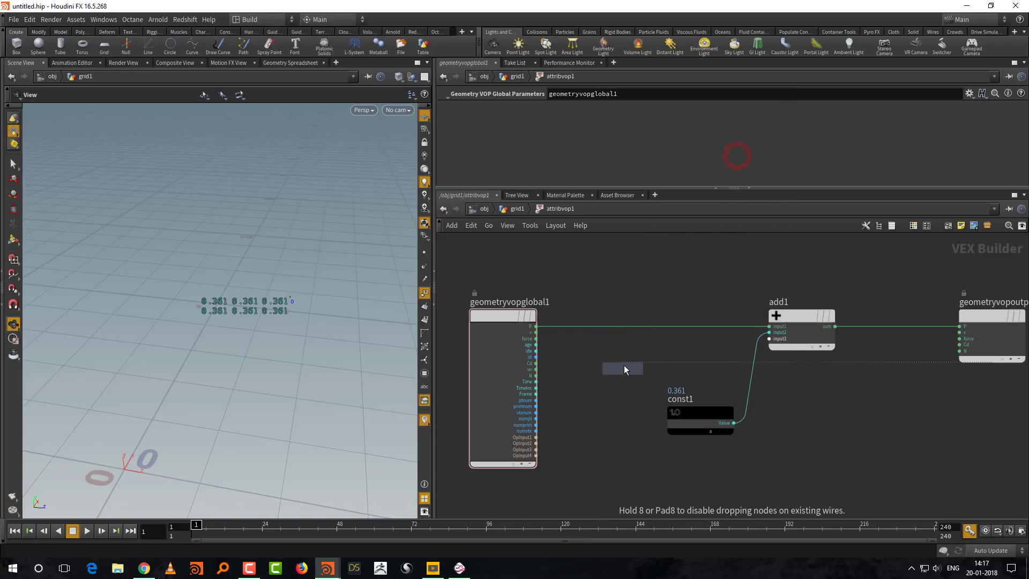
{"action": "left_click", "coordinate": [622, 368]}
{"action": "scroll", "coordinate": [625, 294], "scroll_direction": "up", "scroll_amount": 2}
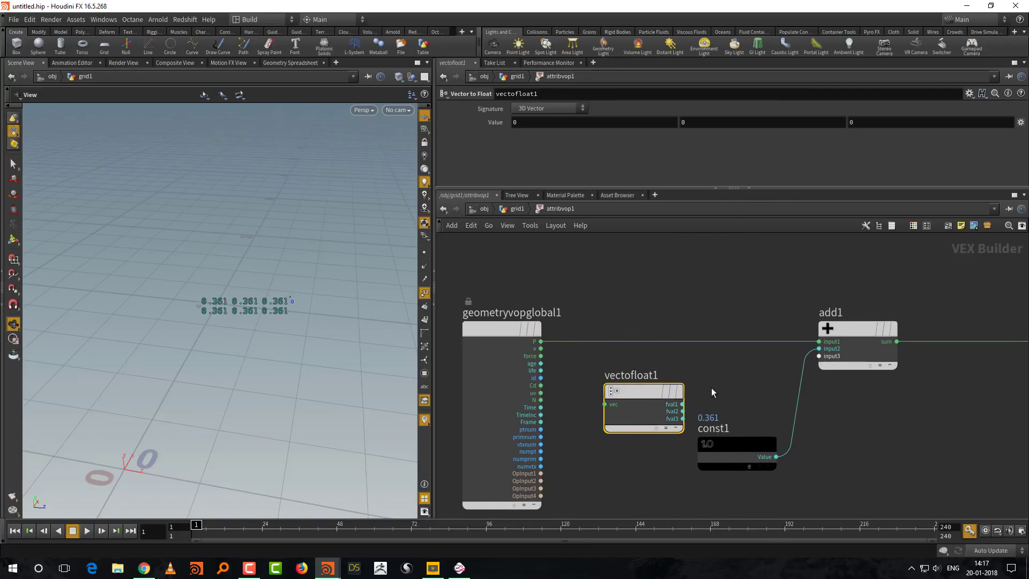
Step: Feed geometryvopglobal1's v and Cd outputs in turn into vectofloat1's vec input, ending with P connected
{"action": "scroll", "coordinate": [707, 395], "scroll_direction": "up", "scroll_amount": 2}
{"action": "middle_click_drag", "start_coordinate": [712, 386], "coordinate": [749, 371]}
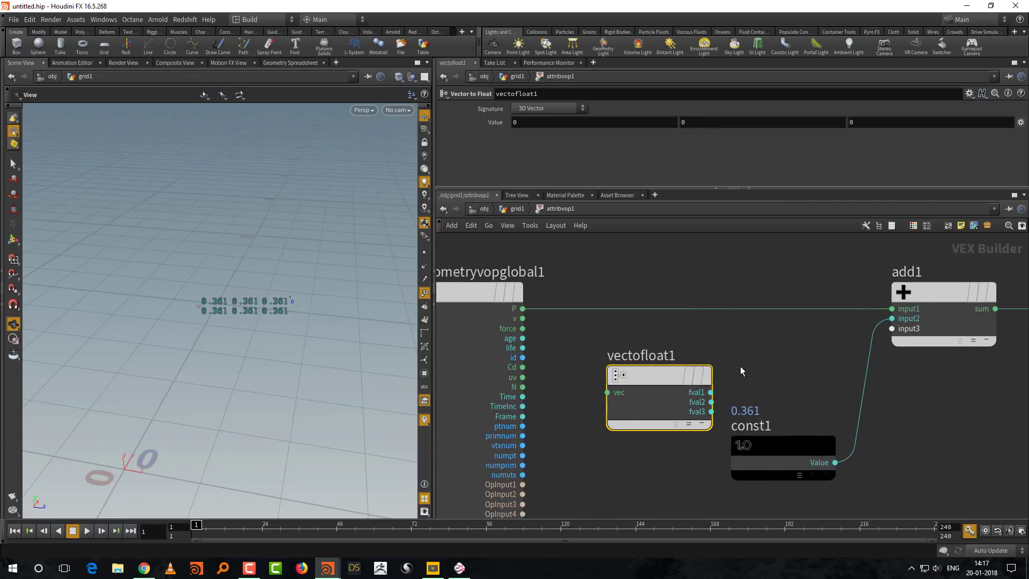
{"action": "left_click", "coordinate": [523, 318]}
{"action": "left_click", "coordinate": [600, 396]}
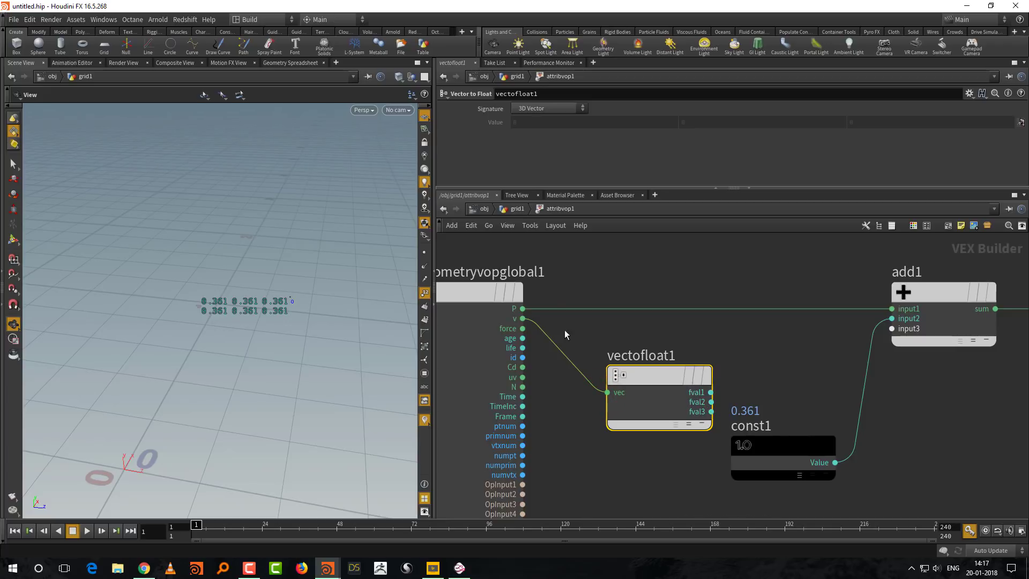
{"action": "left_click", "coordinate": [524, 368]}
{"action": "left_click", "coordinate": [608, 392]}
{"action": "left_click", "coordinate": [524, 309]}
{"action": "left_click", "coordinate": [608, 393]}
Step: Move add1 slightly up and add a Float to Vector node between it and geometryvopoutput1
{"action": "middle_click_drag", "start_coordinate": [680, 390], "coordinate": [562, 426]}
{"action": "left_click_drag", "start_coordinate": [825, 335], "coordinate": [805, 302]}
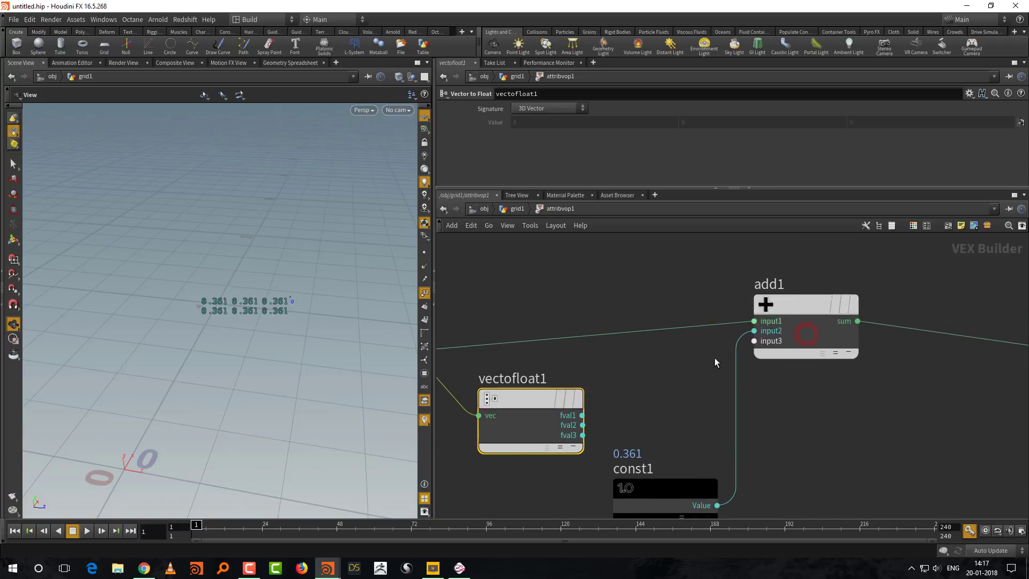
{"action": "middle_click_drag", "start_coordinate": [742, 334], "coordinate": [774, 318]}
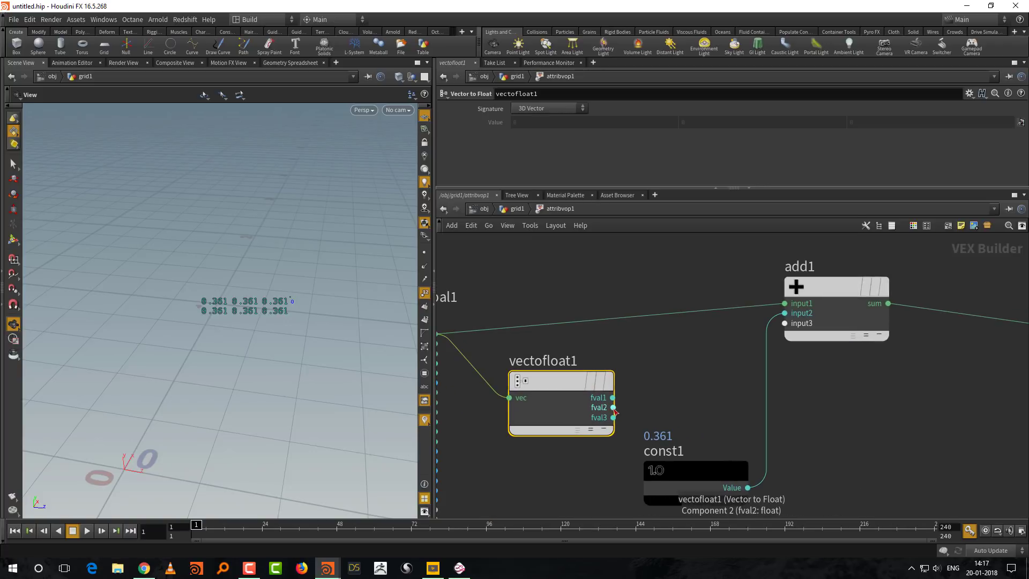
{"action": "middle_click_drag", "start_coordinate": [758, 366], "coordinate": [712, 382]}
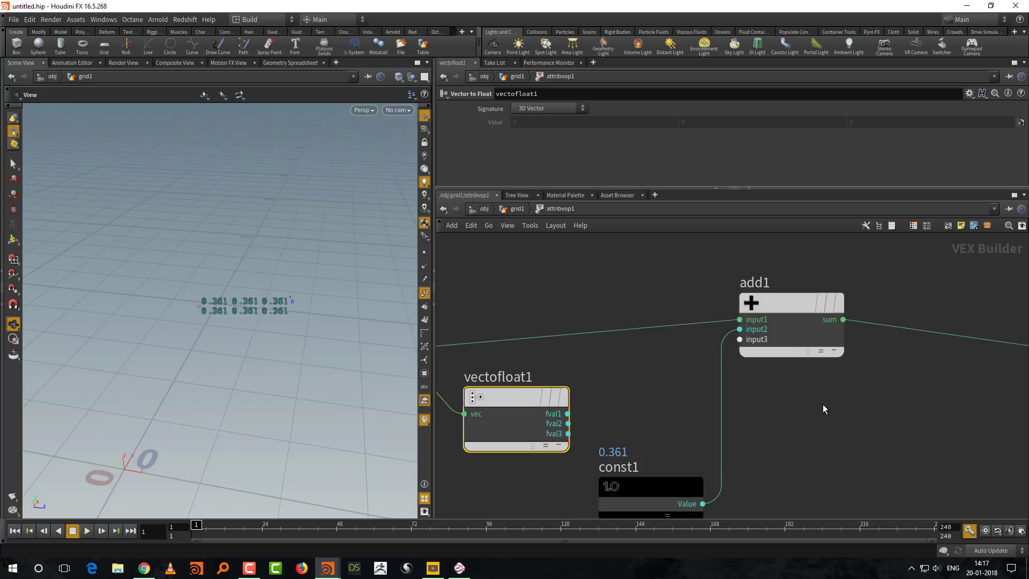
{"action": "mouse_move", "coordinate": [822, 406]}
{"action": "middle_mouse_down"}
{"action": "mouse_move", "coordinate": [795, 408]}
{"action": "mouse_move", "coordinate": [780, 390]}
{"action": "middle_mouse_up"}
{"action": "key", "text": "Tab"}
{"action": "type", "text": "flo"}
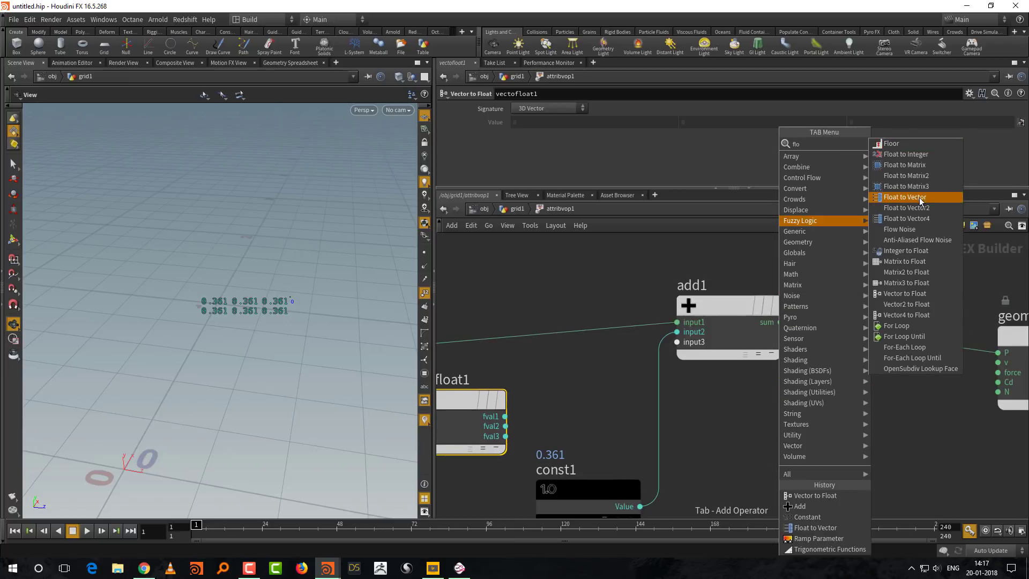
{"action": "left_click", "coordinate": [919, 199]}
{"action": "left_click", "coordinate": [865, 414]}
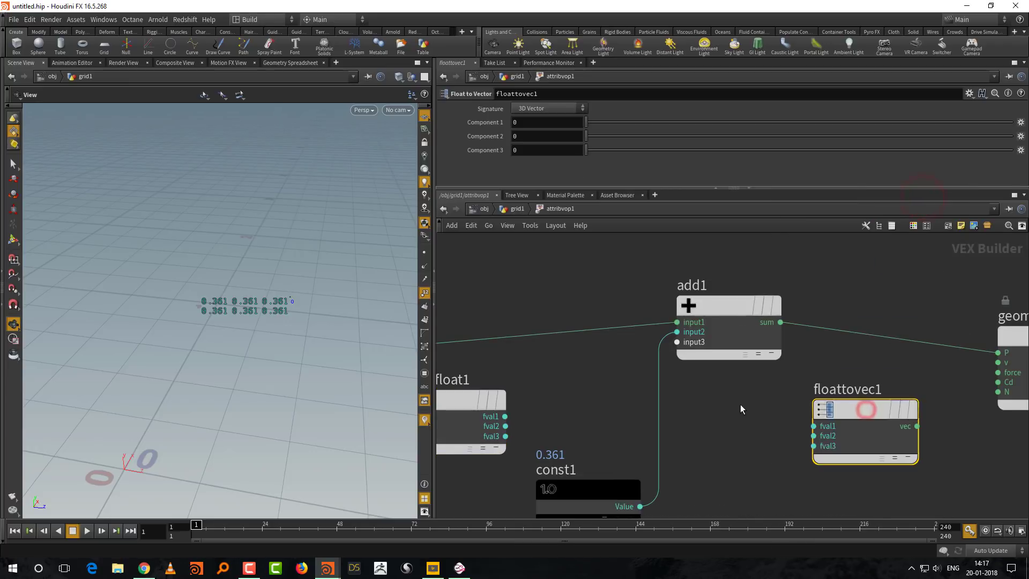
Step: Connect vectofloat1's fval1, fval2 and fval3 outputs to the matching inputs of floattovec1
{"action": "middle_click_drag", "start_coordinate": [740, 411], "coordinate": [841, 373]}
{"action": "left_click", "coordinate": [505, 416]}
{"action": "left_click", "coordinate": [814, 426]}
{"action": "left_click", "coordinate": [595, 390]}
{"action": "left_click", "coordinate": [743, 398]}
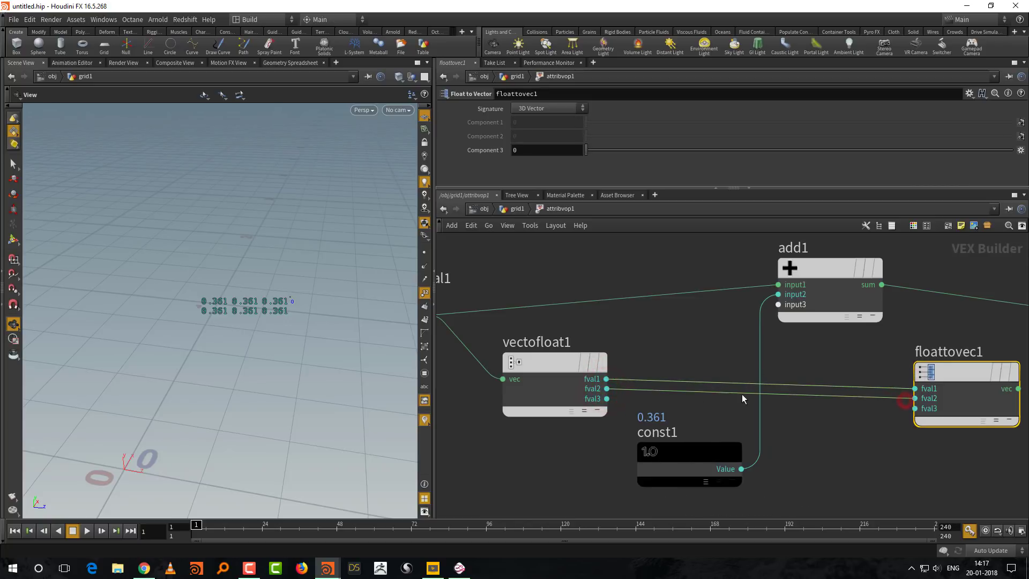
{"action": "left_click", "coordinate": [607, 398]}
{"action": "left_click", "coordinate": [914, 408]}
Step: Connect floattovec1's vec output to the P input of geometryvopoutput1, replacing add1's sum
{"action": "middle_click_drag", "start_coordinate": [658, 342], "coordinate": [709, 360]}
{"action": "middle_click_drag", "start_coordinate": [1005, 399], "coordinate": [836, 416]}
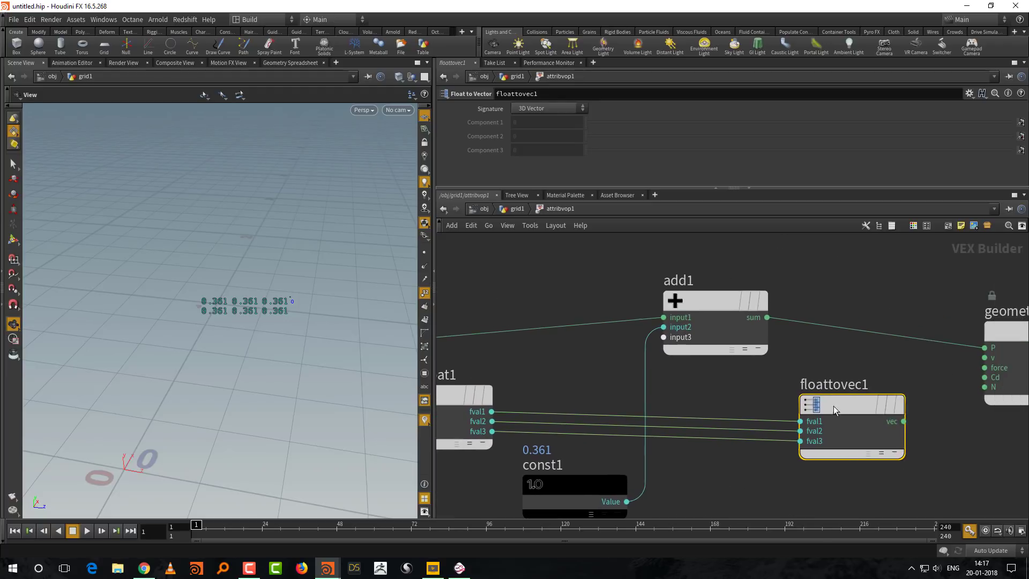
{"action": "middle_click_drag", "start_coordinate": [910, 414], "coordinate": [876, 437]}
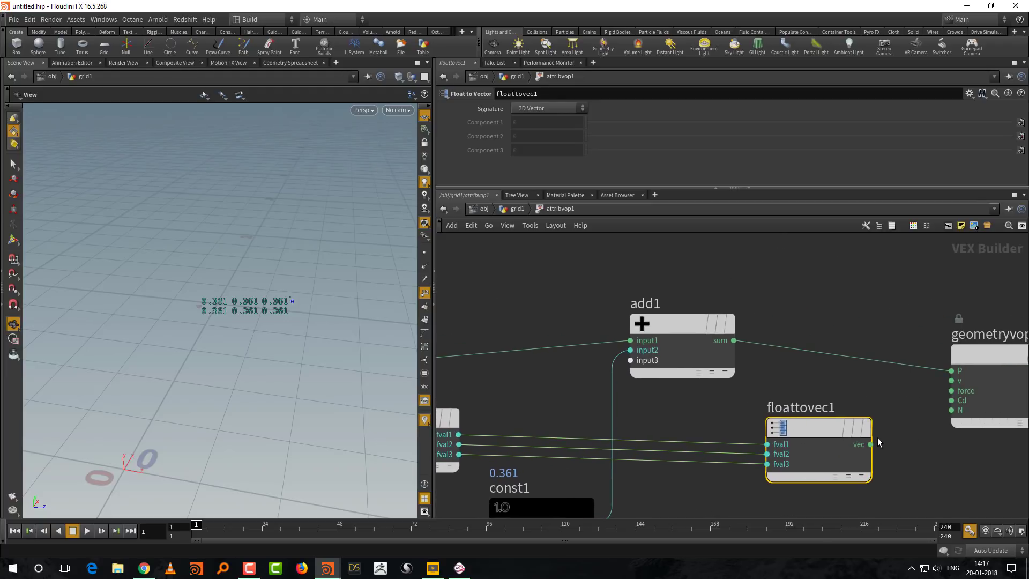
{"action": "left_click", "coordinate": [939, 370]}
{"action": "middle_click_drag", "start_coordinate": [213, 455], "coordinate": [298, 349]}
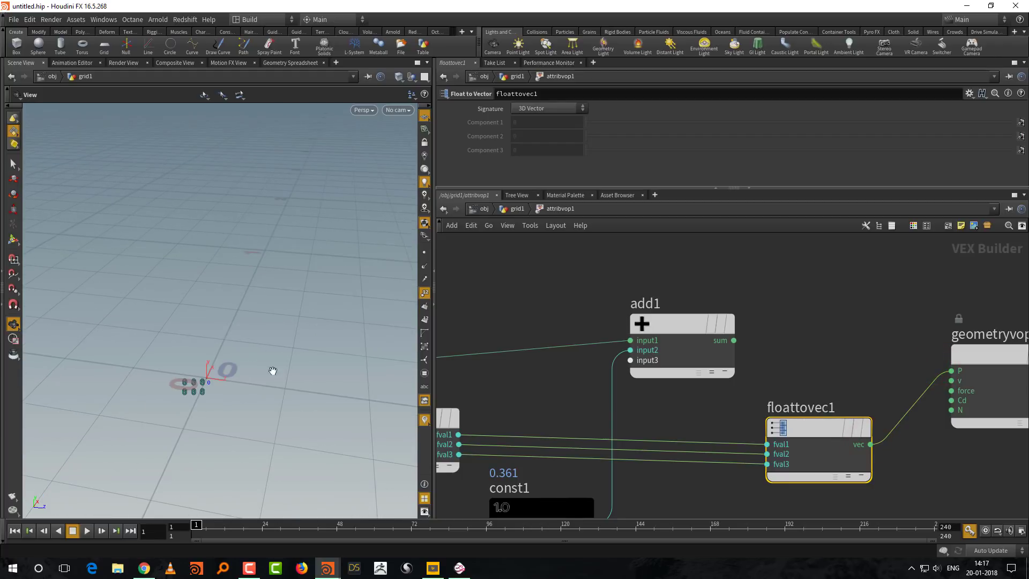
Step: Move const1 farther below vectofloat1 and shift add1 slightly down to make room for rewiring
{"action": "middle_click_drag", "start_coordinate": [522, 496], "coordinate": [628, 416]}
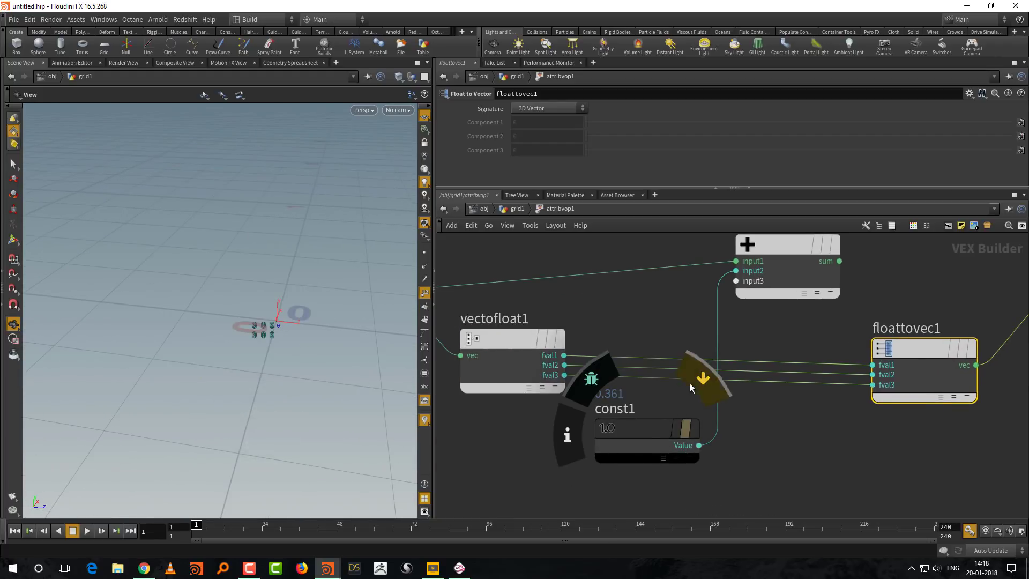
{"action": "left_click_drag", "start_coordinate": [651, 423], "coordinate": [579, 488]}
{"action": "middle_click_drag", "start_coordinate": [719, 413], "coordinate": [696, 436]}
{"action": "left_click_drag", "start_coordinate": [753, 266], "coordinate": [723, 296]}
{"action": "middle_click_drag", "start_coordinate": [548, 382], "coordinate": [583, 382]}
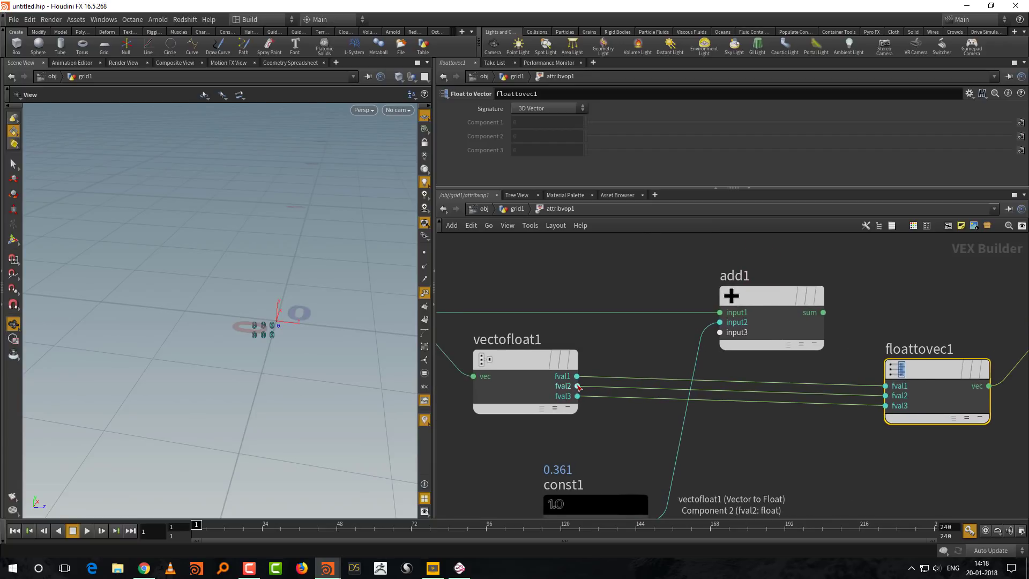
Step: Connect vectofloat1's fval2 to add1's input1 and move add1 below the wires running to floattovec1
{"action": "left_click", "coordinate": [578, 385]}
{"action": "left_click", "coordinate": [693, 308]}
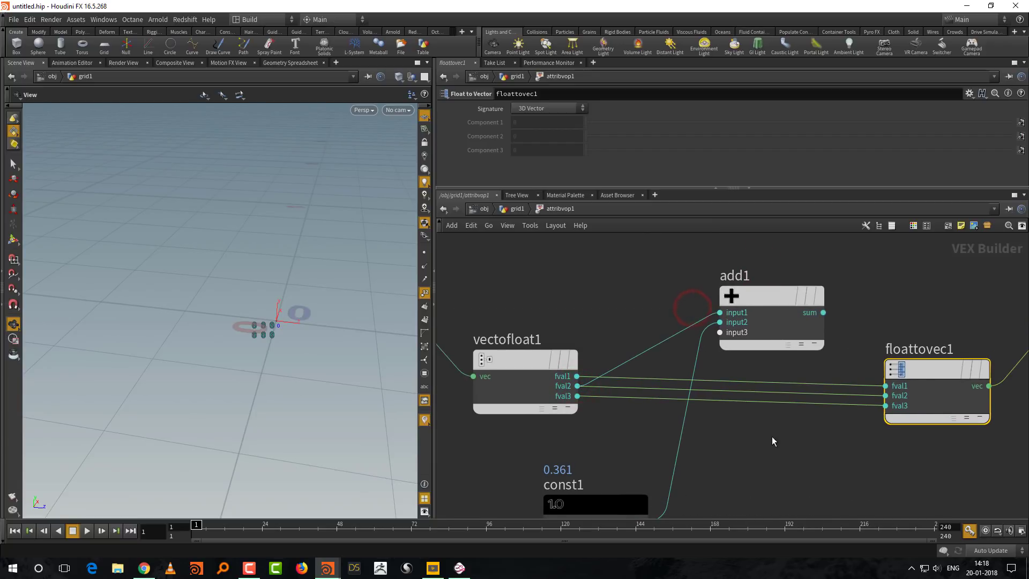
{"action": "middle_click_drag", "start_coordinate": [773, 437], "coordinate": [784, 392]}
{"action": "left_click_drag", "start_coordinate": [765, 252], "coordinate": [774, 404]}
{"action": "middle_click_drag", "start_coordinate": [622, 412], "coordinate": [648, 406]}
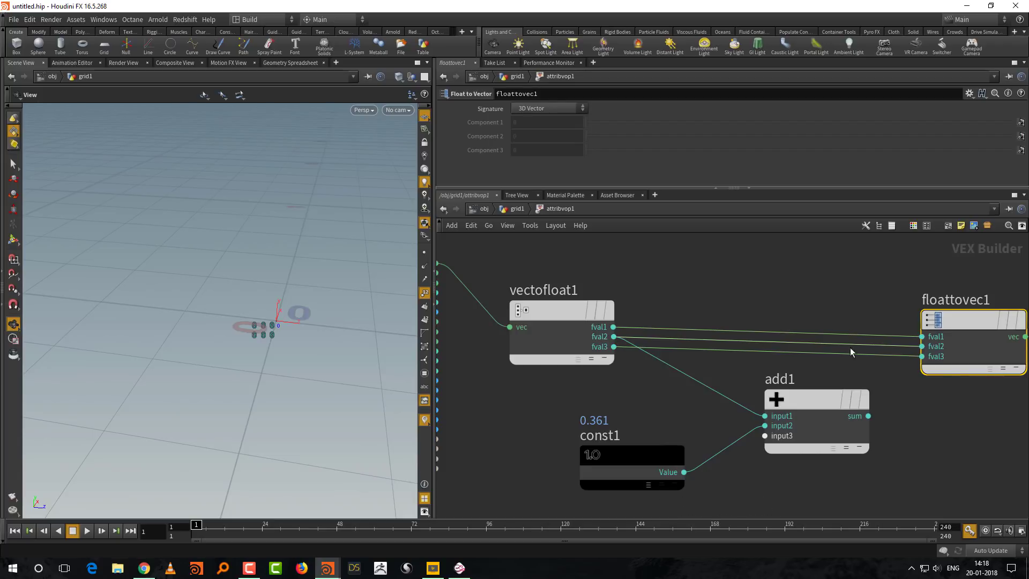
Step: Connect add1's sum output to floattovec1's fval2 input so only the Y component is offset
{"action": "mouse_move", "coordinate": [645, 431]}
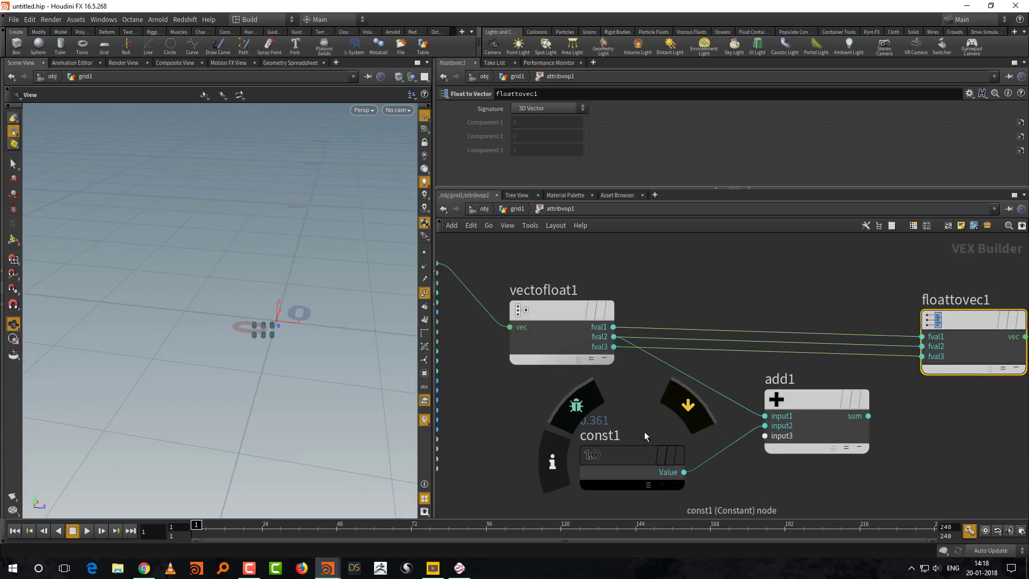
{"action": "left_click", "coordinate": [868, 415]}
{"action": "left_click", "coordinate": [905, 348]}
{"action": "left_click_drag", "start_coordinate": [351, 310], "coordinate": [339, 392]}
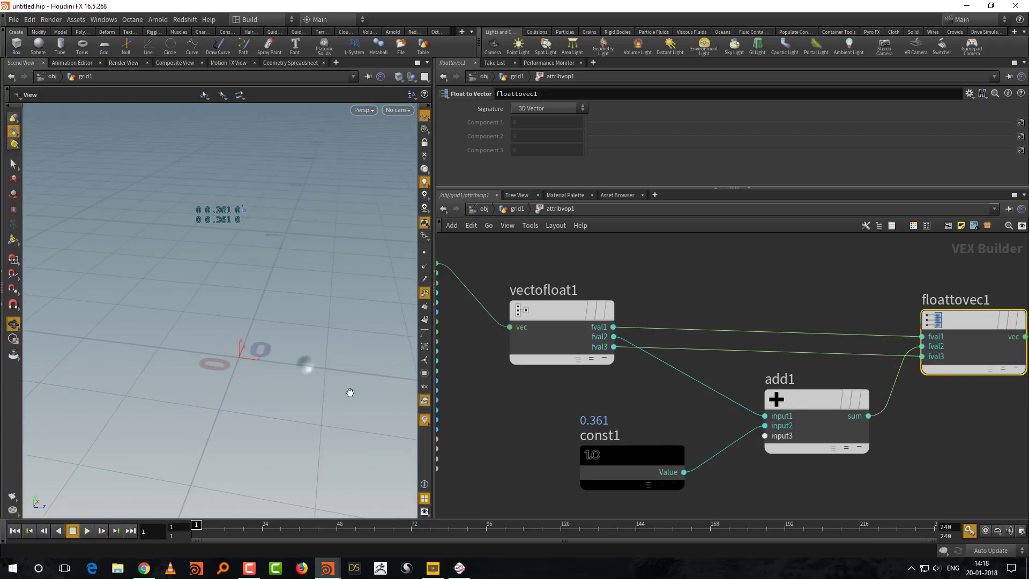
Step: Set const1's float default to 0.263
{"action": "left_click", "coordinate": [584, 480]}
{"action": "mouse_move", "coordinate": [723, 123]}
{"action": "left_mouse_down"}
{"action": "mouse_move", "coordinate": [593, 124]}
{"action": "mouse_move", "coordinate": [708, 124]}
{"action": "left_mouse_up"}
{"action": "left_click_drag", "start_coordinate": [273, 348], "coordinate": [289, 356]}
{"action": "left_click_drag", "start_coordinate": [626, 452], "coordinate": [618, 468]}
Step: Return to the grid1 geometry network and add a polygon sphere with radius 0.2 and uniform scale 0.57
{"action": "left_click", "coordinate": [690, 282]}
{"action": "key", "text": "u"}
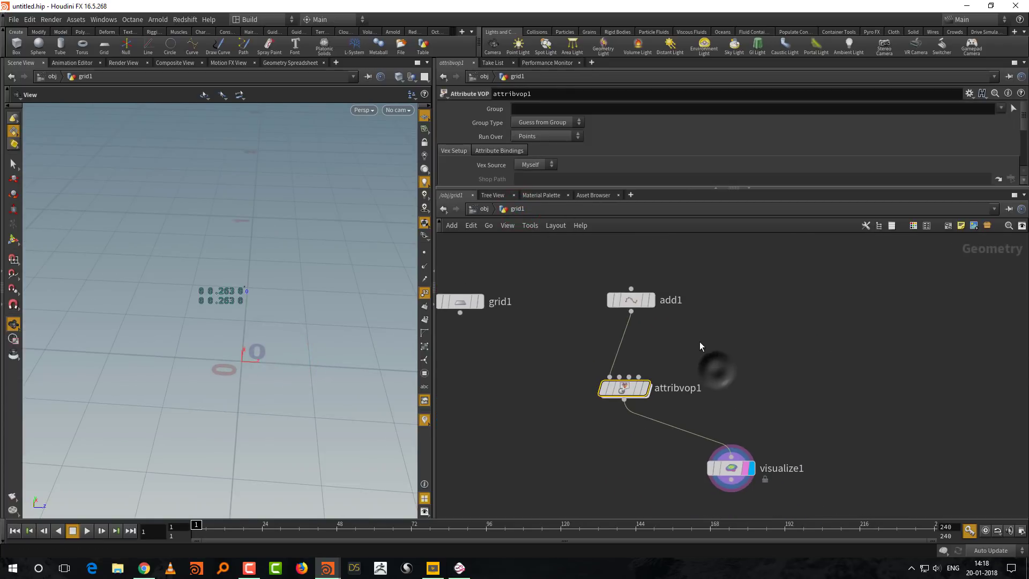
{"action": "key", "text": "Tab"}
{"action": "type", "text": "sph"}
{"action": "key", "text": "Return"}
{"action": "left_click", "coordinate": [744, 313]}
{"action": "left_click", "coordinate": [542, 108]}
{"action": "left_click", "coordinate": [538, 119]}
{"action": "left_click_drag", "start_coordinate": [607, 188], "coordinate": [607, 227]}
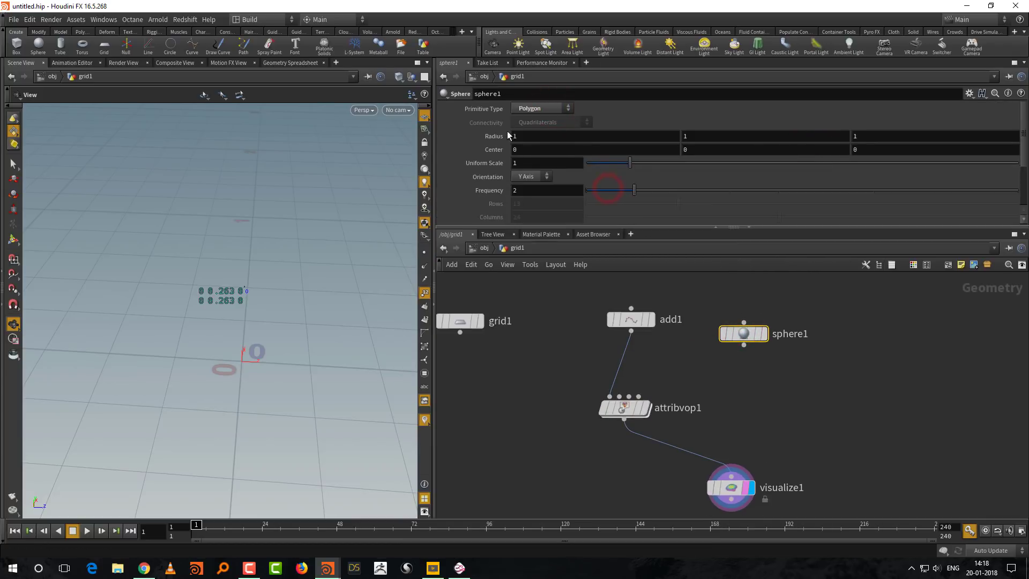
{"action": "middle_click_drag", "start_coordinate": [500, 136], "coordinate": [471, 137]}
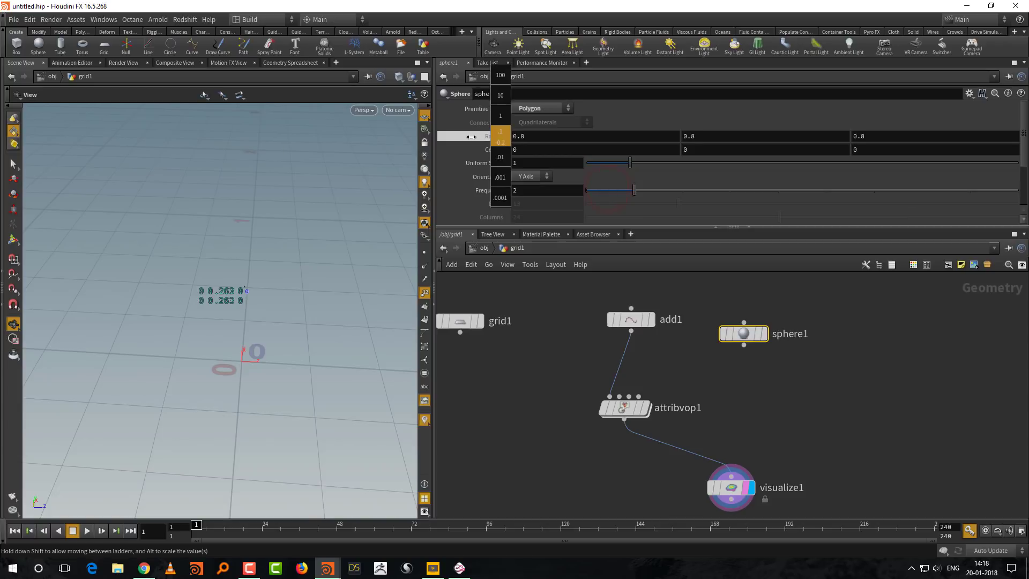
Step: Feed sphere1 into attribvop1's first input in place of add1 and lower the sphere's frequency to the minimum
{"action": "left_click", "coordinate": [744, 344]}
{"action": "left_click", "coordinate": [611, 397]}
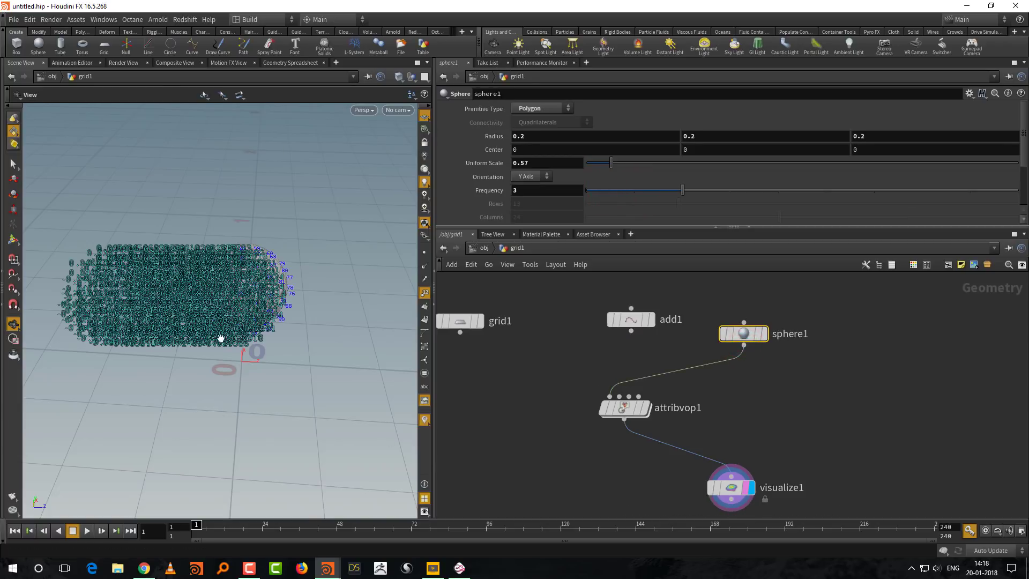
{"action": "left_click", "coordinate": [586, 190]}
{"action": "left_click_drag", "start_coordinate": [343, 300], "coordinate": [314, 333]}
Step: Go inside attribvop1 and lower const1's float default to 0.127
{"action": "double_click", "coordinate": [624, 407]}
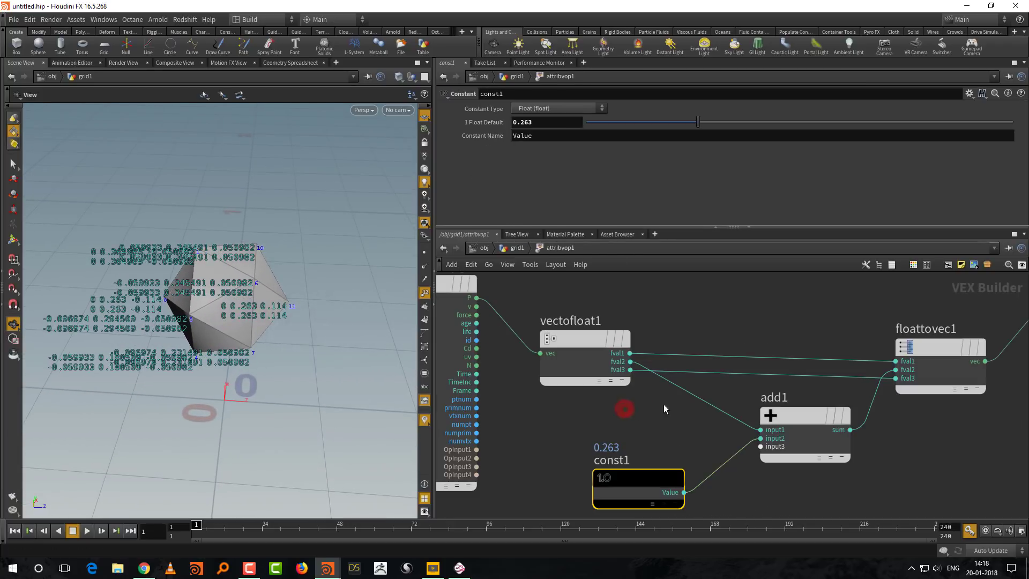
{"action": "left_click_drag", "start_coordinate": [698, 122], "coordinate": [639, 160]}
{"action": "left_click_drag", "start_coordinate": [274, 420], "coordinate": [313, 382]}
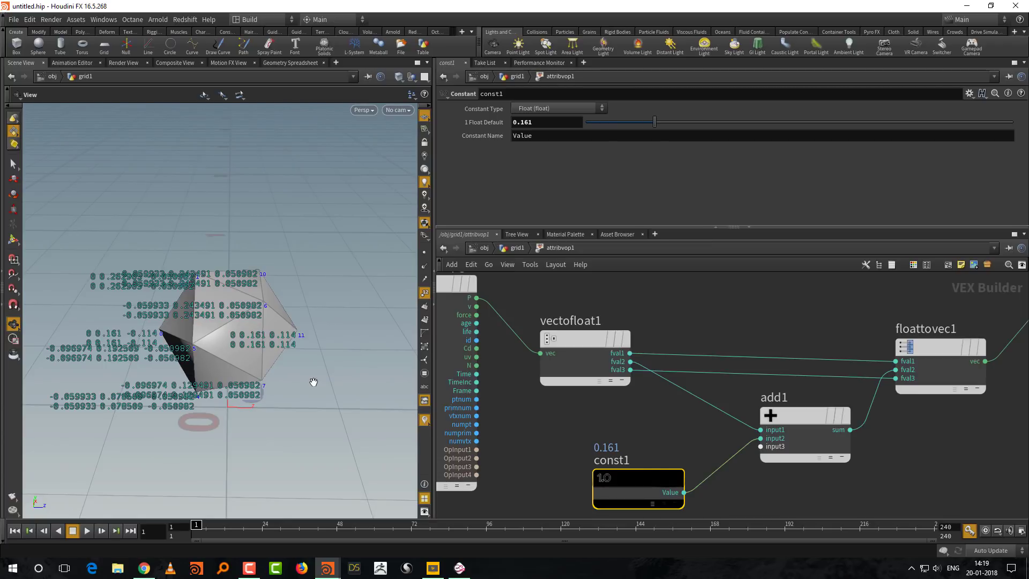
{"action": "left_click_drag", "start_coordinate": [320, 292], "coordinate": [272, 369]}
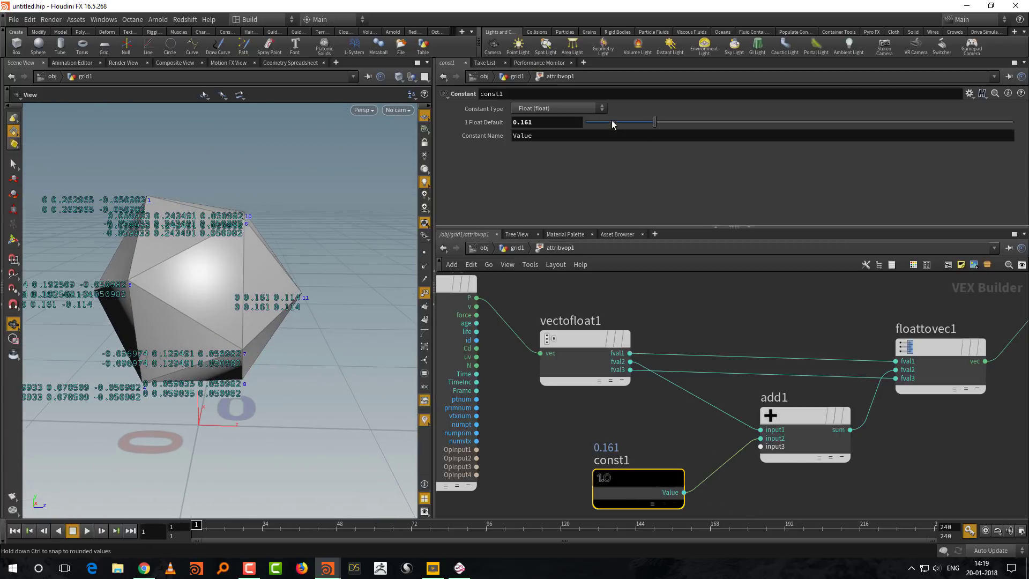
{"action": "left_click_drag", "start_coordinate": [655, 123], "coordinate": [640, 122]}
Step: Cut the fval1 wire between vectofloat1 and floattovec1
{"action": "middle_click_drag", "start_coordinate": [694, 326], "coordinate": [655, 335]}
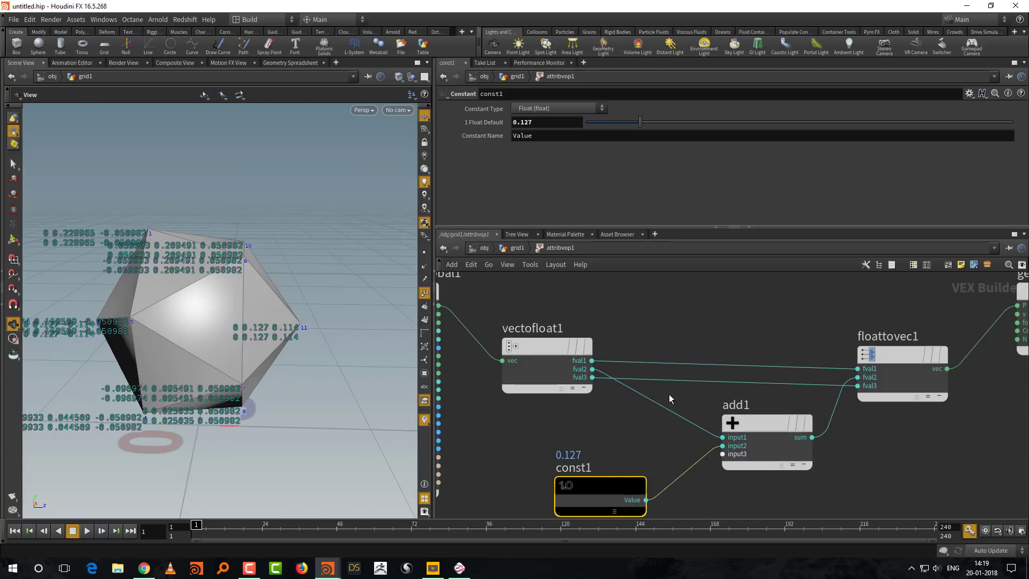
{"action": "middle_click_drag", "start_coordinate": [658, 331], "coordinate": [701, 341]}
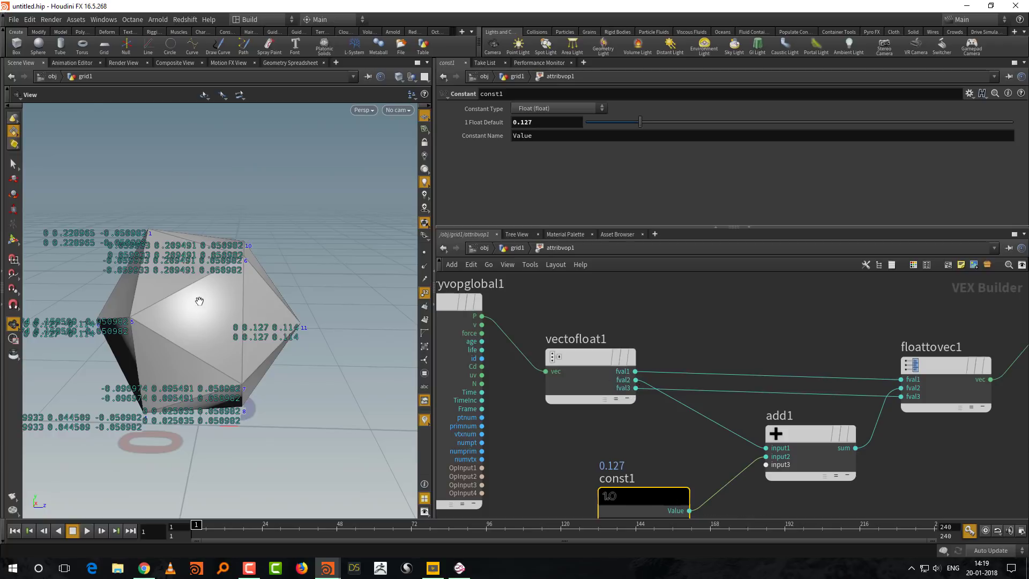
{"action": "middle_click_drag", "start_coordinate": [715, 307], "coordinate": [671, 304]}
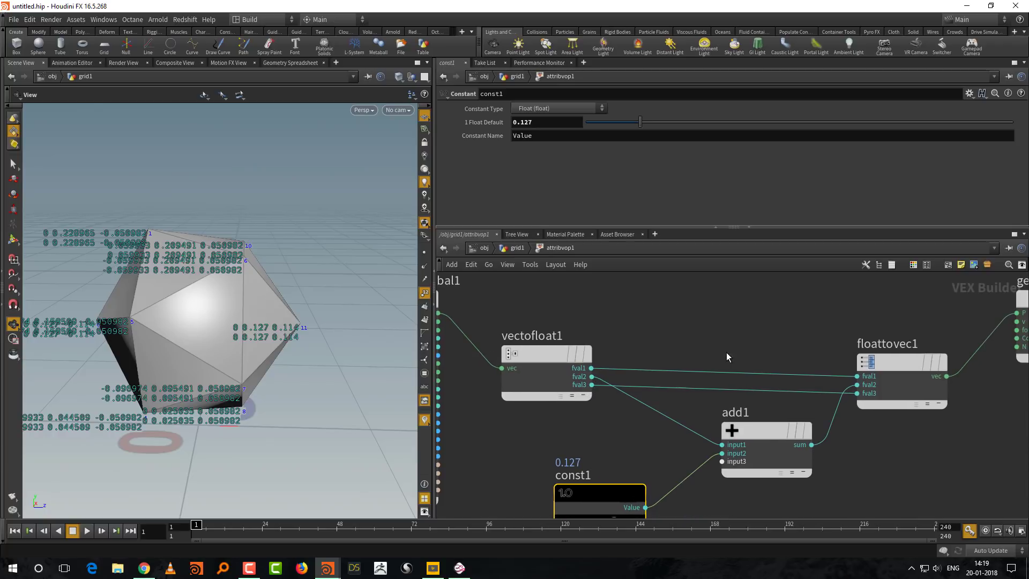
{"action": "key", "text": "y"}
{"action": "left_click_drag", "start_coordinate": [711, 359], "coordinate": [722, 387]}
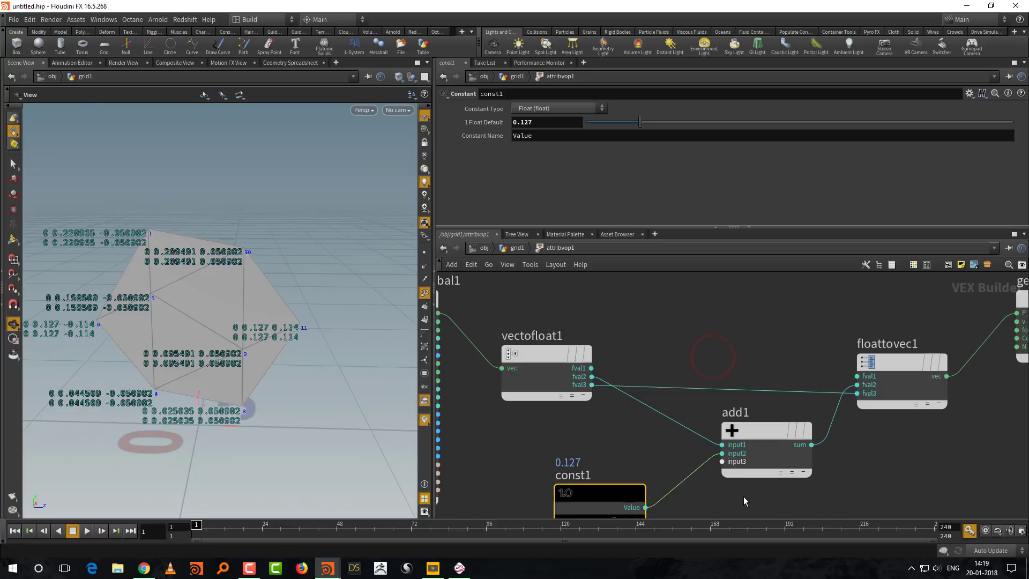
Step: Cut the fval3 wire between vectofloat1 and floattovec1 and view the flattened sphere from several angles
{"action": "mouse_move", "coordinate": [267, 418]}
{"action": "left_mouse_down"}
{"action": "mouse_move", "coordinate": [313, 395]}
{"action": "mouse_move", "coordinate": [300, 420]}
{"action": "mouse_move", "coordinate": [282, 410]}
{"action": "left_mouse_up"}
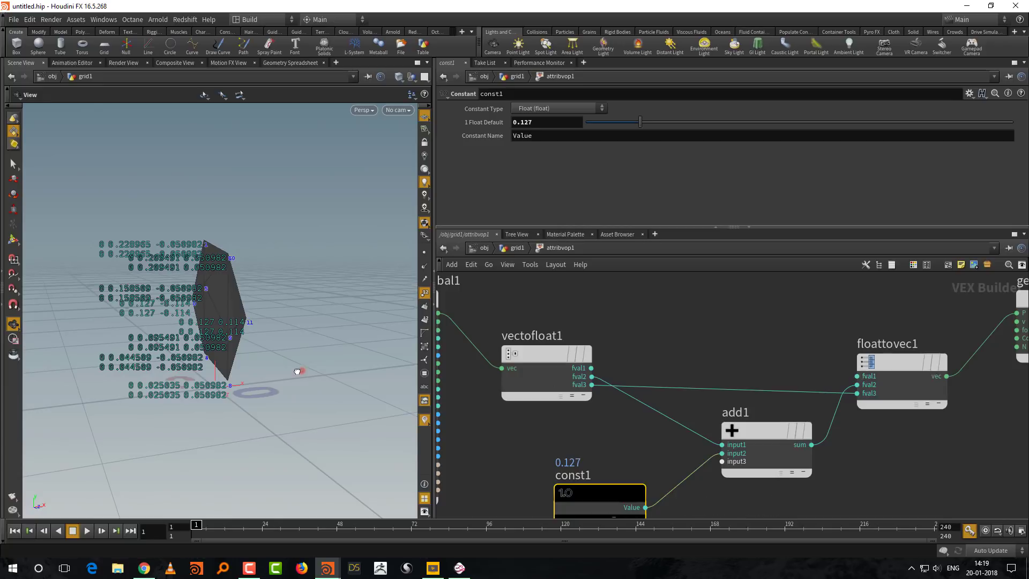
{"action": "left_click_drag", "start_coordinate": [300, 370], "coordinate": [290, 370]}
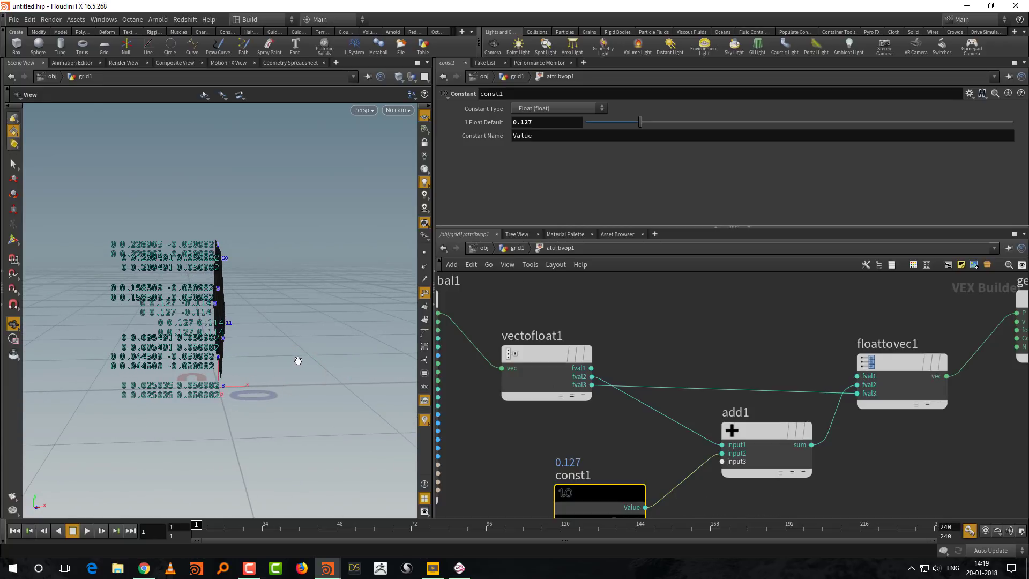
{"action": "mouse_move", "coordinate": [865, 375]}
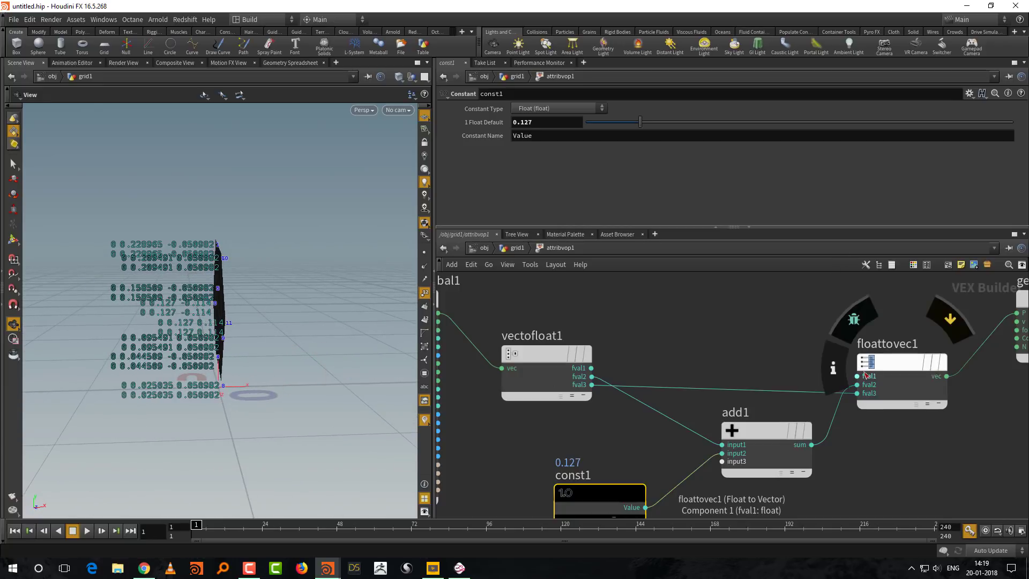
{"action": "middle_click_drag", "start_coordinate": [718, 398], "coordinate": [713, 422]}
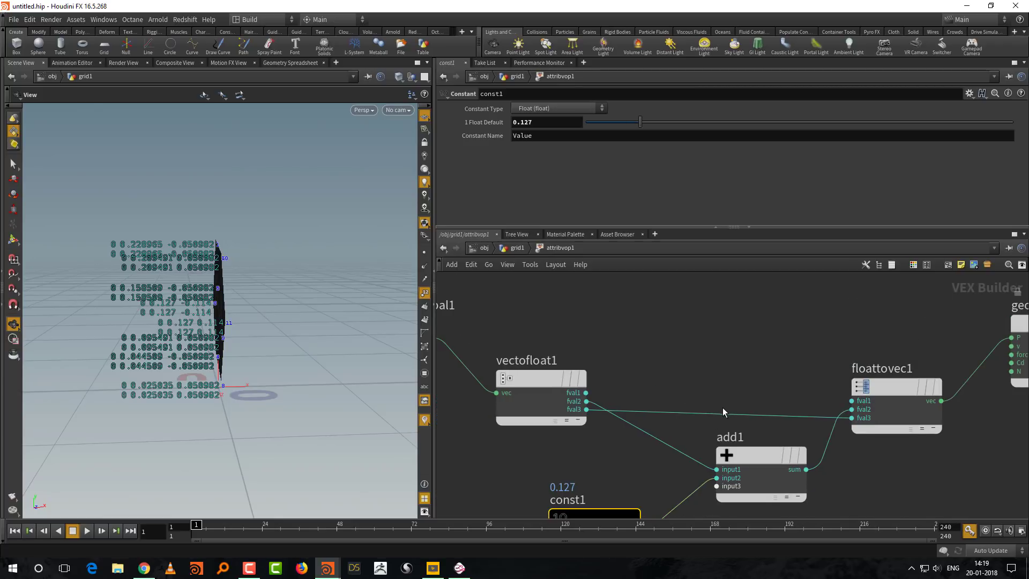
{"action": "left_click", "coordinate": [721, 413]}
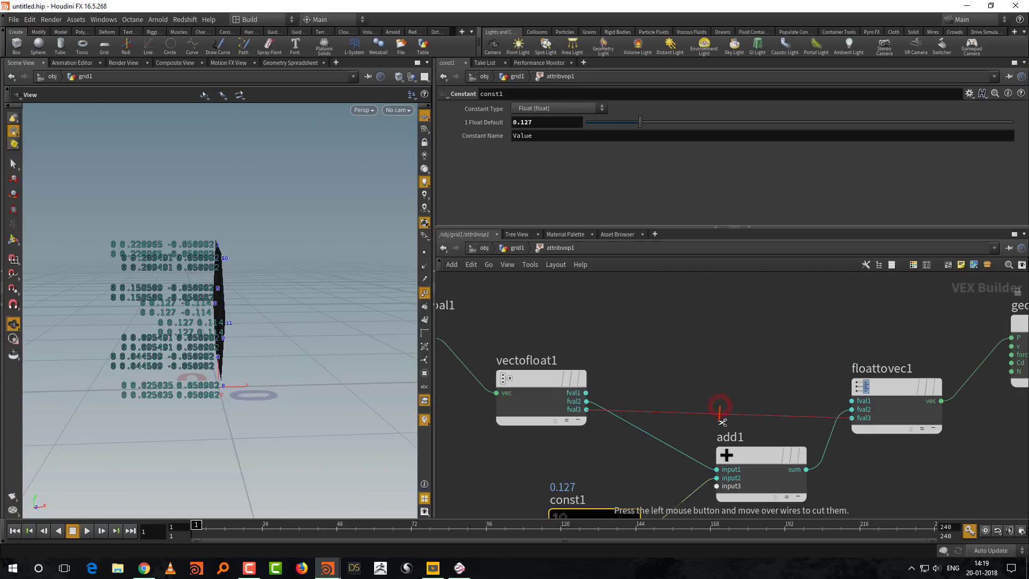
{"action": "key", "text": "Delete"}
{"action": "left_click_drag", "start_coordinate": [311, 402], "coordinate": [247, 384]}
Step: Reconnect vectofloat1's fval1 and fval3 outputs to the matching inputs of floattovec1
{"action": "middle_click_drag", "start_coordinate": [673, 351], "coordinate": [635, 335]}
{"action": "left_click", "coordinate": [547, 378]}
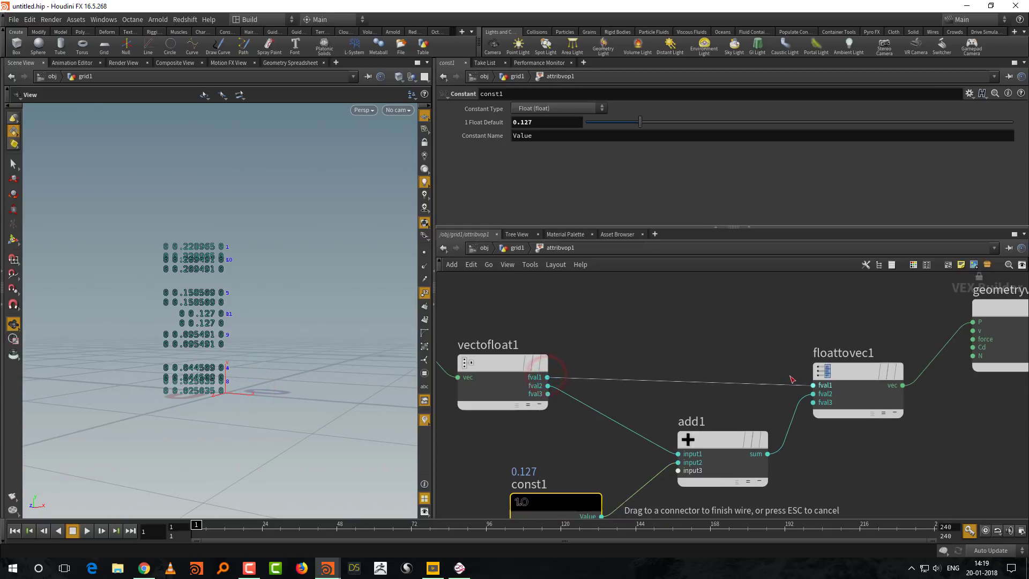
{"action": "left_click", "coordinate": [813, 385]}
{"action": "left_click", "coordinate": [547, 394]}
{"action": "left_click", "coordinate": [813, 402]}
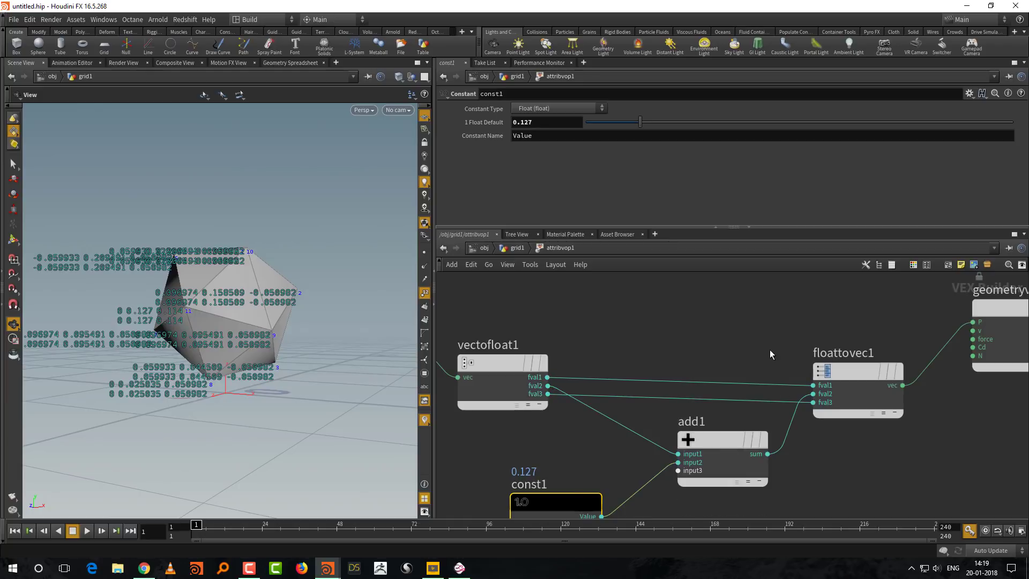
Step: Move vectofloat1, floattovec1, add1 and const1 together into line between geometryvopglobal1 and geometryvopoutput1
{"action": "key", "text": "h"}
{"action": "left_click_drag", "start_coordinate": [646, 371], "coordinate": [644, 358]}
{"action": "left_click_drag", "start_coordinate": [608, 326], "coordinate": [878, 415]}
{"action": "left_click_drag", "start_coordinate": [869, 359], "coordinate": [870, 347]}
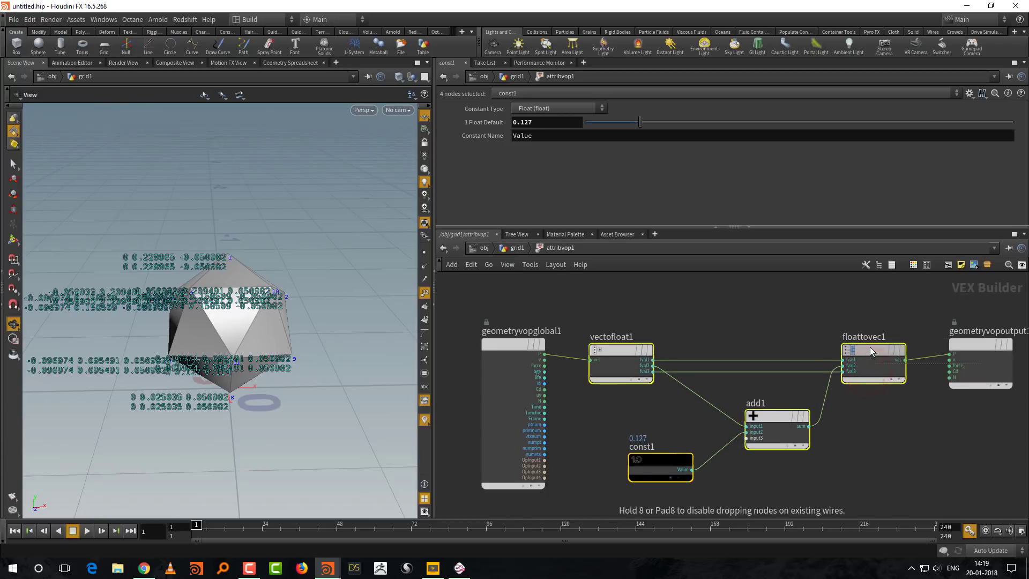
{"action": "key", "text": "h"}
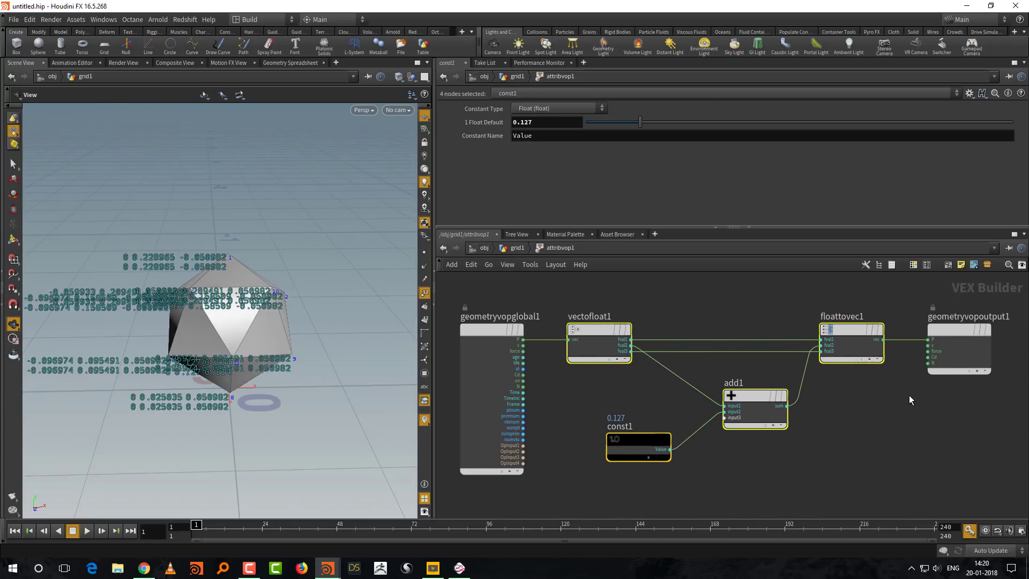
{"action": "middle_click_drag", "start_coordinate": [909, 412], "coordinate": [854, 429]}
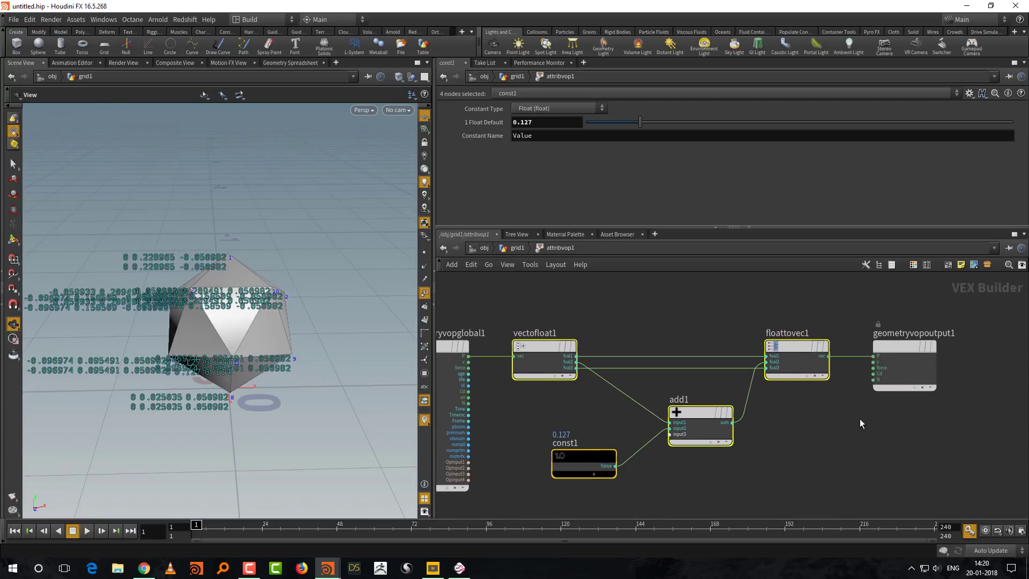
{"action": "key", "text": "h"}
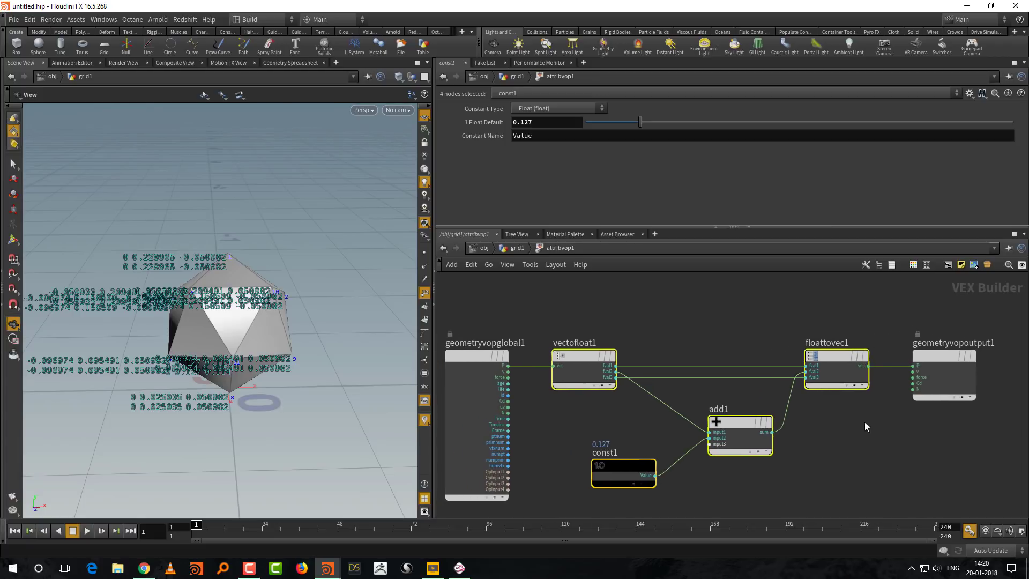
{"action": "scroll", "coordinate": [604, 384], "scroll_direction": "up", "scroll_amount": 2}
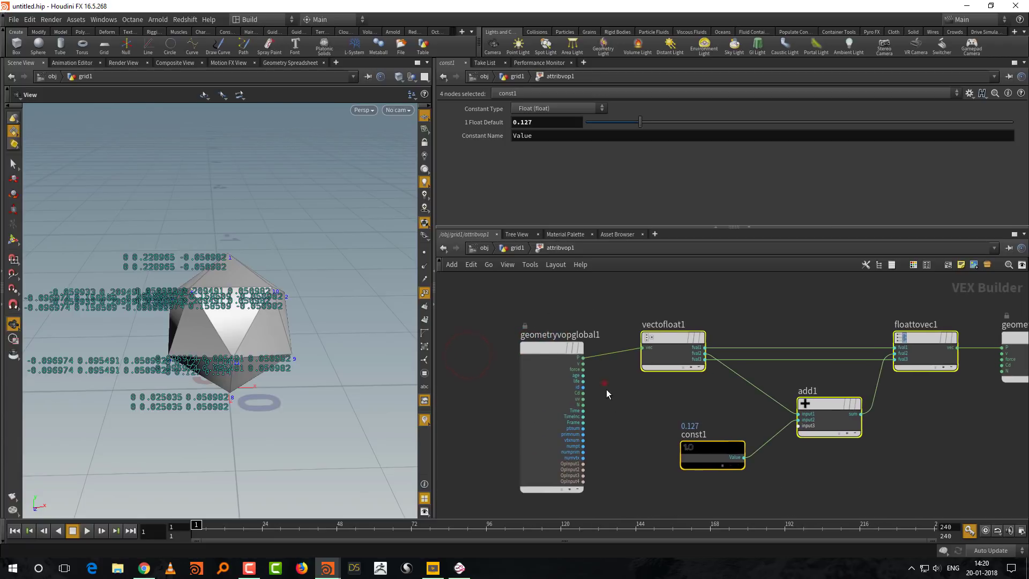
{"action": "left_click", "coordinate": [604, 384]}
{"action": "scroll", "coordinate": [614, 345], "scroll_direction": "up", "scroll_amount": 2}
{"action": "left_click", "coordinate": [578, 384]}
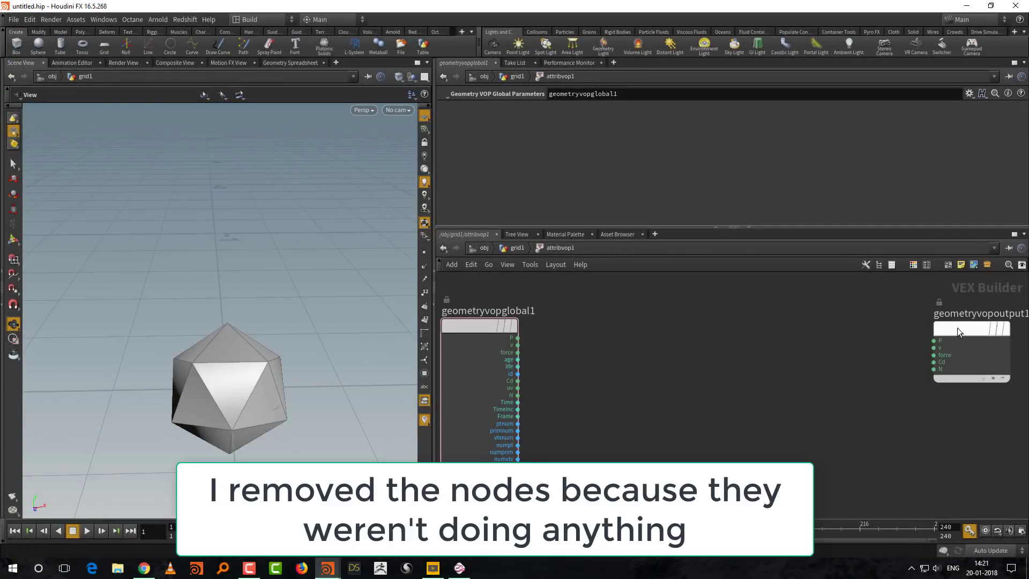
Step: Add a Constant node to the emptied VOP network and wire its Value output into geometryvopoutput1's Cd input
{"action": "left_click", "coordinate": [959, 329]}
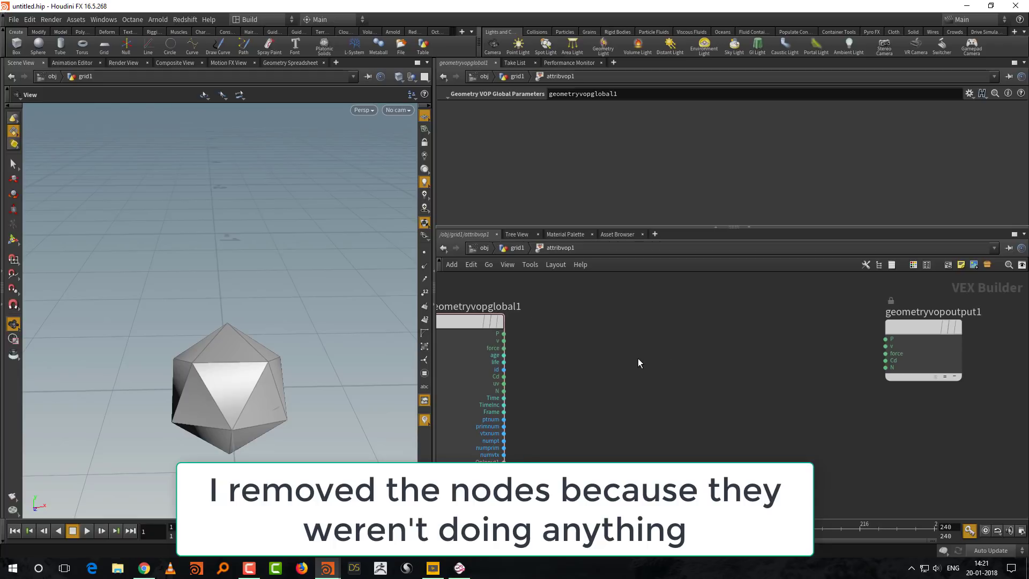
{"action": "key", "text": "Tab"}
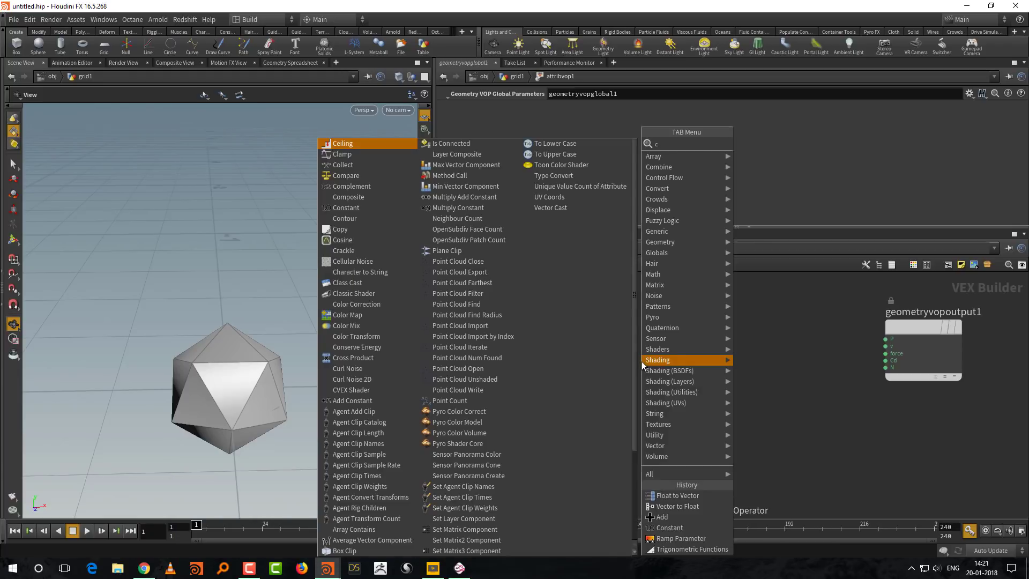
{"action": "type", "text": "cons"}
{"action": "left_click", "coordinate": [759, 143]}
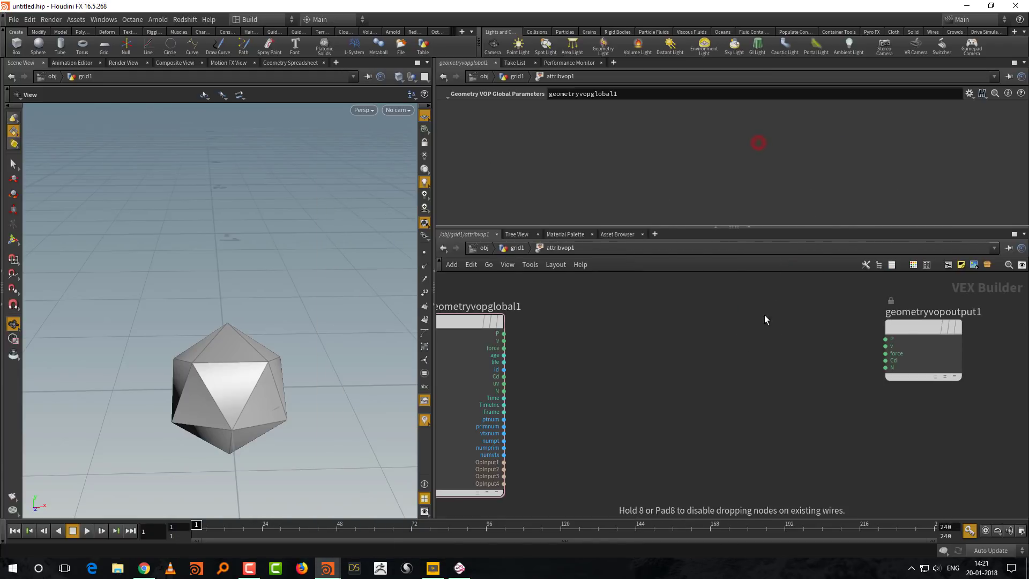
{"action": "left_click", "coordinate": [774, 373]}
{"action": "left_click_drag", "start_coordinate": [769, 363], "coordinate": [885, 360]}
Step: Change const1's constant type to 3 Floats (vector) and set its default to 0.2, 0.5, 0.4
{"action": "left_click_drag", "start_coordinate": [590, 121], "coordinate": [643, 306]}
{"action": "left_click", "coordinate": [548, 110]}
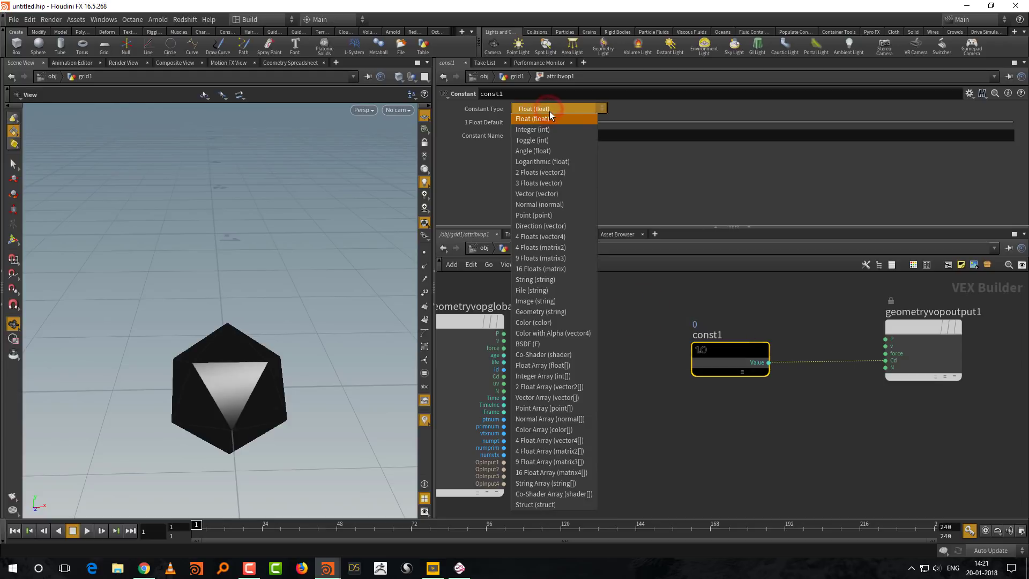
{"action": "left_click", "coordinate": [560, 185]}
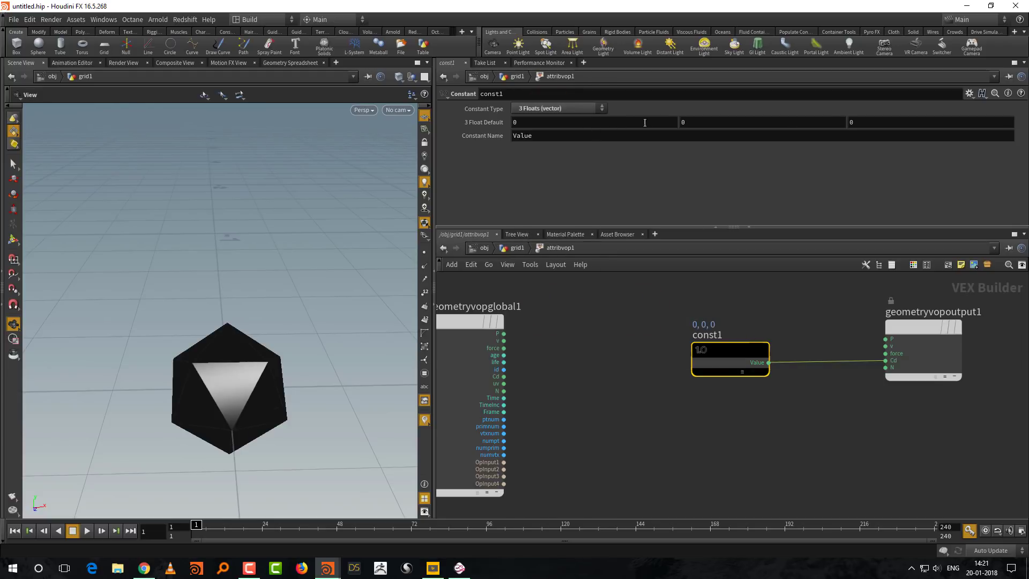
{"action": "middle_click_drag", "start_coordinate": [566, 120], "coordinate": [589, 112]}
{"action": "middle_click_drag", "start_coordinate": [717, 122], "coordinate": [761, 114]}
{"action": "middle_click_drag", "start_coordinate": [869, 122], "coordinate": [794, 173]}
{"action": "left_click_drag", "start_coordinate": [720, 354], "coordinate": [702, 406]}
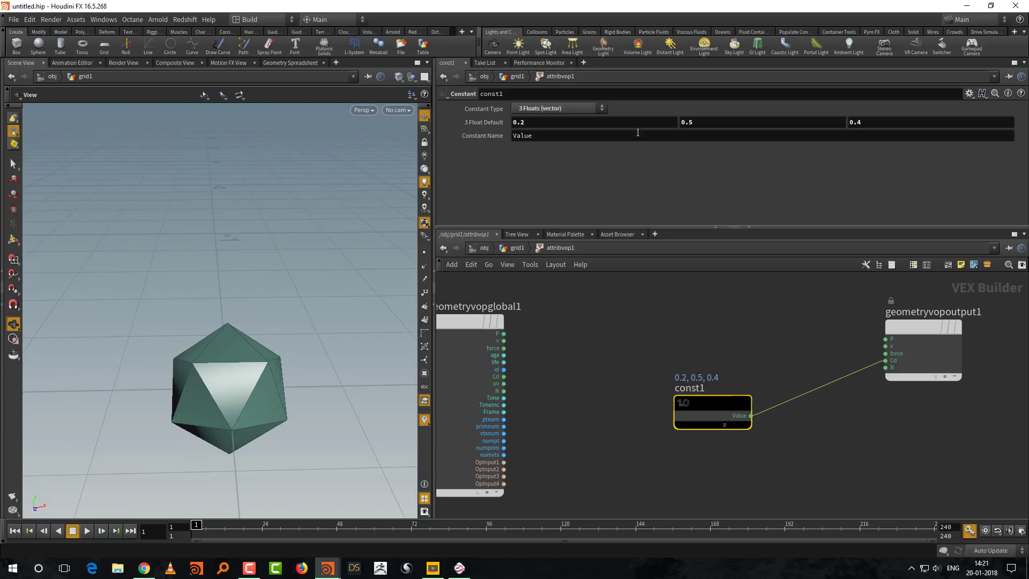
Step: Set the first and third components of const1's default to 0.4 and 0.6 and move the node slightly lower
{"action": "middle_click_drag", "start_coordinate": [576, 119], "coordinate": [601, 122]}
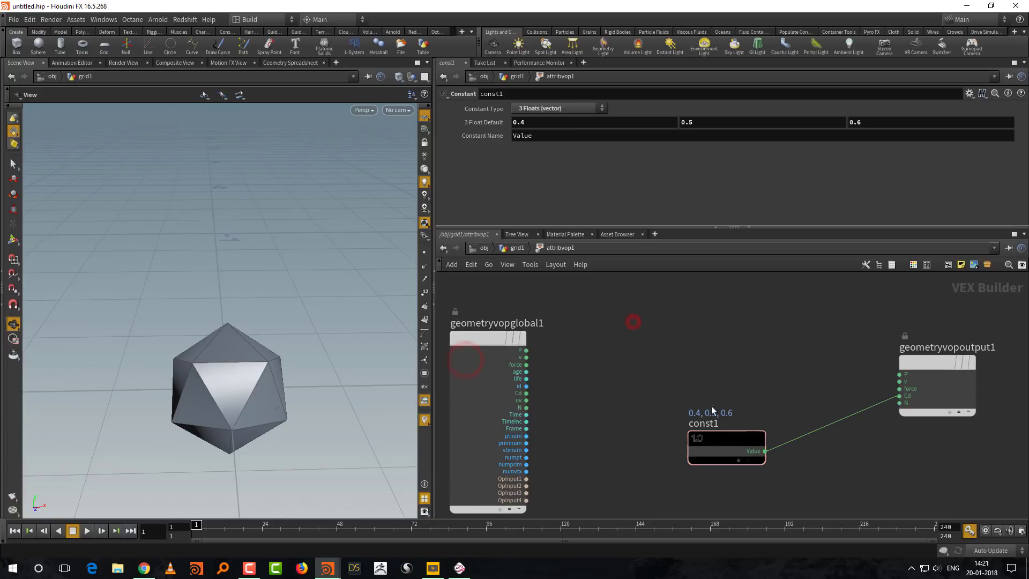
{"action": "left_click", "coordinate": [708, 445]}
{"action": "left_click_drag", "start_coordinate": [708, 448], "coordinate": [695, 462]}
{"action": "middle_click_drag", "start_coordinate": [711, 375], "coordinate": [720, 382]}
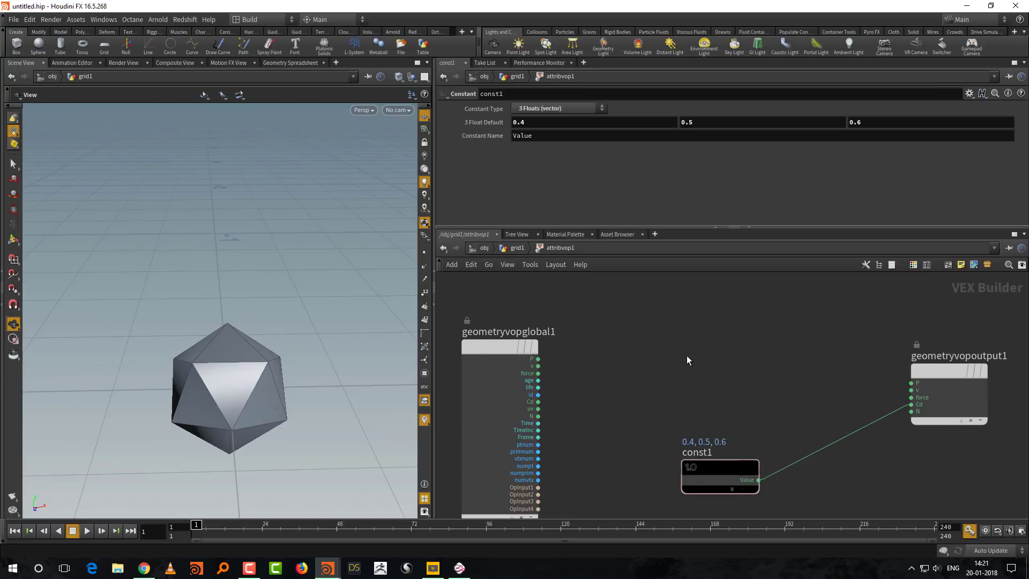
Step: Return to the grid1 geometry network and insert an Attribute Create node between sphere1 and attribvop1
{"action": "left_click", "coordinate": [517, 247]}
{"action": "middle_click_drag", "start_coordinate": [678, 348], "coordinate": [643, 337]}
{"action": "left_click_drag", "start_coordinate": [687, 400], "coordinate": [710, 410]}
{"action": "middle_click_drag", "start_coordinate": [733, 370], "coordinate": [733, 386]}
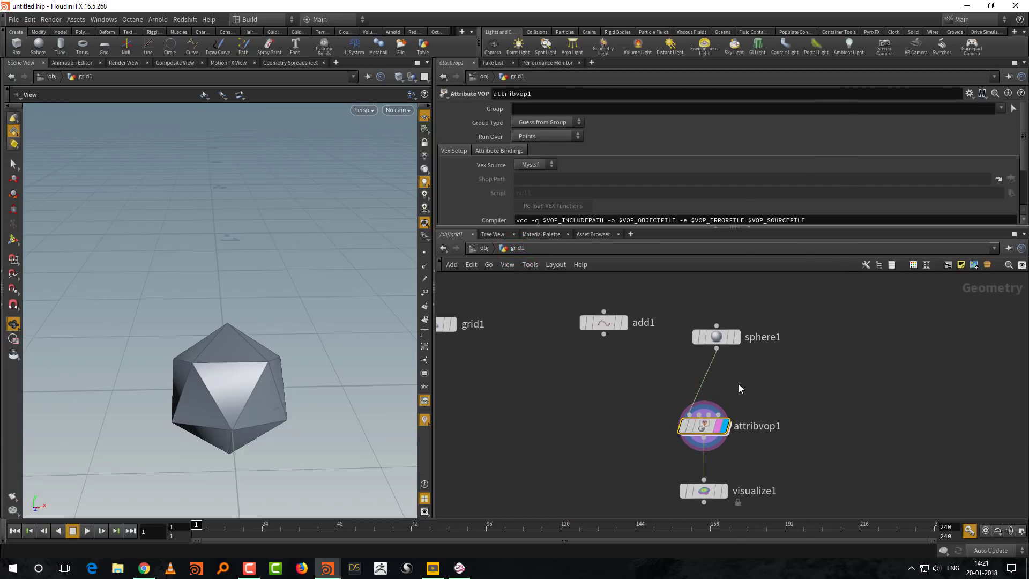
{"action": "key", "text": "Tab"}
{"action": "type", "text": "attr"}
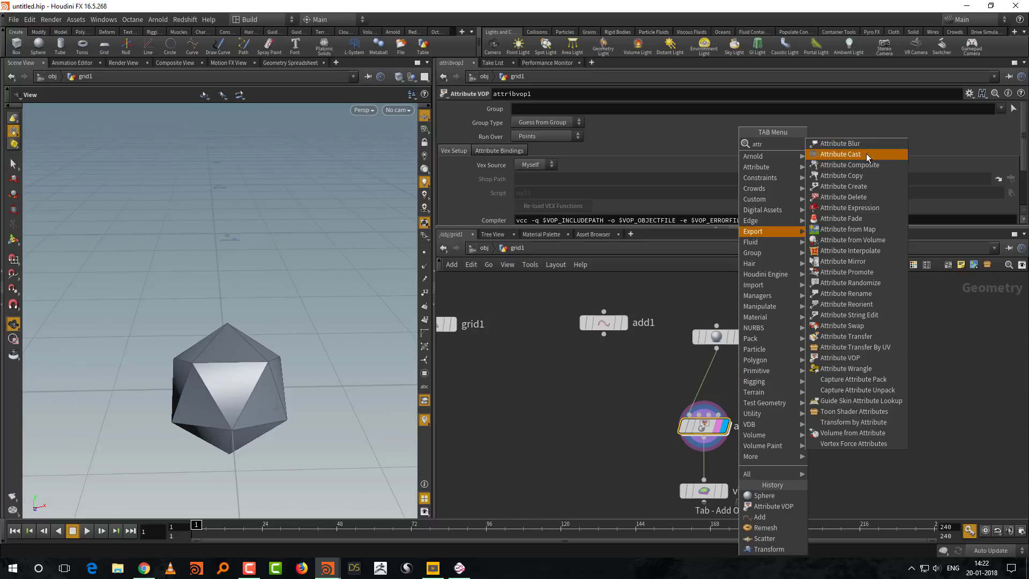
{"action": "left_click", "coordinate": [869, 185]}
{"action": "left_click", "coordinate": [702, 387]}
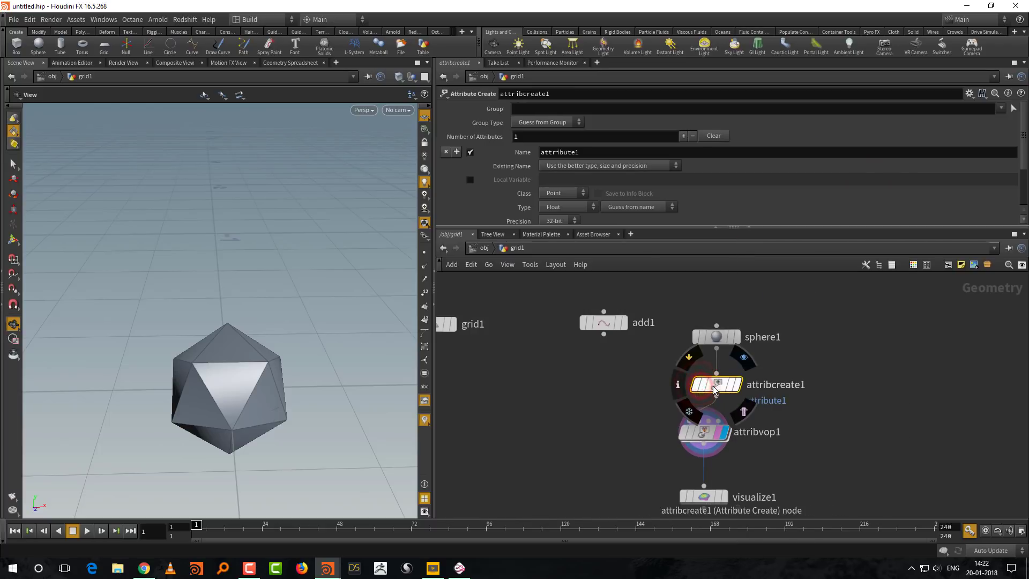
Step: Name attribcreate1's attribute "a" and enter a decimal number as its first value component
{"action": "double_click", "coordinate": [619, 154]}
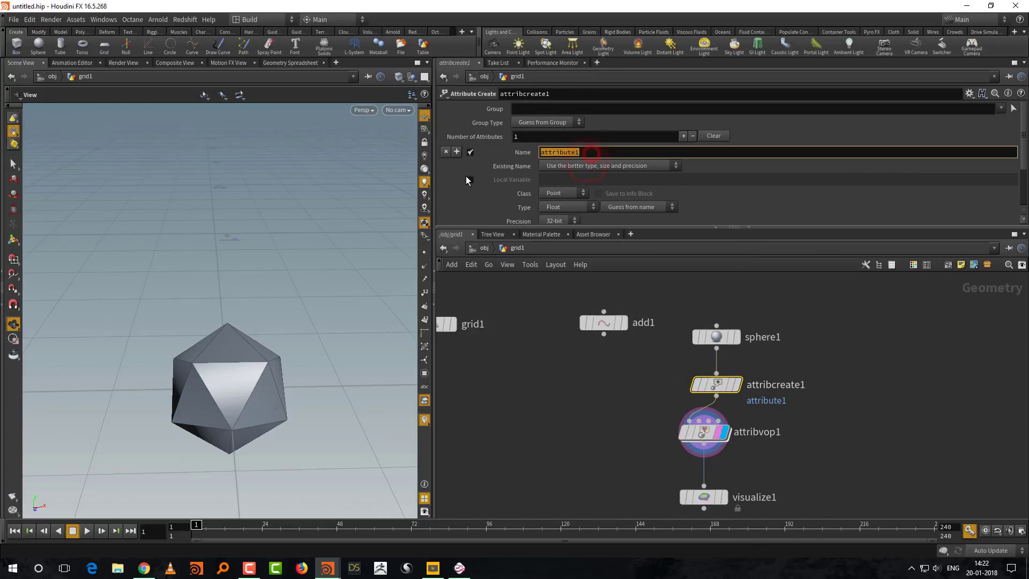
{"action": "type", "text": "a"}
{"action": "left_click_drag", "start_coordinate": [659, 227], "coordinate": [659, 307]}
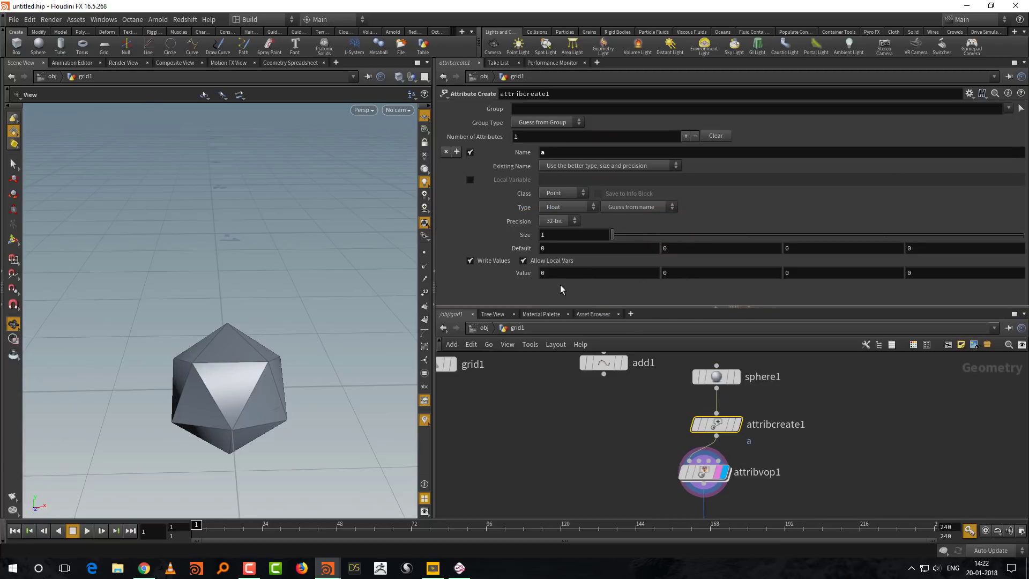
{"action": "mouse_move", "coordinate": [705, 437]}
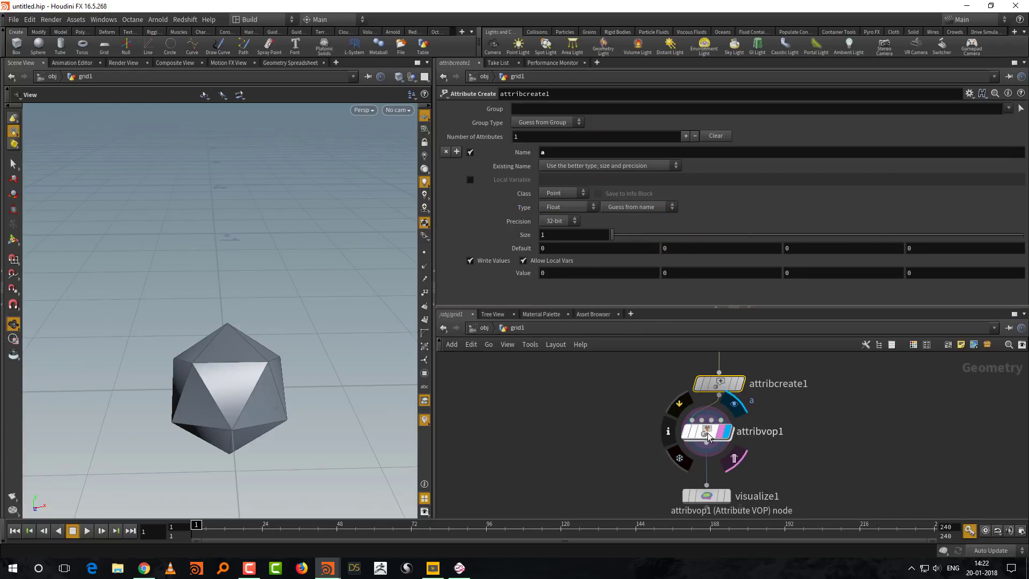
{"action": "left_click_drag", "start_coordinate": [707, 436], "coordinate": [707, 445]}
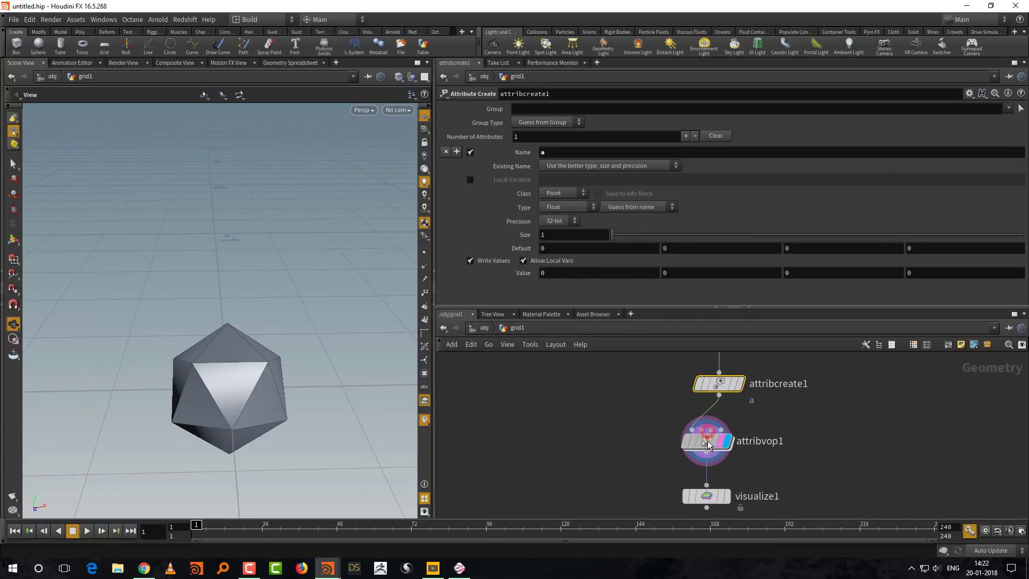
{"action": "left_click", "coordinate": [555, 273]}
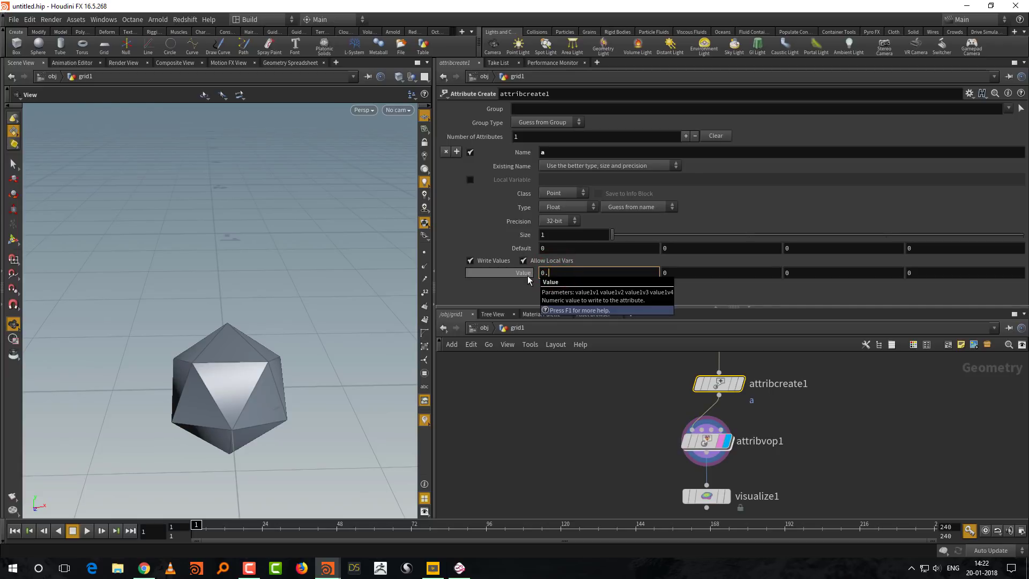
{"action": "left_click_drag", "start_coordinate": [734, 307], "coordinate": [735, 266]}
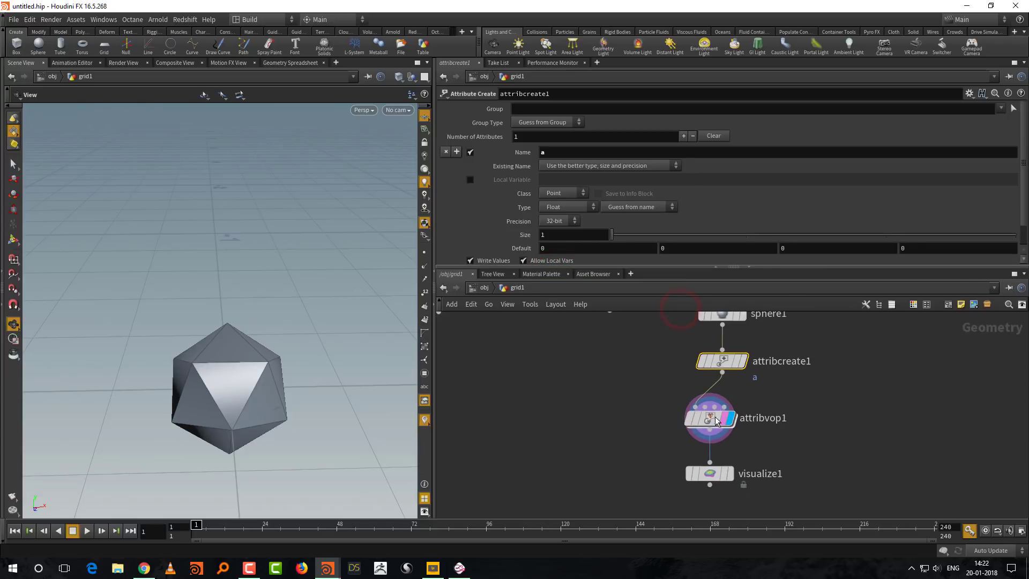
Step: Go inside attribvop1 and add a Bind node between geometryvopglobal1 and geometryvopoutput1, above const1
{"action": "double_click", "coordinate": [708, 415]}
{"action": "left_click_drag", "start_coordinate": [738, 459], "coordinate": [739, 465]}
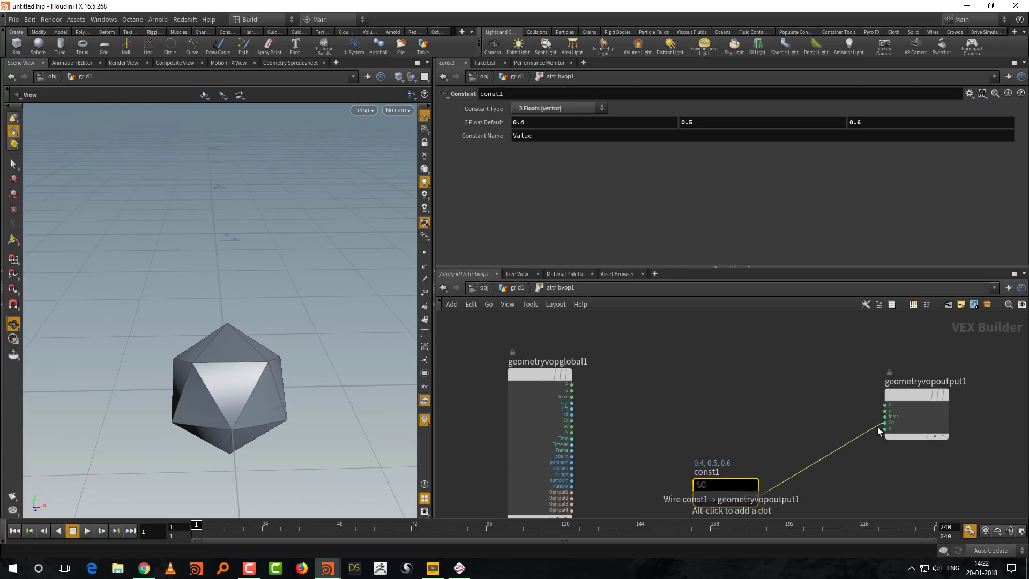
{"action": "key", "text": "Tab"}
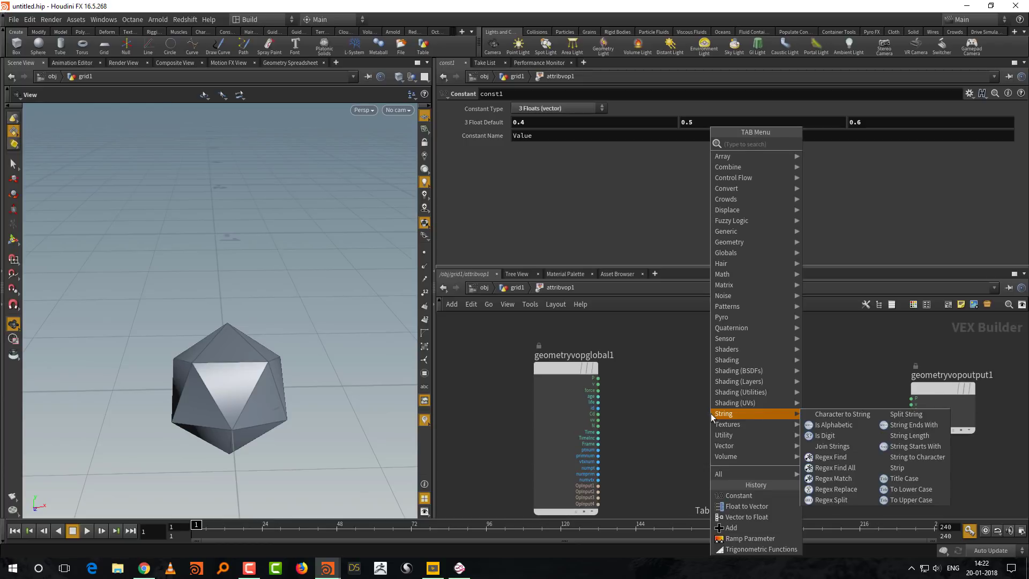
{"action": "type", "text": "bind"}
{"action": "key", "text": "Return"}
{"action": "left_click", "coordinate": [693, 371]}
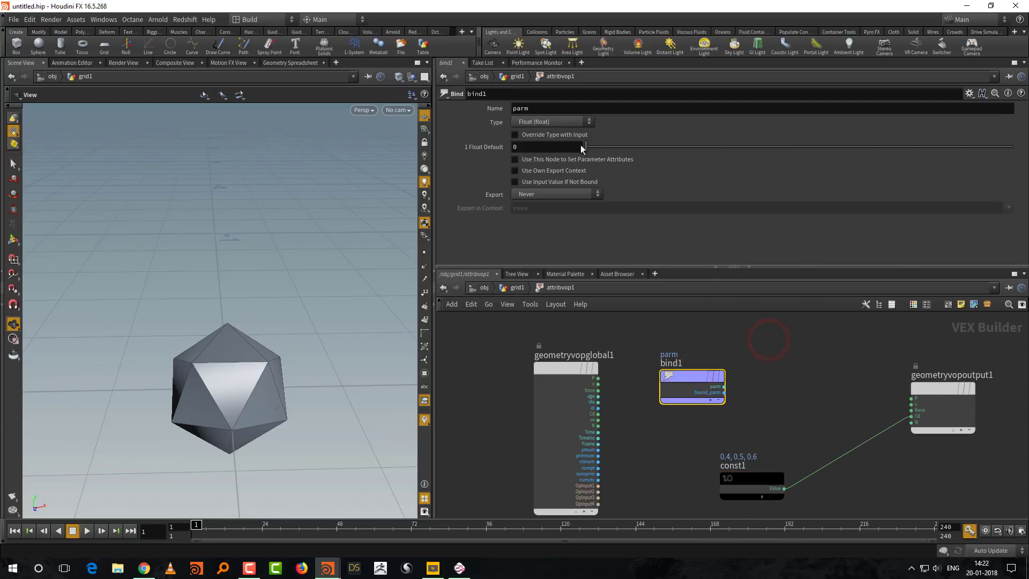
{"action": "scroll", "coordinate": [683, 459], "scroll_direction": "up", "scroll_amount": 2}
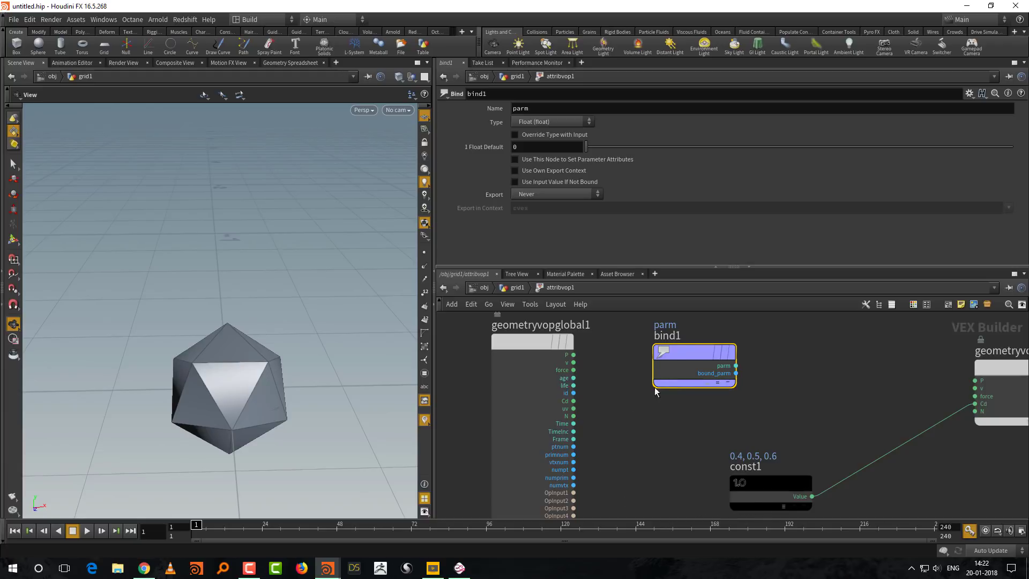
{"action": "mouse_move", "coordinate": [663, 395]}
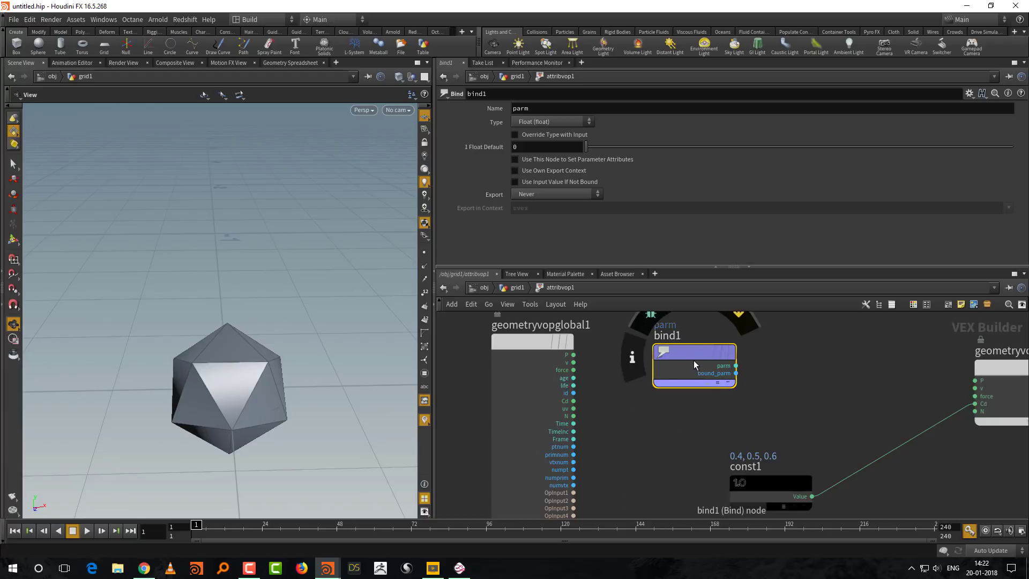
Step: Set bind1's attribute name to "a"
{"action": "left_click_drag", "start_coordinate": [541, 110], "coordinate": [522, 108]}
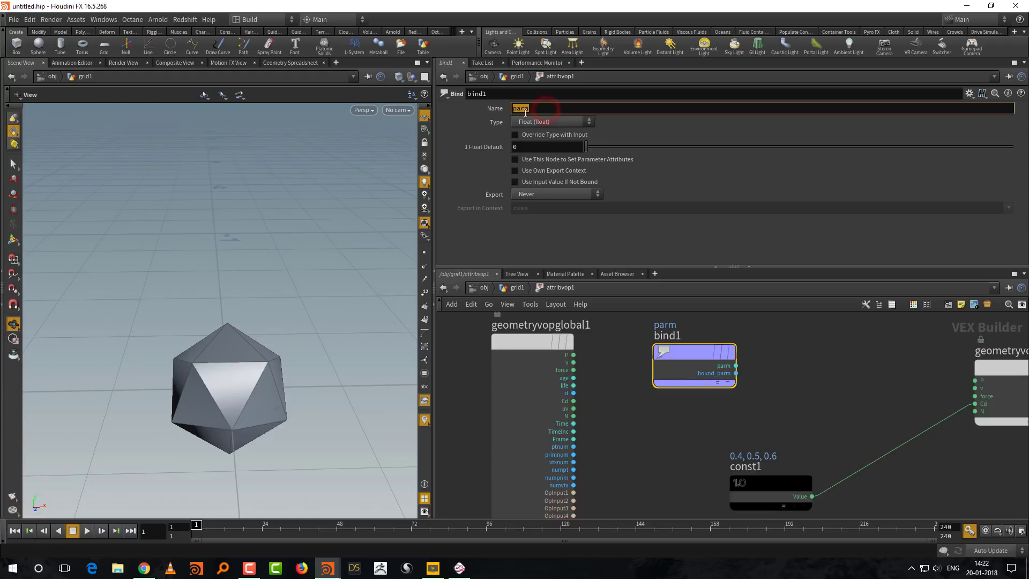
{"action": "key", "text": "Return"}
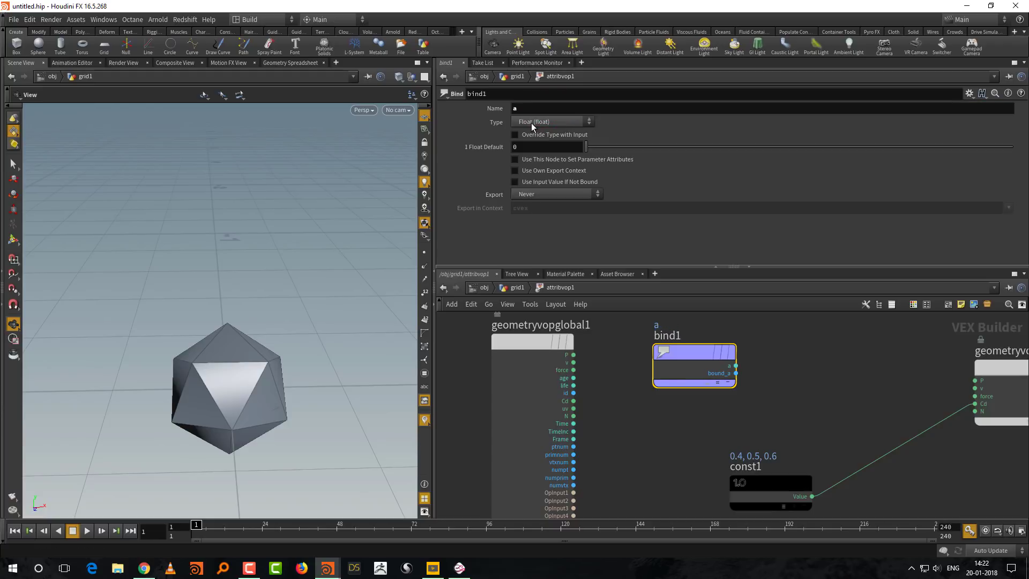
{"action": "middle_click_drag", "start_coordinate": [747, 344], "coordinate": [701, 337]}
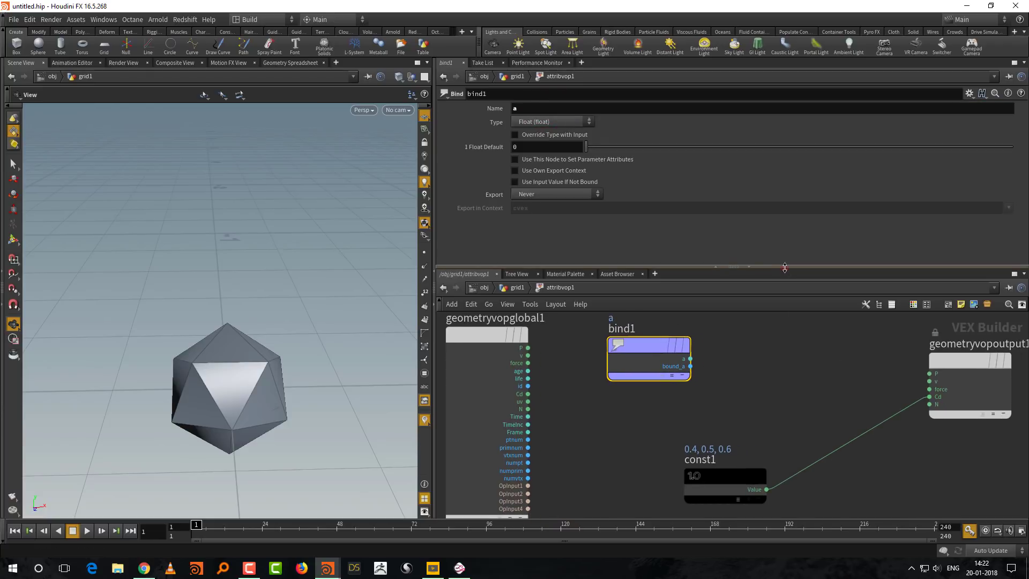
Step: Enlarge the network area and add a Float to Vector node between bind1 and geometryvopoutput1
{"action": "left_click_drag", "start_coordinate": [785, 268], "coordinate": [785, 212]}
{"action": "middle_click_drag", "start_coordinate": [775, 304], "coordinate": [757, 299]}
{"action": "key", "text": "Tab"}
{"action": "type", "text": "flo"}
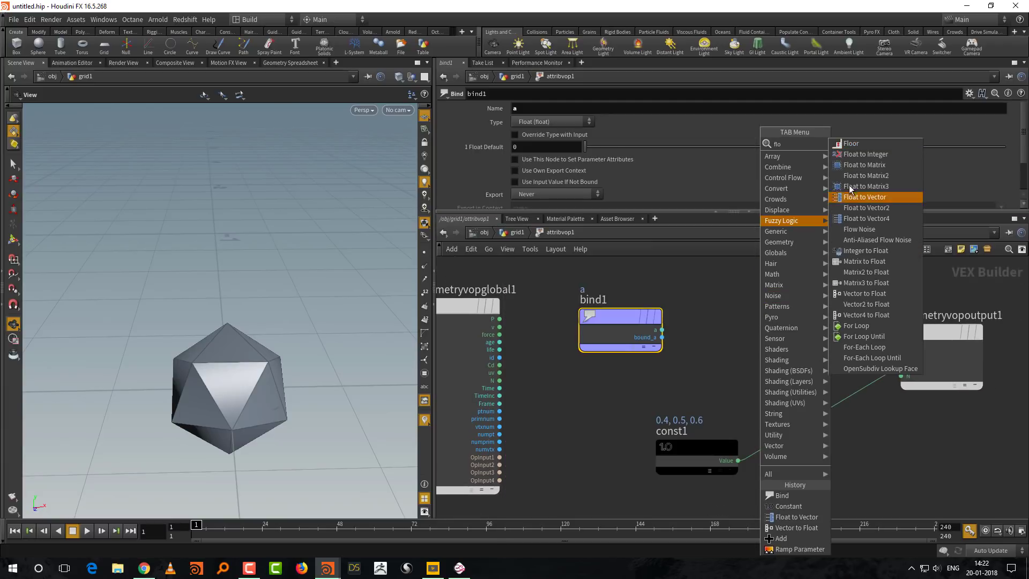
{"action": "left_click", "coordinate": [879, 197]}
{"action": "left_click", "coordinate": [781, 352]}
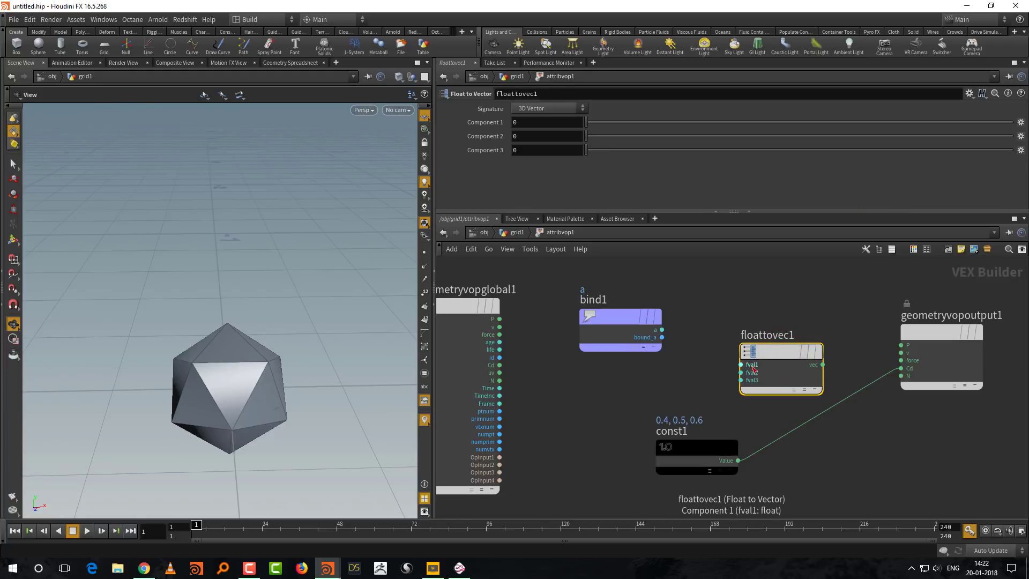
Step: Wire bind1's a output to floattovec1's fval1 and the vec output to Cd on geometryvopoutput1
{"action": "left_click", "coordinate": [661, 330]}
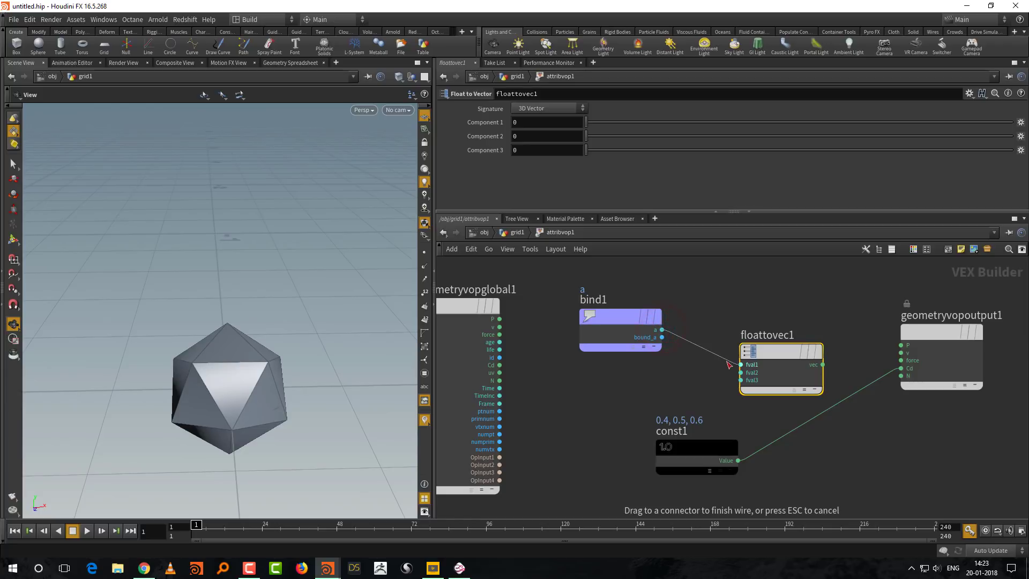
{"action": "left_click", "coordinate": [741, 364]}
{"action": "left_click", "coordinate": [822, 364]}
{"action": "left_click", "coordinate": [882, 371]}
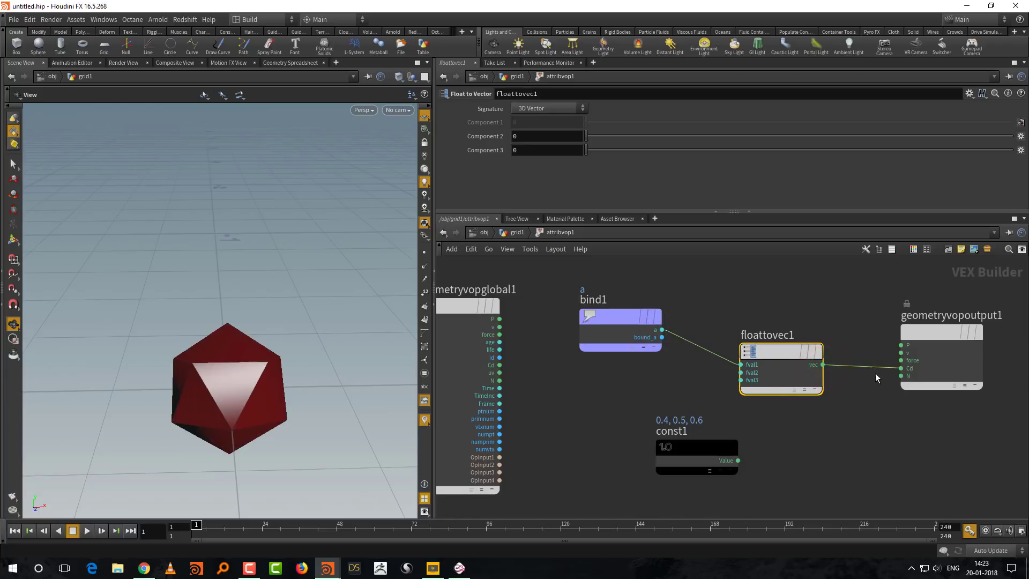
Step: Examine the sphere's colour in the viewport and its node chain in the grid1 network, returning inside attribvop1
{"action": "left_click_drag", "start_coordinate": [299, 363], "coordinate": [311, 357]}
{"action": "left_click", "coordinate": [517, 232]}
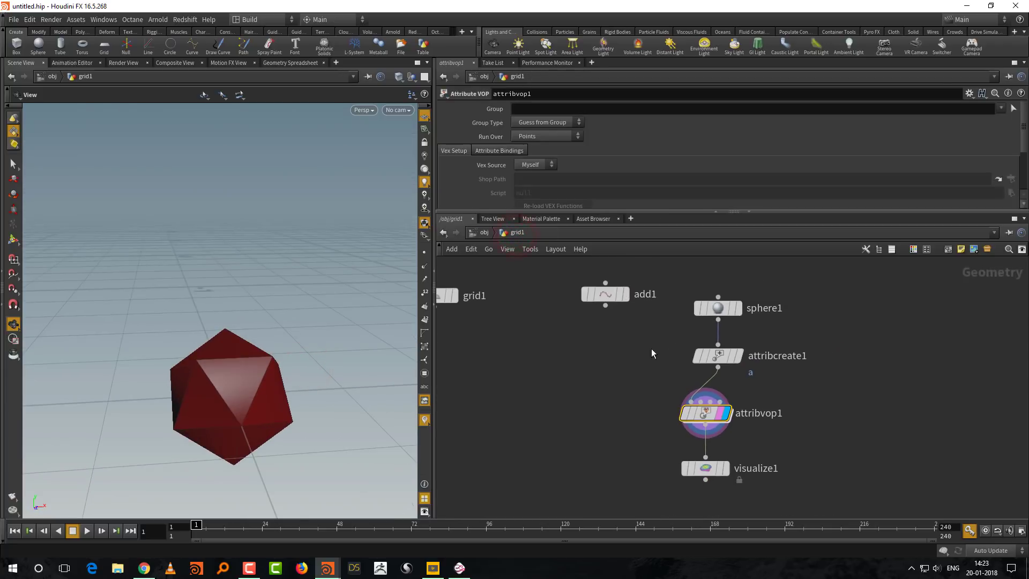
{"action": "left_click_drag", "start_coordinate": [659, 349], "coordinate": [844, 332]}
{"action": "left_click", "coordinate": [843, 332]}
{"action": "left_click_drag", "start_coordinate": [671, 211], "coordinate": [670, 336]}
{"action": "mouse_move", "coordinate": [570, 272]}
{"action": "middle_mouse_down"}
{"action": "mouse_move", "coordinate": [627, 257]}
{"action": "mouse_move", "coordinate": [566, 274]}
{"action": "middle_mouse_up"}
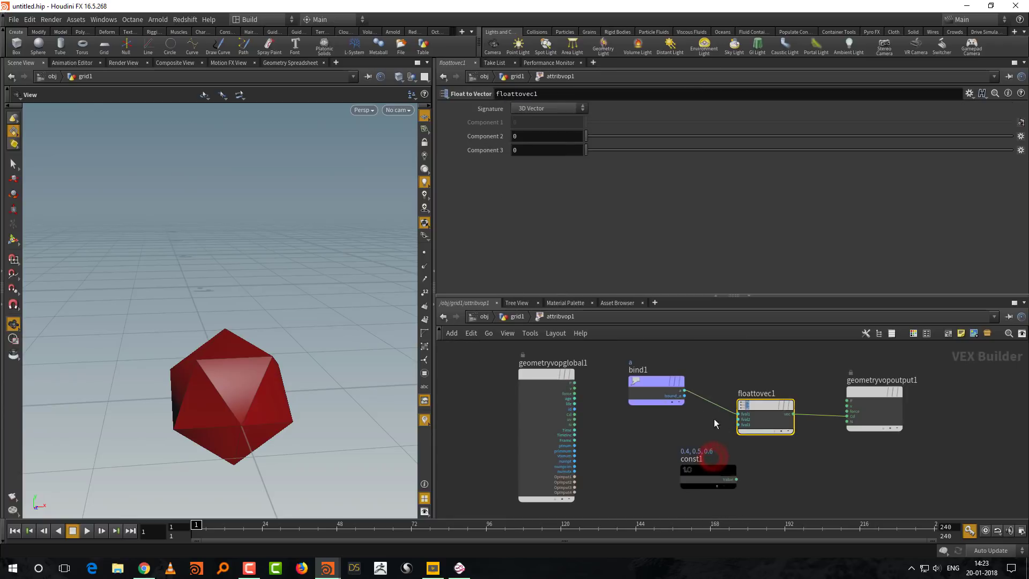
{"action": "scroll", "coordinate": [697, 429], "scroll_direction": "up", "scroll_amount": 3}
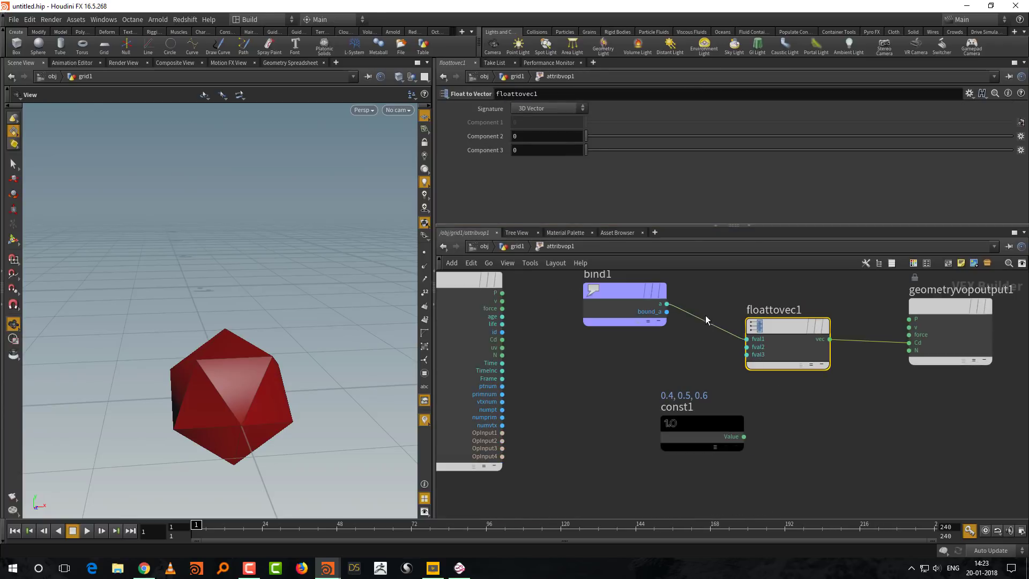
Step: Rewire bind1's a output from fval1 to the fval2 input of floattovec1
{"action": "left_click_drag", "start_coordinate": [705, 316], "coordinate": [721, 338]}
{"action": "left_click", "coordinate": [667, 304]}
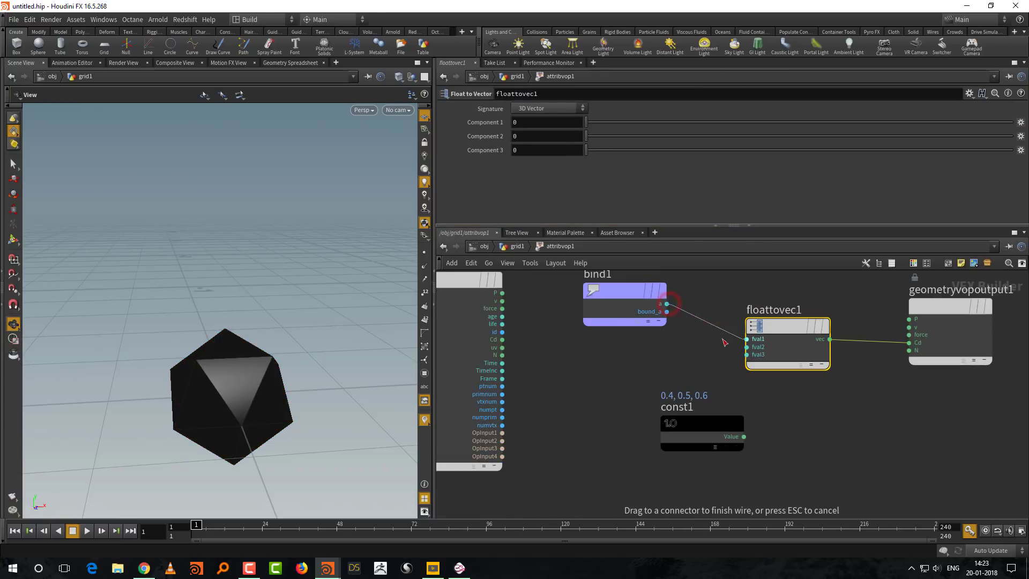
{"action": "left_click", "coordinate": [746, 347]}
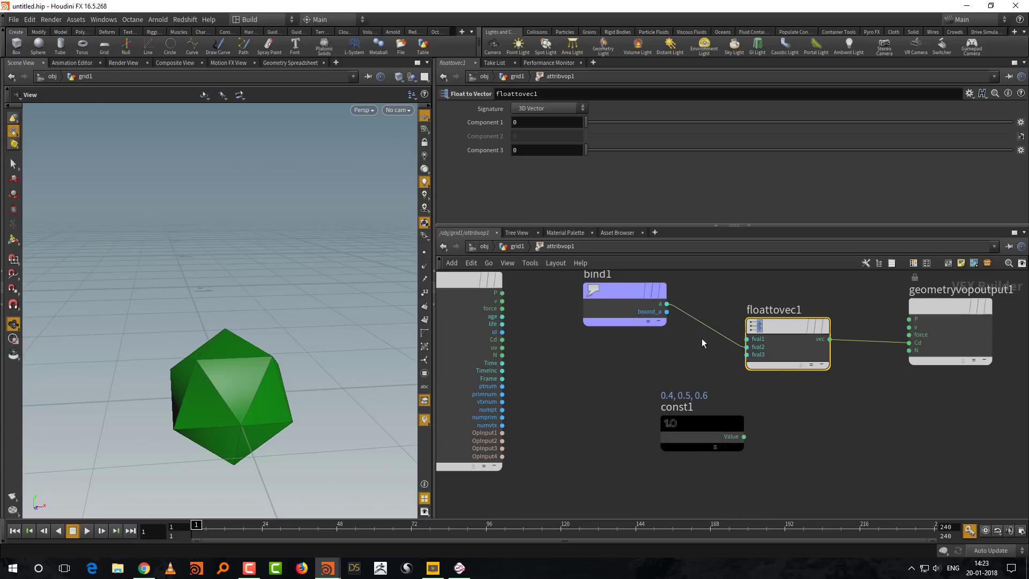
Step: Cut the wire leaving bind1 and delete the floattovec1 node
{"action": "left_click_drag", "start_coordinate": [716, 313], "coordinate": [724, 343]}
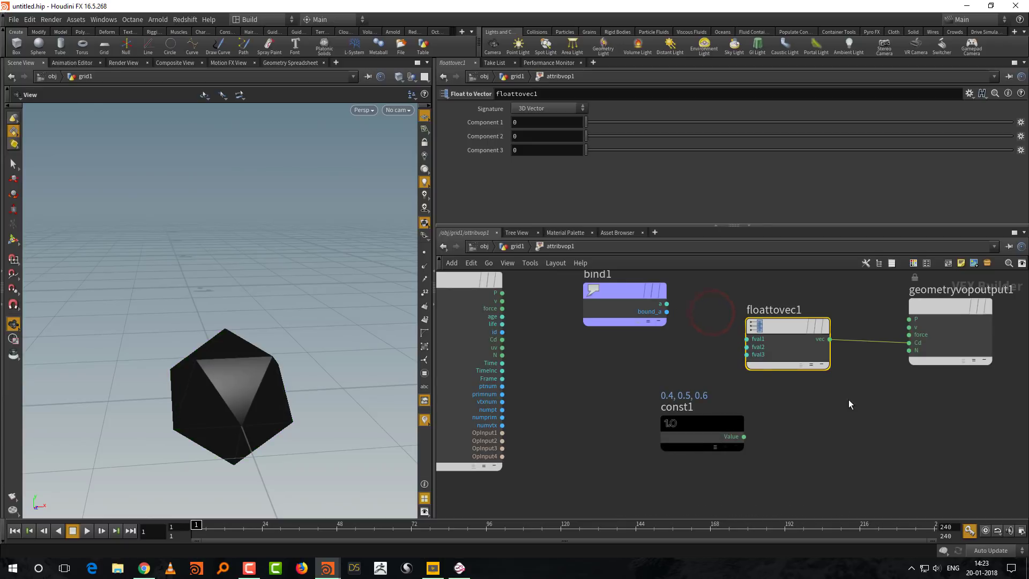
{"action": "middle_click_drag", "start_coordinate": [840, 397], "coordinate": [820, 422]}
{"action": "left_click_drag", "start_coordinate": [687, 314], "coordinate": [787, 400]}
{"action": "key", "text": "Delete"}
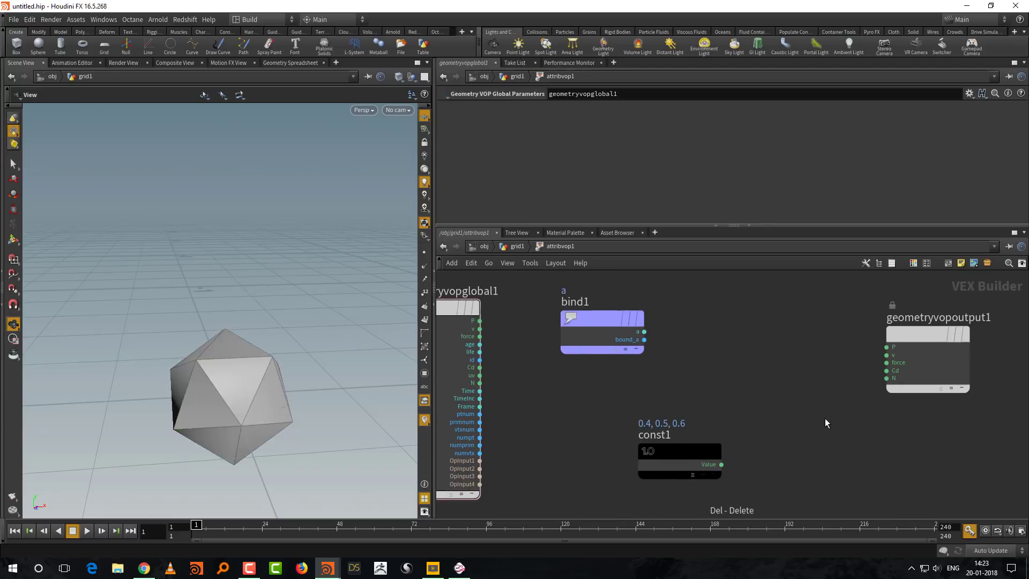
Step: Reposition bind1 and const1, and change const1 to the Float type with a default of 0.2
{"action": "middle_click_drag", "start_coordinate": [668, 356], "coordinate": [689, 367]}
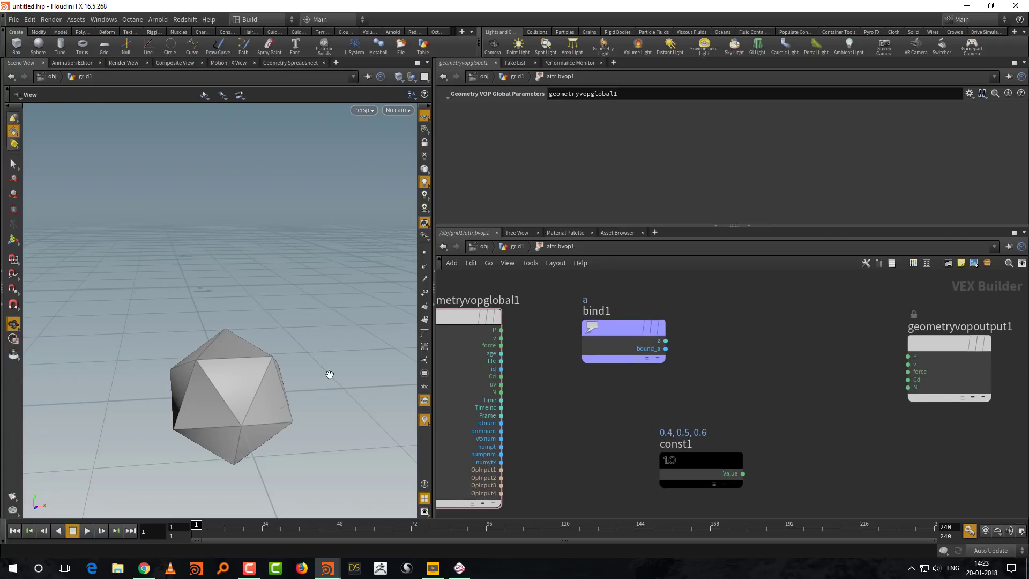
{"action": "left_click_drag", "start_coordinate": [611, 331], "coordinate": [596, 337]}
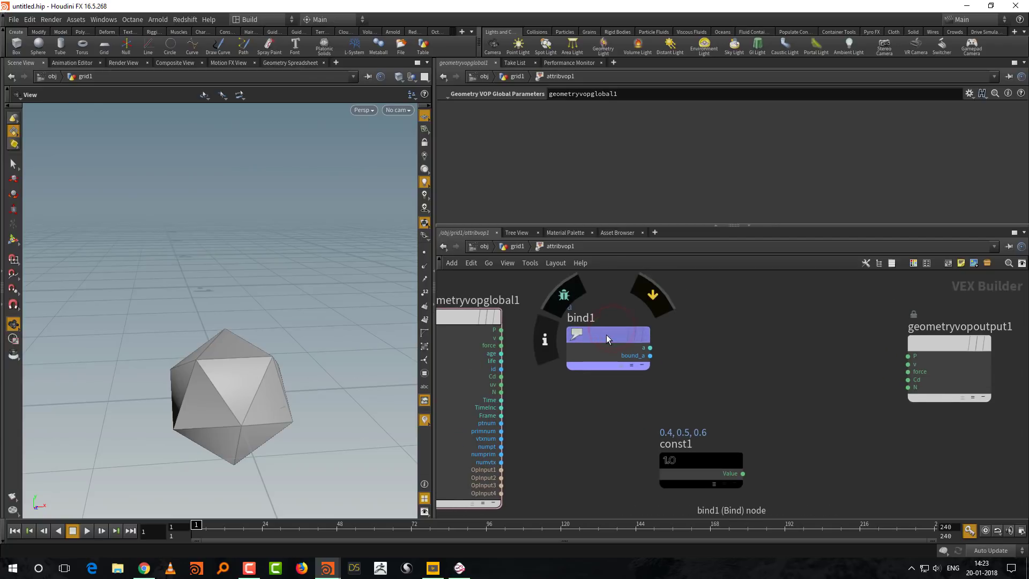
{"action": "left_click_drag", "start_coordinate": [696, 460], "coordinate": [655, 468]}
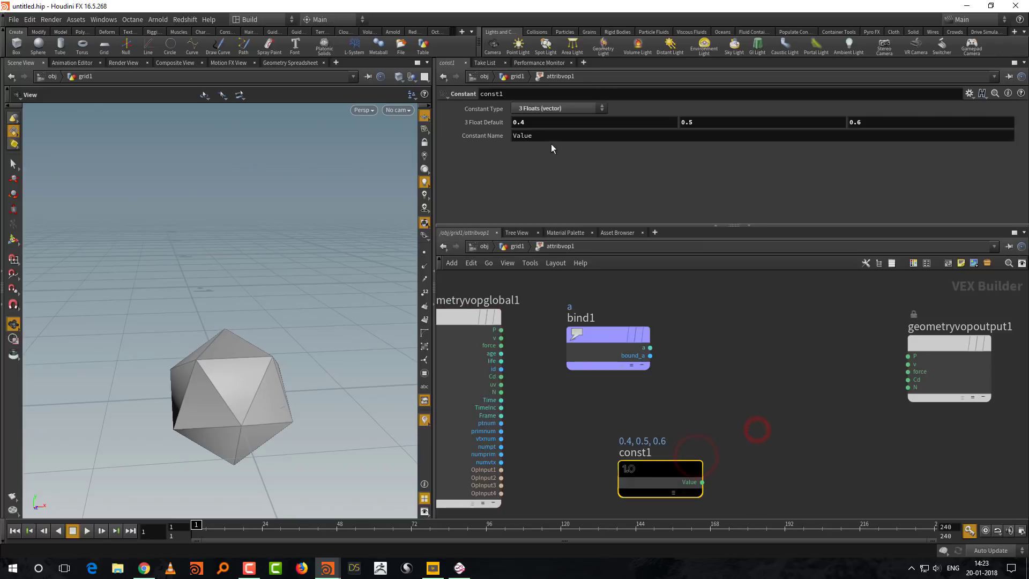
{"action": "left_click", "coordinate": [553, 109]}
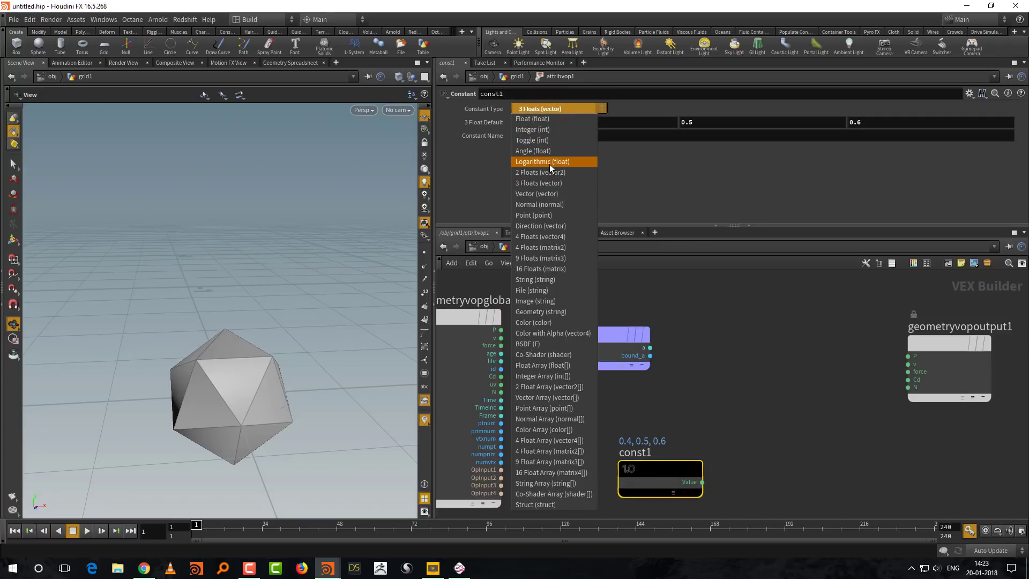
{"action": "left_click", "coordinate": [548, 118]}
{"action": "left_click_drag", "start_coordinate": [597, 130], "coordinate": [672, 125]}
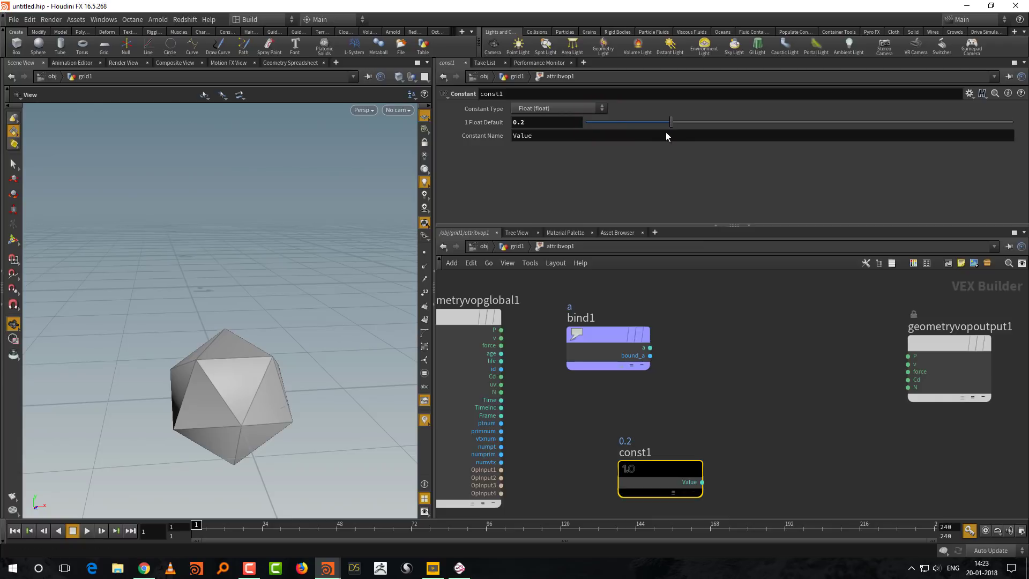
Step: Insert an Add node and feed it bind1's a output as input1 and const1's Value as input2
{"action": "key", "text": "Tab"}
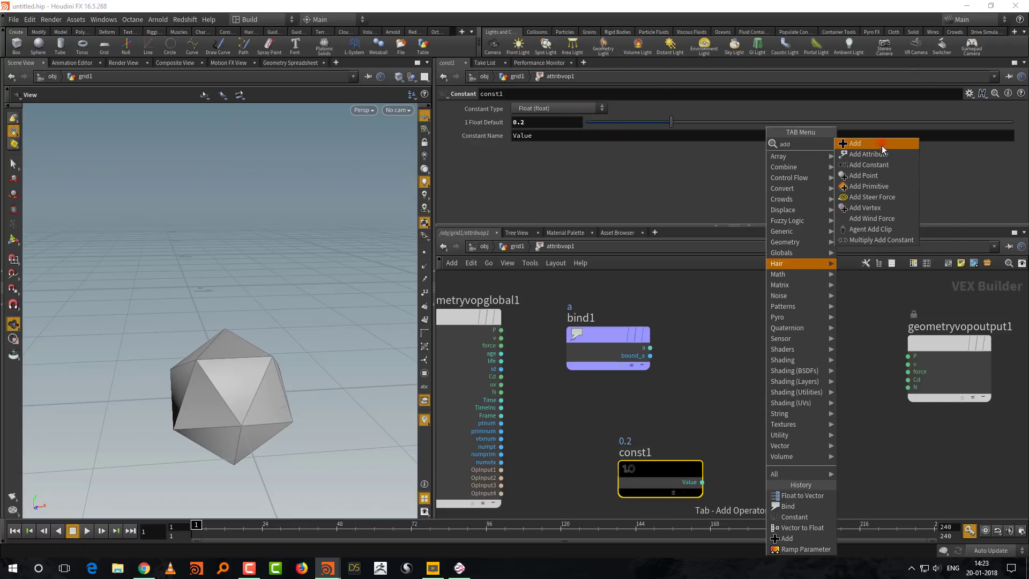
{"action": "left_click", "coordinate": [881, 143]}
{"action": "left_click", "coordinate": [792, 366]}
{"action": "left_click", "coordinate": [650, 348]}
{"action": "left_click", "coordinate": [751, 382]}
{"action": "left_click", "coordinate": [702, 482]}
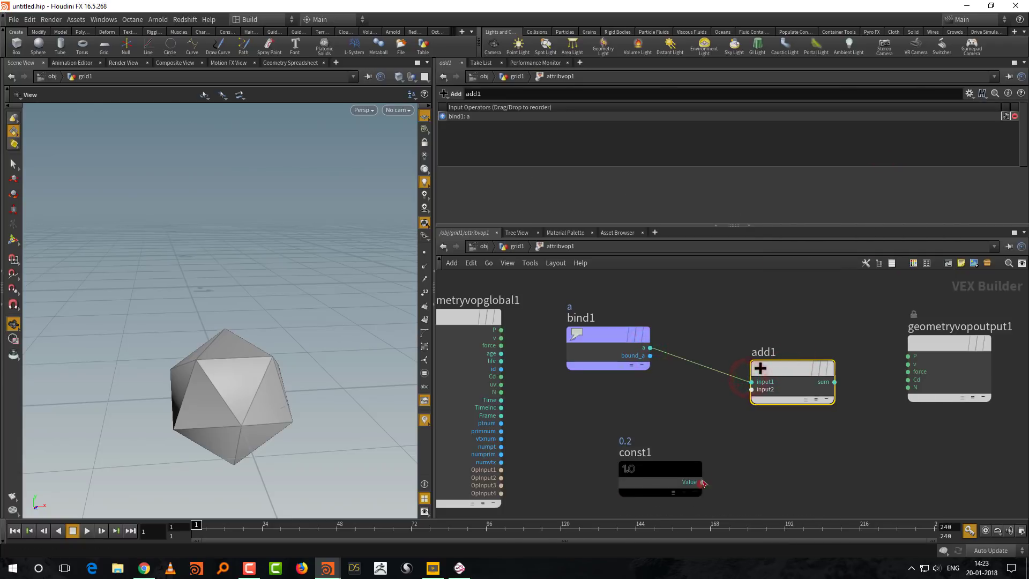
{"action": "left_click", "coordinate": [751, 389]}
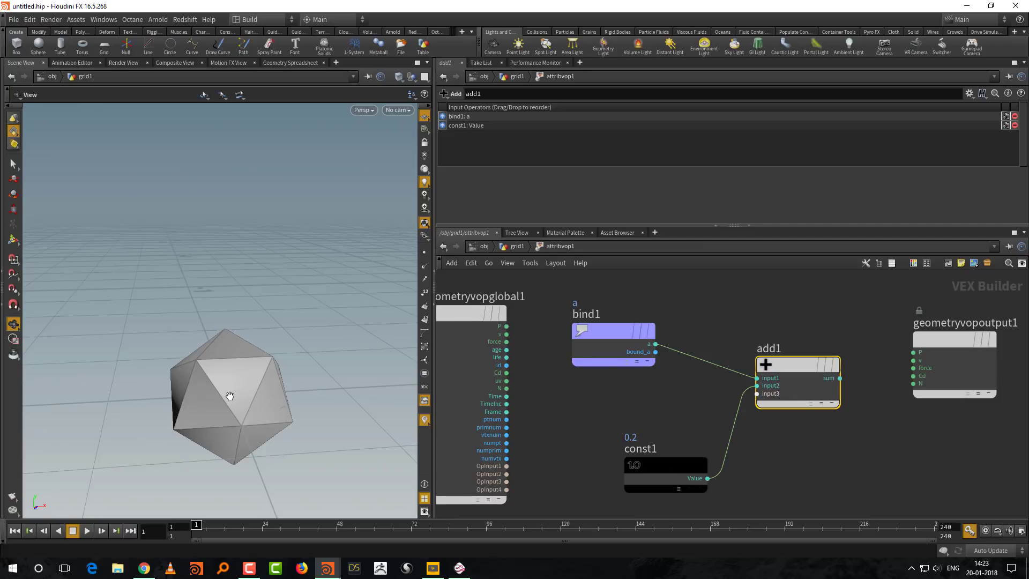
Step: Split the scene view pane in two and turn the lower half into a Geometry Spreadsheet
{"action": "key", "text": "alt+]"}
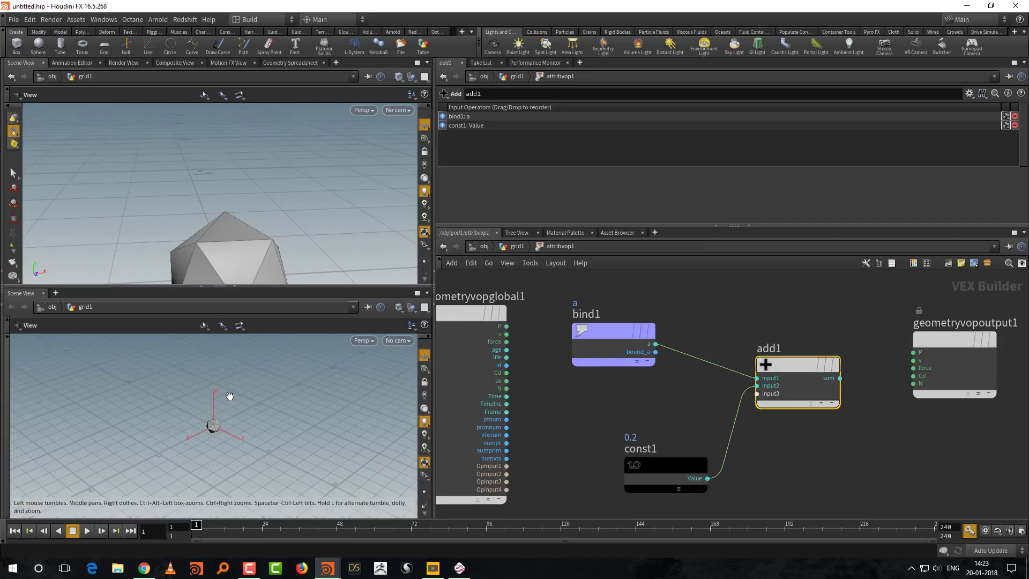
{"action": "left_click", "coordinate": [22, 299]}
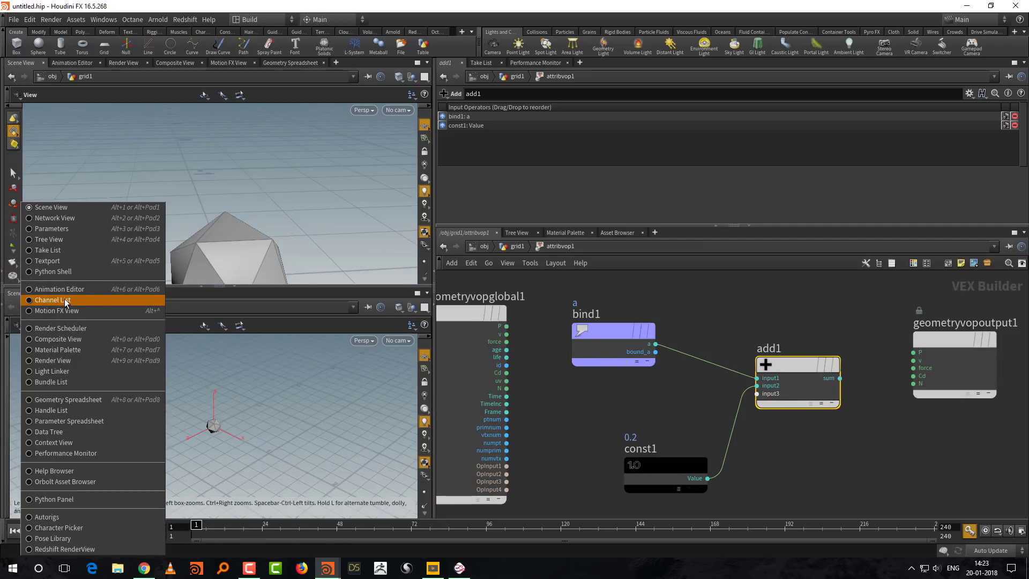
{"action": "left_click", "coordinate": [68, 399]}
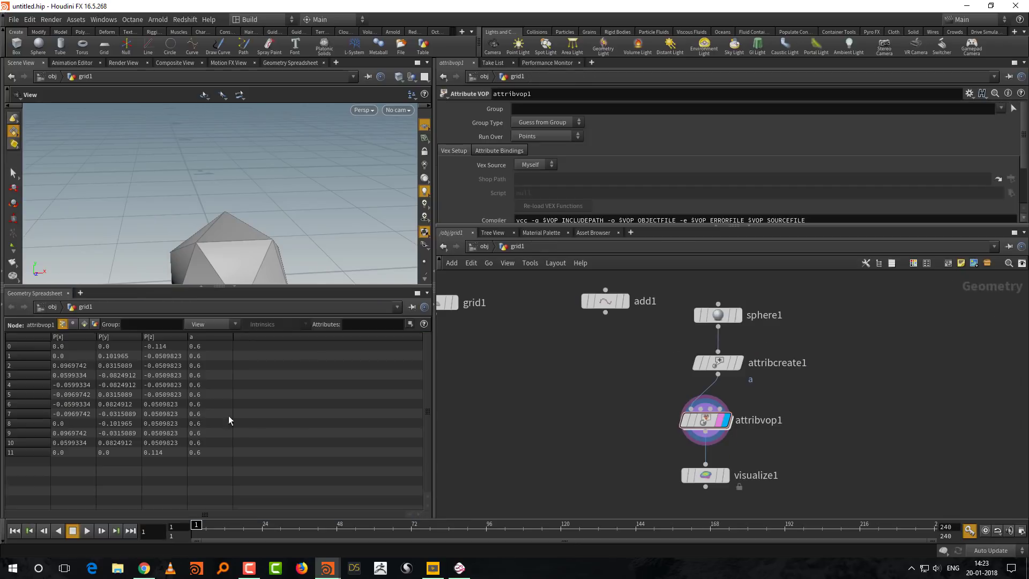
Step: Enlarge the parameter pane and go back inside attribvop1 from the grid1 network, selecting const1
{"action": "left_click_drag", "start_coordinate": [652, 356], "coordinate": [752, 347]}
{"action": "left_click_drag", "start_coordinate": [597, 224], "coordinate": [645, 261]}
{"action": "double_click", "coordinate": [705, 437]}
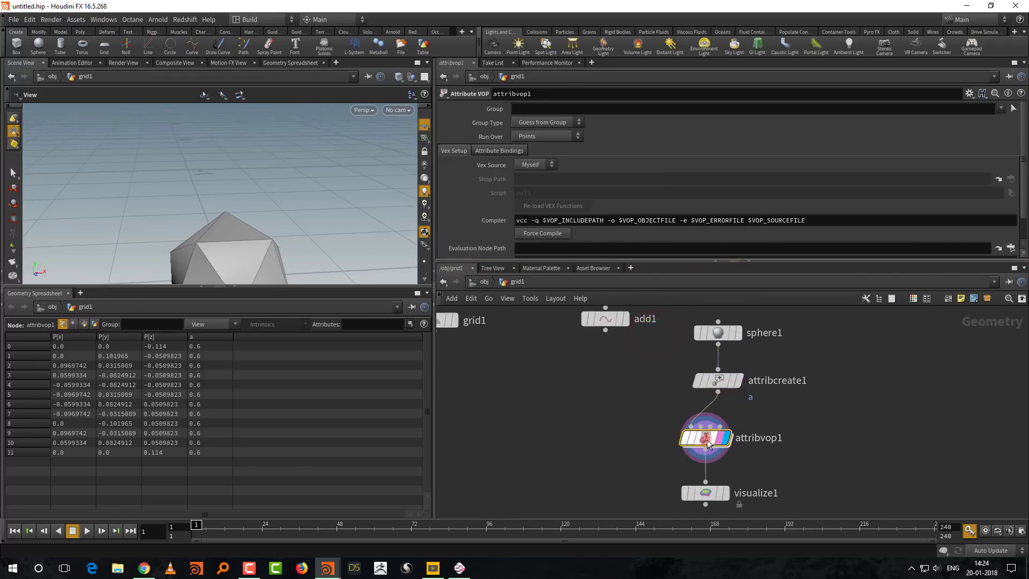
{"action": "left_click_drag", "start_coordinate": [599, 428], "coordinate": [650, 473]}
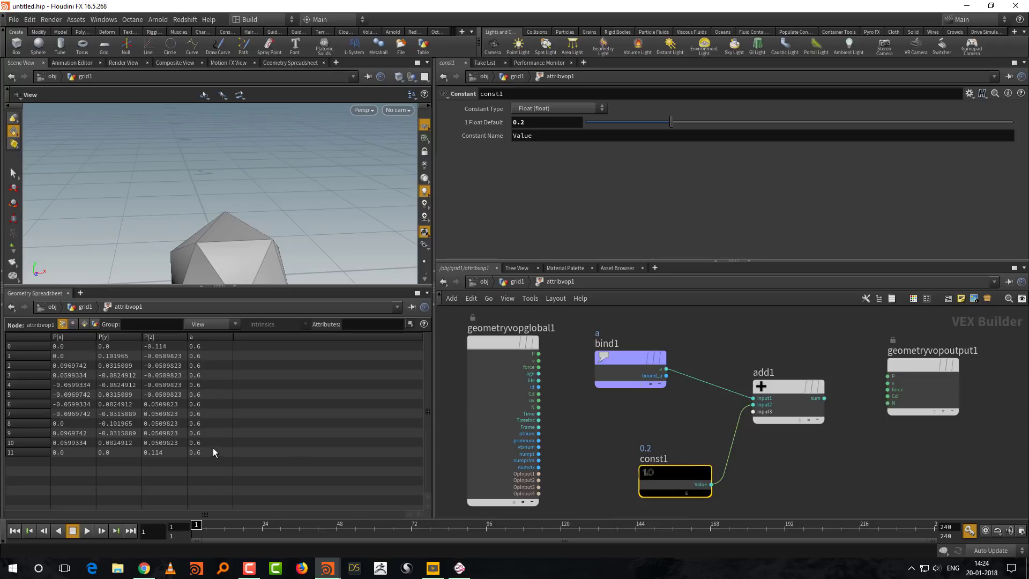
Step: Move geometryvopoutput1 farther away from add1 to free space between the two nodes
{"action": "middle_click_drag", "start_coordinate": [751, 459], "coordinate": [702, 459]}
{"action": "left_click_drag", "start_coordinate": [789, 347], "coordinate": [916, 397]}
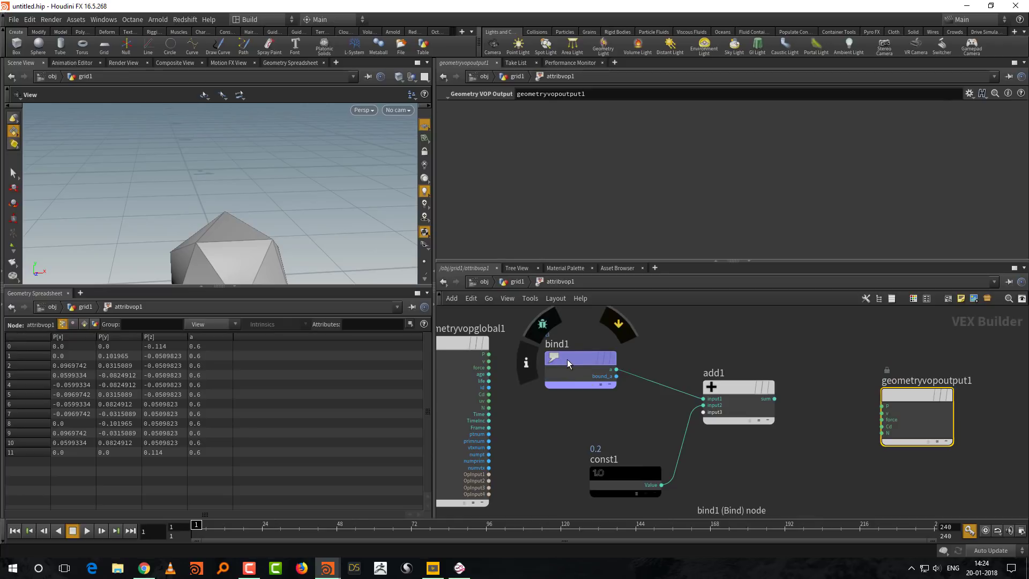
{"action": "mouse_move", "coordinate": [733, 390]}
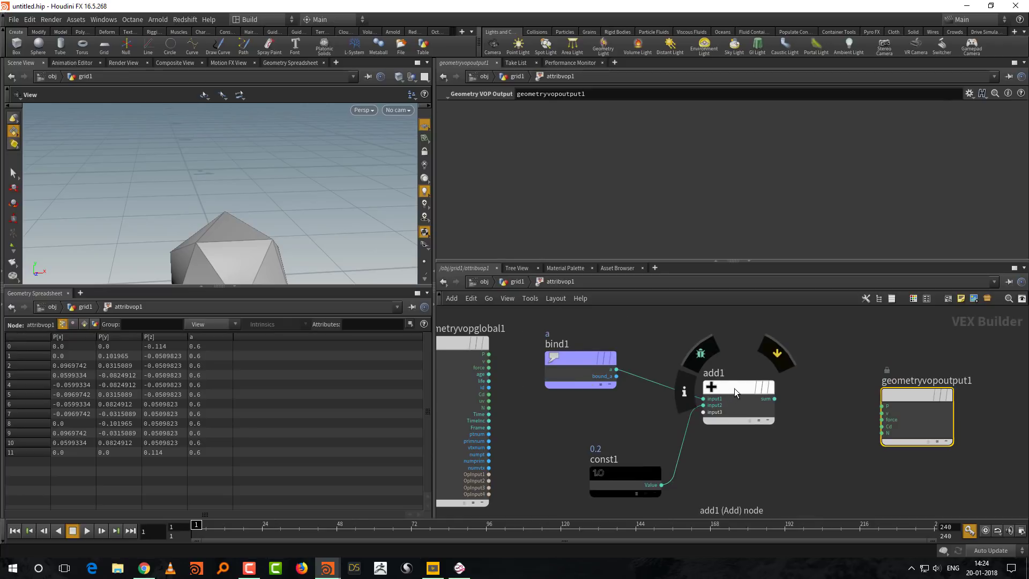
{"action": "middle_click_drag", "start_coordinate": [855, 348], "coordinate": [831, 354]}
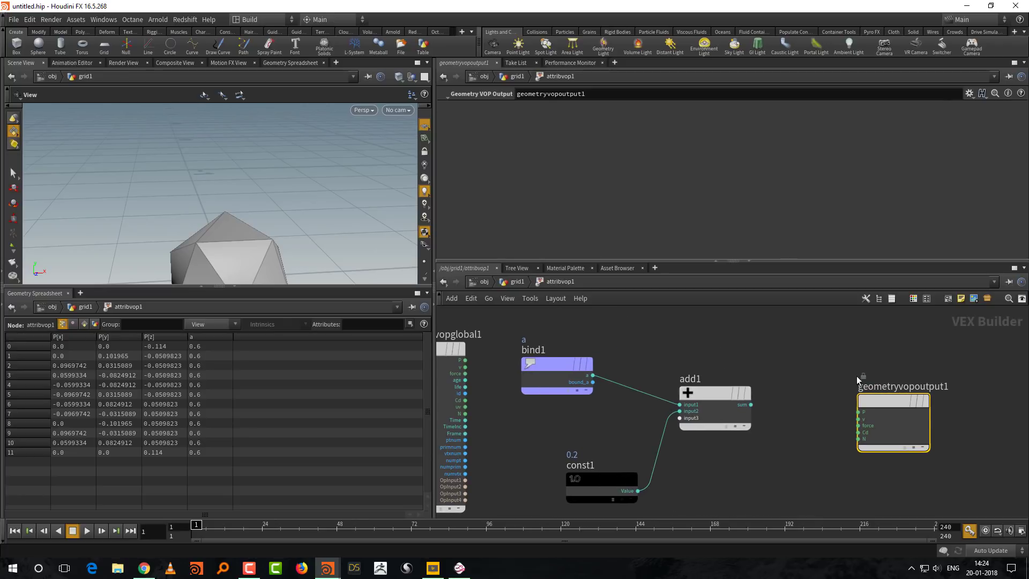
{"action": "left_click_drag", "start_coordinate": [858, 396], "coordinate": [906, 400]}
{"action": "scroll", "coordinate": [847, 408], "scroll_direction": "up", "scroll_amount": 2}
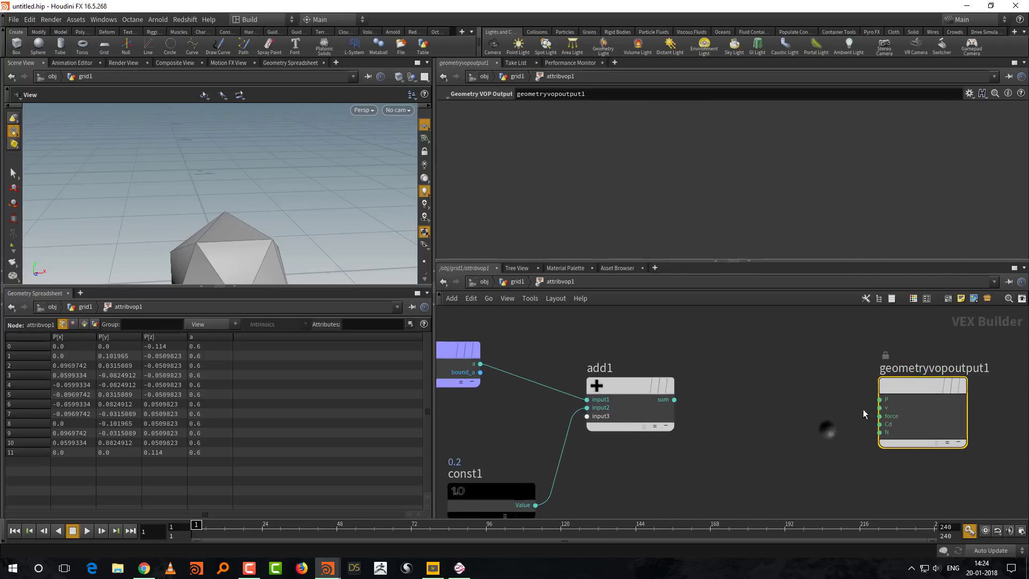
{"action": "middle_click_drag", "start_coordinate": [803, 393], "coordinate": [783, 391]}
Step: Add a Bind Export node between add1 and geometryvopoutput1
{"action": "key", "text": "Tab"}
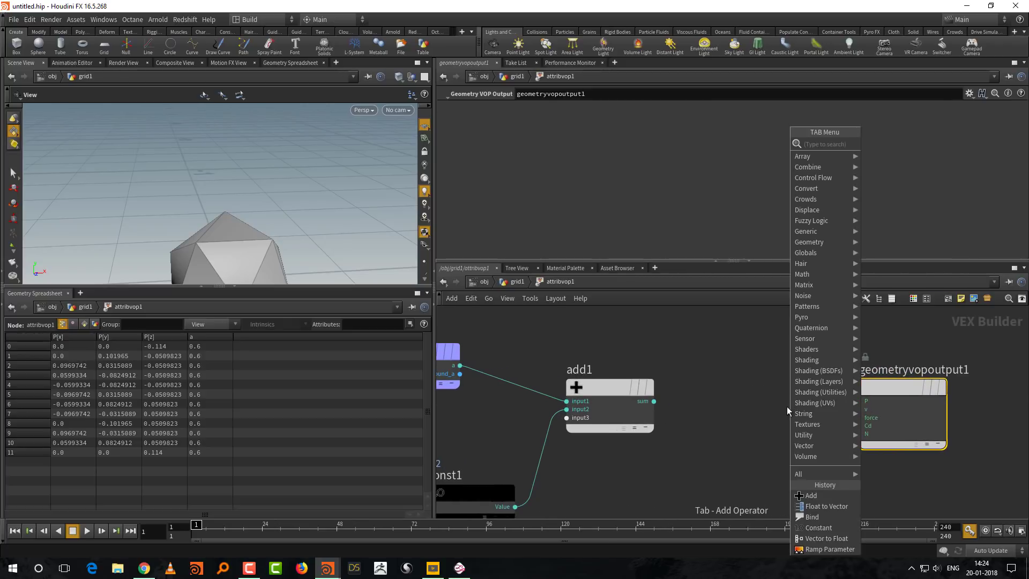
{"action": "type", "text": "bindex"}
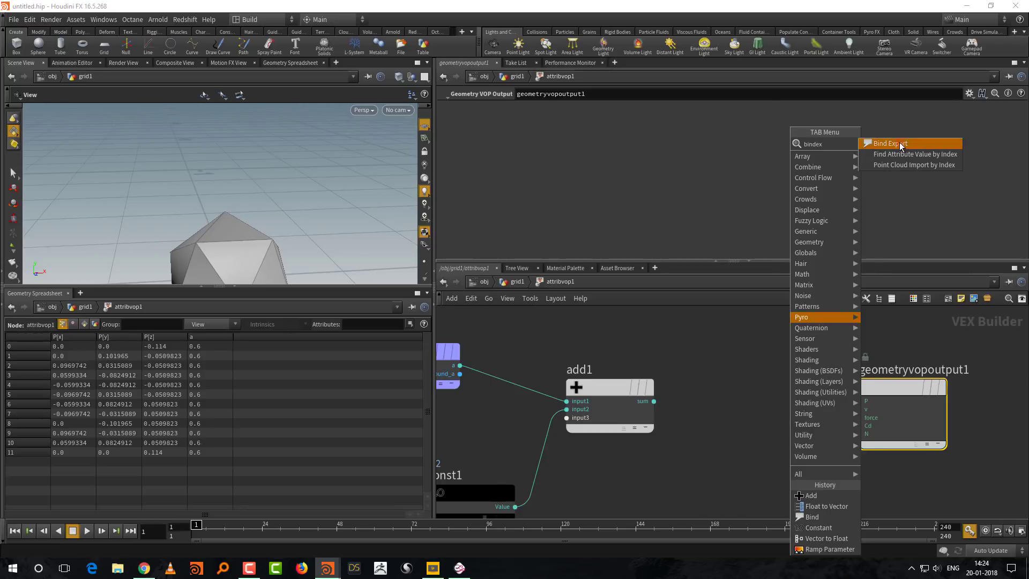
{"action": "key", "text": "Return"}
{"action": "left_click", "coordinate": [759, 381]}
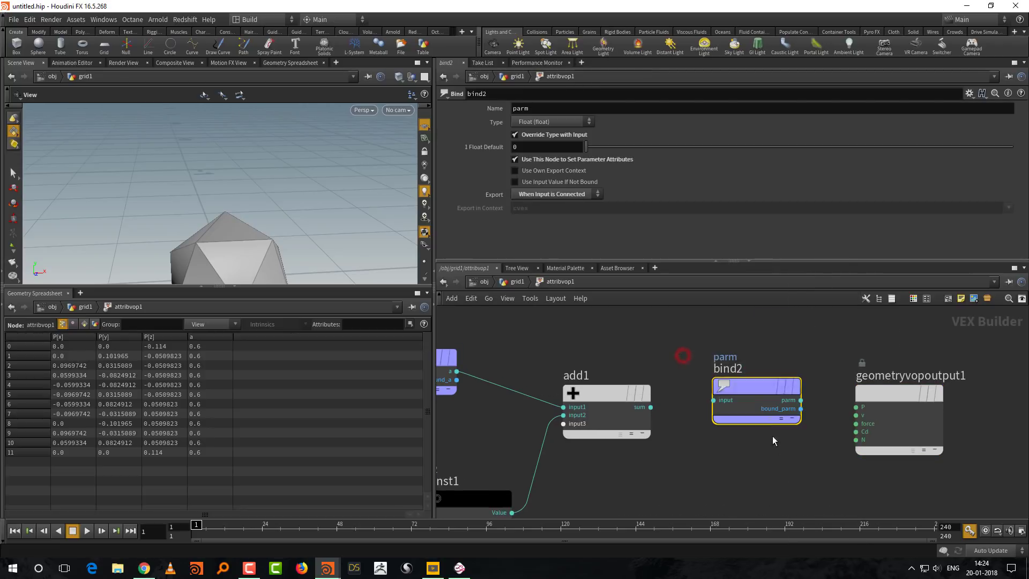
Step: Set the bind2 node's parameter name to a and connect add1's sum output to its input
{"action": "double_click", "coordinate": [541, 108]}
{"action": "type", "text": "a"}
{"action": "key", "text": "Return"}
{"action": "left_click", "coordinate": [650, 407]}
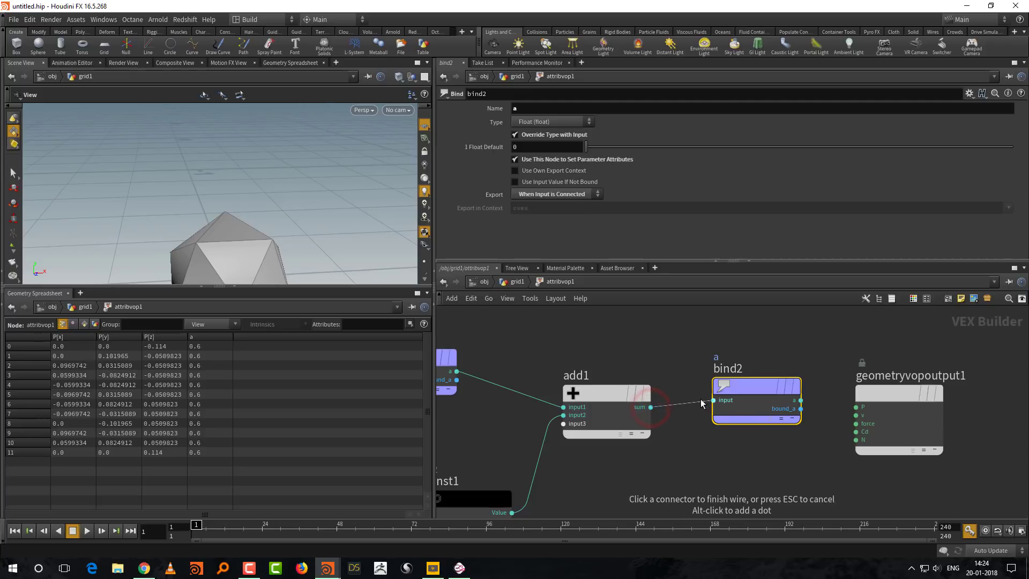
{"action": "left_click", "coordinate": [701, 402]}
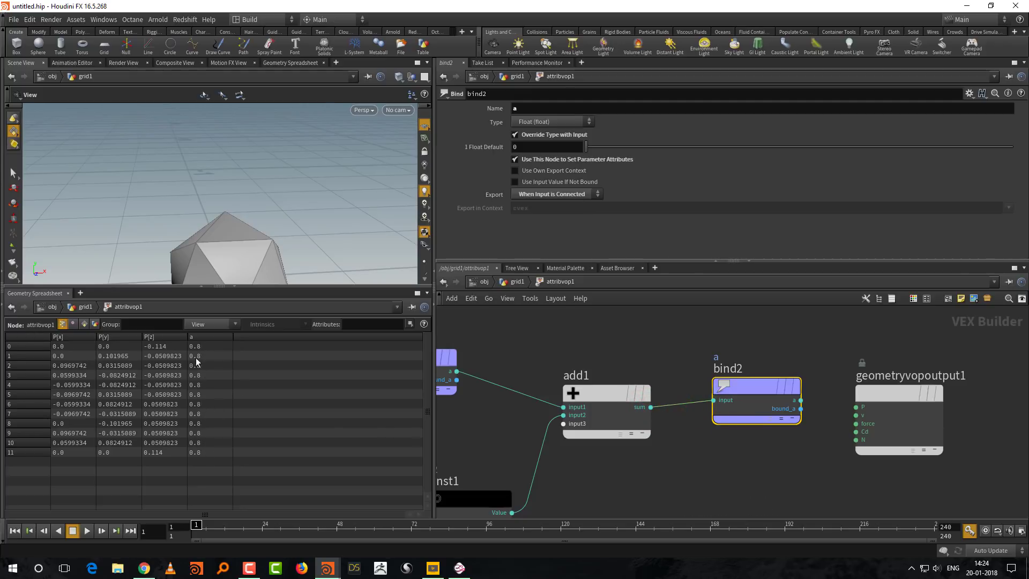
Step: Delete the unused geometryvopglobal1 and geometryvopoutput1 nodes from the VOP network
{"action": "left_click_drag", "start_coordinate": [706, 263], "coordinate": [706, 229]}
{"action": "key", "text": "h"}
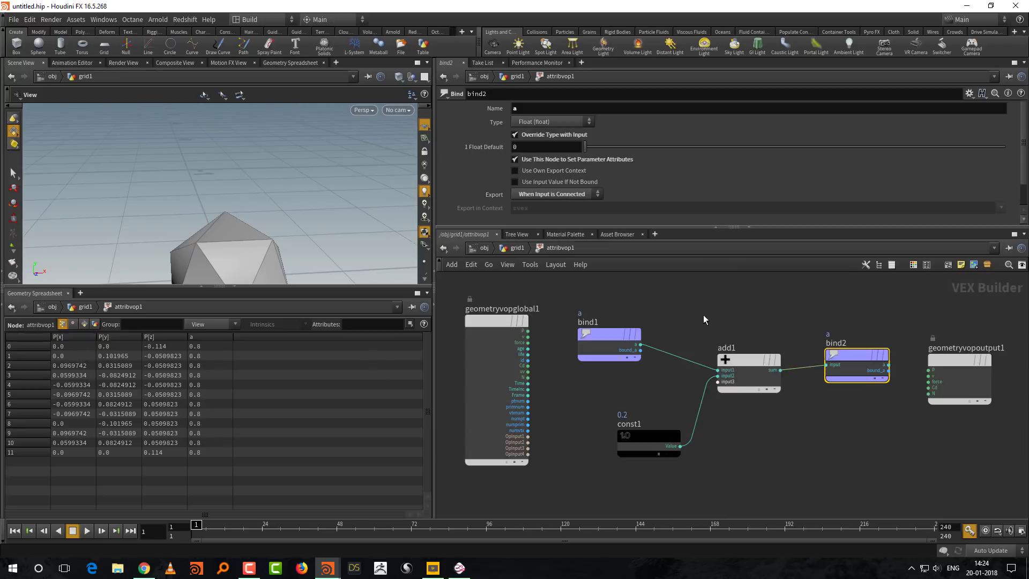
{"action": "left_click", "coordinate": [545, 402]}
{"action": "key", "text": "Delete"}
{"action": "left_click_drag", "start_coordinate": [918, 318], "coordinate": [959, 419]}
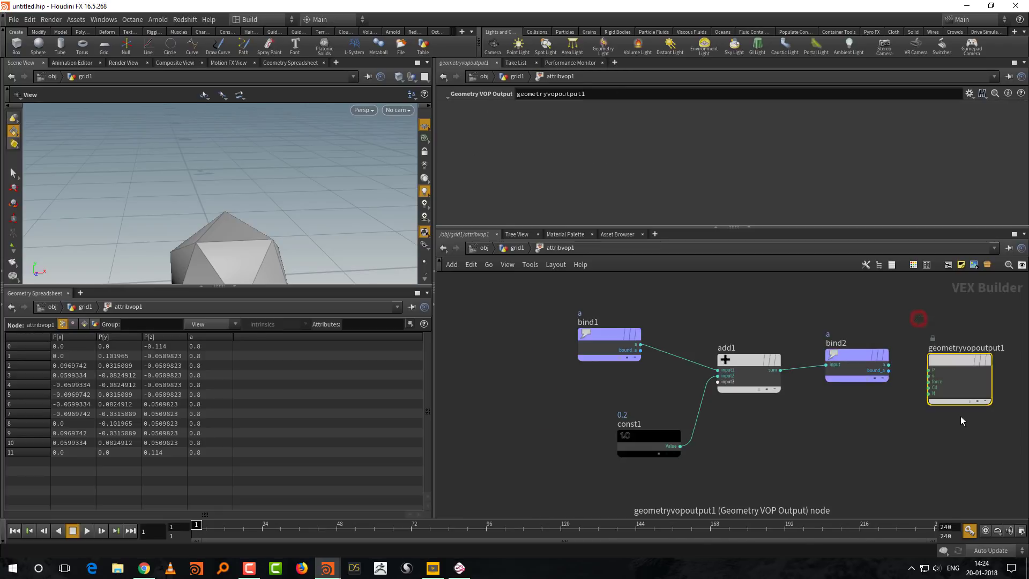
{"action": "key", "text": "Delete"}
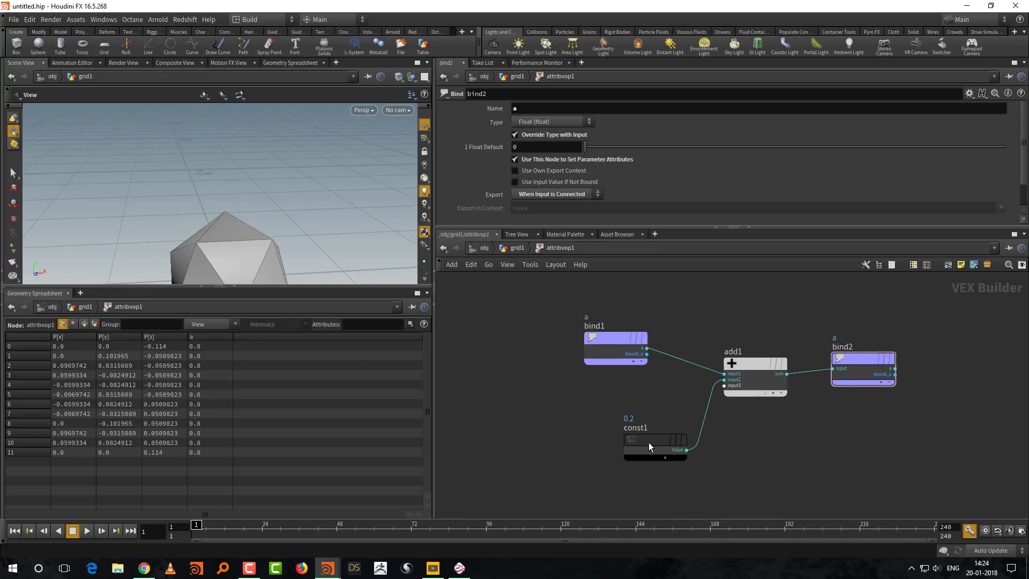
Step: Tidy the VOP network by lining up const1 beneath bind1 and leveling add1 with bind2
{"action": "middle_click_drag", "start_coordinate": [759, 375], "coordinate": [725, 374]}
{"action": "left_click_drag", "start_coordinate": [708, 361], "coordinate": [708, 357]}
{"action": "left_click_drag", "start_coordinate": [806, 355], "coordinate": [815, 355]}
{"action": "middle_click_drag", "start_coordinate": [665, 304], "coordinate": [649, 307]}
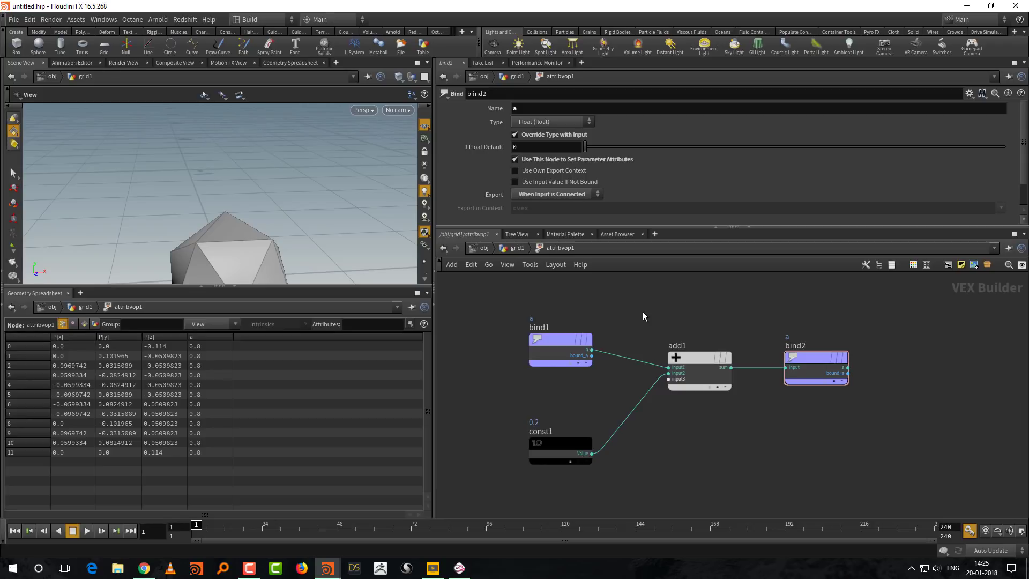
{"action": "middle_click_drag", "start_coordinate": [806, 366], "coordinate": [767, 365]}
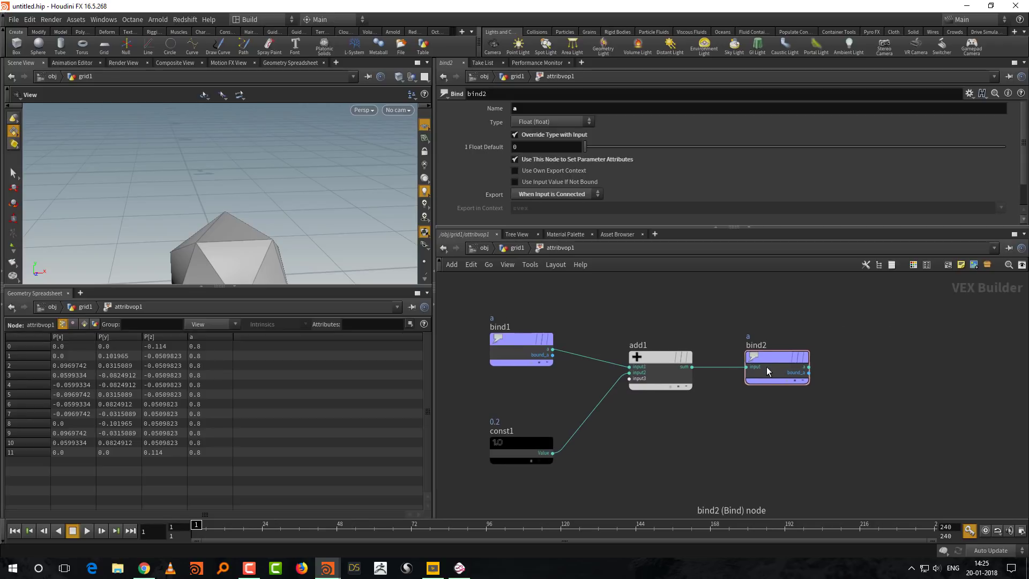
Step: Show the VEX code for the bind2 node and move and enlarge the code window
{"action": "right_click", "coordinate": [770, 359]}
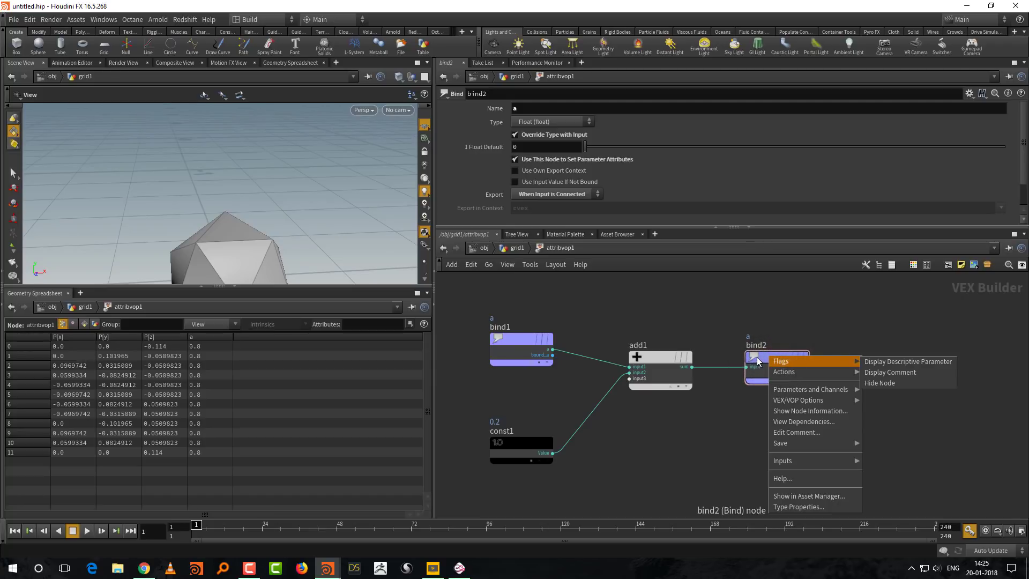
{"action": "right_click", "coordinate": [761, 359]}
{"action": "right_click", "coordinate": [762, 362]}
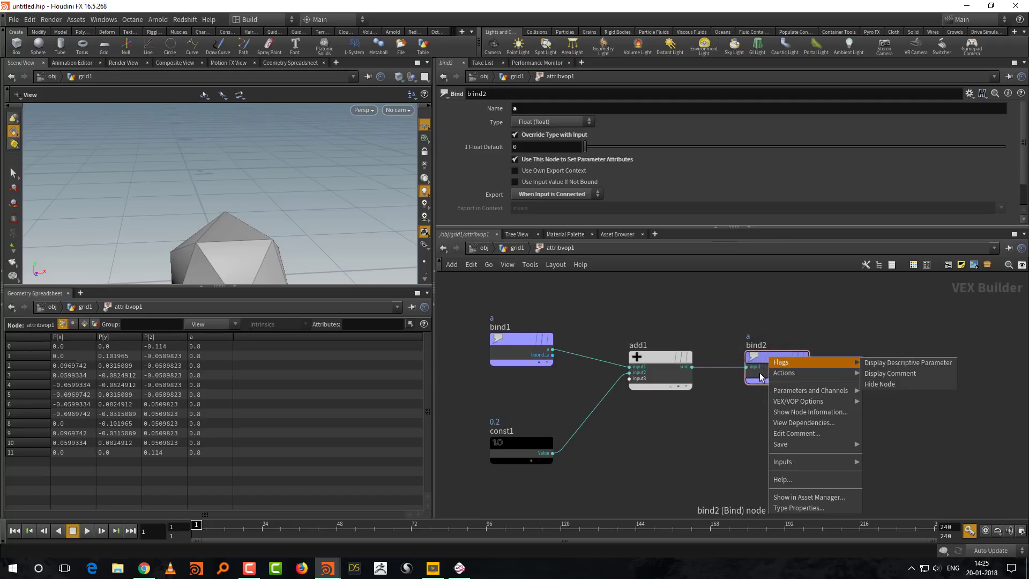
{"action": "mouse_move", "coordinate": [783, 406]}
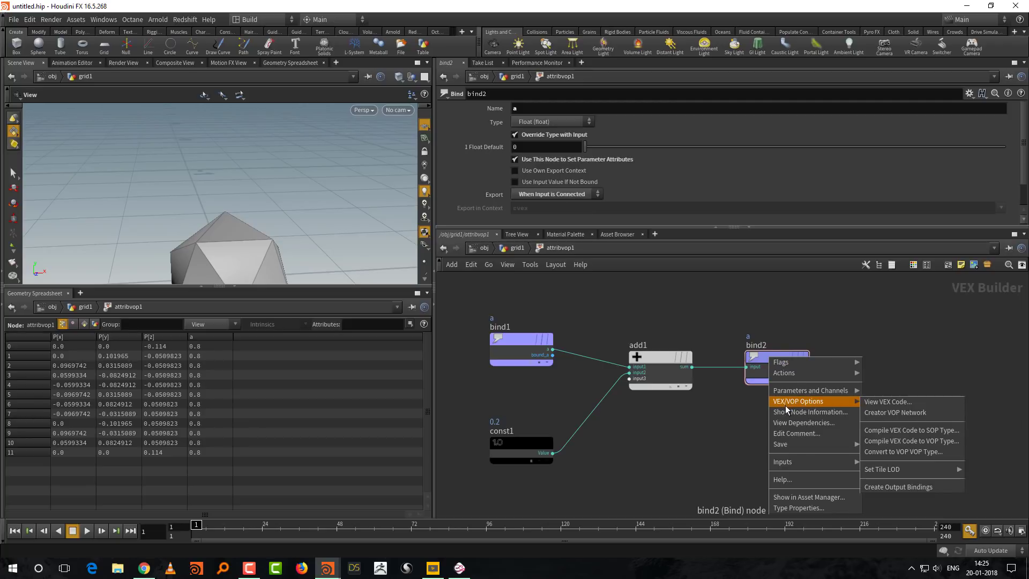
{"action": "left_click", "coordinate": [877, 401]}
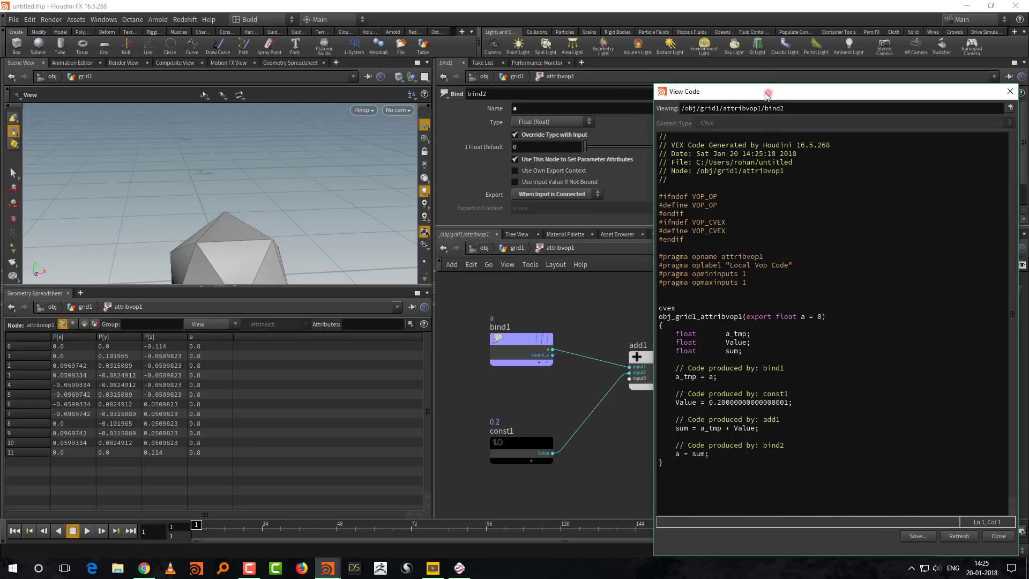
{"action": "left_click_drag", "start_coordinate": [769, 92], "coordinate": [602, 43]}
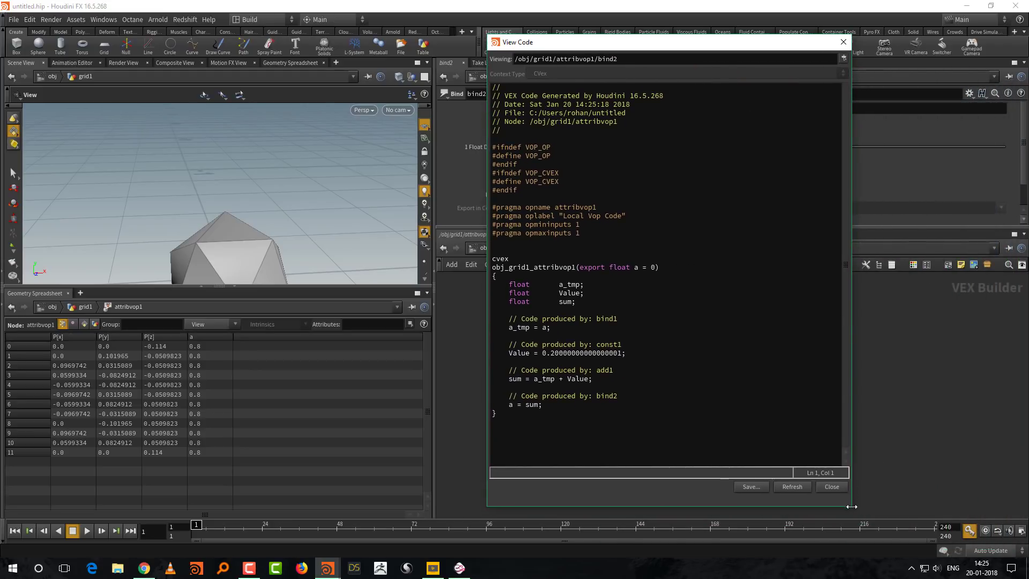
{"action": "left_click_drag", "start_coordinate": [851, 506], "coordinate": [877, 522]}
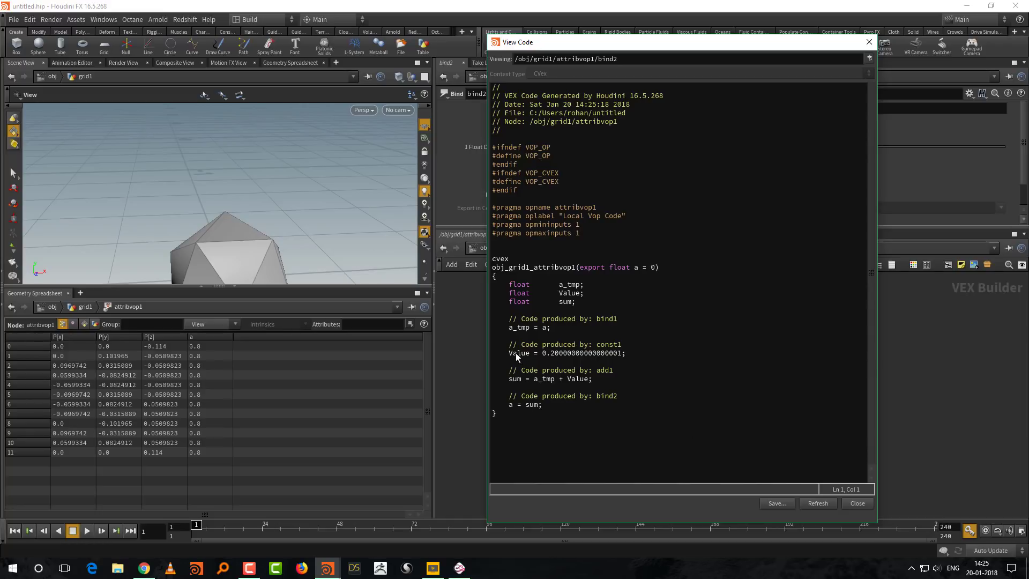
Step: Examine the generated code lines for const1, bind1, add1 and bind2 in the code window
{"action": "left_click_drag", "start_coordinate": [507, 353], "coordinate": [609, 353]}
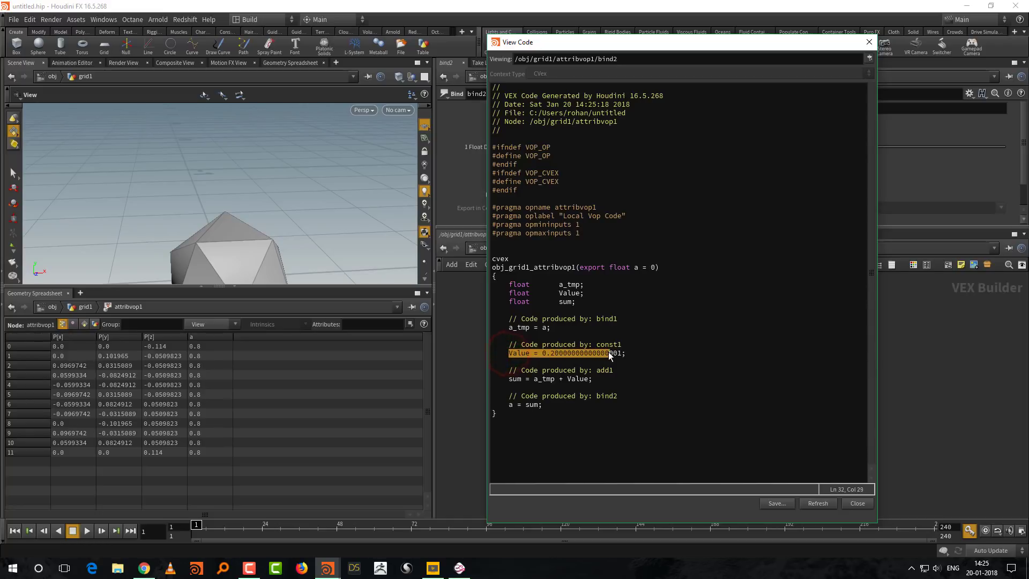
{"action": "left_click", "coordinate": [516, 329]}
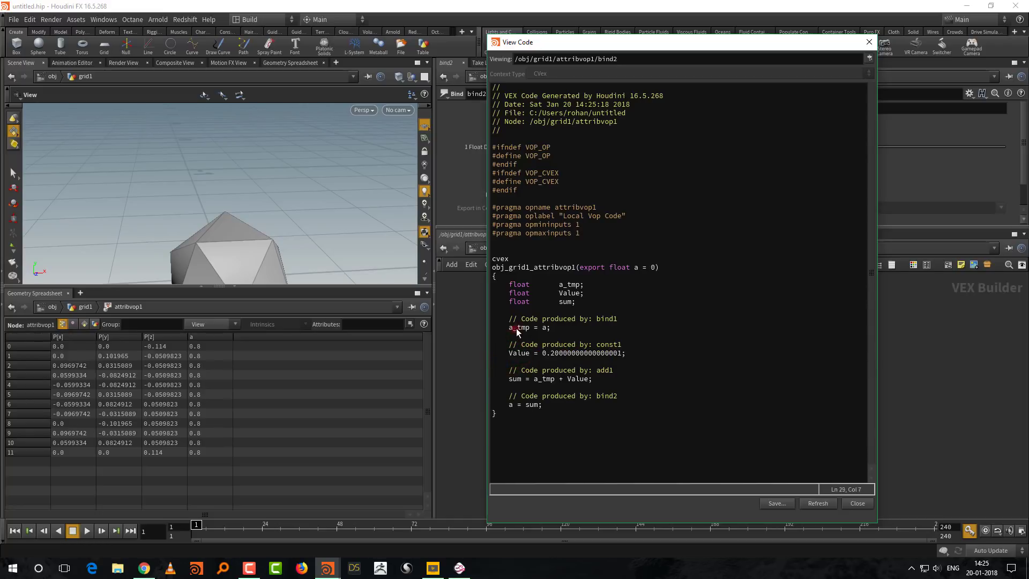
{"action": "double_click", "coordinate": [544, 327]}
{"action": "double_click", "coordinate": [535, 380]}
{"action": "double_click", "coordinate": [577, 379]}
{"action": "left_click", "coordinate": [536, 404]}
Step: Switch to Mischief, handwrite "@a = @ + 0.2;" in blank space beneath the earlier notes, and return to Houdini
{"action": "left_click", "coordinate": [460, 568]}
{"action": "left_click_drag", "start_coordinate": [453, 479], "coordinate": [465, 306]}
{"action": "key", "text": "b"}
{"action": "mouse_move", "coordinate": [212, 368]}
{"action": "left_mouse_down"}
{"action": "mouse_move", "coordinate": [180, 375]}
{"action": "mouse_move", "coordinate": [216, 411]}
{"action": "left_mouse_up"}
{"action": "left_click_drag", "start_coordinate": [267, 367], "coordinate": [298, 396]}
{"action": "mouse_move", "coordinate": [344, 370]}
{"action": "left_mouse_down"}
{"action": "mouse_move", "coordinate": [377, 371]}
{"action": "mouse_move", "coordinate": [379, 383]}
{"action": "left_mouse_up"}
{"action": "left_click_drag", "start_coordinate": [471, 371], "coordinate": [491, 403]}
{"action": "left_click_drag", "start_coordinate": [526, 360], "coordinate": [528, 394]}
{"action": "mouse_move", "coordinate": [505, 379]}
{"action": "left_mouse_down"}
{"action": "mouse_move", "coordinate": [588, 378]}
{"action": "mouse_move", "coordinate": [603, 359]}
{"action": "mouse_move", "coordinate": [687, 367]}
{"action": "mouse_move", "coordinate": [704, 416]}
{"action": "left_mouse_up"}
{"action": "left_click", "coordinate": [618, 365]}
{"action": "left_click", "coordinate": [712, 342]}
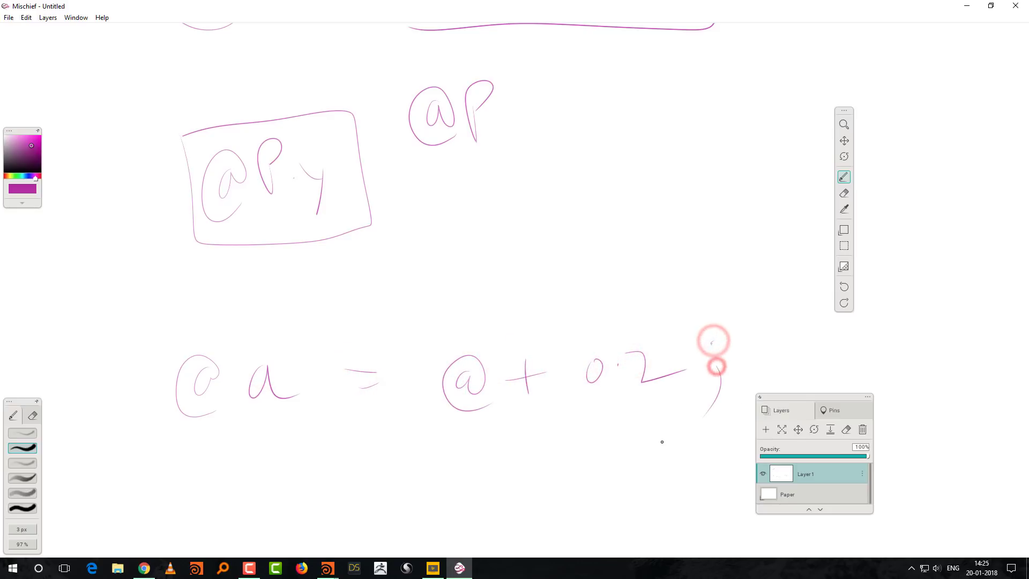
{"action": "left_click", "coordinate": [967, 5]}
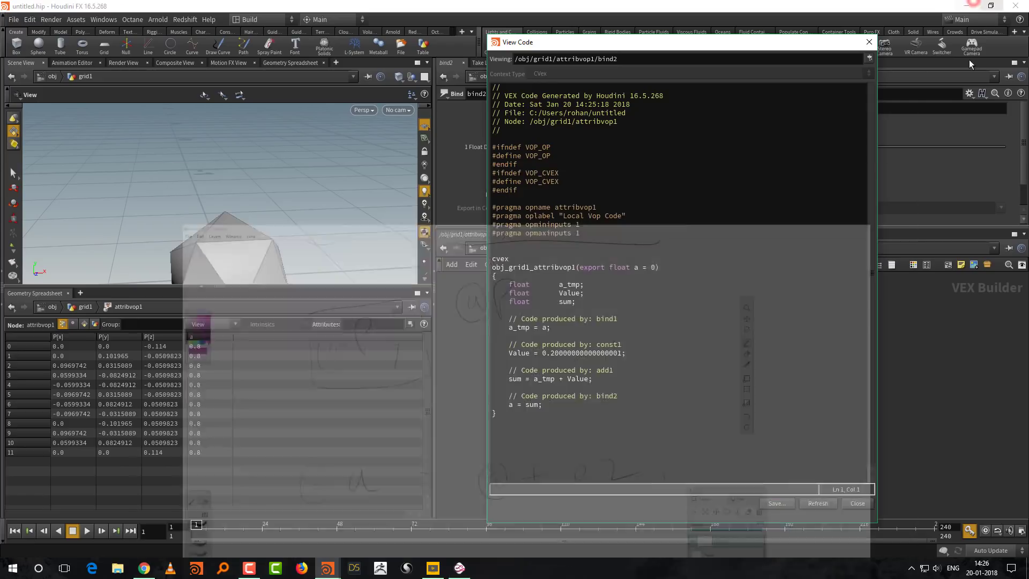
Step: Close the VEX code window and enlarge the scene view above the Geometry Spreadsheet
{"action": "left_click", "coordinate": [860, 504]}
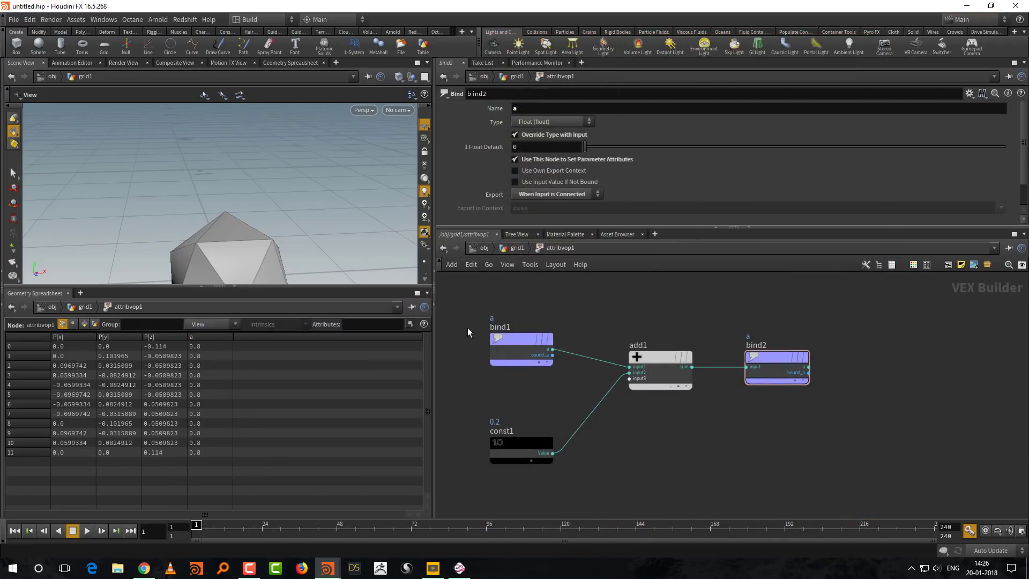
{"action": "left_click", "coordinate": [347, 285]}
{"action": "left_click_drag", "start_coordinate": [332, 302], "coordinate": [292, 294]}
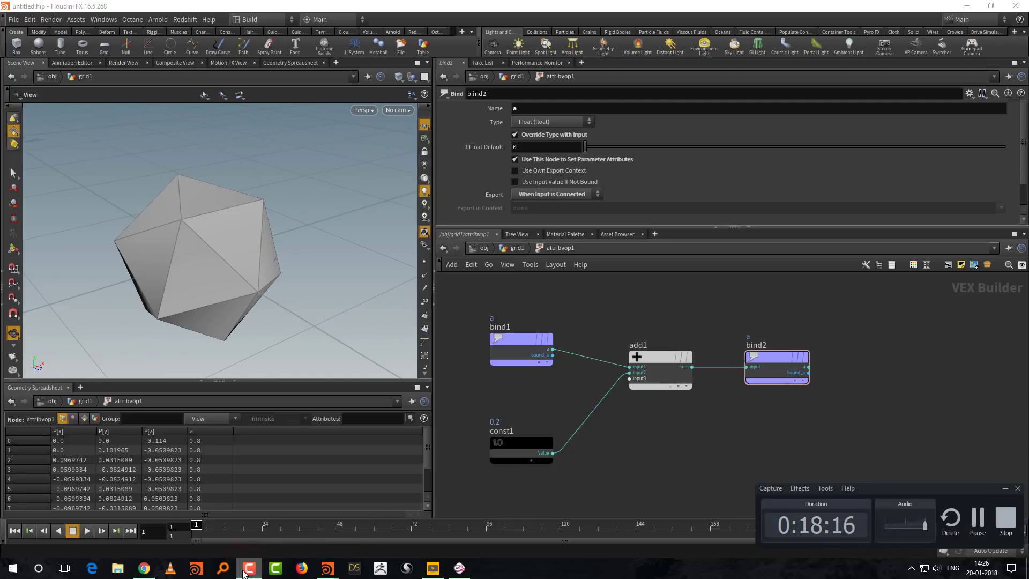
Step: Go up to the grid1 geometry network, delete every node except grid1, and move grid1 toward the network's middle
{"action": "key", "text": "u"}
{"action": "left_click_drag", "start_coordinate": [541, 287], "coordinate": [816, 497]}
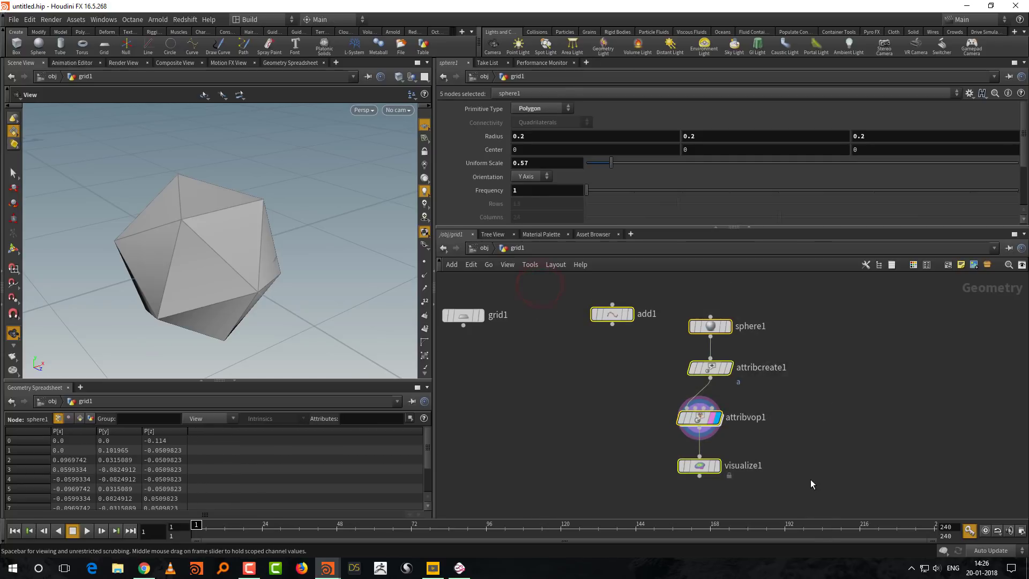
{"action": "key", "text": "Delete"}
{"action": "left_click_drag", "start_coordinate": [461, 315], "coordinate": [669, 353]}
{"action": "mouse_move", "coordinate": [258, 236]}
{"action": "left_mouse_down"}
{"action": "mouse_move", "coordinate": [236, 251]}
{"action": "mouse_move", "coordinate": [218, 309]}
{"action": "mouse_move", "coordinate": [219, 295]}
{"action": "mouse_move", "coordinate": [191, 335]}
{"action": "mouse_move", "coordinate": [235, 313]}
{"action": "mouse_move", "coordinate": [248, 248]}
{"action": "left_mouse_up"}
{"action": "left_click_drag", "start_coordinate": [273, 378], "coordinate": [275, 389]}
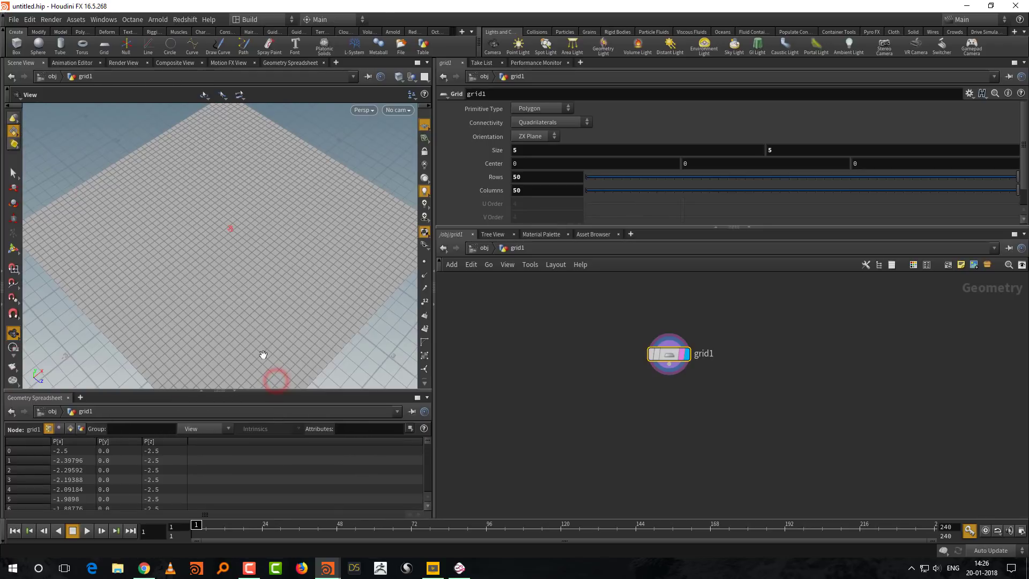
{"action": "left_click_drag", "start_coordinate": [278, 284], "coordinate": [213, 291]}
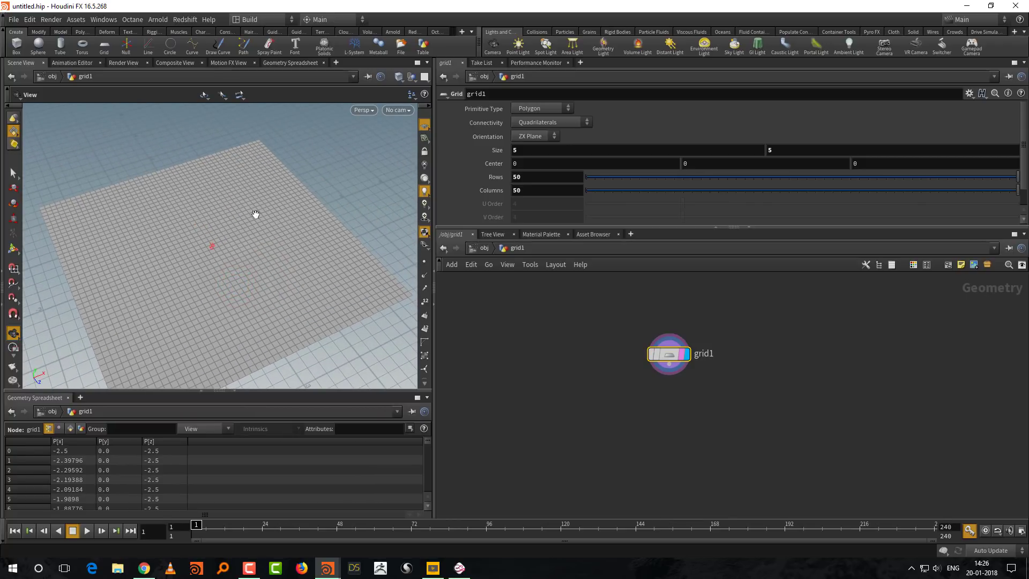
{"action": "scroll", "coordinate": [684, 390], "scroll_direction": "up", "scroll_amount": 2}
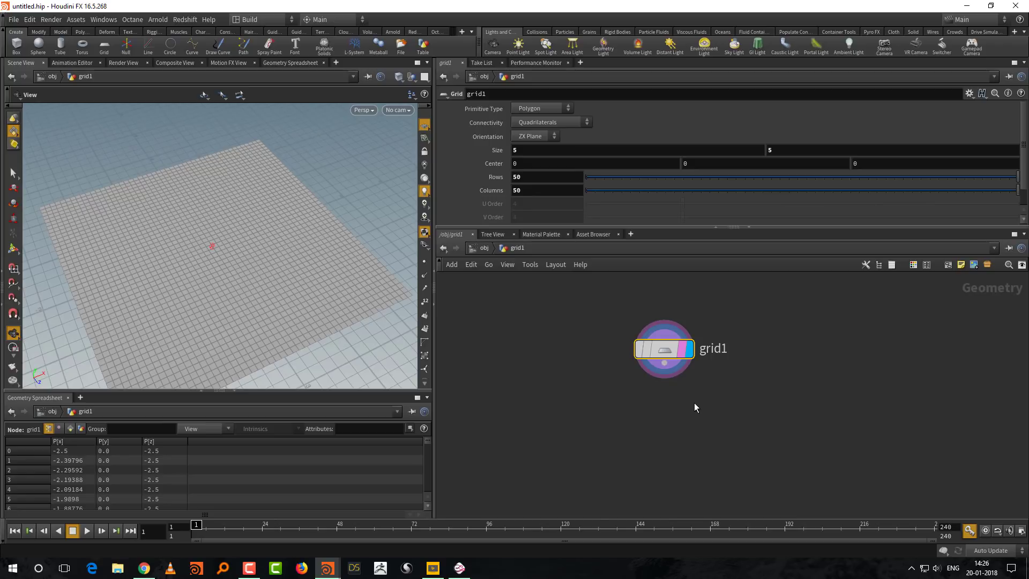
{"action": "middle_click_drag", "start_coordinate": [681, 422], "coordinate": [667, 429]}
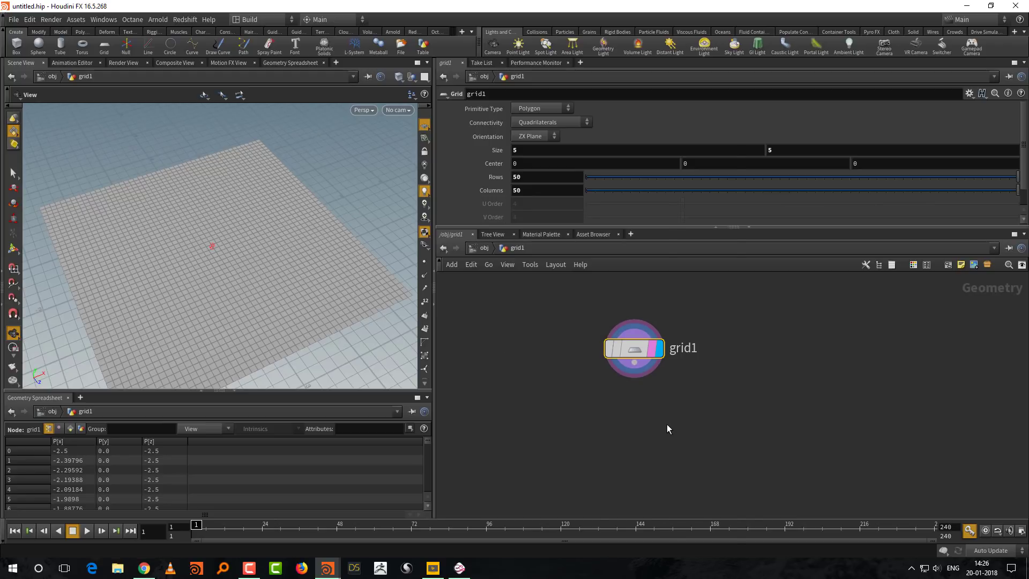
{"action": "key", "text": "Tab"}
{"action": "mouse_move", "coordinate": [702, 264]}
{"action": "left_click", "coordinate": [774, 143]}
{"action": "left_click", "coordinate": [785, 397]}
{"action": "left_click", "coordinate": [536, 162]}
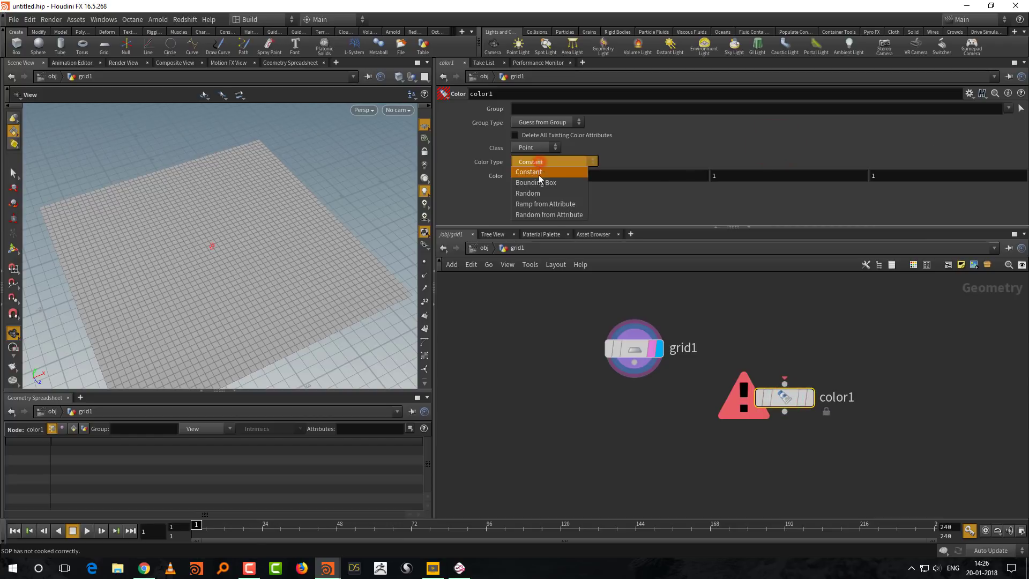
{"action": "left_click", "coordinate": [545, 204]}
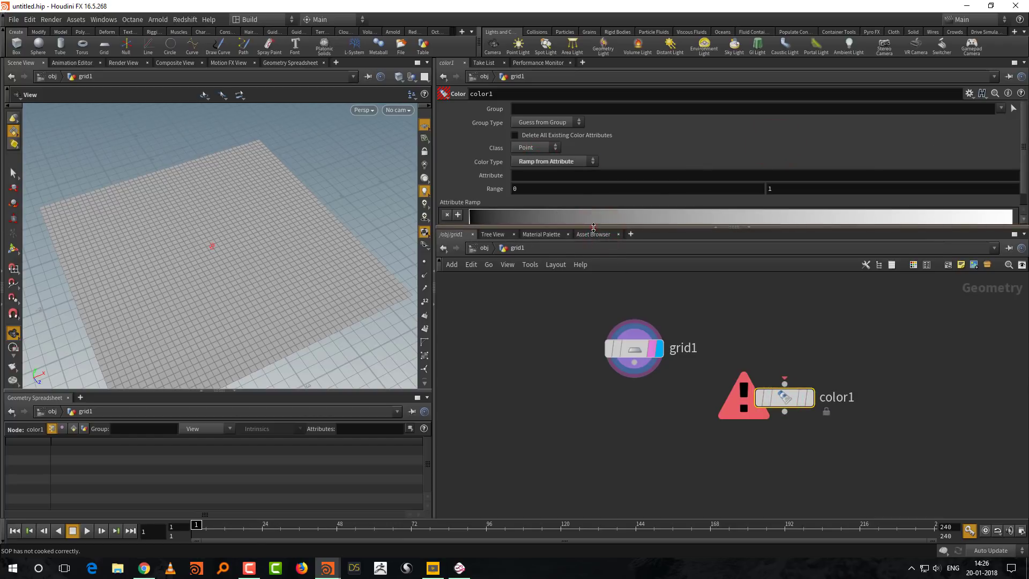
{"action": "left_click_drag", "start_coordinate": [593, 227], "coordinate": [593, 270]}
{"action": "key", "text": "Delete"}
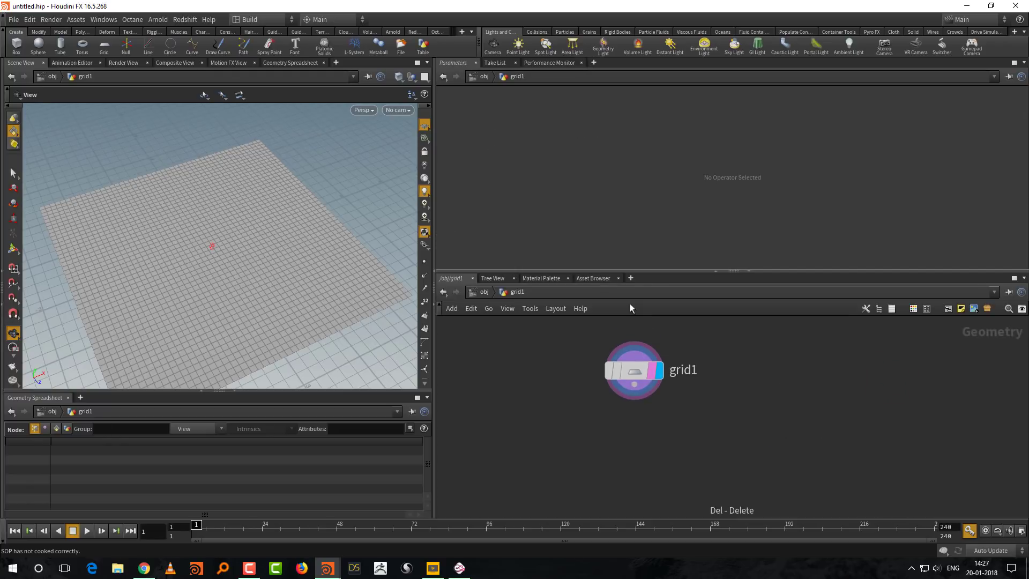
Step: Shrink the parameter pane to give the network more room and collapse the Geometry Spreadsheet pane
{"action": "left_click_drag", "start_coordinate": [660, 271], "coordinate": [666, 218]}
{"action": "scroll", "coordinate": [264, 344], "scroll_direction": "up", "scroll_amount": 2}
{"action": "scroll", "coordinate": [265, 343], "scroll_direction": "down", "scroll_amount": 2}
{"action": "left_click", "coordinate": [237, 391]}
Step: Add a Sphere node beside grid1 in the geometry network
{"action": "middle_click_drag", "start_coordinate": [583, 420], "coordinate": [607, 410]}
{"action": "key", "text": "Tab"}
{"action": "type", "text": "sphere"}
{"action": "key", "text": "Return"}
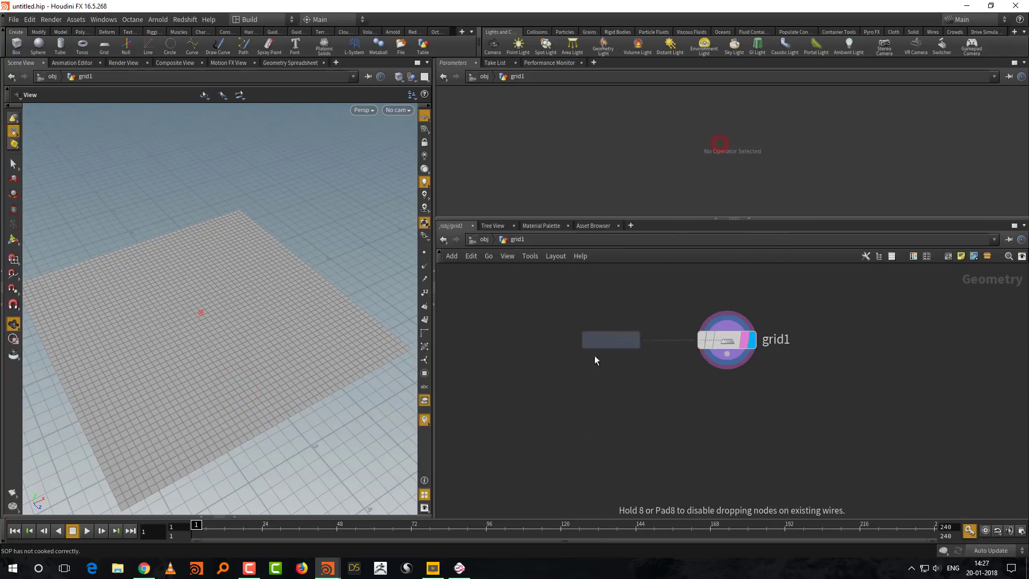
{"action": "left_click", "coordinate": [570, 374]}
Step: Add a displayed Copy to Points node with sphere1 in its first input and grid1 in its second
{"action": "key", "text": "Tab"}
{"action": "type", "text": "c"}
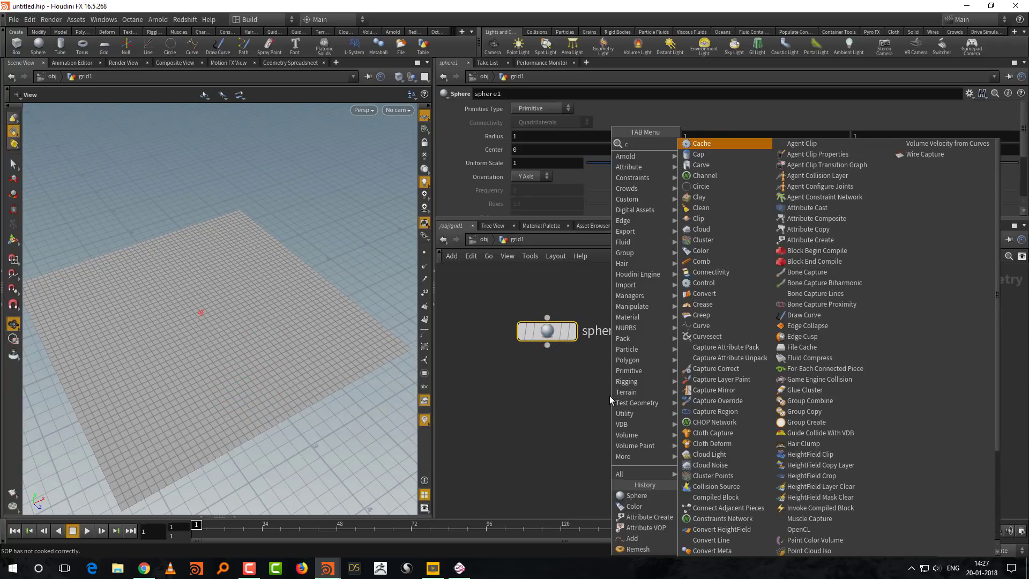
{"action": "type", "text": "opy"}
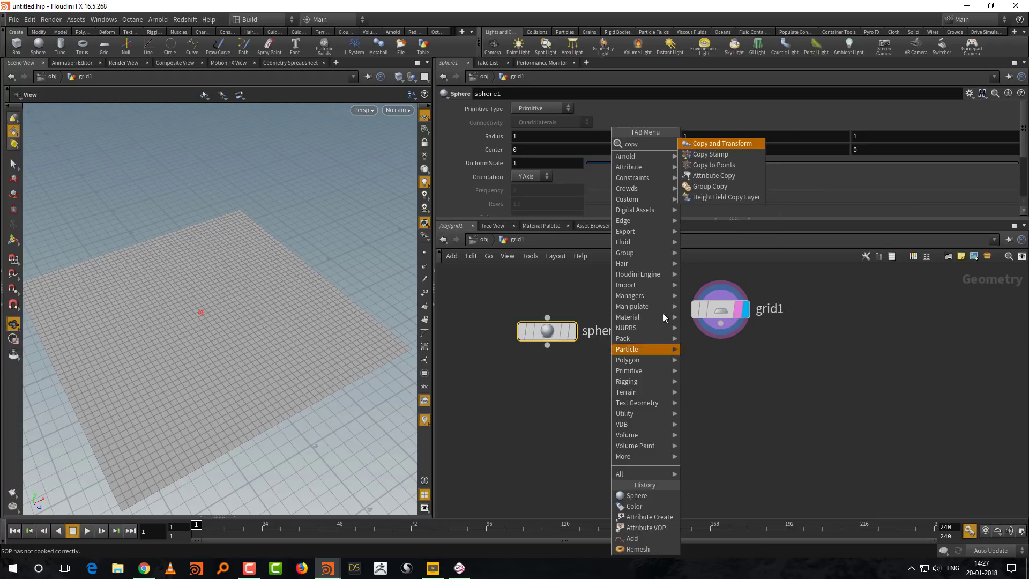
{"action": "left_click", "coordinate": [732, 165]}
{"action": "left_click", "coordinate": [639, 443]}
{"action": "left_click_drag", "start_coordinate": [548, 346], "coordinate": [629, 427]}
{"action": "left_click_drag", "start_coordinate": [721, 324], "coordinate": [649, 443]}
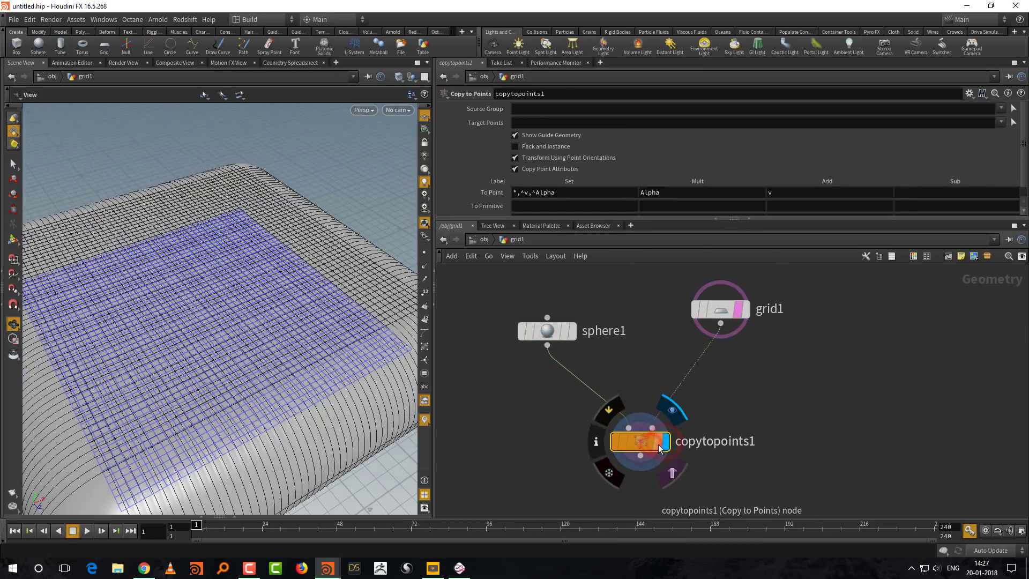
Step: Set sphere1's radius to 0.1 on all three axes and its uniform scale to 0.41
{"action": "left_click", "coordinate": [563, 332]}
{"action": "middle_click_drag", "start_coordinate": [496, 136], "coordinate": [435, 145]}
{"action": "left_click_drag", "start_coordinate": [630, 162], "coordinate": [604, 162]}
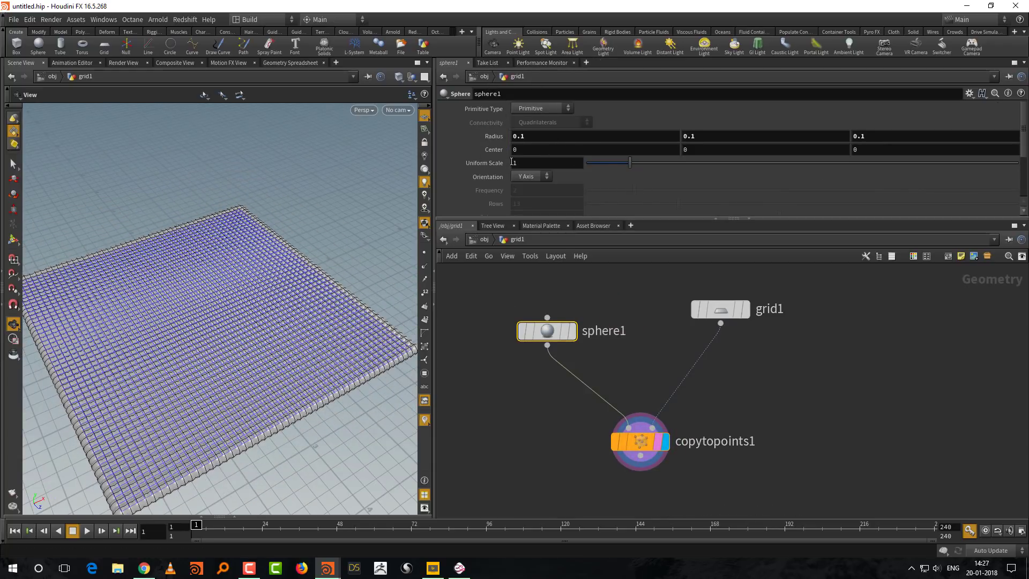
Step: Add a Null node beneath copytopoints1, connect it to the copy output, and display it
{"action": "key", "text": "Tab"}
{"action": "type", "text": "null"}
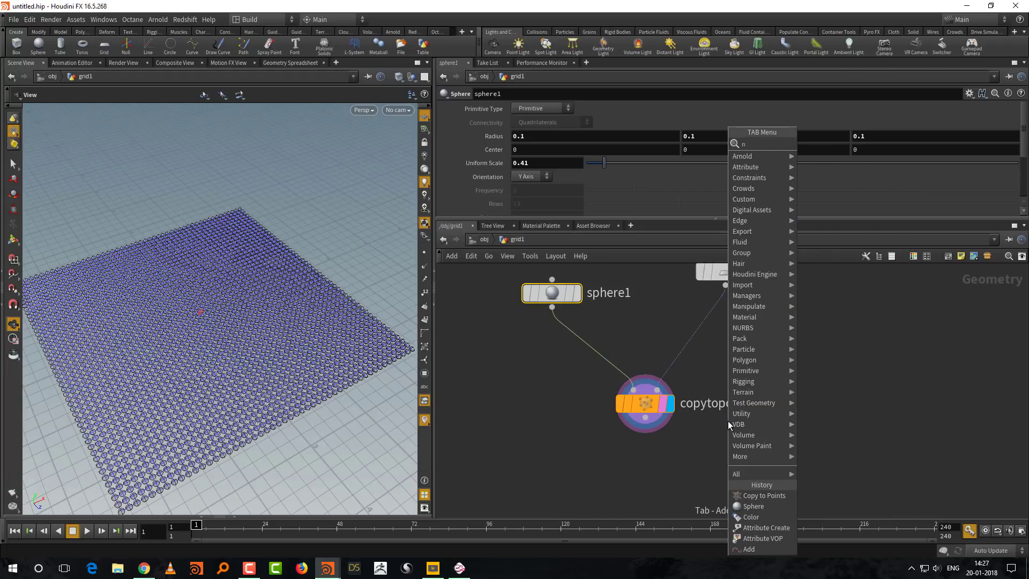
{"action": "left_click", "coordinate": [814, 144]}
{"action": "left_click", "coordinate": [644, 470]}
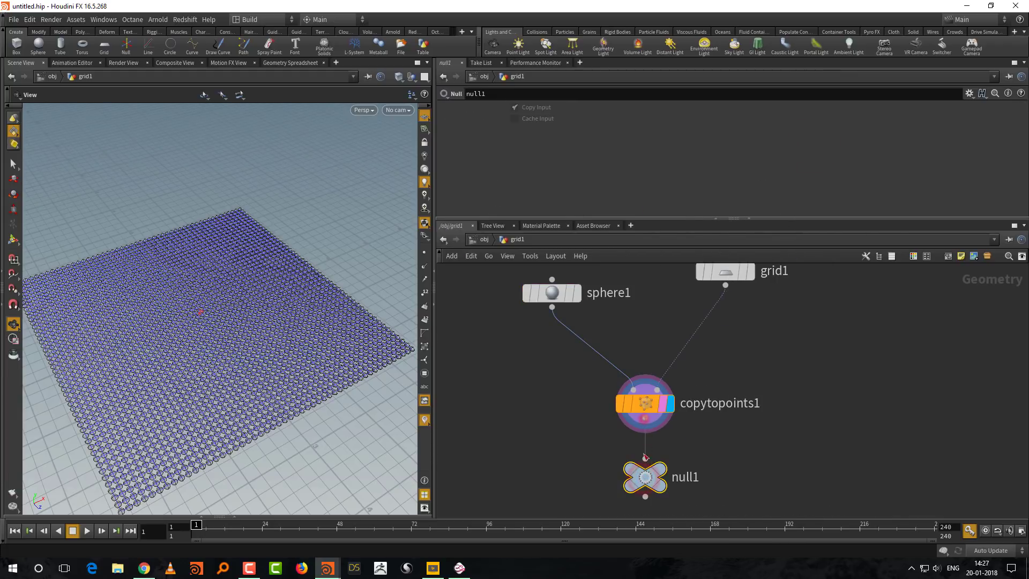
{"action": "left_click", "coordinate": [677, 445]}
{"action": "middle_click_drag", "start_coordinate": [282, 442], "coordinate": [295, 425]}
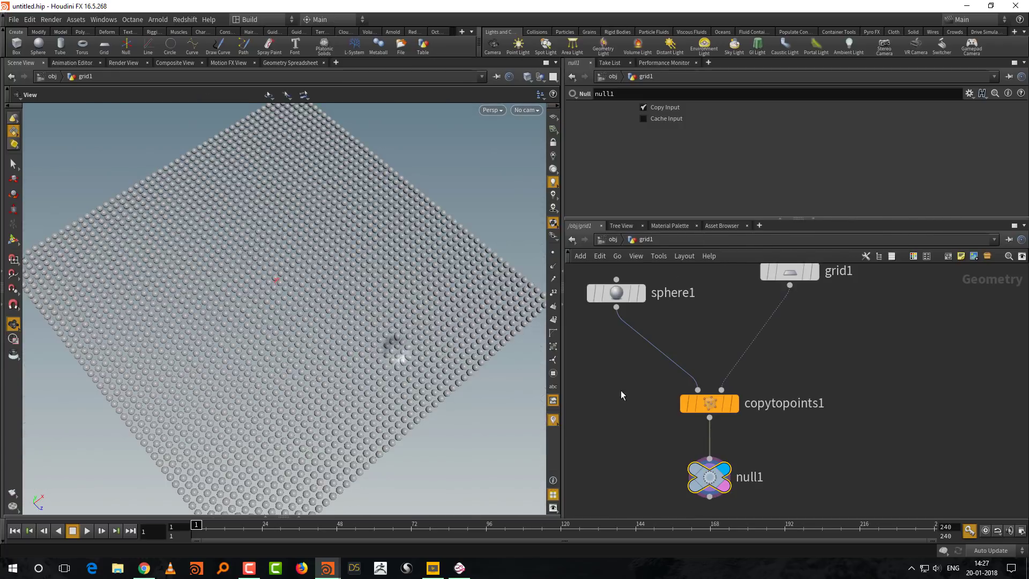
Step: Examine the Copy to Points parameters and grid1's size and row/column settings alongside the copied spheres
{"action": "left_click_drag", "start_coordinate": [615, 384], "coordinate": [828, 398]}
{"action": "left_click_drag", "start_coordinate": [735, 219], "coordinate": [710, 291]}
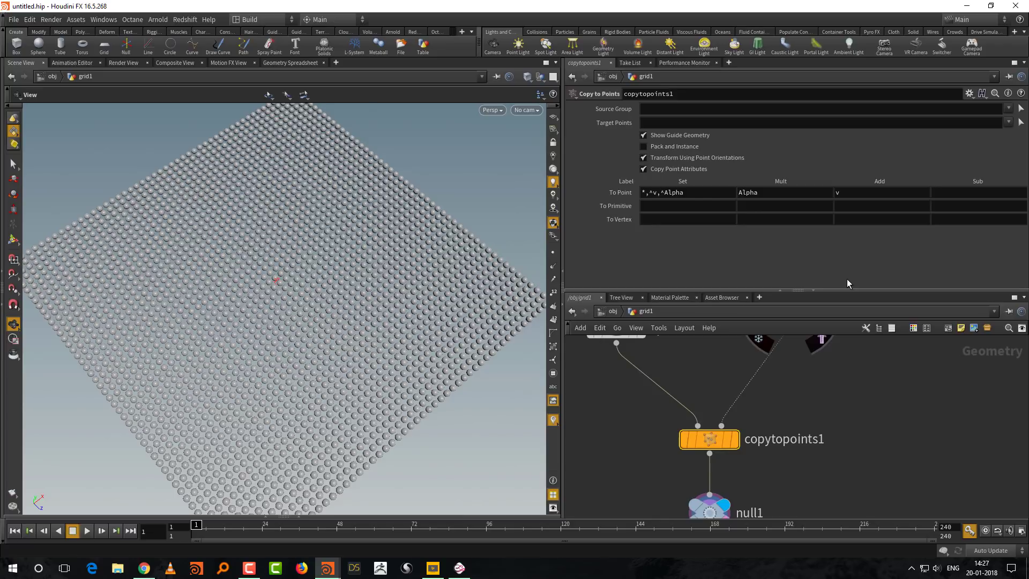
{"action": "middle_click_drag", "start_coordinate": [822, 335], "coordinate": [852, 329]}
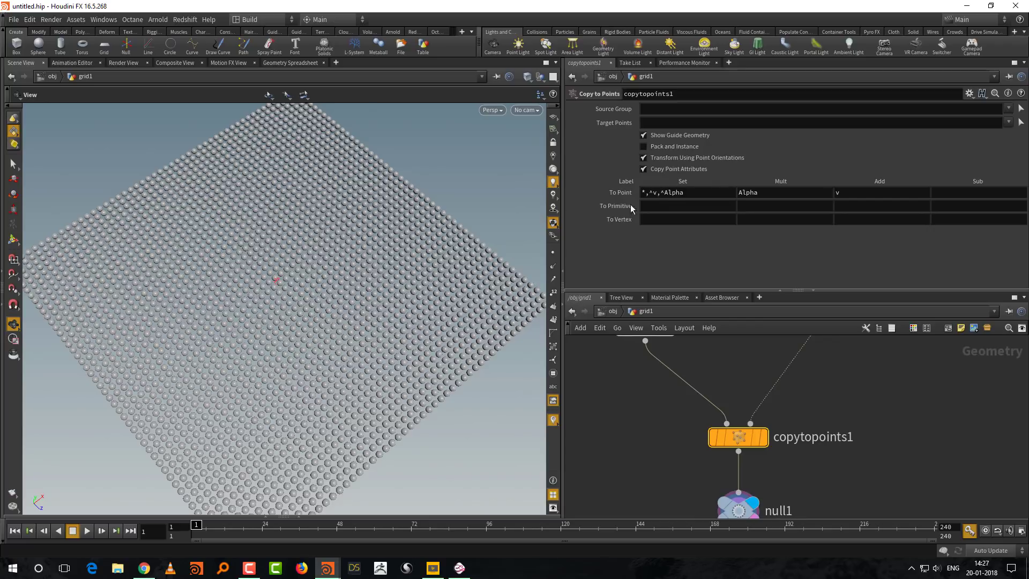
{"action": "middle_click_drag", "start_coordinate": [832, 395], "coordinate": [795, 414]}
{"action": "left_click", "coordinate": [783, 347]}
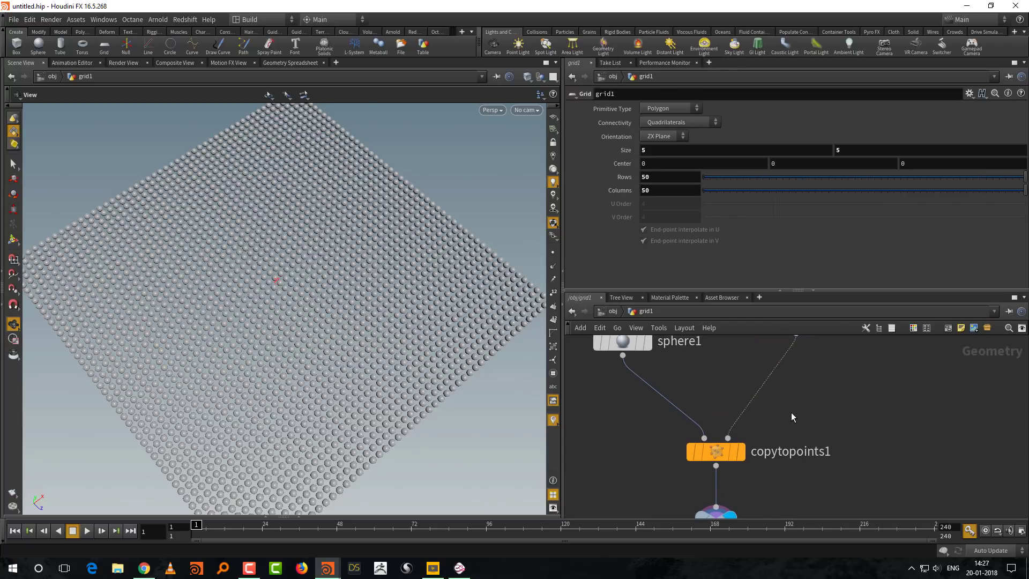
{"action": "left_click", "coordinate": [716, 452]}
{"action": "left_click_drag", "start_coordinate": [373, 349], "coordinate": [207, 355]}
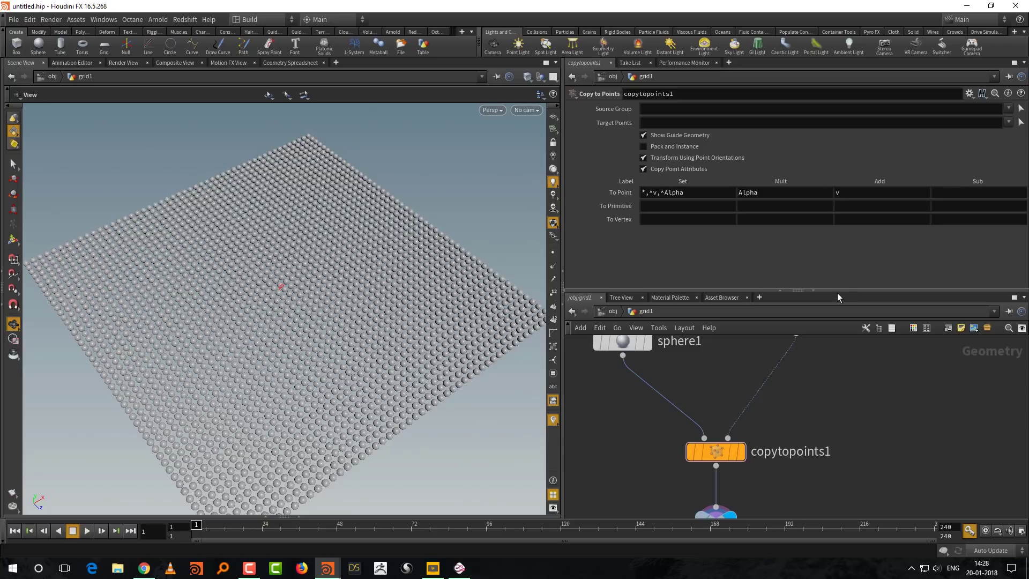
Step: Move sphere1, copytopoints1 and null1 further down to make room beneath grid1 in the network
{"action": "left_click_drag", "start_coordinate": [838, 292], "coordinate": [836, 244]}
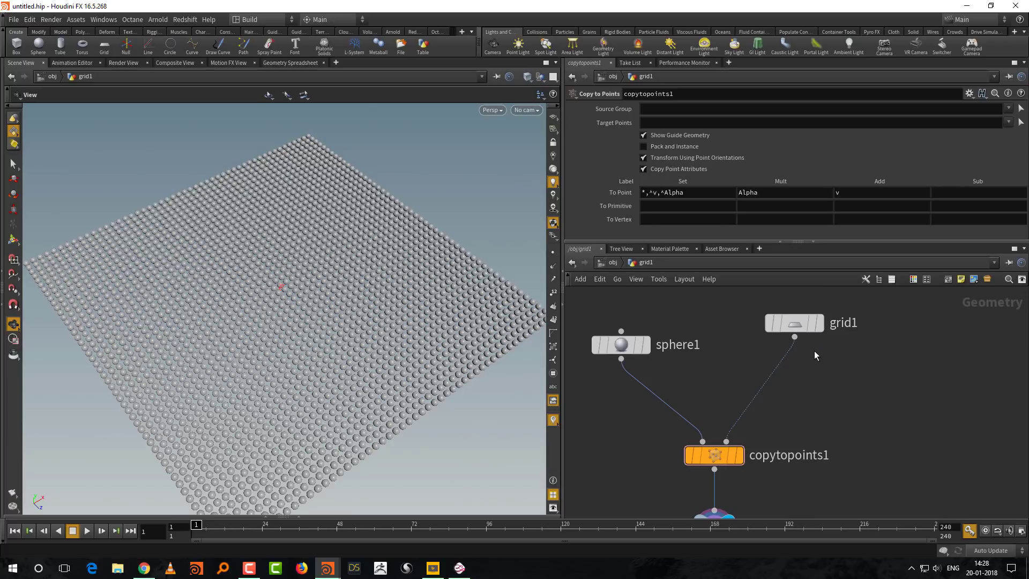
{"action": "scroll", "coordinate": [856, 382], "scroll_direction": "down", "scroll_amount": 3}
{"action": "left_click_drag", "start_coordinate": [641, 360], "coordinate": [763, 507]}
{"action": "left_click_drag", "start_coordinate": [757, 431], "coordinate": [762, 464]}
{"action": "left_click", "coordinate": [817, 407]}
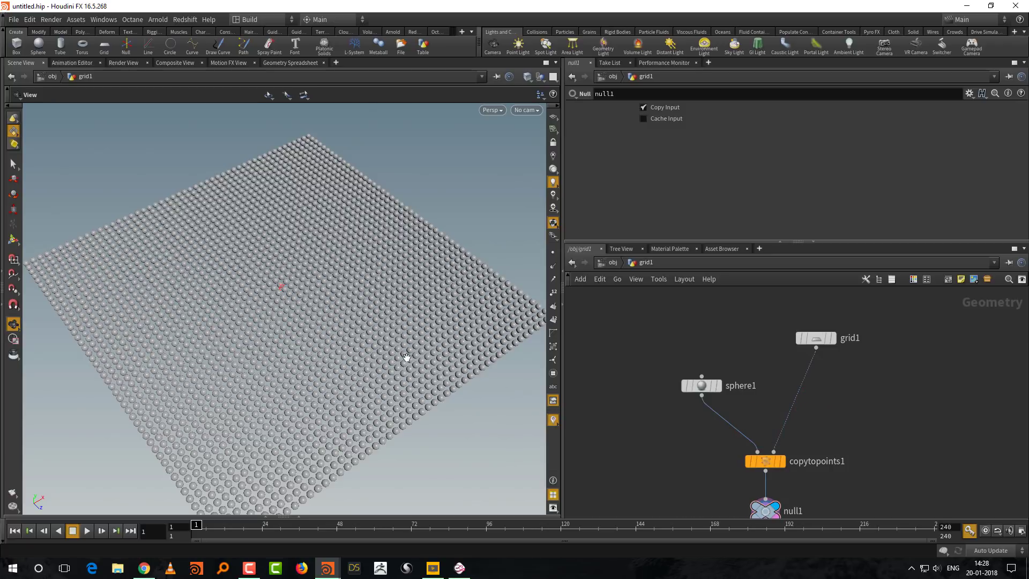
{"action": "middle_click_drag", "start_coordinate": [819, 400], "coordinate": [808, 401]}
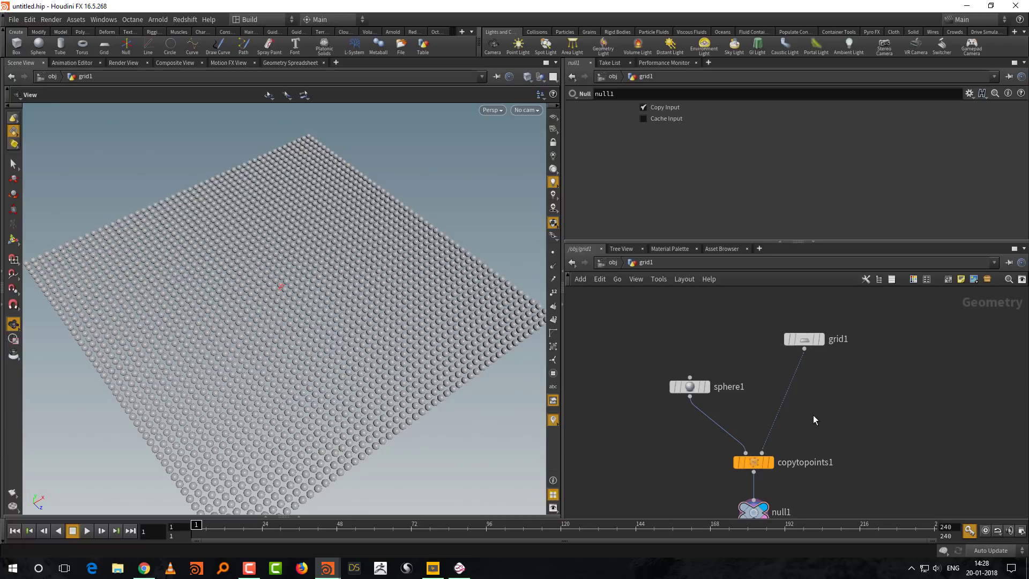
{"action": "key", "text": "alt+Tab"}
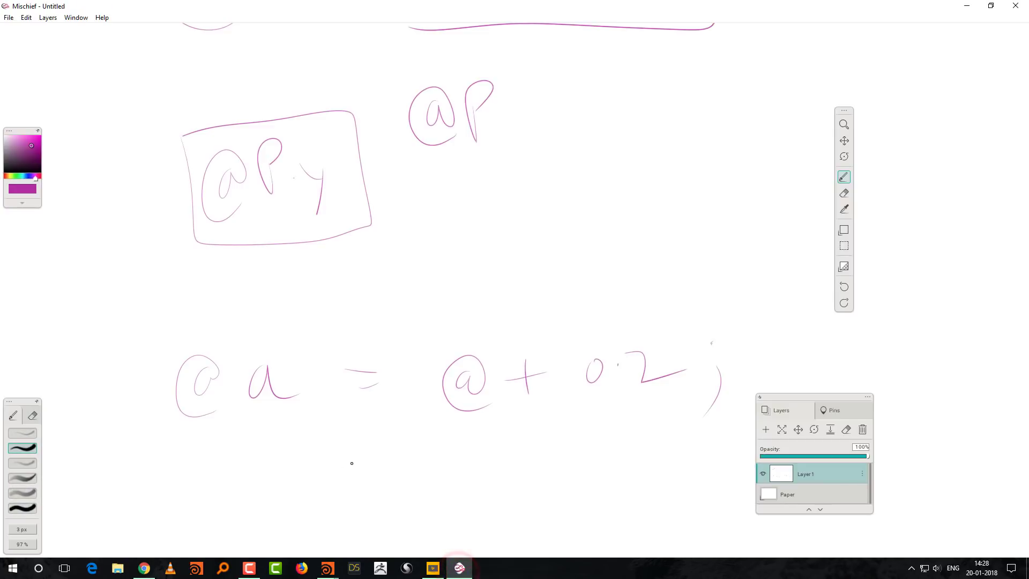
{"action": "left_click_drag", "start_coordinate": [363, 480], "coordinate": [399, 361]}
{"action": "mouse_move", "coordinate": [238, 416]}
{"action": "left_mouse_down"}
{"action": "mouse_move", "coordinate": [226, 406]}
{"action": "mouse_move", "coordinate": [239, 459]}
{"action": "left_mouse_up"}
{"action": "mouse_move", "coordinate": [267, 424]}
{"action": "left_mouse_down"}
{"action": "mouse_move", "coordinate": [288, 438]}
{"action": "mouse_move", "coordinate": [328, 432]}
{"action": "left_mouse_up"}
{"action": "left_click_drag", "start_coordinate": [332, 396], "coordinate": [345, 444]}
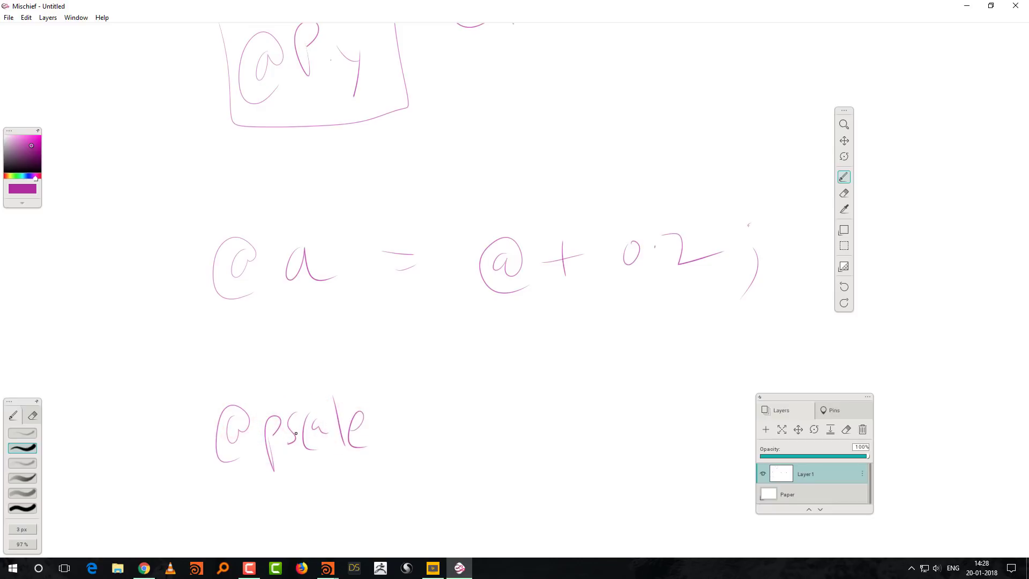
{"action": "mouse_move", "coordinate": [185, 393]}
{"action": "left_mouse_down"}
{"action": "mouse_move", "coordinate": [400, 374]}
{"action": "mouse_move", "coordinate": [290, 496]}
{"action": "mouse_move", "coordinate": [163, 387]}
{"action": "left_mouse_up"}
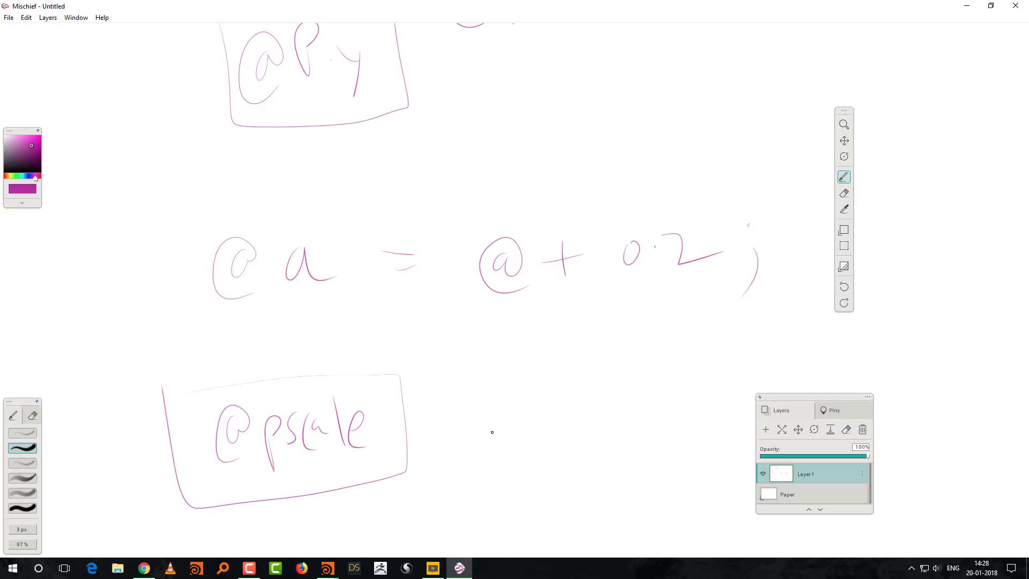
{"action": "left_click", "coordinate": [967, 6]}
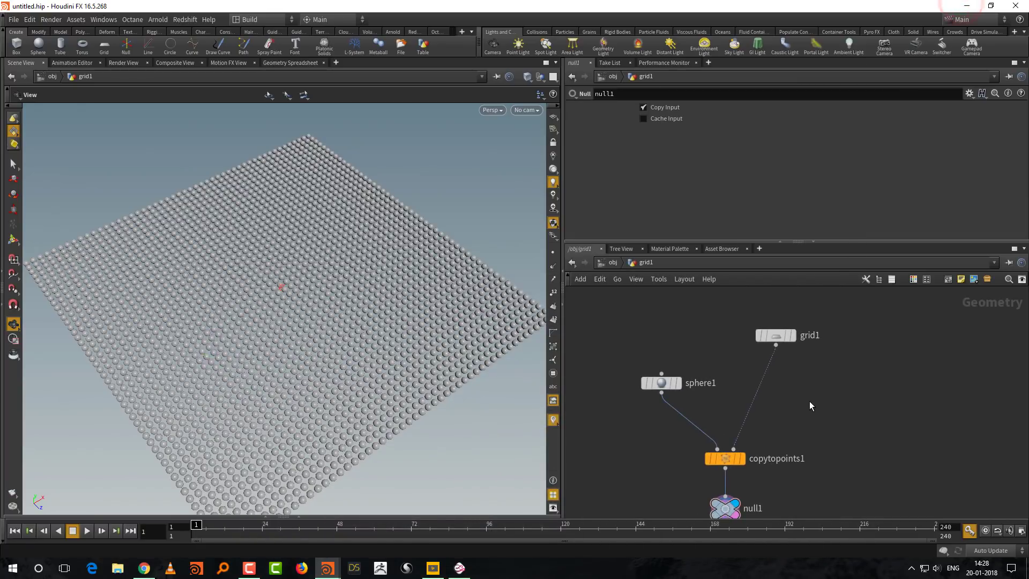
Step: Insert an Attribute Wrangle node between grid1 and the second input of copytopoints1
{"action": "key", "text": "Tab"}
{"action": "mouse_move", "coordinate": [809, 402]}
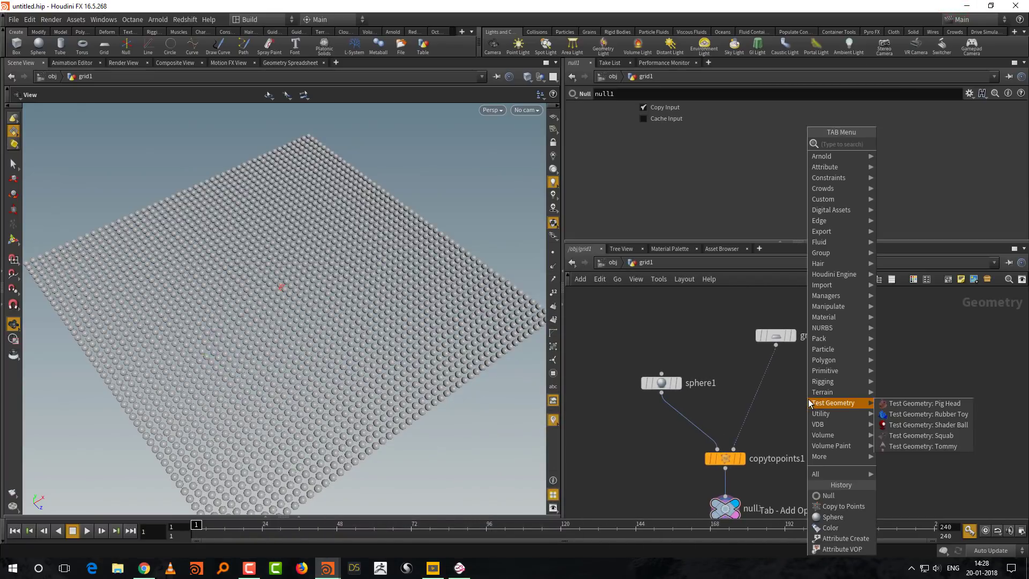
{"action": "type", "text": "wrang"}
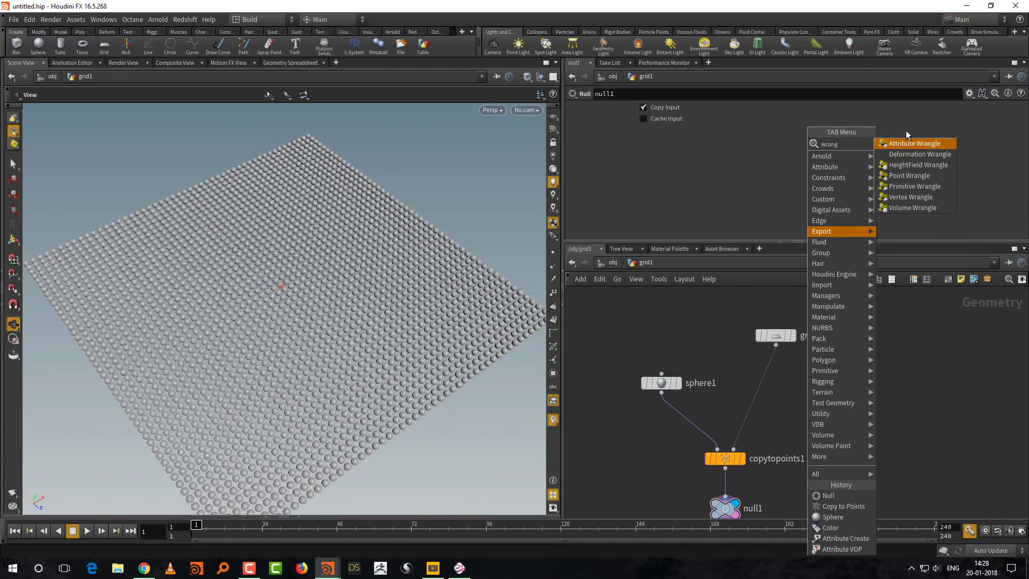
{"action": "left_click", "coordinate": [913, 143]}
{"action": "left_click", "coordinate": [771, 382]}
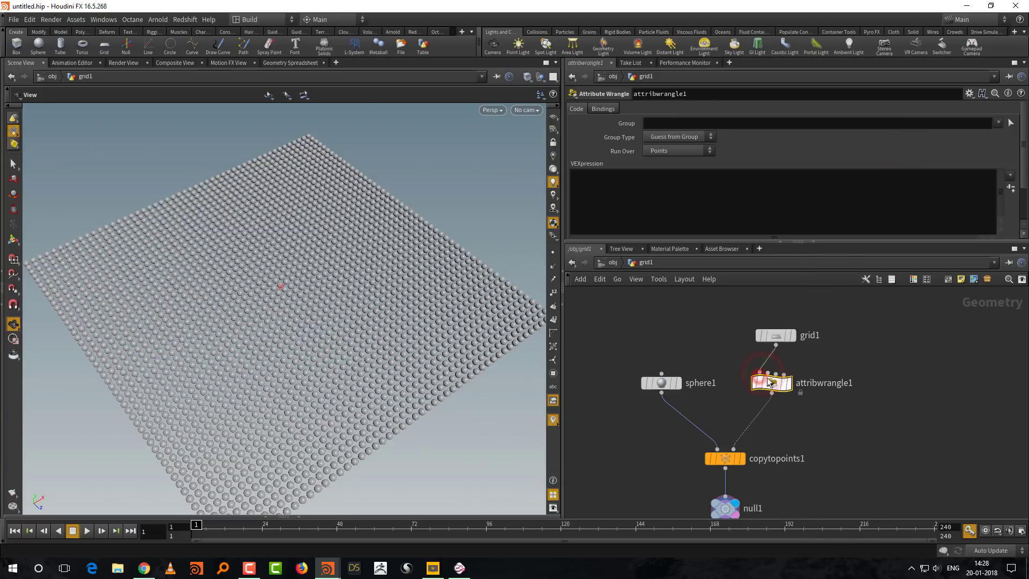
{"action": "left_click", "coordinate": [604, 181]}
{"action": "type", "text": "@pscale = 0;"}
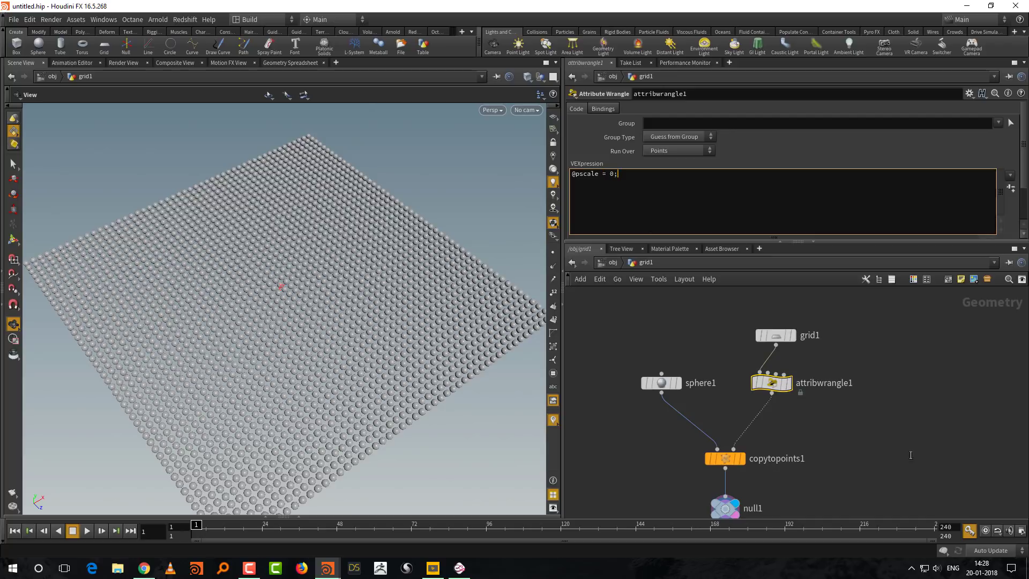
{"action": "left_click", "coordinate": [820, 424]}
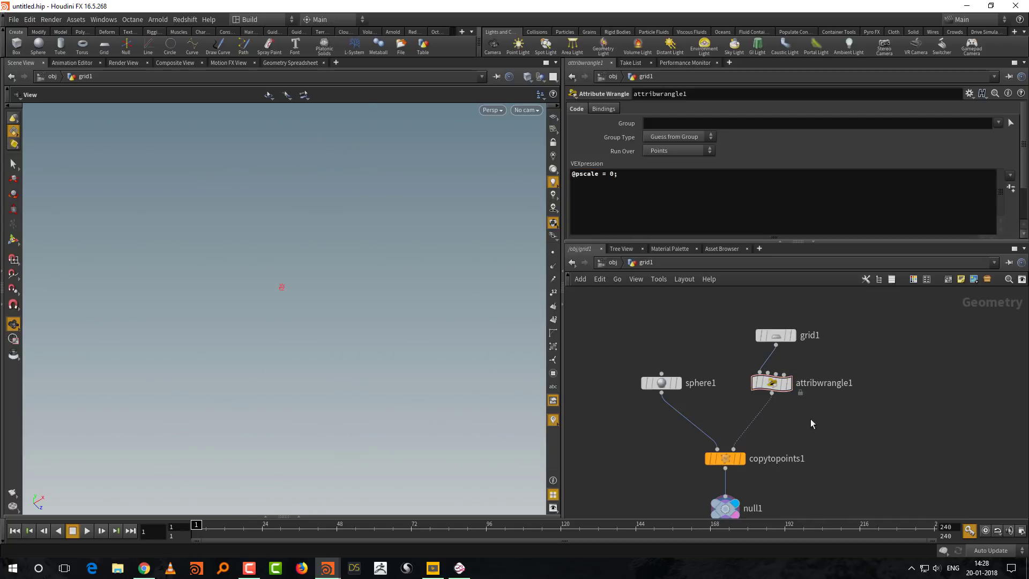
{"action": "left_click", "coordinate": [553, 252]}
{"action": "left_click", "coordinate": [554, 255]}
Step: Try pscale values of 1.2 and 0.5 in the wrangle's expression
{"action": "double_click", "coordinate": [613, 174]}
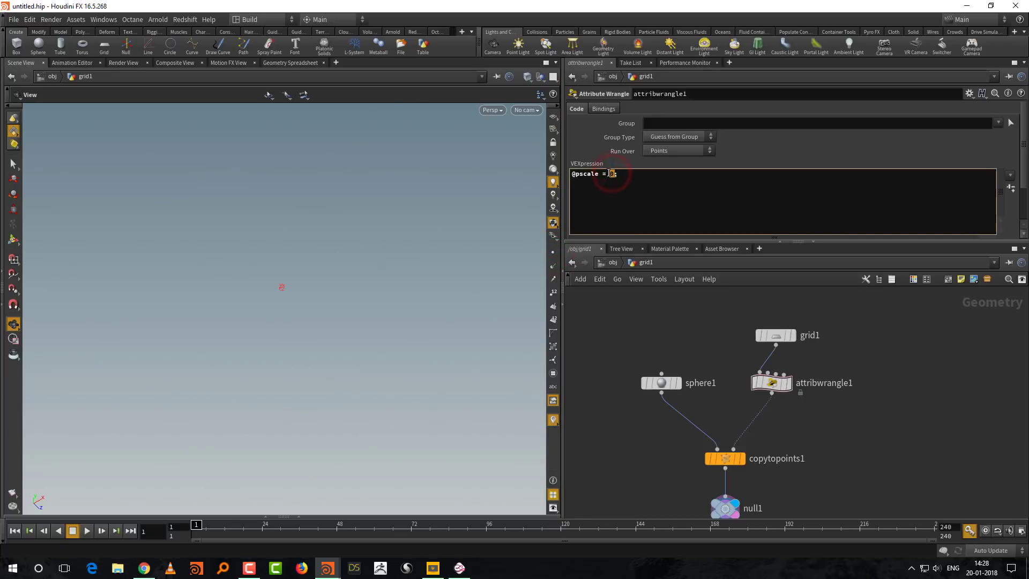
{"action": "type", "text": "1.2"}
{"action": "double_click", "coordinate": [618, 174]}
{"action": "left_click", "coordinate": [621, 174]}
{"action": "key", "text": "BackSpace"}
{"action": "key", "text": "BackSpace"}
{"action": "key", "text": "BackSpace"}
{"action": "type", "text": "0.5"}
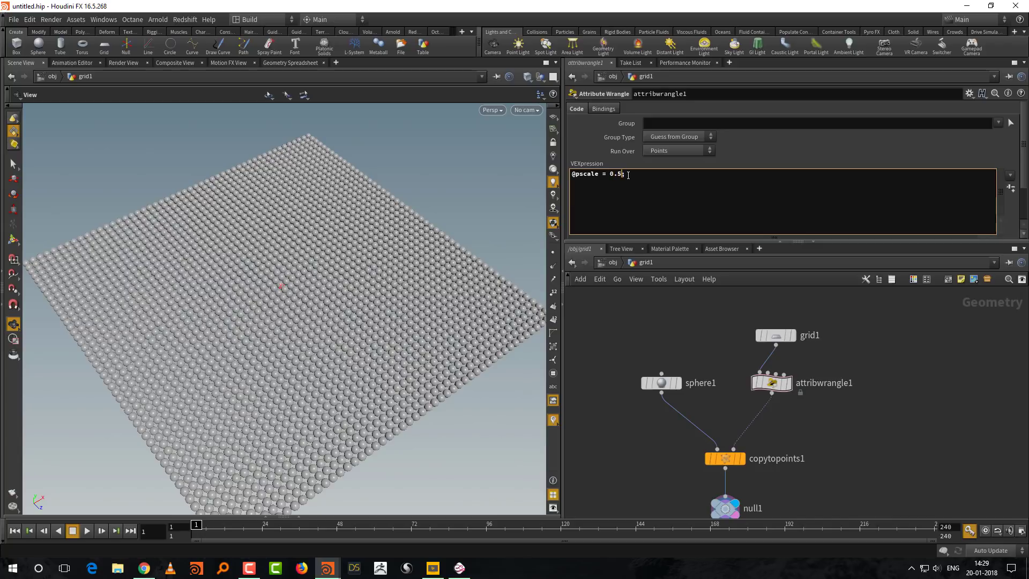
{"action": "left_click", "coordinate": [684, 332]}
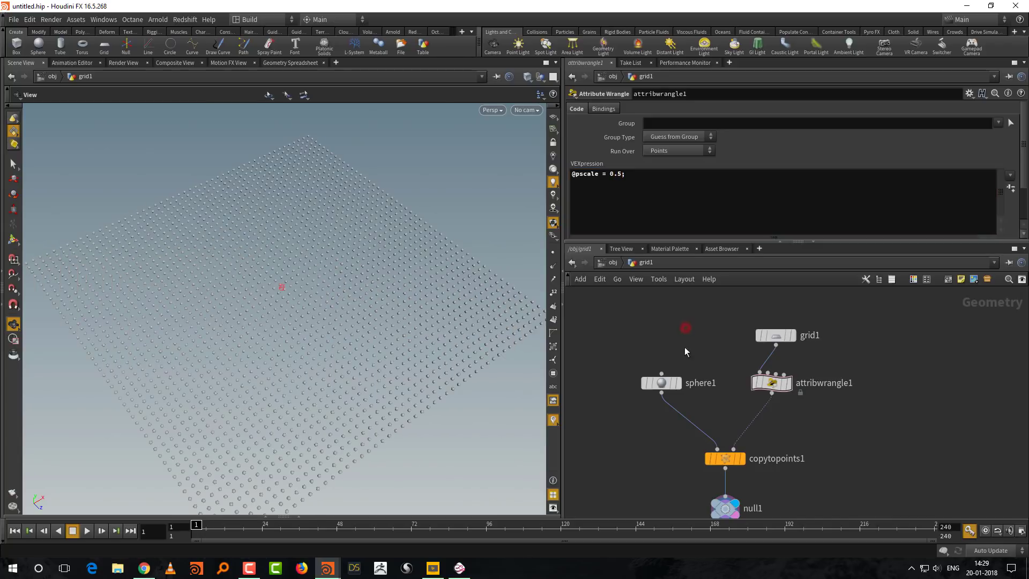
{"action": "left_click", "coordinate": [620, 174]}
{"action": "double_click", "coordinate": [617, 174]}
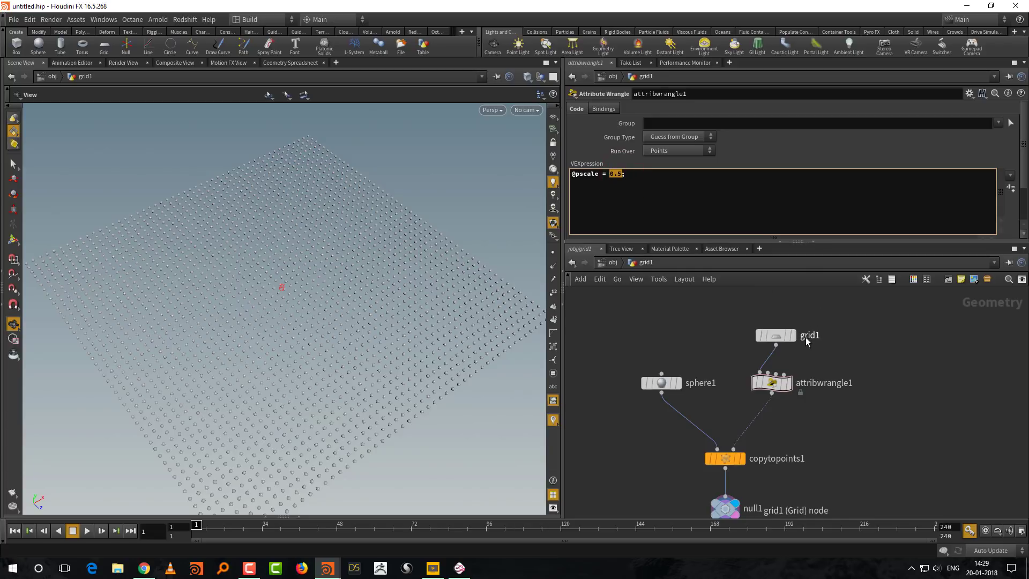
{"action": "type", "text": "1"}
{"action": "left_click", "coordinate": [693, 324]}
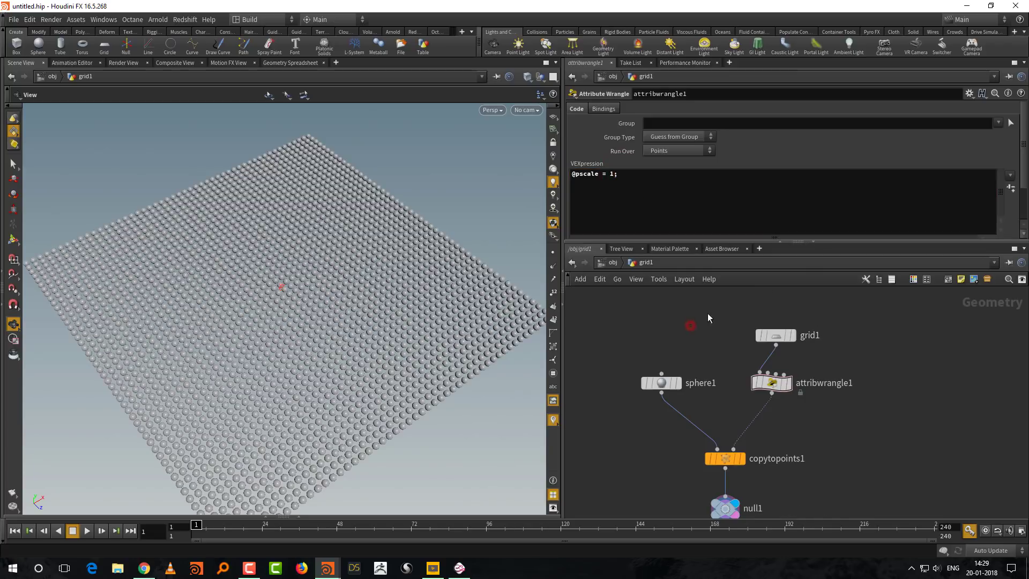
Step: Display grid1 in the viewport with its points and point numbers shown
{"action": "left_click", "coordinate": [842, 281]}
{"action": "left_click_drag", "start_coordinate": [335, 178], "coordinate": [379, 195]}
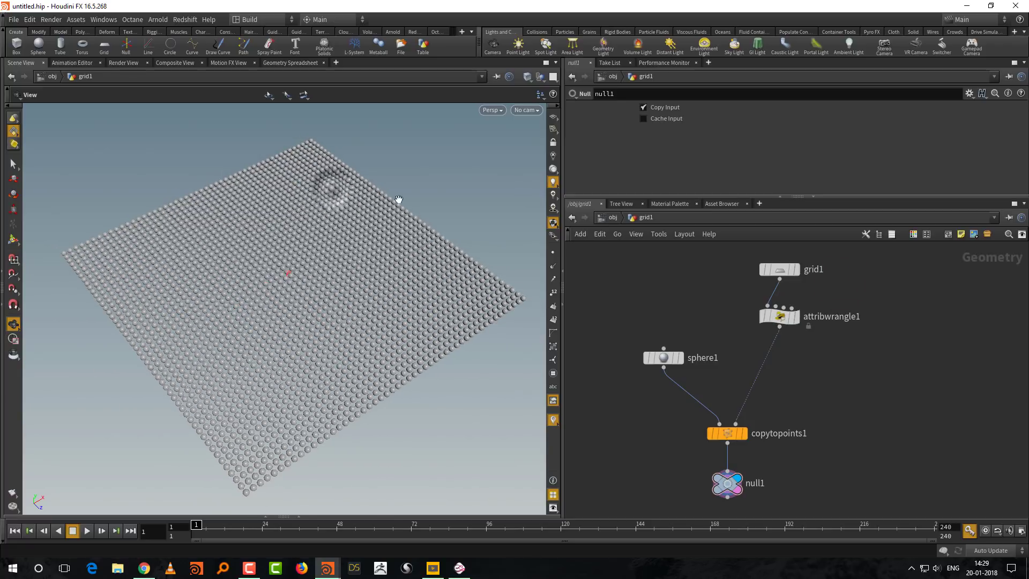
{"action": "left_click", "coordinate": [797, 271]}
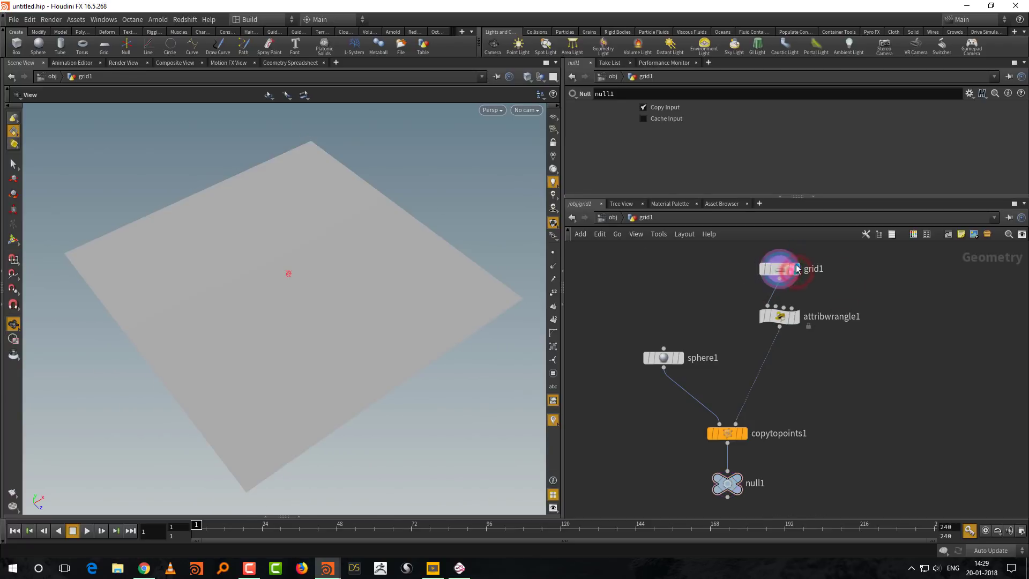
{"action": "left_click", "coordinate": [554, 292]}
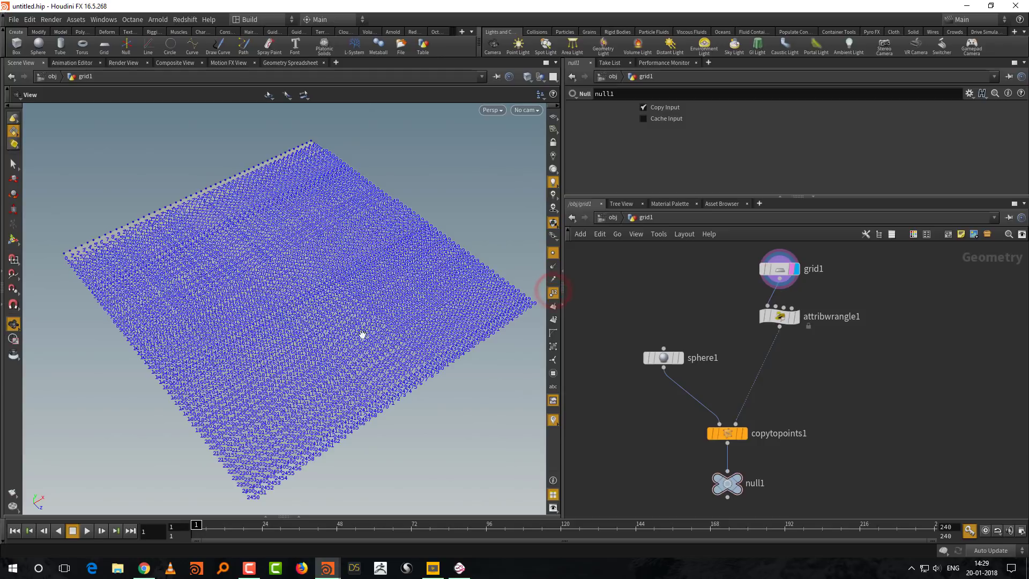
Step: Turn off the display of points and point numbers on the grid in the viewport
{"action": "right_click", "coordinate": [173, 345]}
{"action": "left_click", "coordinate": [56, 268]}
{"action": "left_click_drag", "start_coordinate": [50, 294], "coordinate": [65, 292]}
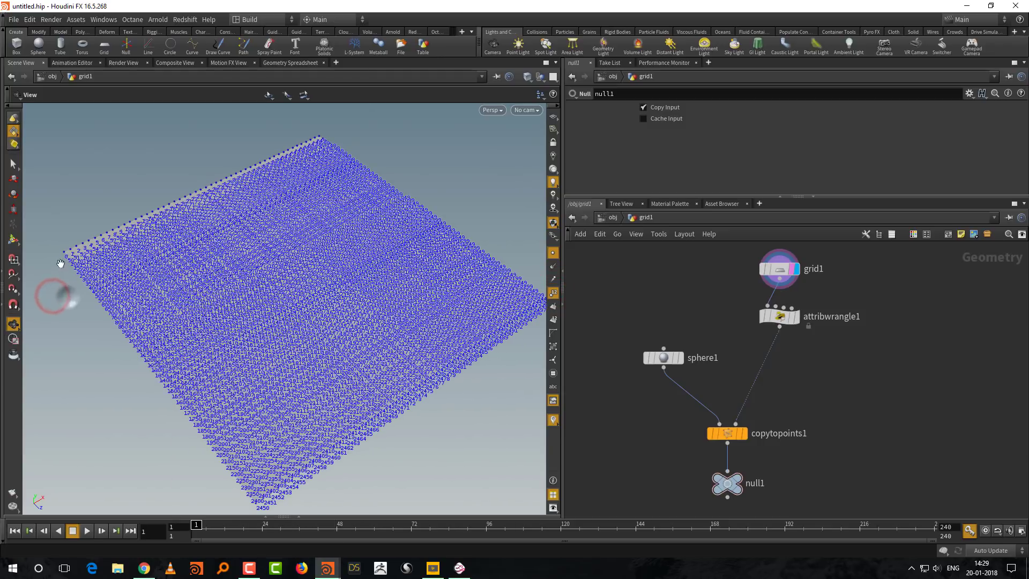
{"action": "left_click_drag", "start_coordinate": [514, 308], "coordinate": [457, 320]}
{"action": "left_click", "coordinate": [553, 252]}
{"action": "left_click", "coordinate": [553, 292]}
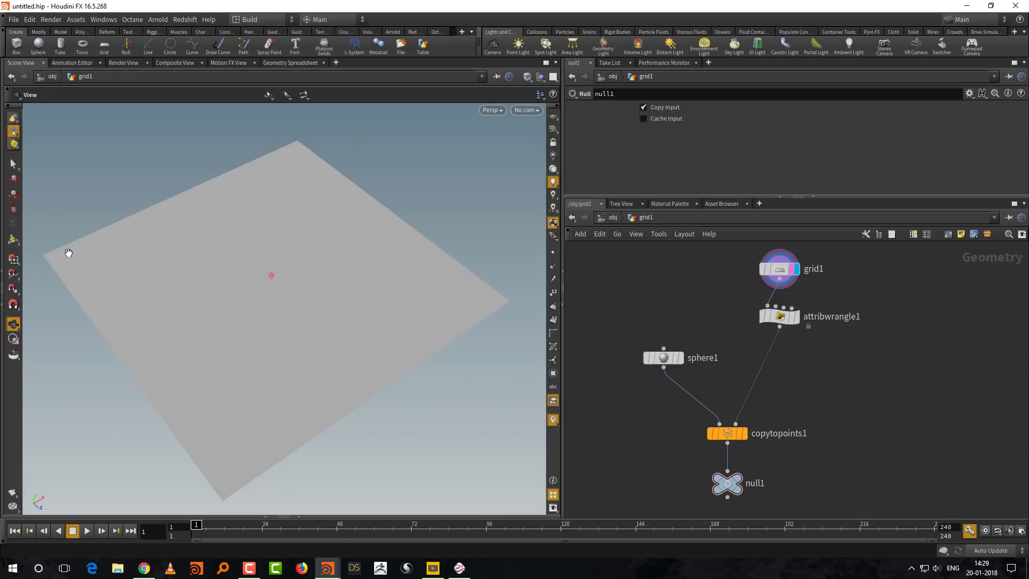
{"action": "middle_click_drag", "start_coordinate": [616, 434], "coordinate": [611, 393]}
{"action": "key", "text": "alt+Tab"}
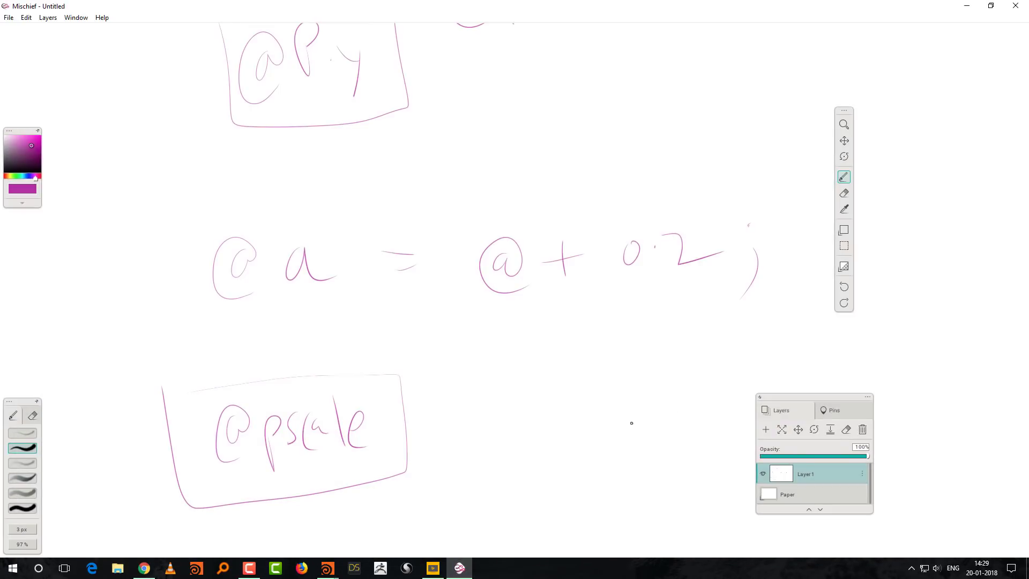
{"action": "left_click_drag", "start_coordinate": [505, 491], "coordinate": [538, 273]}
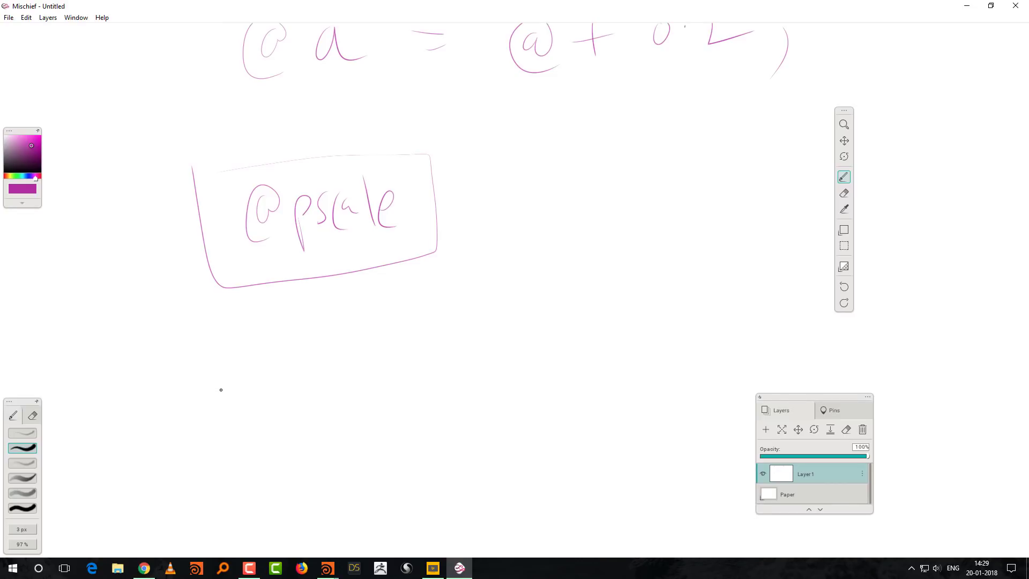
{"action": "mouse_move", "coordinate": [221, 387]}
{"action": "left_mouse_down"}
{"action": "mouse_move", "coordinate": [216, 413]}
{"action": "mouse_move", "coordinate": [230, 380]}
{"action": "mouse_move", "coordinate": [250, 408]}
{"action": "left_mouse_up"}
{"action": "mouse_move", "coordinate": [265, 364]}
{"action": "left_mouse_down"}
{"action": "mouse_move", "coordinate": [270, 405]}
{"action": "mouse_move", "coordinate": [284, 386]}
{"action": "mouse_move", "coordinate": [308, 405]}
{"action": "mouse_move", "coordinate": [322, 392]}
{"action": "mouse_move", "coordinate": [358, 401]}
{"action": "left_mouse_up"}
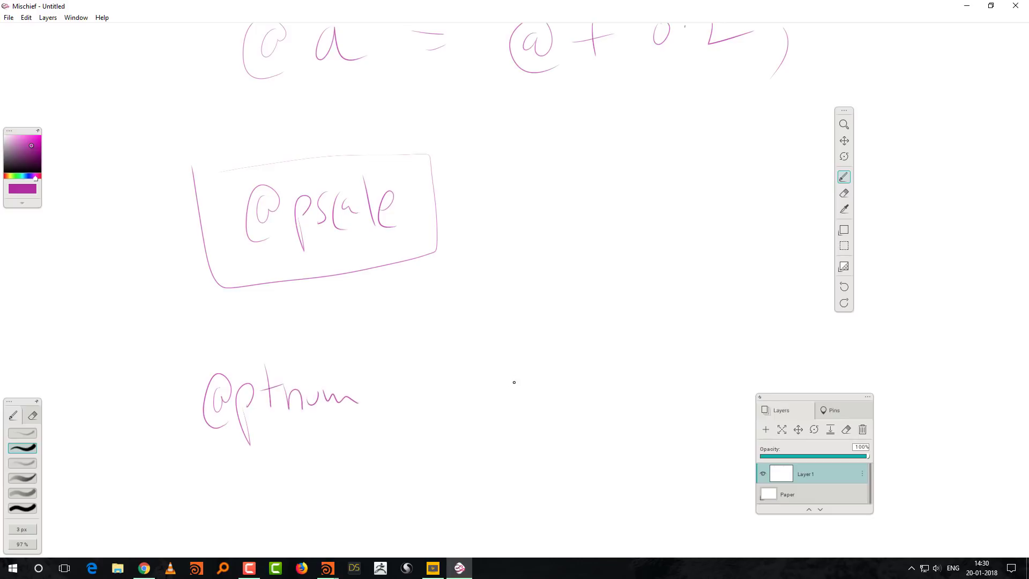
{"action": "left_click_drag", "start_coordinate": [446, 335], "coordinate": [388, 447]}
{"action": "mouse_move", "coordinate": [468, 380]}
{"action": "left_mouse_down"}
{"action": "mouse_move", "coordinate": [454, 391]}
{"action": "mouse_move", "coordinate": [472, 410]}
{"action": "left_mouse_up"}
{"action": "mouse_move", "coordinate": [498, 378]}
{"action": "left_mouse_down"}
{"action": "mouse_move", "coordinate": [499, 401]}
{"action": "mouse_move", "coordinate": [535, 396]}
{"action": "left_mouse_up"}
{"action": "mouse_move", "coordinate": [543, 376]}
{"action": "left_mouse_down"}
{"action": "mouse_move", "coordinate": [545, 394]}
{"action": "mouse_move", "coordinate": [592, 381]}
{"action": "left_mouse_up"}
{"action": "left_click_drag", "start_coordinate": [608, 328], "coordinate": [612, 380]}
{"action": "left_click_drag", "start_coordinate": [601, 359], "coordinate": [620, 349]}
{"action": "key", "text": "space"}
{"action": "left_click_drag", "start_coordinate": [556, 471], "coordinate": [589, 365]}
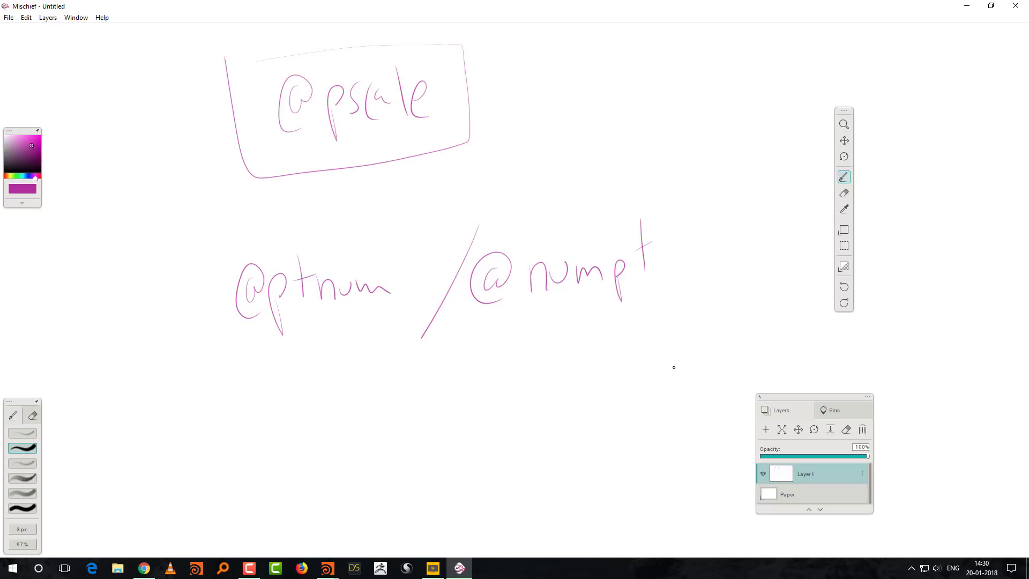
{"action": "key", "text": "space"}
{"action": "left_click_drag", "start_coordinate": [542, 411], "coordinate": [563, 356]}
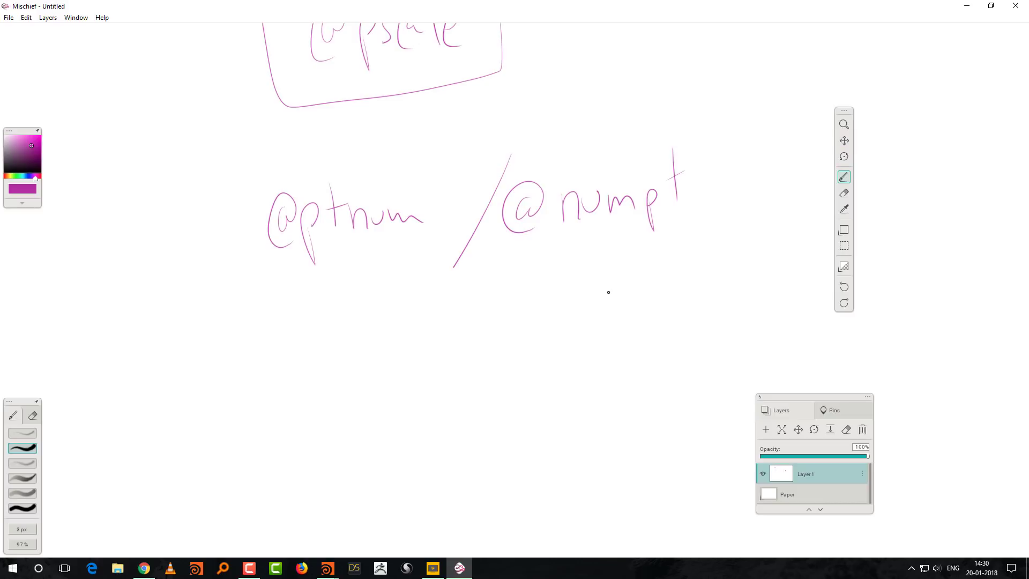
{"action": "left_click_drag", "start_coordinate": [578, 284], "coordinate": [583, 309]}
{"action": "mouse_move", "coordinate": [593, 292]}
{"action": "left_mouse_down"}
{"action": "mouse_move", "coordinate": [611, 296]}
{"action": "mouse_move", "coordinate": [587, 289]}
{"action": "left_mouse_up"}
{"action": "left_click_drag", "start_coordinate": [281, 336], "coordinate": [284, 368]}
{"action": "mouse_move", "coordinate": [319, 325]}
{"action": "left_mouse_down"}
{"action": "mouse_move", "coordinate": [301, 379]}
{"action": "mouse_move", "coordinate": [323, 370]}
{"action": "left_mouse_up"}
{"action": "left_click_drag", "start_coordinate": [329, 356], "coordinate": [345, 352]}
{"action": "left_click_drag", "start_coordinate": [263, 412], "coordinate": [312, 443]}
{"action": "mouse_move", "coordinate": [327, 407]}
{"action": "left_mouse_down"}
{"action": "mouse_move", "coordinate": [328, 432]}
{"action": "mouse_move", "coordinate": [353, 410]}
{"action": "left_mouse_up"}
Step: Continue the fraction list with 3/10, a vertical continuation line and 9/10
{"action": "key", "text": "space"}
{"action": "mouse_move", "coordinate": [301, 483]}
{"action": "left_mouse_down"}
{"action": "mouse_move", "coordinate": [306, 362]}
{"action": "mouse_move", "coordinate": [295, 391]}
{"action": "left_mouse_up"}
{"action": "left_click_drag", "start_coordinate": [319, 346], "coordinate": [315, 407]}
{"action": "left_click_drag", "start_coordinate": [333, 367], "coordinate": [335, 395]}
{"action": "mouse_move", "coordinate": [346, 368]}
{"action": "left_mouse_down"}
{"action": "mouse_move", "coordinate": [359, 386]}
{"action": "mouse_move", "coordinate": [358, 280]}
{"action": "left_mouse_up"}
{"action": "key", "text": "space"}
{"action": "mouse_move", "coordinate": [325, 328]}
{"action": "left_mouse_down"}
{"action": "mouse_move", "coordinate": [335, 410]}
{"action": "mouse_move", "coordinate": [320, 446]}
{"action": "left_mouse_up"}
{"action": "left_click_drag", "start_coordinate": [319, 435], "coordinate": [325, 460]}
{"action": "mouse_move", "coordinate": [349, 421]}
{"action": "left_mouse_down"}
{"action": "mouse_move", "coordinate": [345, 478]}
{"action": "mouse_move", "coordinate": [363, 462]}
{"action": "left_mouse_up"}
{"action": "left_click_drag", "start_coordinate": [367, 429], "coordinate": [382, 426]}
Step: Draw an equals sign after each of the four example fractions
{"action": "left_click_drag", "start_coordinate": [396, 119], "coordinate": [423, 116]}
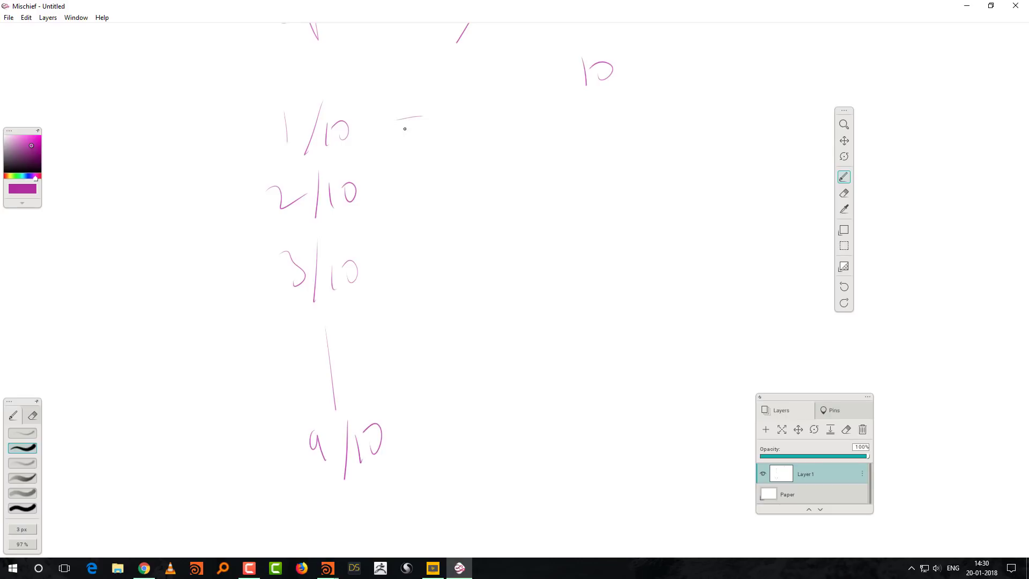
{"action": "left_click_drag", "start_coordinate": [424, 176], "coordinate": [435, 176]}
{"action": "left_click_drag", "start_coordinate": [413, 201], "coordinate": [437, 196]}
{"action": "left_click_drag", "start_coordinate": [403, 256], "coordinate": [433, 248]}
{"action": "left_click_drag", "start_coordinate": [414, 267], "coordinate": [430, 262]}
{"action": "left_click_drag", "start_coordinate": [431, 415], "coordinate": [453, 414]}
{"action": "left_click_drag", "start_coordinate": [445, 430], "coordinate": [460, 423]}
Step: Write the results 0.1, 0.2, 0.3 and 0.9 beside the fractions
{"action": "left_click", "coordinate": [482, 120]}
{"action": "mouse_move", "coordinate": [467, 133]}
{"action": "left_mouse_down"}
{"action": "mouse_move", "coordinate": [470, 118]}
{"action": "mouse_move", "coordinate": [501, 141]}
{"action": "left_mouse_up"}
{"action": "left_click", "coordinate": [490, 178]}
{"action": "left_click_drag", "start_coordinate": [461, 177], "coordinate": [519, 180]}
{"action": "left_click", "coordinate": [497, 238]}
{"action": "left_click_drag", "start_coordinate": [474, 240], "coordinate": [504, 248]}
{"action": "left_click_drag", "start_coordinate": [489, 403], "coordinate": [533, 421]}
{"action": "left_click_drag", "start_coordinate": [584, 360], "coordinate": [579, 384]}
{"action": "left_click_drag", "start_coordinate": [654, 146], "coordinate": [639, 200]}
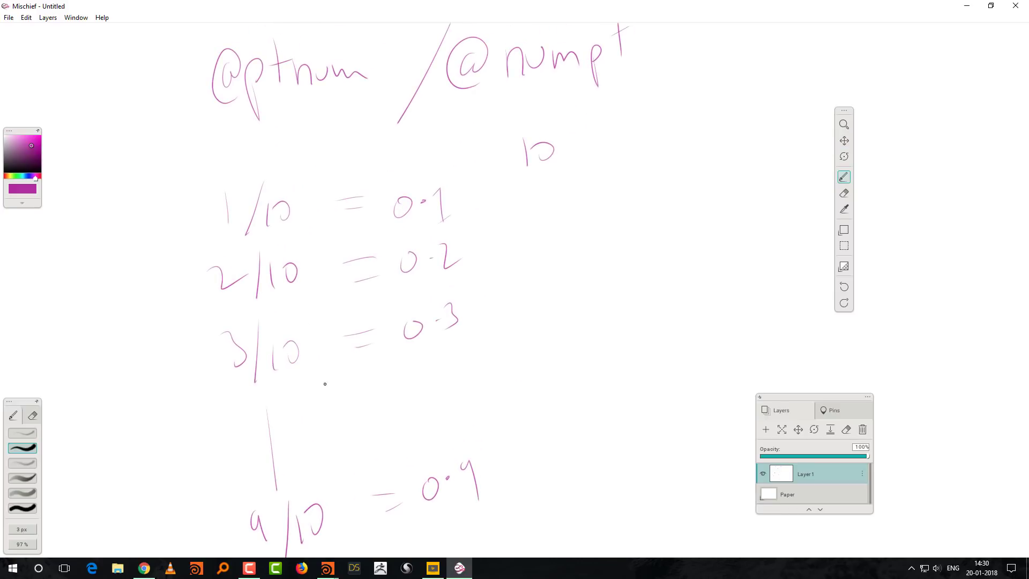
Step: Extend the fractions by hand to 1/100, 2/100, 3/100 and 99/100
{"action": "left_click_drag", "start_coordinate": [332, 455], "coordinate": [369, 388]}
{"action": "left_click_drag", "start_coordinate": [335, 152], "coordinate": [333, 154]}
{"action": "left_click_drag", "start_coordinate": [346, 205], "coordinate": [344, 206]}
{"action": "mouse_move", "coordinate": [350, 288]}
{"action": "left_mouse_down"}
{"action": "mouse_move", "coordinate": [358, 300]}
{"action": "mouse_move", "coordinate": [349, 289]}
{"action": "left_mouse_up"}
{"action": "left_click_drag", "start_coordinate": [374, 452], "coordinate": [371, 450]}
{"action": "left_click_drag", "start_coordinate": [309, 457], "coordinate": [318, 489]}
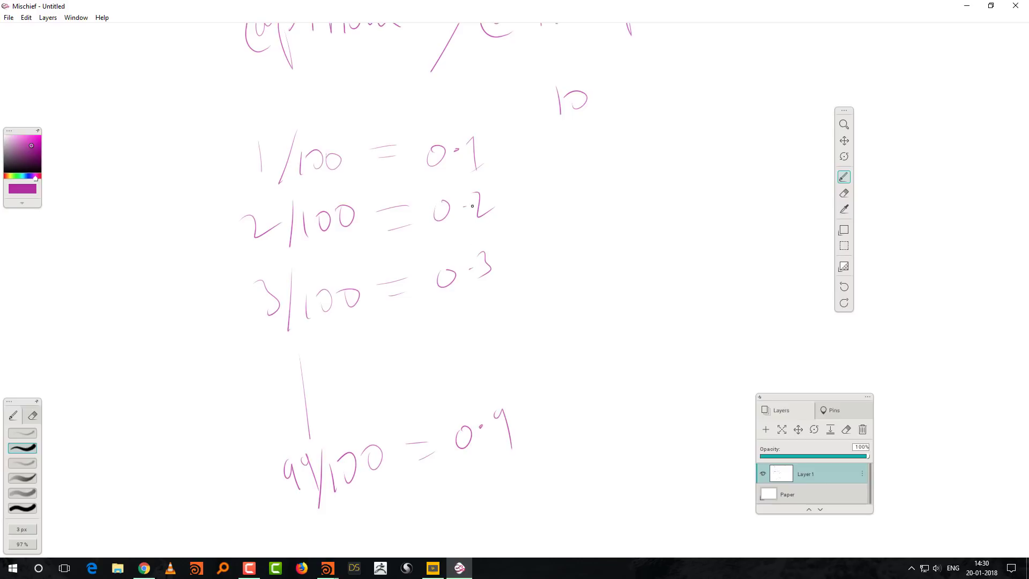
Step: Amend the handwritten results to 0.01, 0.02, 0.03 and 0.99
{"action": "left_click_drag", "start_coordinate": [465, 155], "coordinate": [464, 160]}
{"action": "left_click_drag", "start_coordinate": [469, 202], "coordinate": [469, 203]}
{"action": "left_click_drag", "start_coordinate": [483, 262], "coordinate": [481, 272]}
{"action": "left_click_drag", "start_coordinate": [518, 407], "coordinate": [528, 446]}
{"action": "key", "text": "space"}
{"action": "left_click_drag", "start_coordinate": [588, 388], "coordinate": [526, 425]}
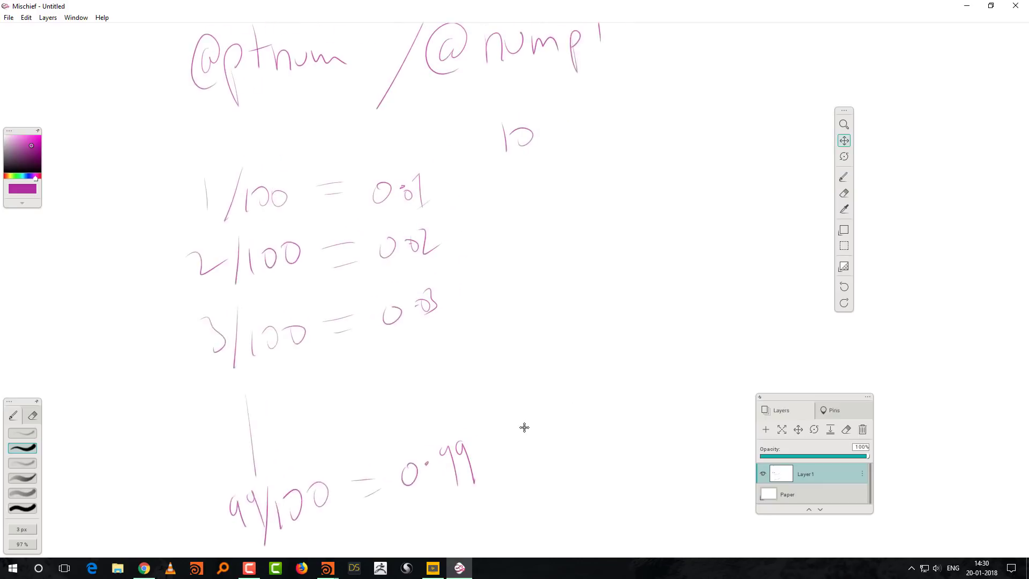
{"action": "left_click_drag", "start_coordinate": [173, 140], "coordinate": [614, 94]}
{"action": "key", "text": "space"}
{"action": "left_click_drag", "start_coordinate": [581, 381], "coordinate": [542, 469]}
{"action": "mouse_move", "coordinate": [141, 206]}
{"action": "left_mouse_down"}
{"action": "mouse_move", "coordinate": [361, 66]}
{"action": "mouse_move", "coordinate": [613, 159]}
{"action": "mouse_move", "coordinate": [609, 187]}
{"action": "left_mouse_up"}
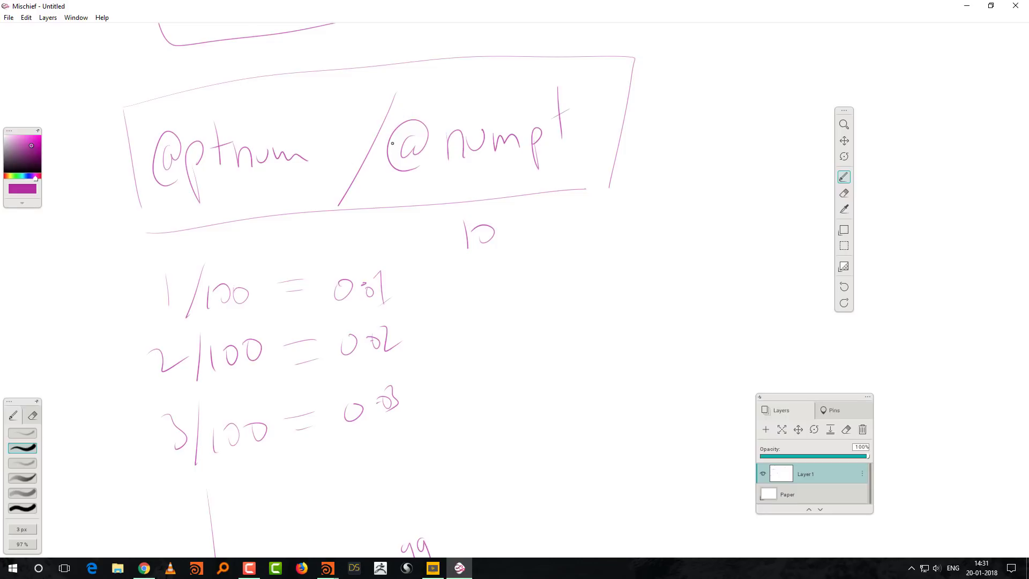
{"action": "left_click_drag", "start_coordinate": [173, 212], "coordinate": [292, 186]}
{"action": "left_click_drag", "start_coordinate": [399, 191], "coordinate": [565, 170]}
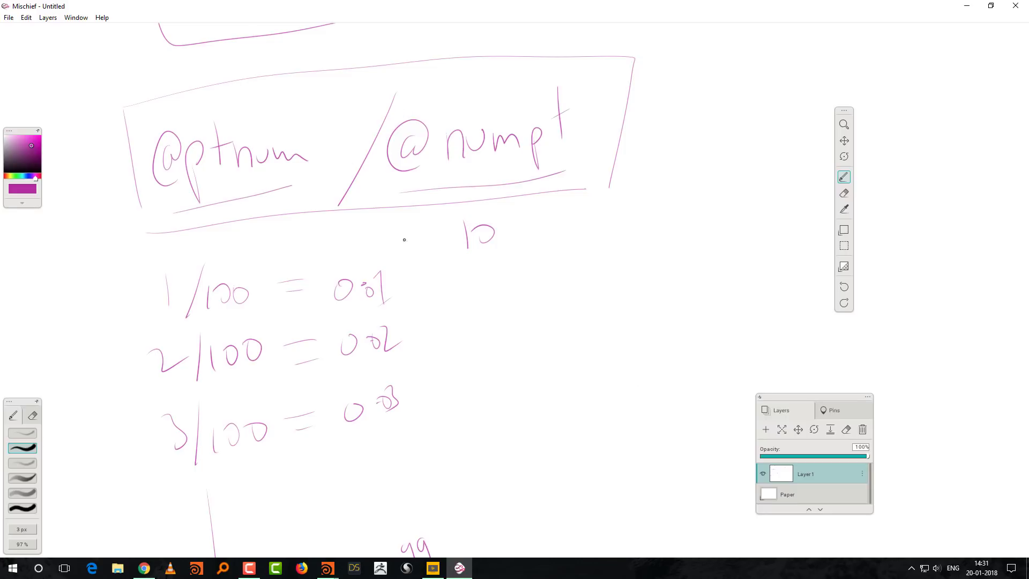
{"action": "left_click_drag", "start_coordinate": [327, 279], "coordinate": [335, 315]}
{"action": "mouse_move", "coordinate": [326, 272]}
{"action": "left_mouse_down"}
{"action": "mouse_move", "coordinate": [408, 255]}
{"action": "mouse_move", "coordinate": [322, 326]}
{"action": "left_mouse_up"}
{"action": "mouse_move", "coordinate": [394, 102]}
{"action": "left_mouse_down"}
{"action": "mouse_move", "coordinate": [492, 89]}
{"action": "mouse_move", "coordinate": [584, 181]}
{"action": "mouse_move", "coordinate": [376, 135]}
{"action": "mouse_move", "coordinate": [382, 96]}
{"action": "left_mouse_up"}
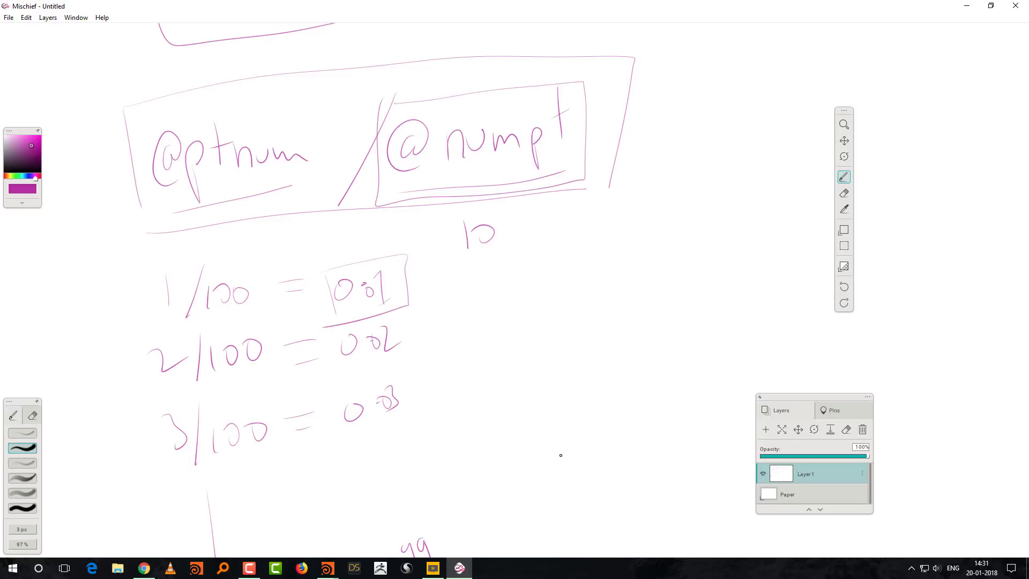
{"action": "mouse_move", "coordinate": [535, 385]}
{"action": "left_mouse_down"}
{"action": "mouse_move", "coordinate": [478, 356]}
{"action": "mouse_move", "coordinate": [308, 368]}
{"action": "mouse_move", "coordinate": [392, 407]}
{"action": "mouse_move", "coordinate": [524, 317]}
{"action": "mouse_move", "coordinate": [481, 338]}
{"action": "mouse_move", "coordinate": [491, 356]}
{"action": "left_mouse_up"}
{"action": "left_click_drag", "start_coordinate": [510, 316], "coordinate": [516, 335]}
{"action": "left_click_drag", "start_coordinate": [533, 298], "coordinate": [540, 332]}
{"action": "left_click_drag", "start_coordinate": [530, 322], "coordinate": [614, 319]}
{"action": "left_click_drag", "start_coordinate": [646, 279], "coordinate": [625, 345]}
{"action": "mouse_move", "coordinate": [673, 299]}
{"action": "left_mouse_down"}
{"action": "mouse_move", "coordinate": [575, 318]}
{"action": "mouse_move", "coordinate": [587, 358]}
{"action": "left_mouse_up"}
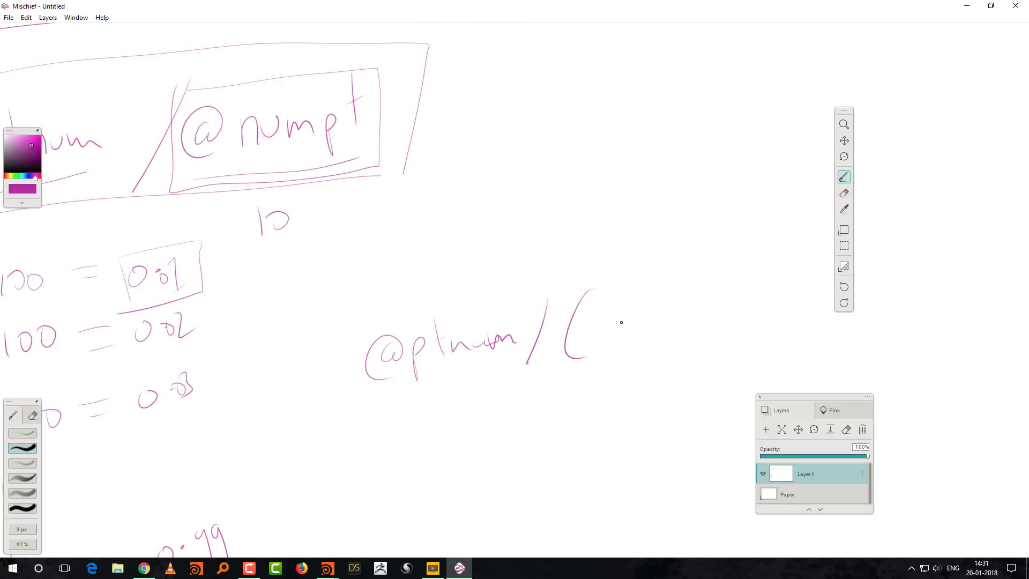
{"action": "mouse_move", "coordinate": [610, 325]}
{"action": "left_mouse_down"}
{"action": "mouse_move", "coordinate": [602, 338]}
{"action": "mouse_move", "coordinate": [614, 347]}
{"action": "mouse_move", "coordinate": [637, 334]}
{"action": "mouse_move", "coordinate": [681, 348]}
{"action": "mouse_move", "coordinate": [678, 329]}
{"action": "left_mouse_up"}
{"action": "left_click_drag", "start_coordinate": [698, 300], "coordinate": [693, 340]}
{"action": "mouse_move", "coordinate": [725, 299]}
{"action": "left_mouse_down"}
{"action": "mouse_move", "coordinate": [749, 325]}
{"action": "mouse_move", "coordinate": [729, 326]}
{"action": "left_mouse_up"}
{"action": "mouse_move", "coordinate": [757, 298]}
{"action": "left_mouse_down"}
{"action": "mouse_move", "coordinate": [756, 318]}
{"action": "mouse_move", "coordinate": [780, 295]}
{"action": "mouse_move", "coordinate": [793, 320]}
{"action": "mouse_move", "coordinate": [784, 325]}
{"action": "left_mouse_up"}
{"action": "left_click", "coordinate": [768, 314]}
{"action": "left_click_drag", "start_coordinate": [774, 234], "coordinate": [680, 287]}
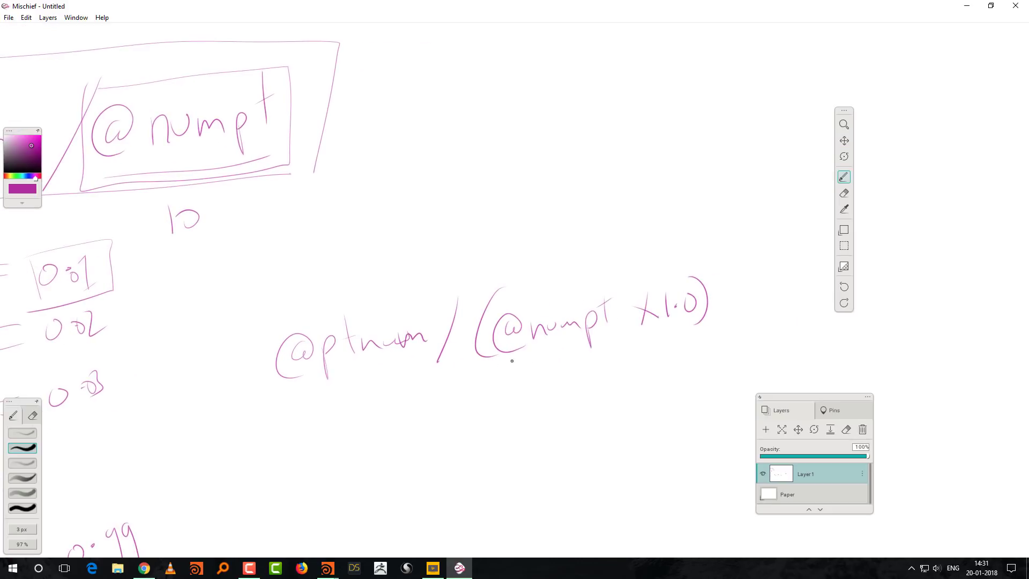
{"action": "left_click_drag", "start_coordinate": [489, 373], "coordinate": [570, 352]}
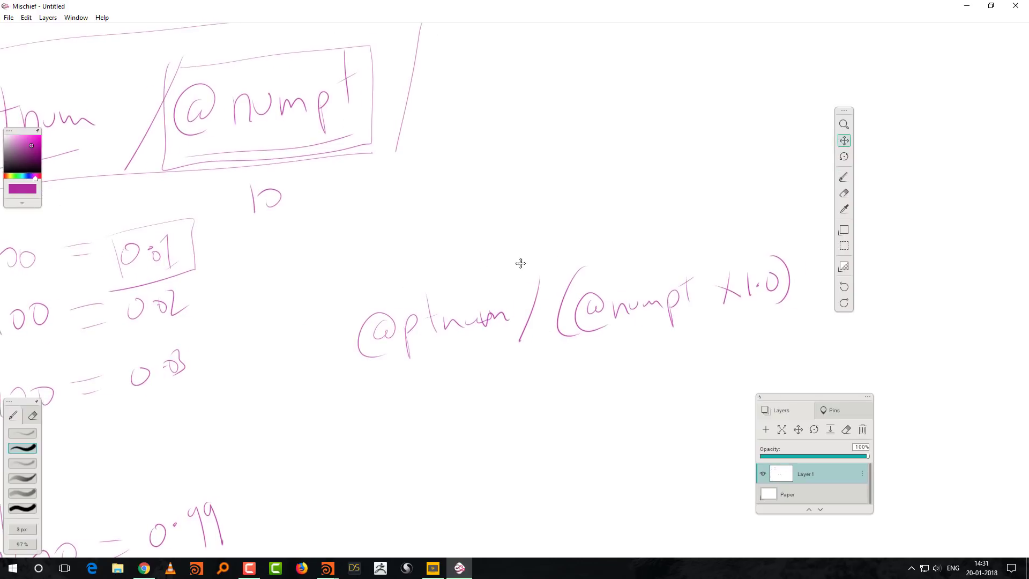
{"action": "left_click_drag", "start_coordinate": [498, 264], "coordinate": [620, 232]}
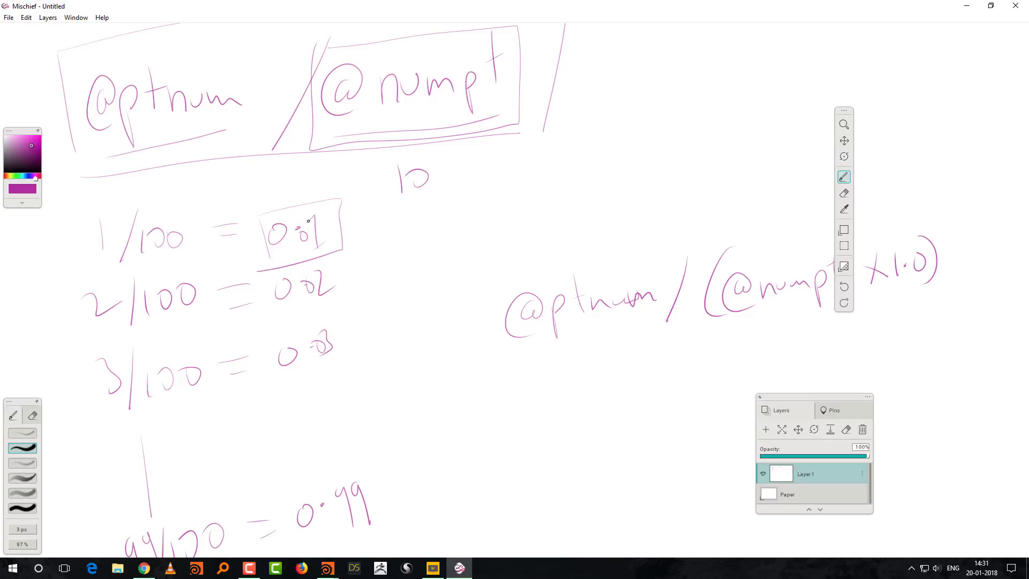
{"action": "left_click_drag", "start_coordinate": [682, 365], "coordinate": [436, 380]}
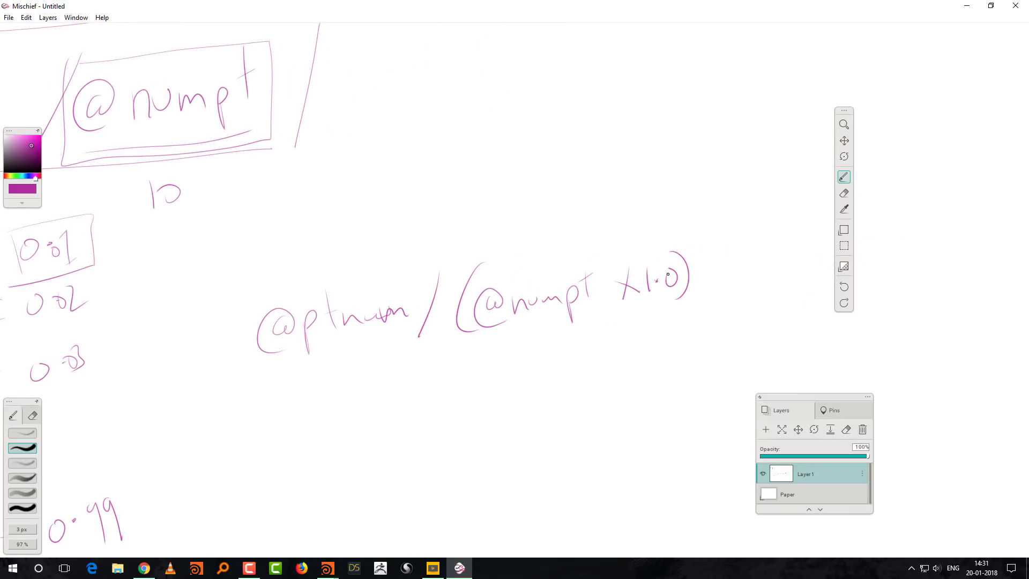
{"action": "mouse_move", "coordinate": [678, 278]}
{"action": "left_mouse_down"}
{"action": "mouse_move", "coordinate": [671, 269]}
{"action": "mouse_move", "coordinate": [644, 298]}
{"action": "mouse_move", "coordinate": [688, 293]}
{"action": "mouse_move", "coordinate": [645, 305]}
{"action": "left_mouse_up"}
{"action": "left_click_drag", "start_coordinate": [374, 311], "coordinate": [419, 349]}
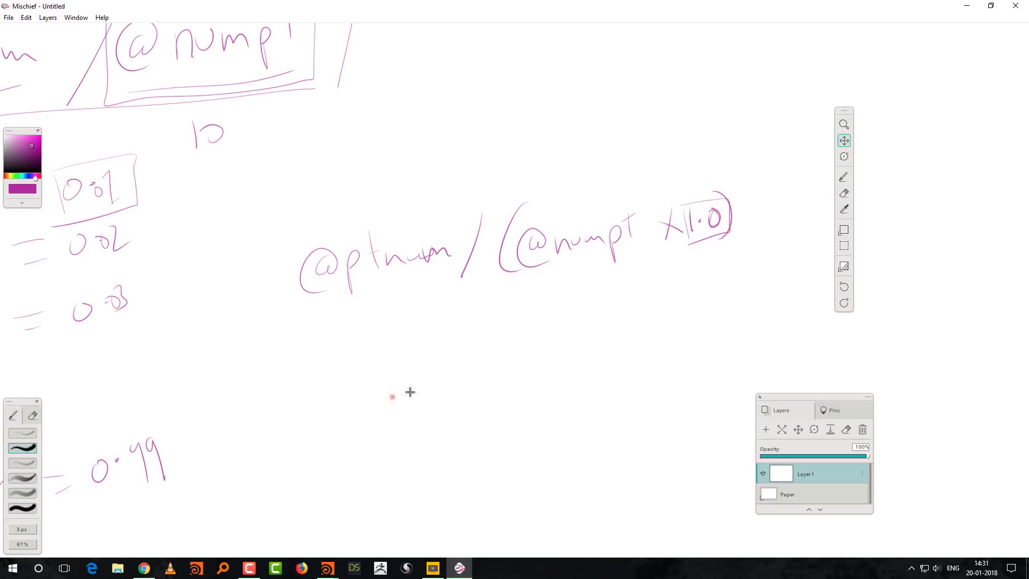
{"action": "left_click_drag", "start_coordinate": [390, 395], "coordinate": [594, 368]}
Step: Switch back to Houdini and insert an Attribute VOP node between attribwrangle1 and copytopoints1
{"action": "left_click", "coordinate": [967, 6]}
{"action": "middle_click_drag", "start_coordinate": [843, 366], "coordinate": [830, 394]}
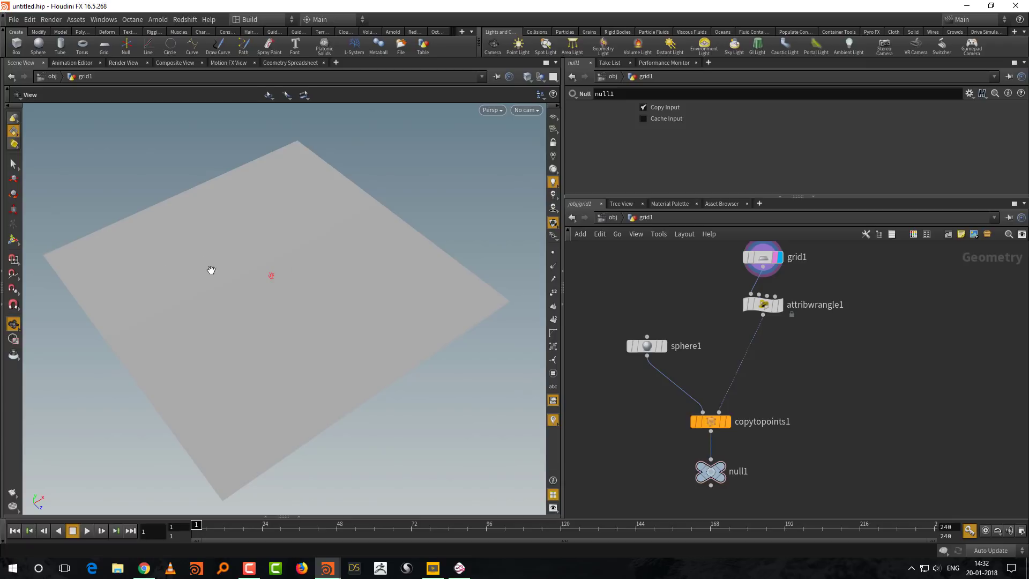
{"action": "middle_click_drag", "start_coordinate": [696, 343], "coordinate": [649, 368]}
{"action": "middle_click_drag", "start_coordinate": [728, 366], "coordinate": [735, 384]}
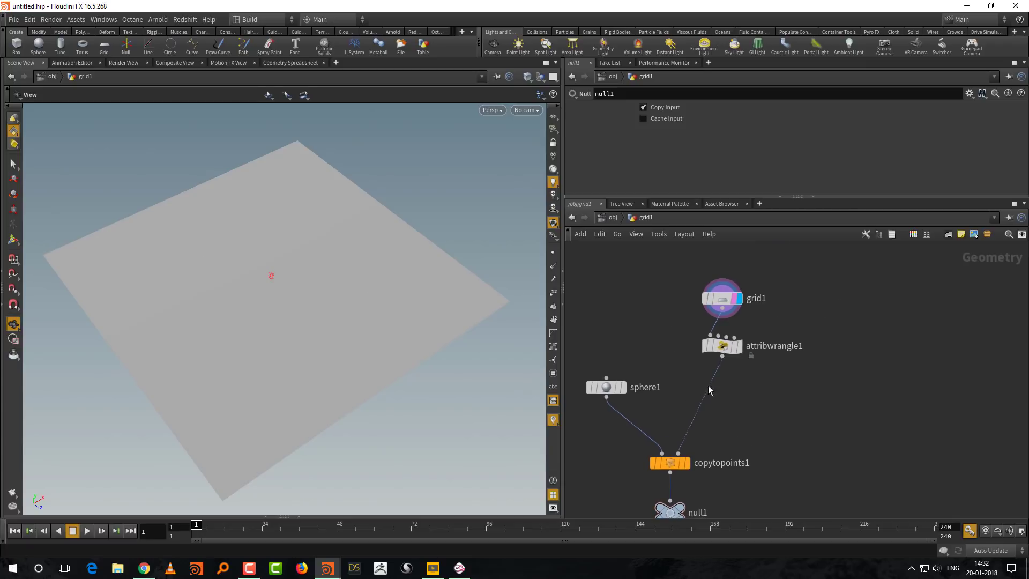
{"action": "key", "text": "Tab"}
{"action": "type", "text": "vo"}
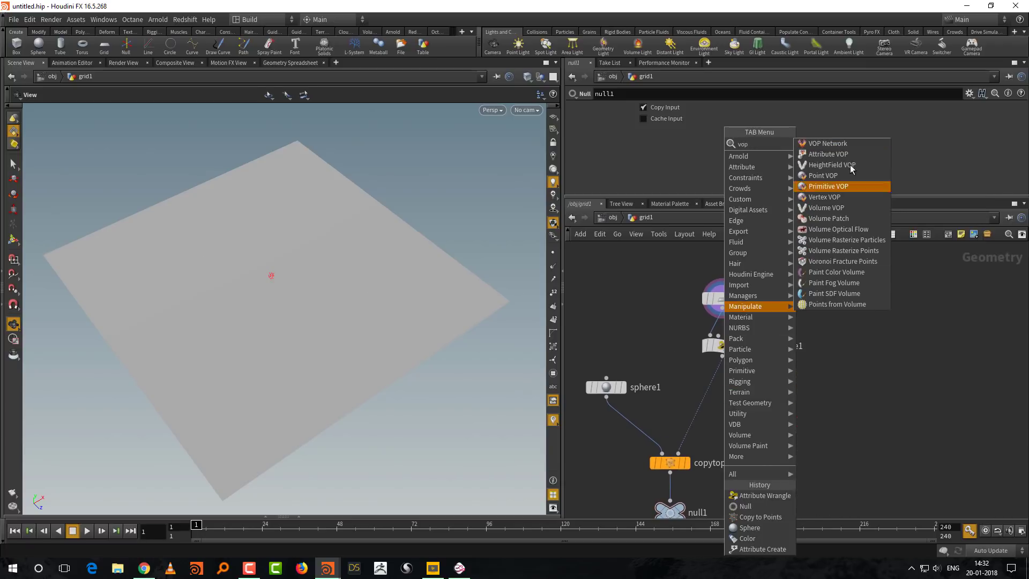
{"action": "left_click", "coordinate": [844, 159]}
{"action": "left_click", "coordinate": [721, 402]}
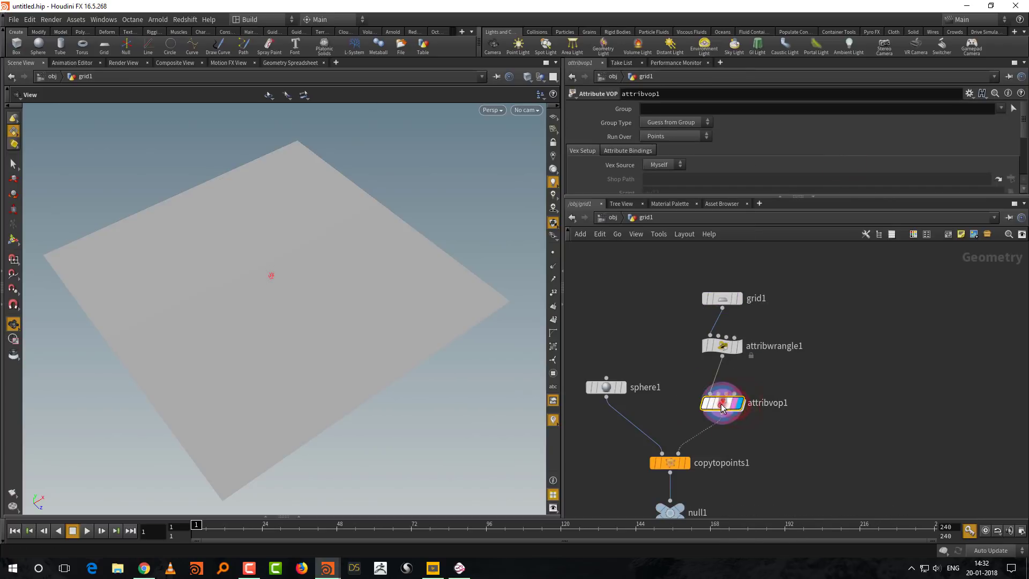
Step: Enter the attribvop1 network and widen the network editor at the viewport's expense
{"action": "double_click", "coordinate": [726, 403]}
{"action": "left_click_drag", "start_coordinate": [562, 396], "coordinate": [407, 407]}
{"action": "scroll", "coordinate": [643, 384], "scroll_direction": "up", "scroll_amount": 6}
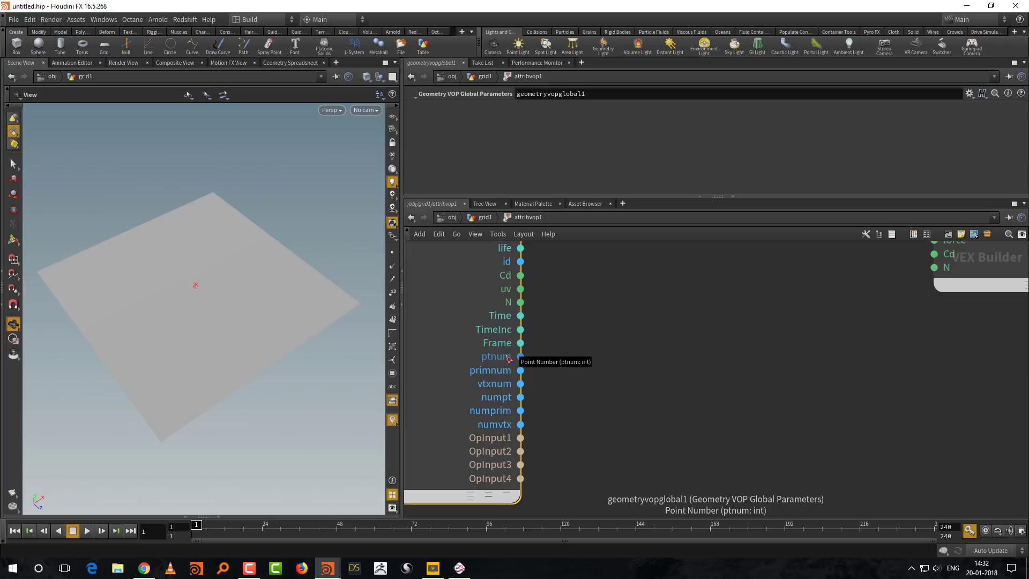
{"action": "scroll", "coordinate": [576, 399], "scroll_direction": "down", "scroll_amount": 3}
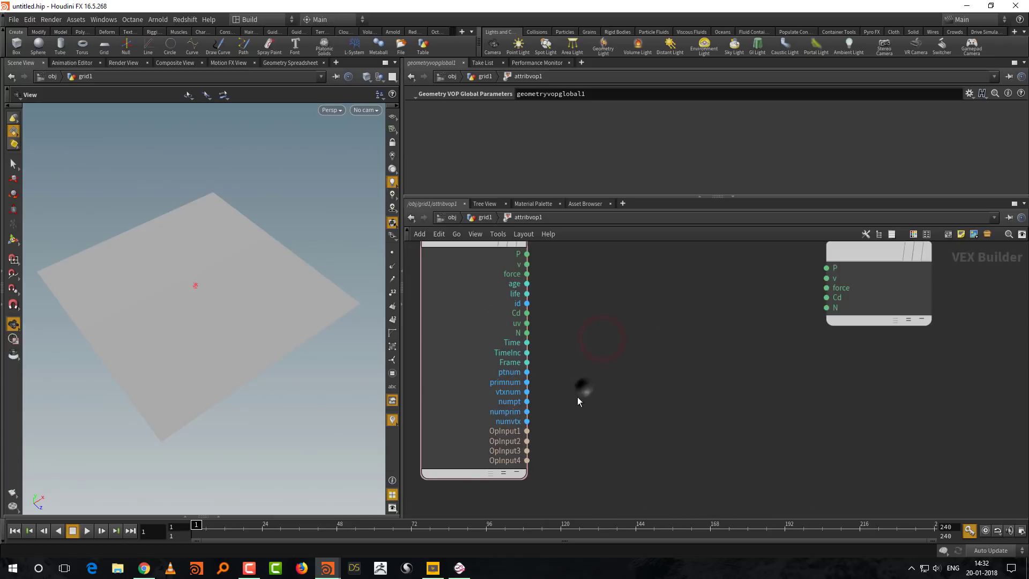
Step: Add an Integer to Float node and wire the numpt output into its ival input
{"action": "key", "text": "Tab"}
{"action": "type", "text": "in"}
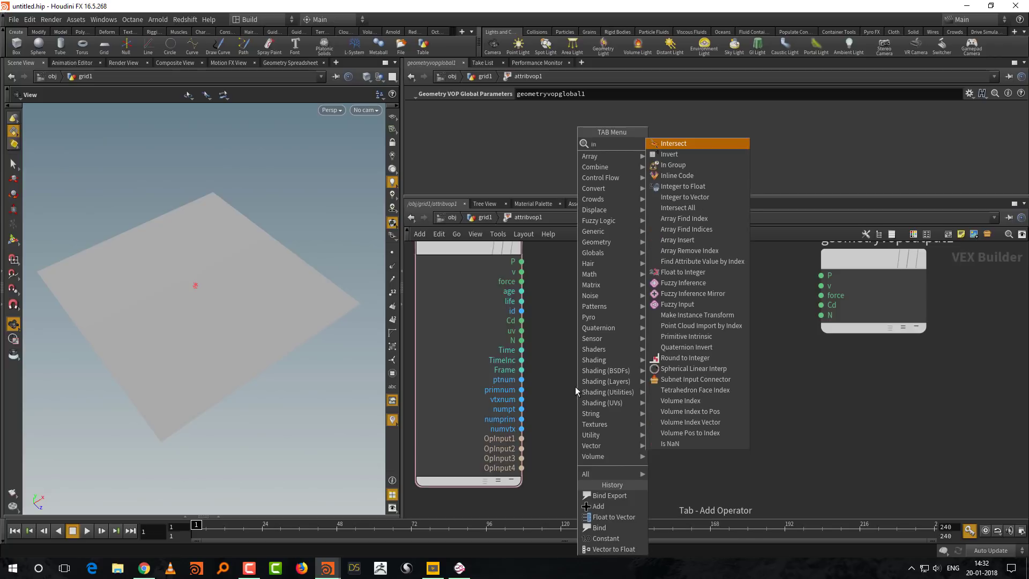
{"action": "left_click", "coordinate": [697, 186]}
{"action": "left_click", "coordinate": [560, 414]}
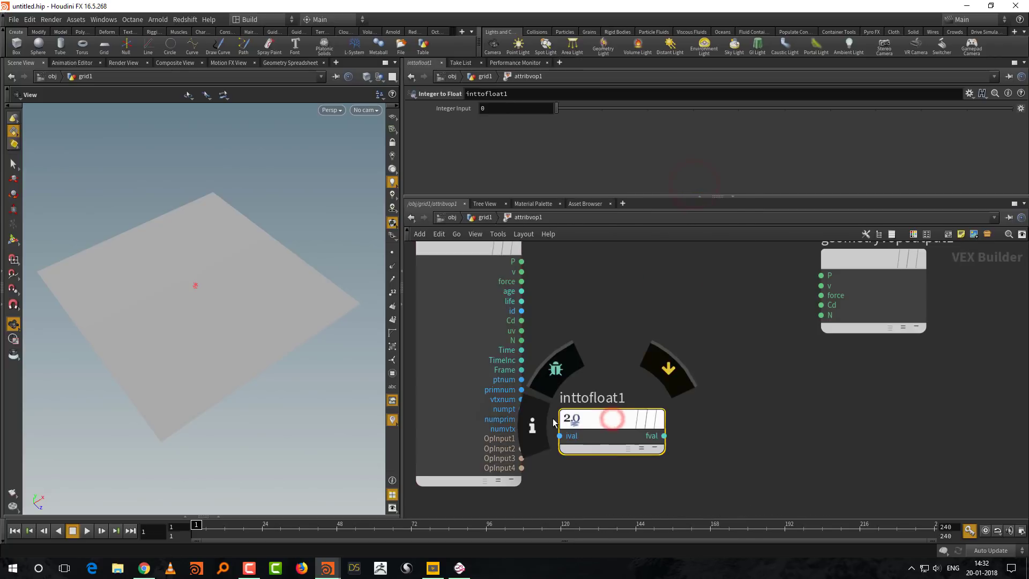
{"action": "scroll", "coordinate": [559, 412], "scroll_direction": "up", "scroll_amount": 2}
{"action": "left_click", "coordinate": [561, 440]}
{"action": "left_click", "coordinate": [512, 407]}
{"action": "scroll", "coordinate": [514, 413], "scroll_direction": "down", "scroll_amount": 2}
Step: Add a Divide node and wire ptnum into its first input and the inttofloat1 output into its second
{"action": "key", "text": "Tab"}
{"action": "type", "text": "di"}
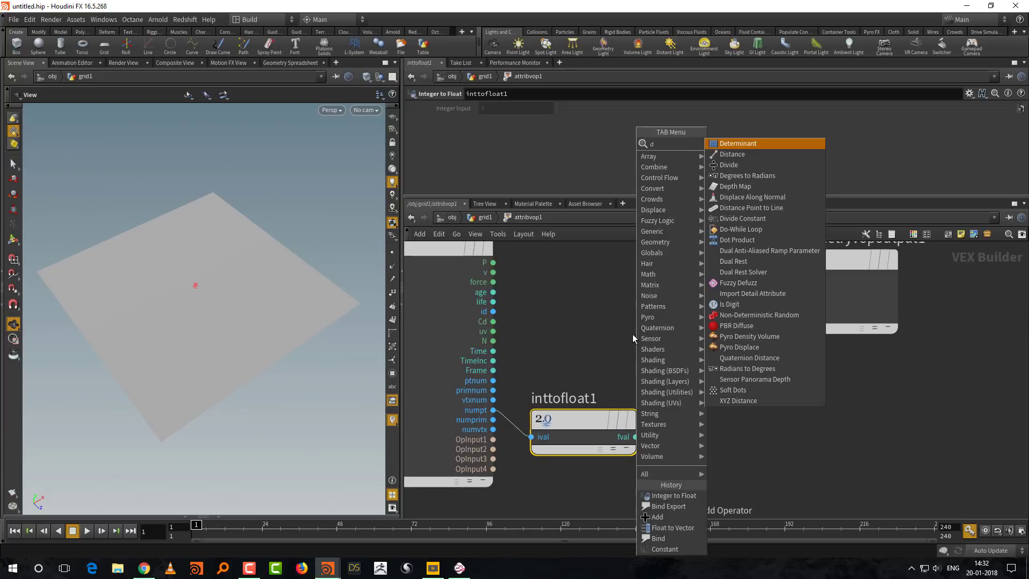
{"action": "left_click", "coordinate": [742, 145]}
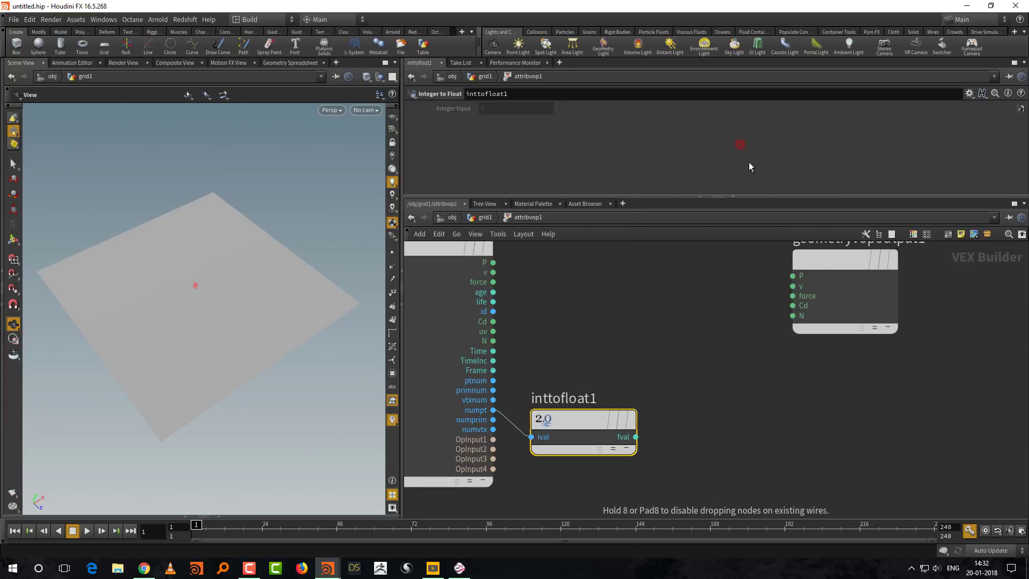
{"action": "left_click", "coordinate": [725, 360]}
{"action": "left_click", "coordinate": [492, 380]}
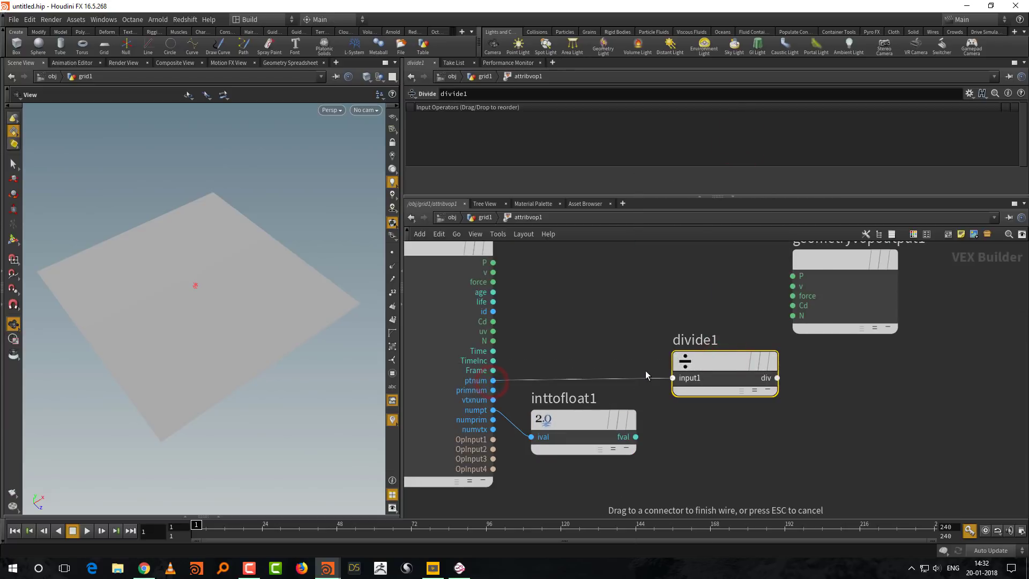
{"action": "left_click", "coordinate": [672, 378]}
{"action": "left_click", "coordinate": [635, 437]}
{"action": "left_click", "coordinate": [673, 388]}
{"action": "middle_click_drag", "start_coordinate": [847, 371], "coordinate": [792, 379]}
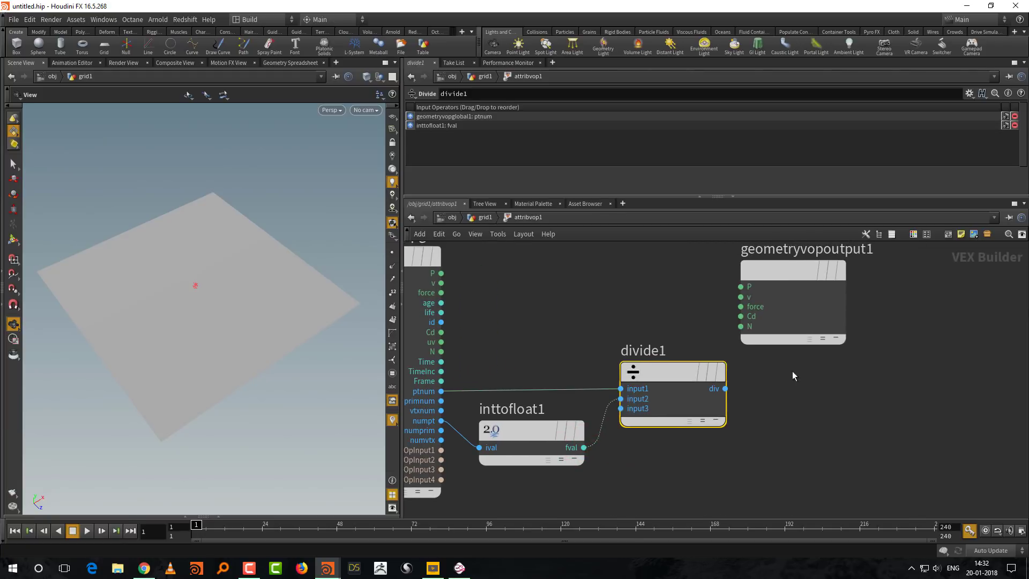
Step: Rewire ptnum through inttofloat1 into divide1's first input and numpt directly into its second input
{"action": "left_click_drag", "start_coordinate": [790, 275], "coordinate": [899, 274]}
{"action": "middle_click_drag", "start_coordinate": [667, 337], "coordinate": [723, 321]}
{"action": "left_click_drag", "start_coordinate": [585, 410], "coordinate": [601, 329]}
{"action": "middle_click", "coordinate": [831, 394]}
{"action": "middle_click_drag", "start_coordinate": [940, 359], "coordinate": [870, 397]}
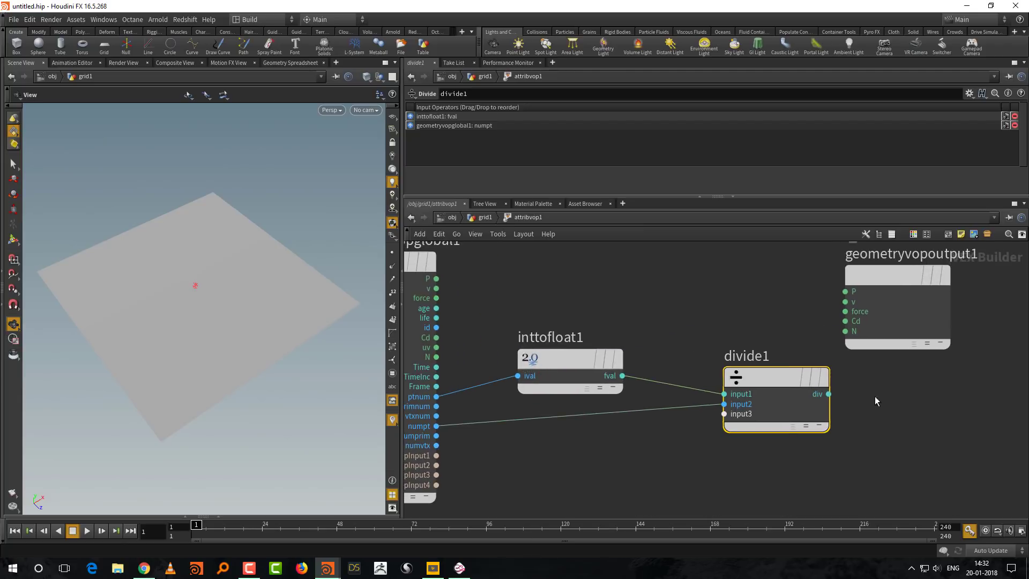
{"action": "scroll", "coordinate": [869, 397], "scroll_direction": "up", "scroll_amount": 3}
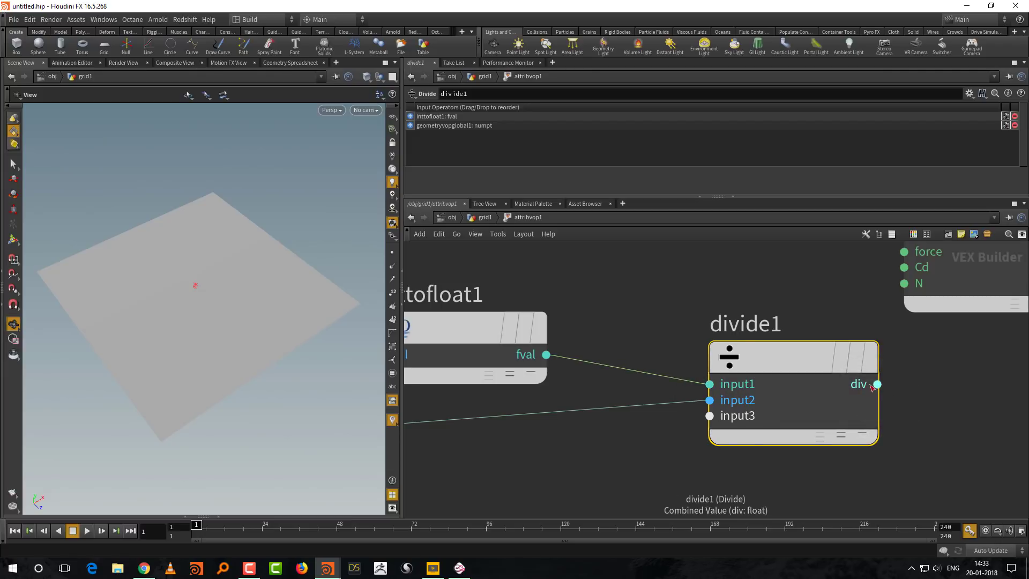
Step: Wire divide1's div output into the Cd input of geometryvopoutput1 and look over the shaded grid
{"action": "middle_click_drag", "start_coordinate": [466, 341], "coordinate": [557, 330]}
{"action": "left_click_drag", "start_coordinate": [557, 331], "coordinate": [580, 365]}
{"action": "middle_click_drag", "start_coordinate": [608, 423], "coordinate": [661, 439]}
{"action": "scroll", "coordinate": [643, 429], "scroll_direction": "down", "scroll_amount": 3}
{"action": "middle_click_drag", "start_coordinate": [907, 300], "coordinate": [812, 330]}
{"action": "left_click_drag", "start_coordinate": [812, 330], "coordinate": [884, 336]}
{"action": "middle_click_drag", "start_coordinate": [786, 355], "coordinate": [753, 324]}
{"action": "left_click", "coordinate": [767, 434]}
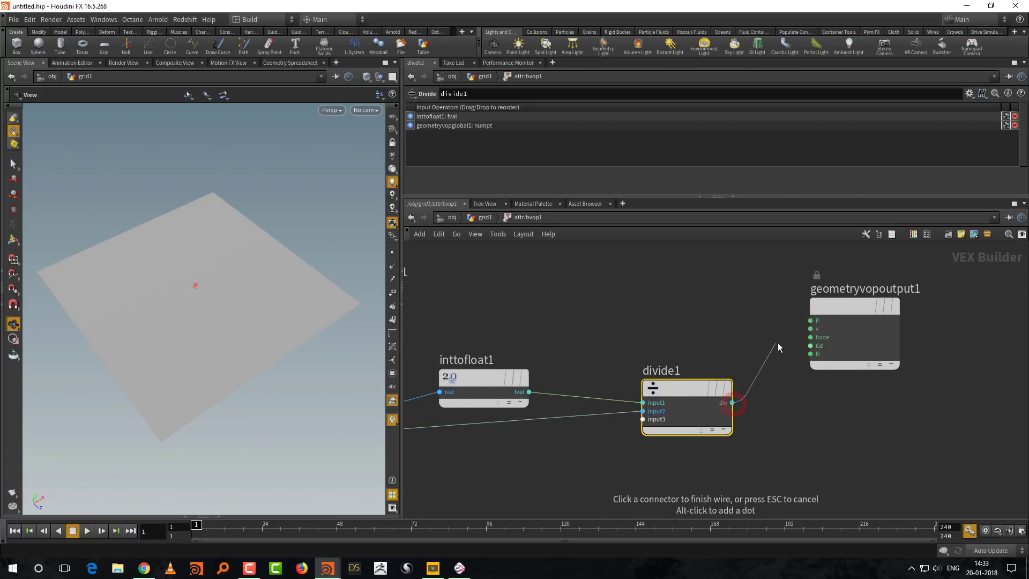
{"action": "left_click", "coordinate": [782, 341]}
{"action": "left_click_drag", "start_coordinate": [224, 327], "coordinate": [218, 298]}
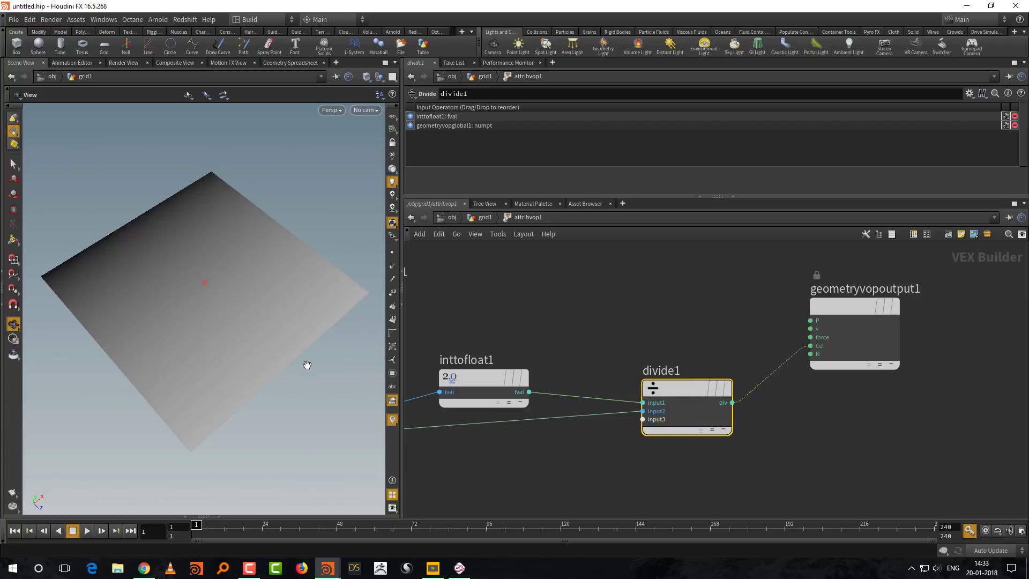
Step: Frame the VOP network and rearrange the inttofloat1, divide1 and geometryvopoutput1 nodes to leave room after the division
{"action": "key", "text": "h"}
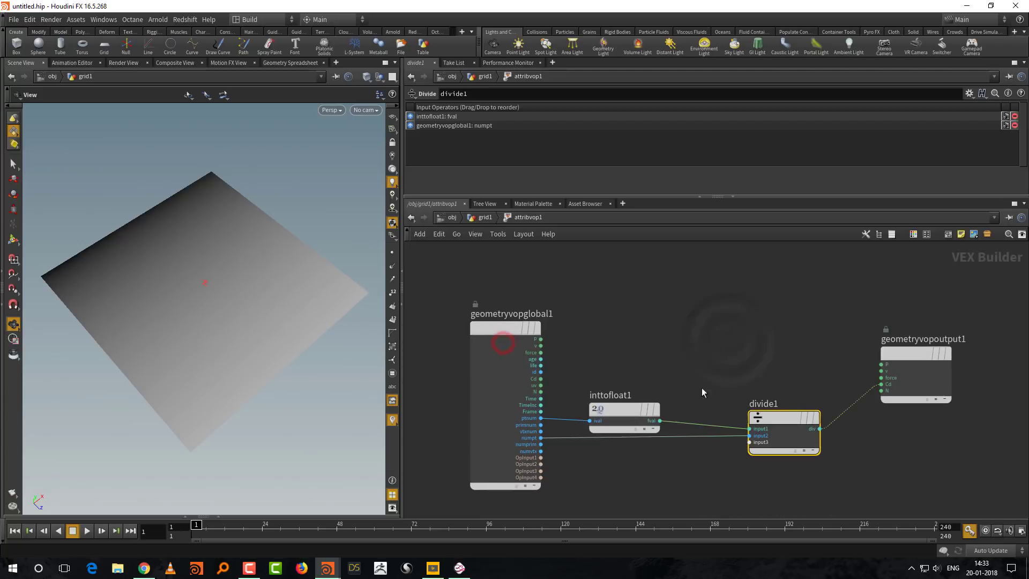
{"action": "left_click_drag", "start_coordinate": [615, 408], "coordinate": [622, 378]}
{"action": "left_click", "coordinate": [672, 435]}
{"action": "left_click_drag", "start_coordinate": [671, 435], "coordinate": [655, 430]}
{"action": "left_click_drag", "start_coordinate": [823, 354], "coordinate": [825, 369]}
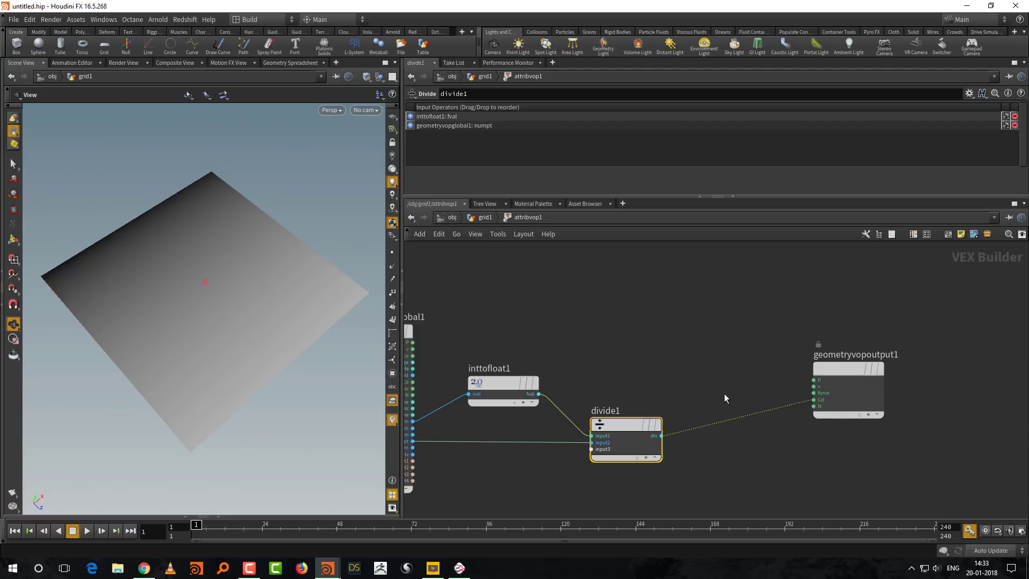
Step: Add a Ramp Parameter node after divide1 and view its ramp among attribvop1's parameters in grid1
{"action": "middle_click_drag", "start_coordinate": [724, 359], "coordinate": [657, 343]}
{"action": "key", "text": "Tab"}
{"action": "type", "text": "ramp"}
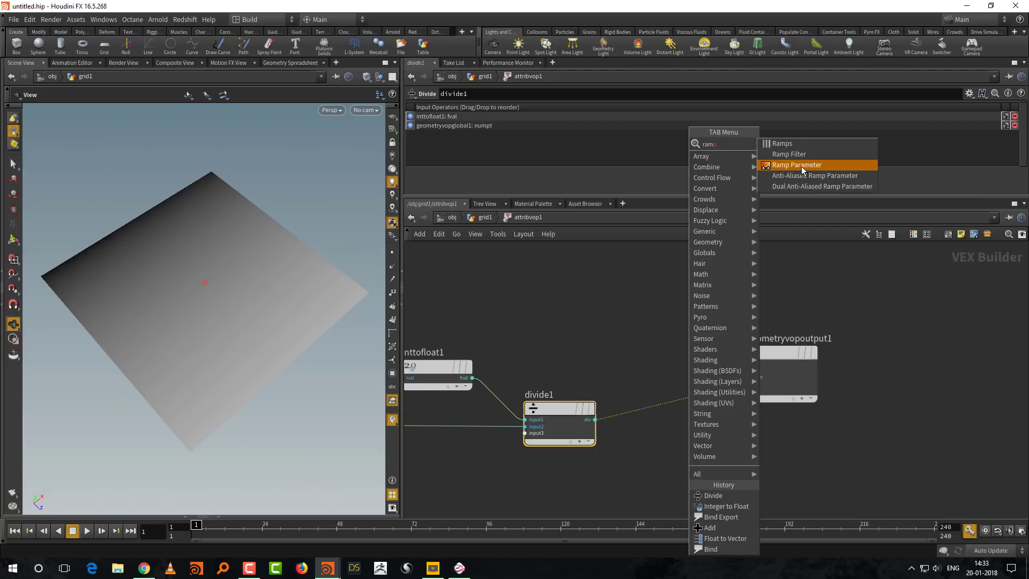
{"action": "left_click", "coordinate": [803, 165]}
{"action": "left_click", "coordinate": [665, 342]}
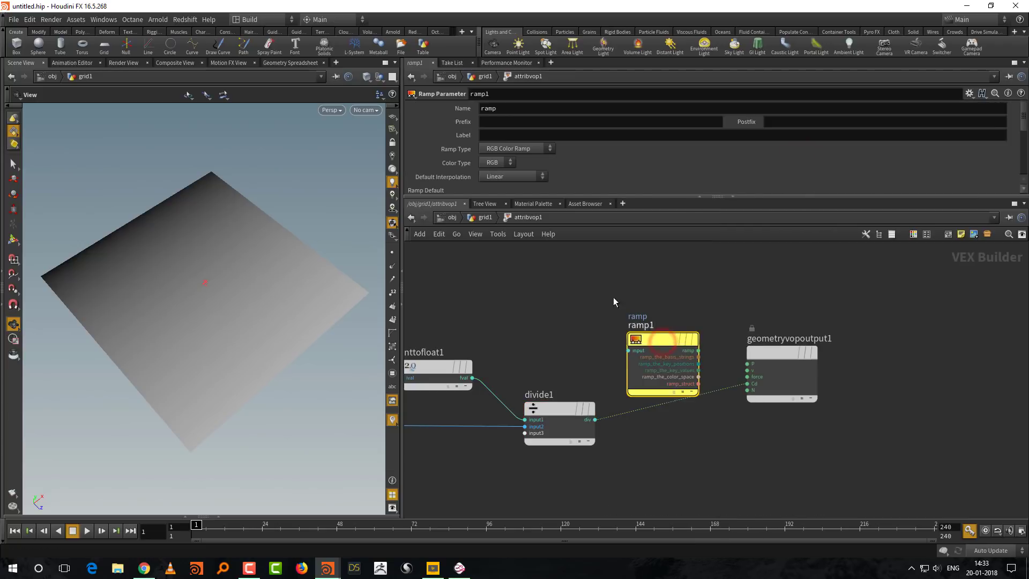
{"action": "left_click", "coordinate": [484, 217]}
{"action": "scroll", "coordinate": [1010, 140], "scroll_direction": "up", "scroll_amount": 5}
{"action": "left_click_drag", "start_coordinate": [810, 197], "coordinate": [811, 246]}
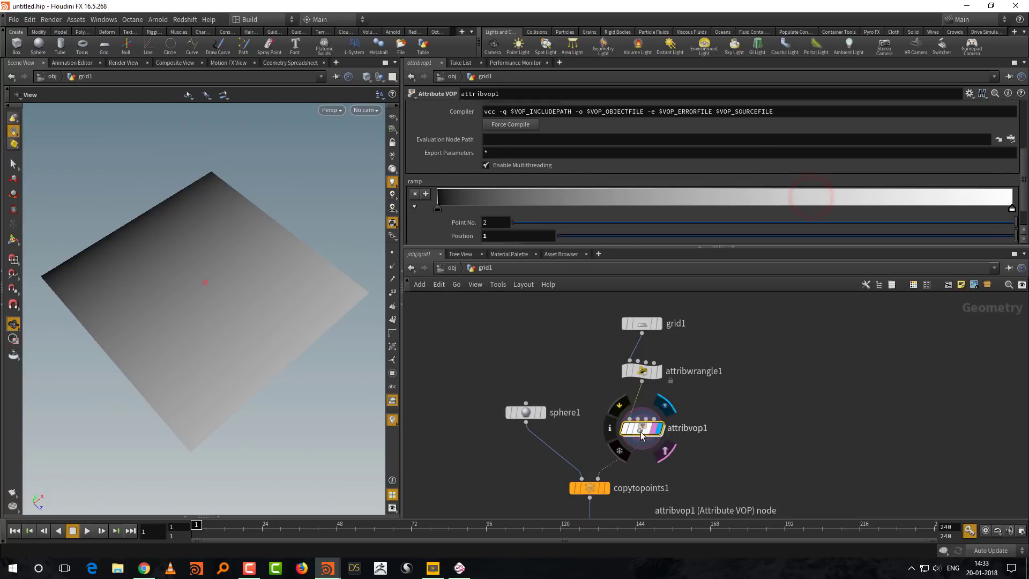
Step: Delete the Ramp Parameter node, check attribvop1's parameters in grid1, and go back inside attribvop1
{"action": "double_click", "coordinate": [641, 428]}
{"action": "key", "text": "Delete"}
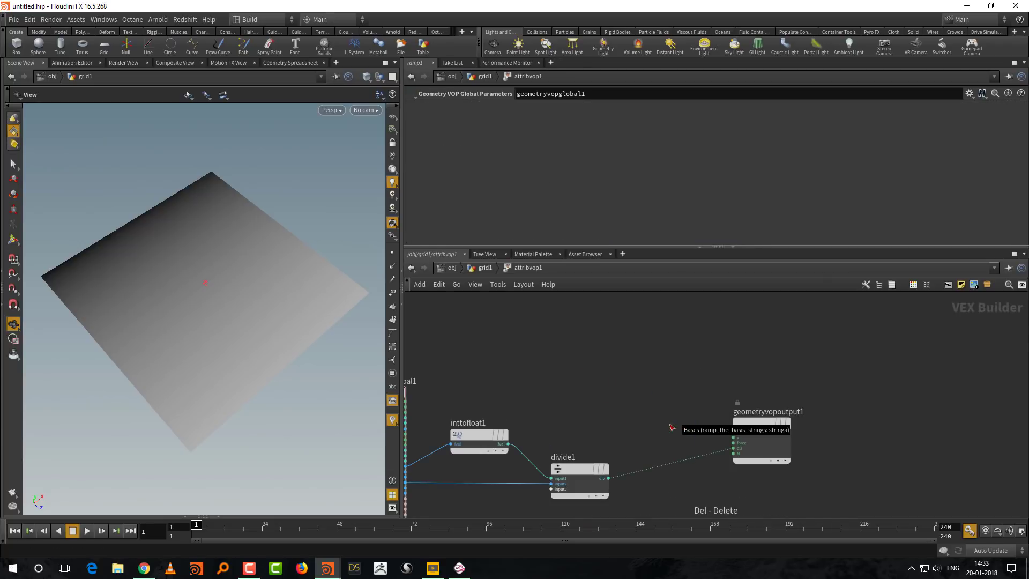
{"action": "left_click", "coordinate": [471, 325]}
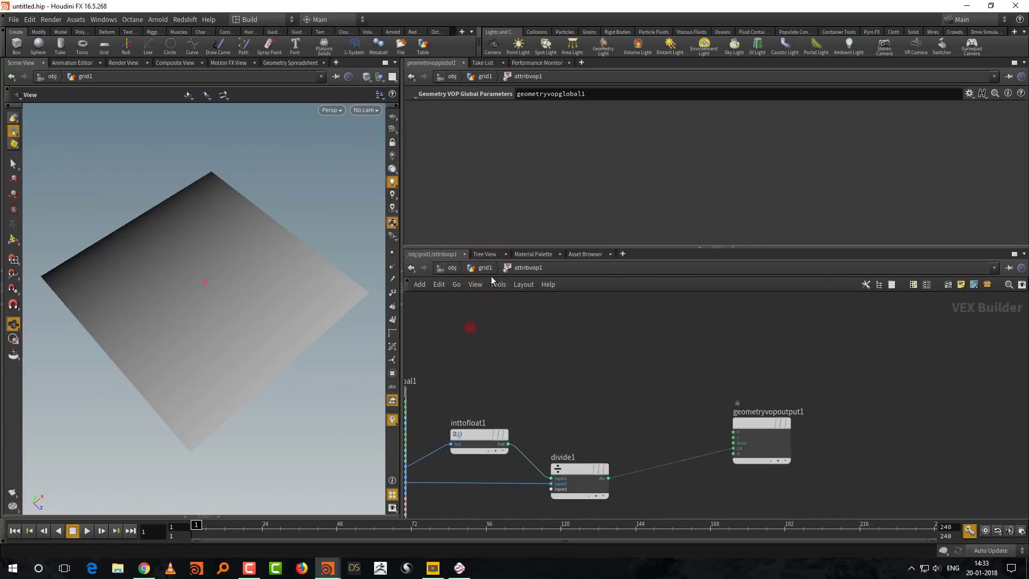
{"action": "left_click", "coordinate": [505, 267]}
{"action": "left_click_drag", "start_coordinate": [1022, 149], "coordinate": [1026, 188]}
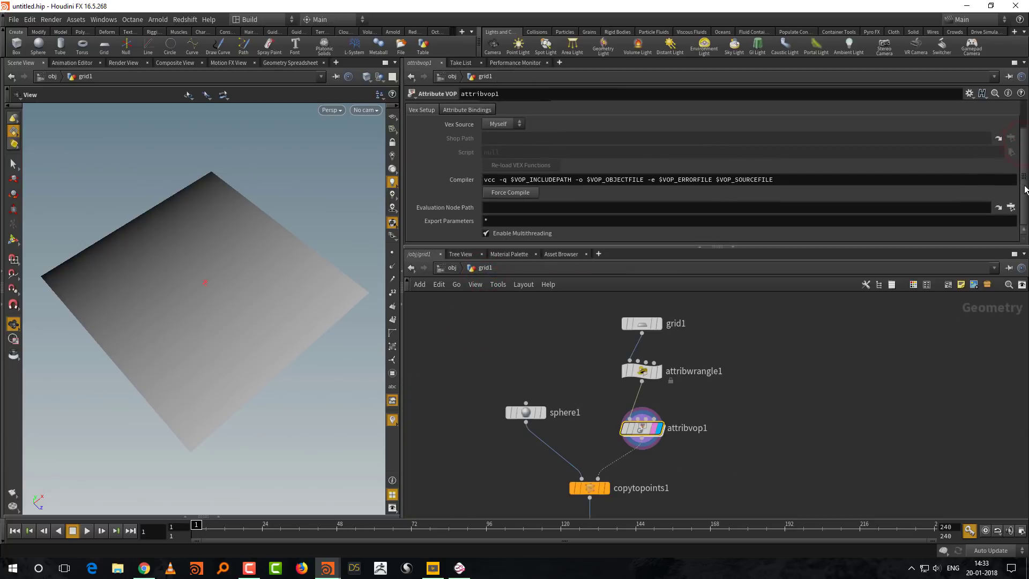
{"action": "double_click", "coordinate": [642, 428]}
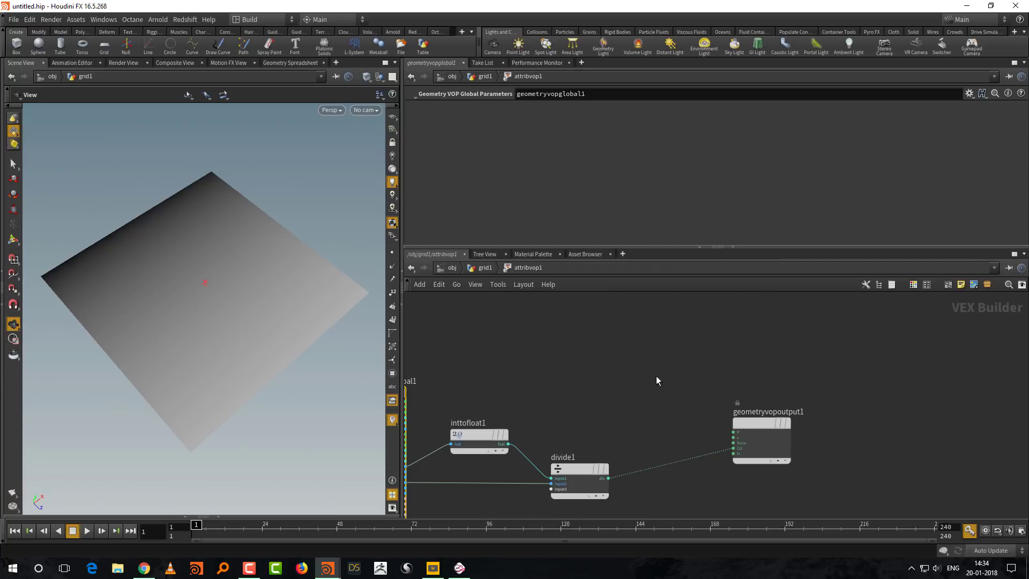
Step: Add a Ramp Parameter node between divide1 and geometryvopoutput1
{"action": "key", "text": "Tab"}
{"action": "type", "text": "ramp"}
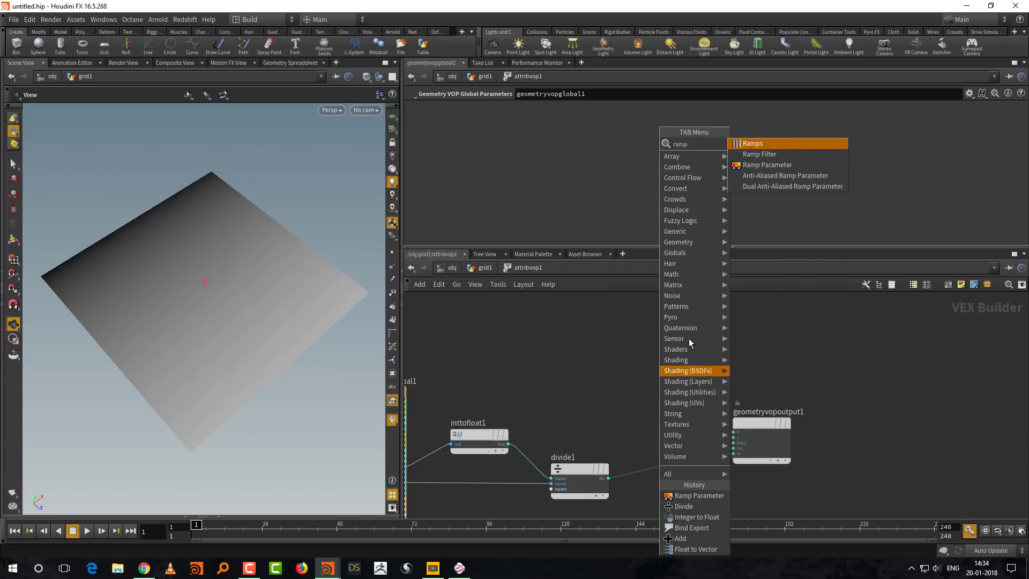
{"action": "left_click", "coordinate": [766, 165]}
{"action": "left_click", "coordinate": [666, 397]}
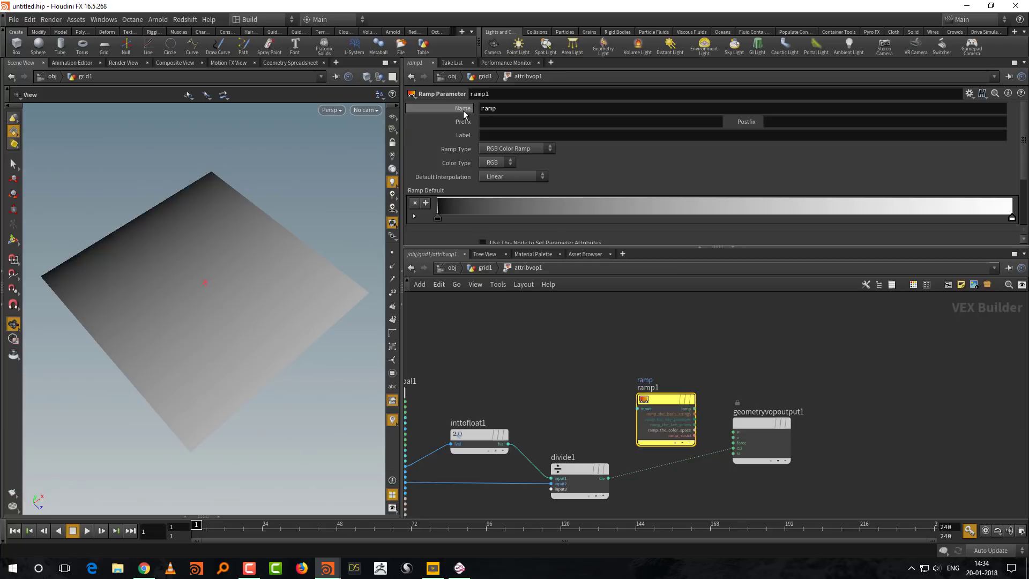
Step: Name the ramp parameter curve and set its ramp type to Spline Ramp (float)
{"action": "double_click", "coordinate": [489, 109]}
{"action": "type", "text": "c"}
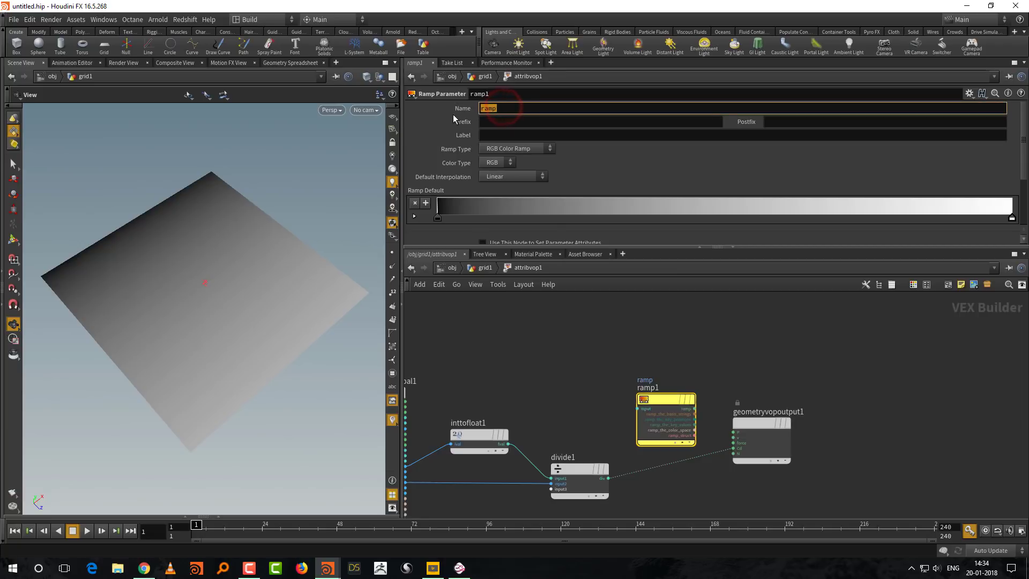
{"action": "type", "text": "urve"}
{"action": "key", "text": "Return"}
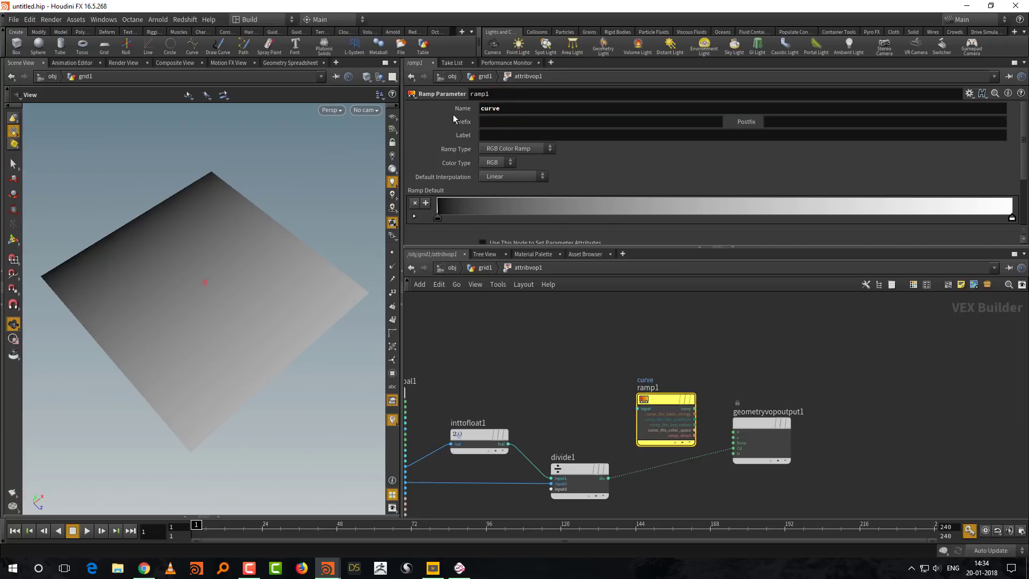
{"action": "left_click", "coordinate": [521, 150]}
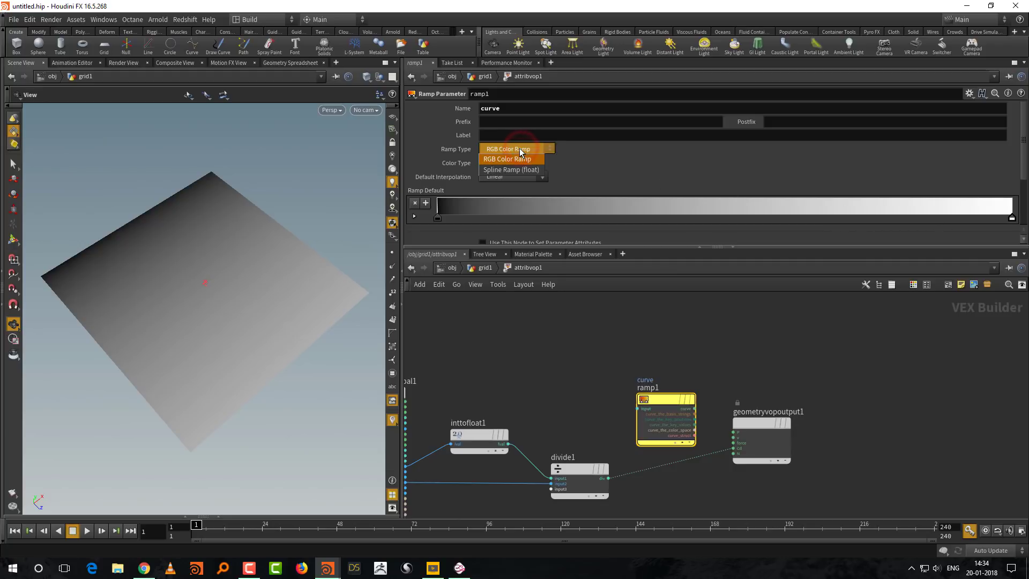
{"action": "left_click", "coordinate": [520, 170]}
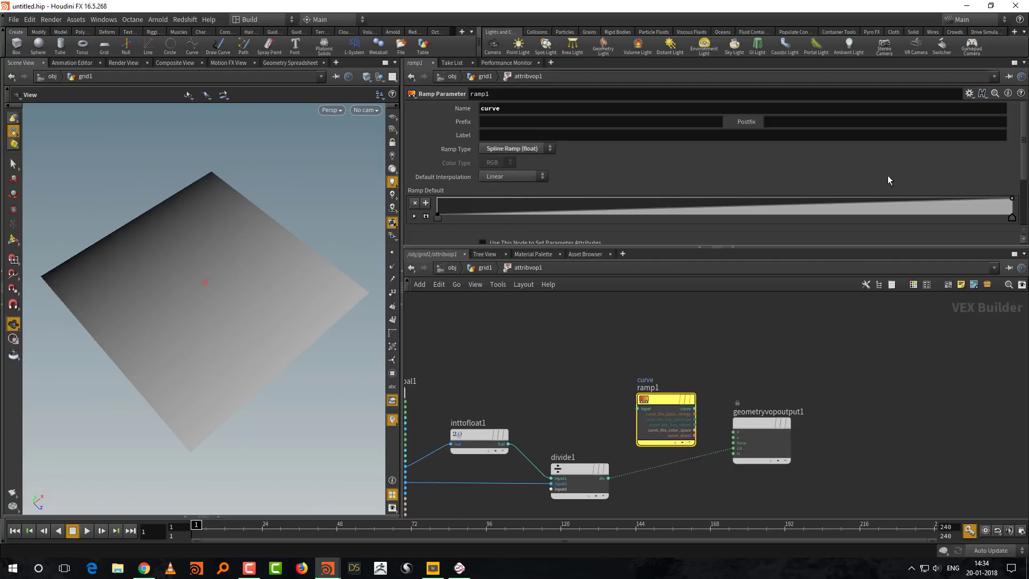
Step: Wire divide1's div output into ramp1's input and ramp1's curve output into Cd on geometryvopoutput1
{"action": "scroll", "coordinate": [592, 437], "scroll_direction": "up", "scroll_amount": 3}
{"action": "left_click", "coordinate": [608, 452]}
{"action": "left_click", "coordinate": [650, 349]}
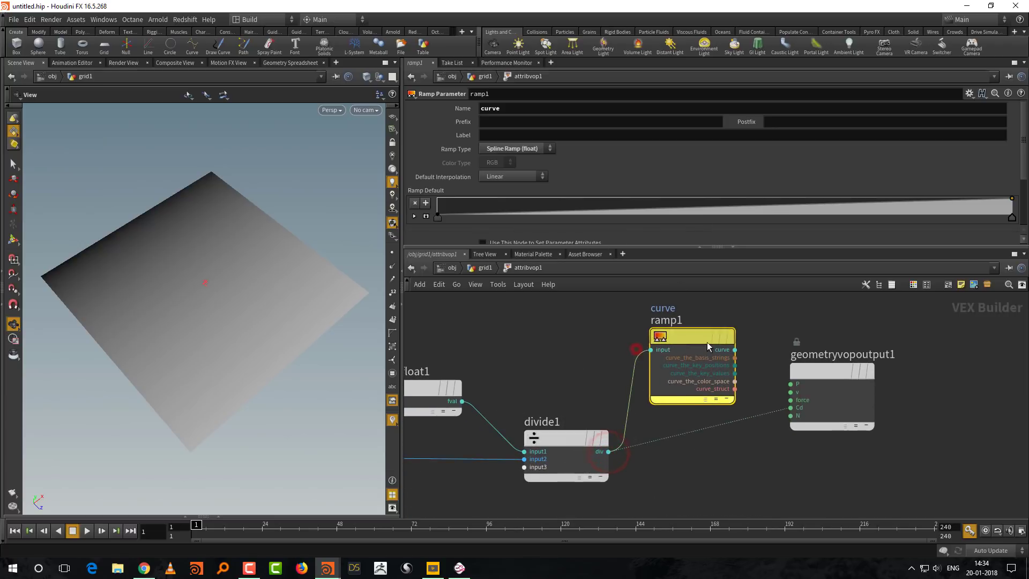
{"action": "left_click", "coordinate": [735, 349]}
{"action": "left_click", "coordinate": [790, 408]}
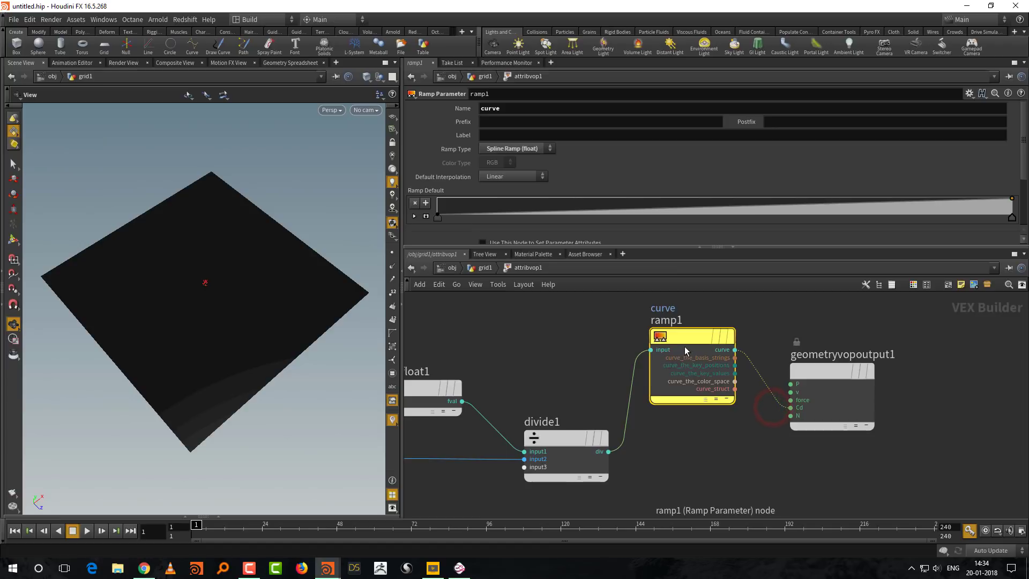
{"action": "left_click_drag", "start_coordinate": [686, 337], "coordinate": [686, 372]}
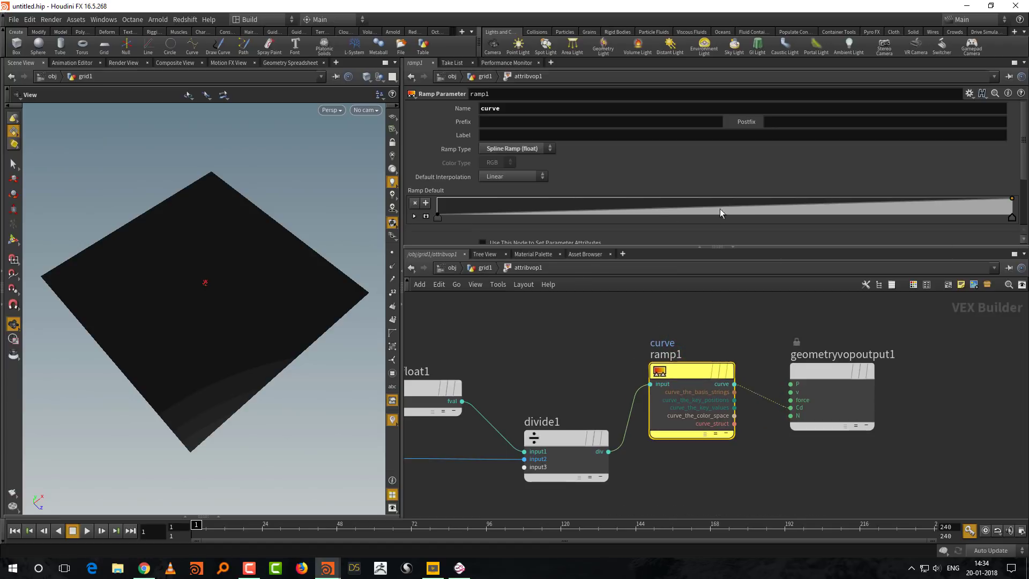
Step: Return to grid1 and raise the end point of attribvop1's curve ramp to a value of 1
{"action": "left_click", "coordinate": [481, 269]}
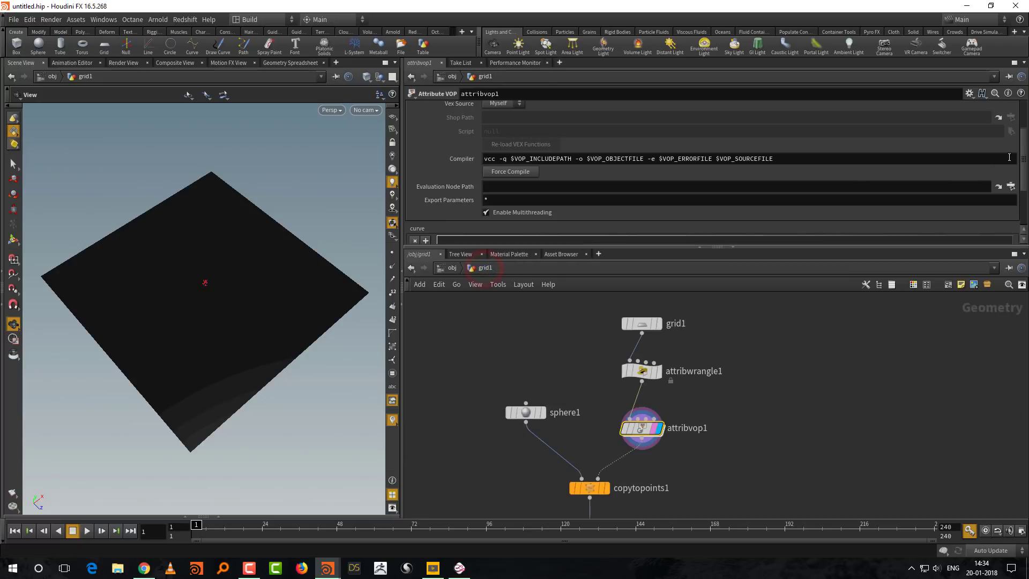
{"action": "scroll", "coordinate": [1003, 159], "scroll_direction": "down", "scroll_amount": 3}
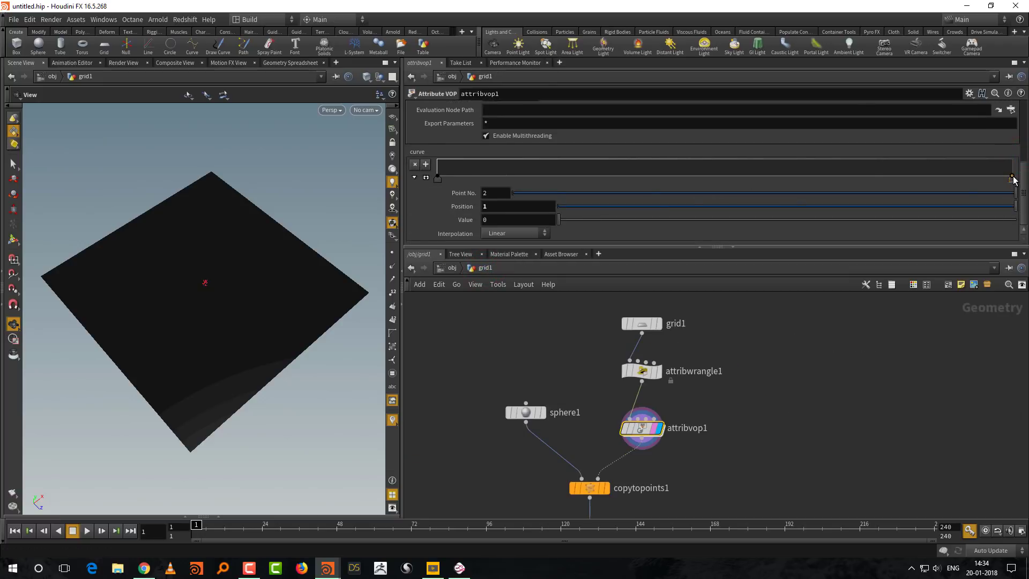
{"action": "left_click_drag", "start_coordinate": [1011, 178], "coordinate": [1014, 160]}
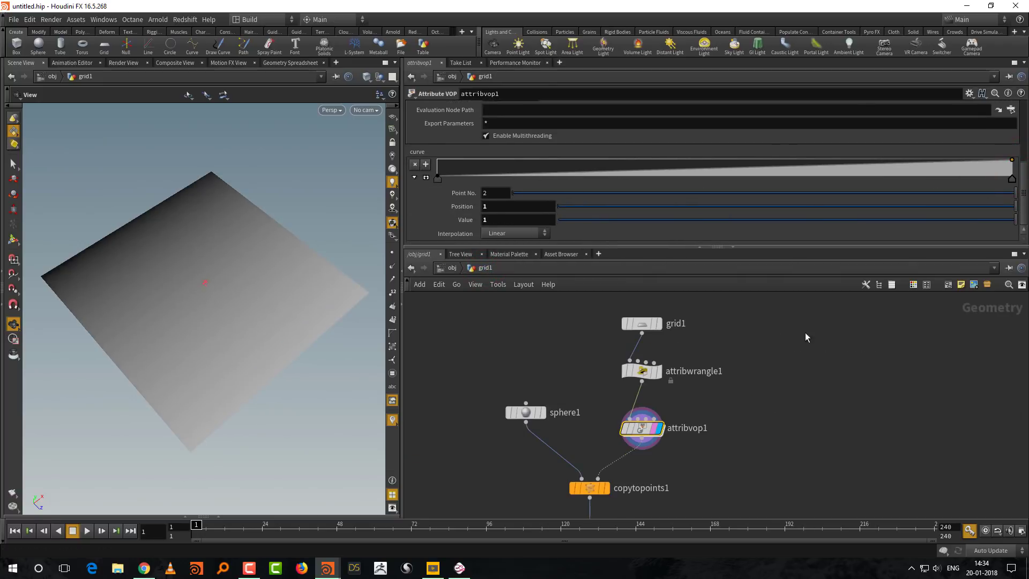
Step: Switch the displayed node to null1 and inspect the spheres copied onto the grid points
{"action": "middle_click_drag", "start_coordinate": [611, 489], "coordinate": [647, 420]}
{"action": "left_click", "coordinate": [645, 420]}
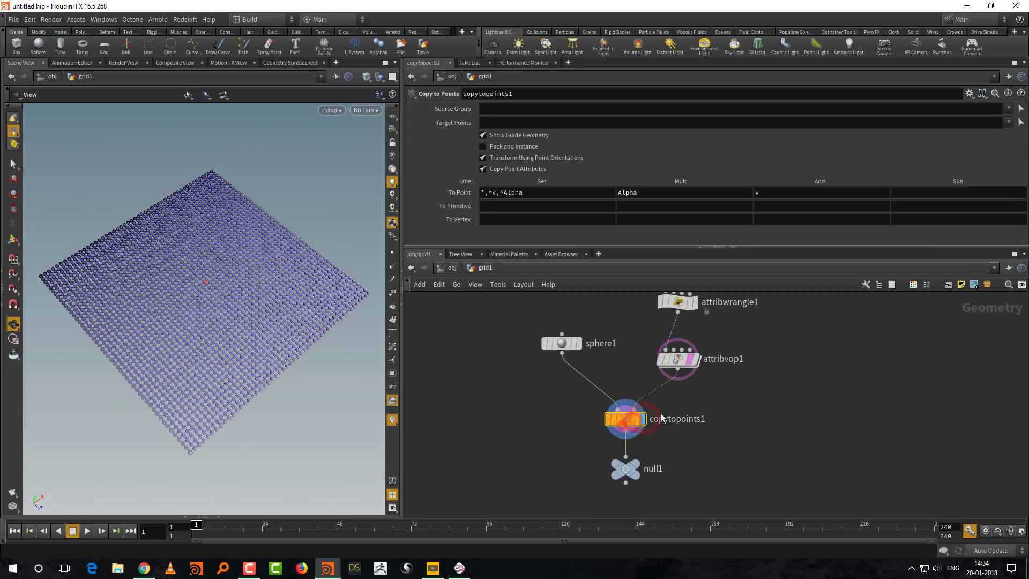
{"action": "left_click", "coordinate": [681, 445]}
{"action": "left_click", "coordinate": [639, 466]}
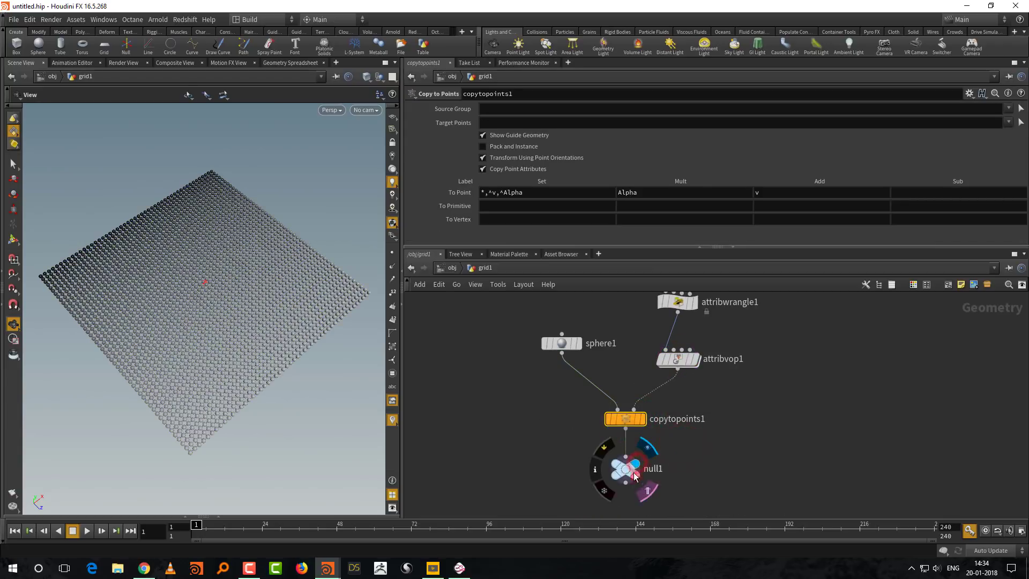
{"action": "left_click", "coordinate": [627, 469]}
{"action": "left_click_drag", "start_coordinate": [219, 366], "coordinate": [270, 367]}
{"action": "left_click", "coordinate": [688, 408]}
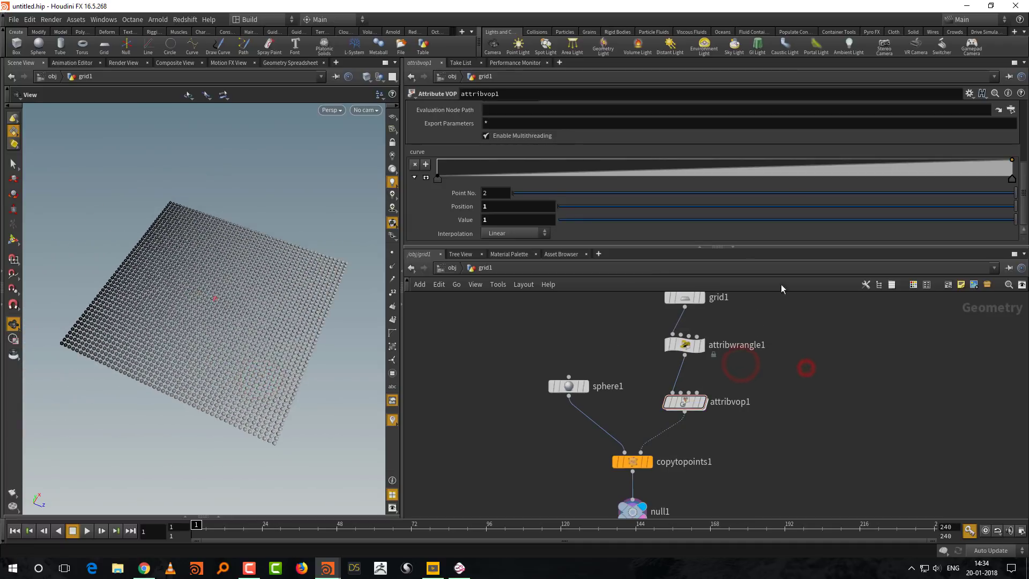
{"action": "left_click_drag", "start_coordinate": [645, 161], "coordinate": [662, 170]}
{"action": "left_click", "coordinate": [660, 179], "text": "ctrl"}
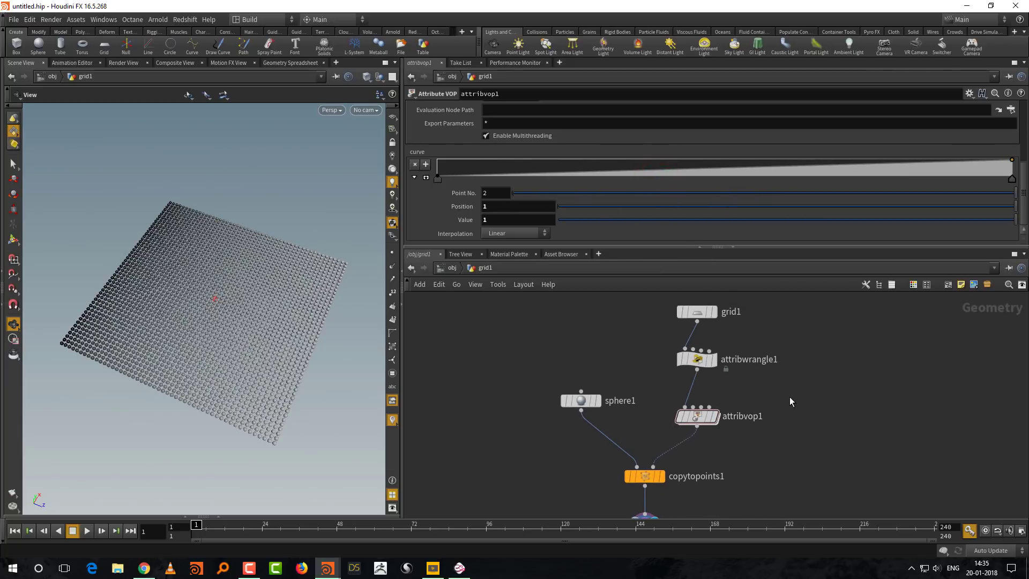
{"action": "middle_click_drag", "start_coordinate": [783, 395], "coordinate": [734, 378]}
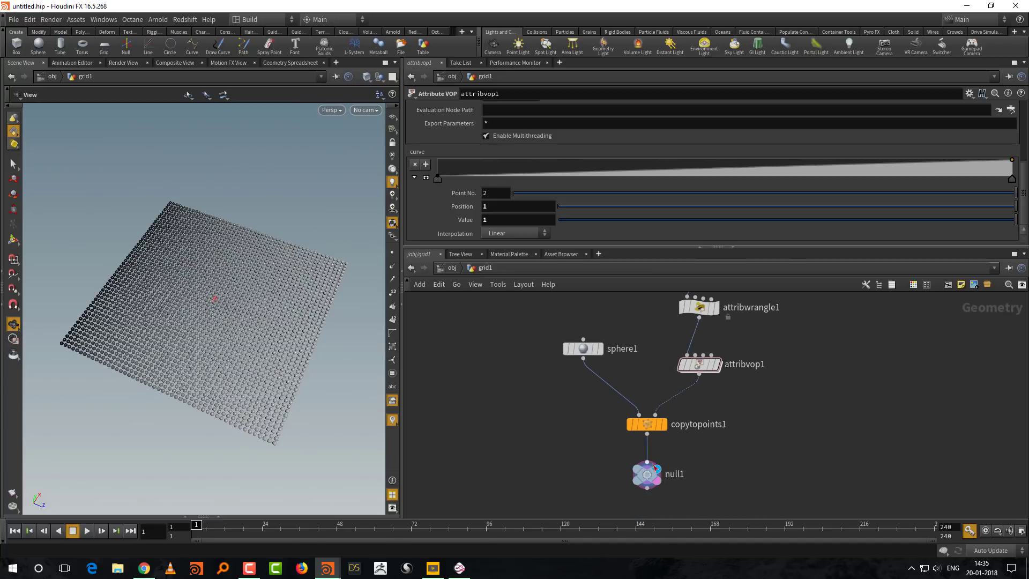
Step: Enter attribvop1, make room after ramp1, and add a Bind node above geometryvopoutput1
{"action": "double_click", "coordinate": [698, 365]}
{"action": "left_click_drag", "start_coordinate": [766, 371], "coordinate": [882, 383]}
{"action": "left_click_drag", "start_coordinate": [627, 377], "coordinate": [636, 400]}
{"action": "middle_click_drag", "start_coordinate": [723, 351], "coordinate": [717, 368]}
{"action": "key", "text": "Tab"}
{"action": "type", "text": "bin"}
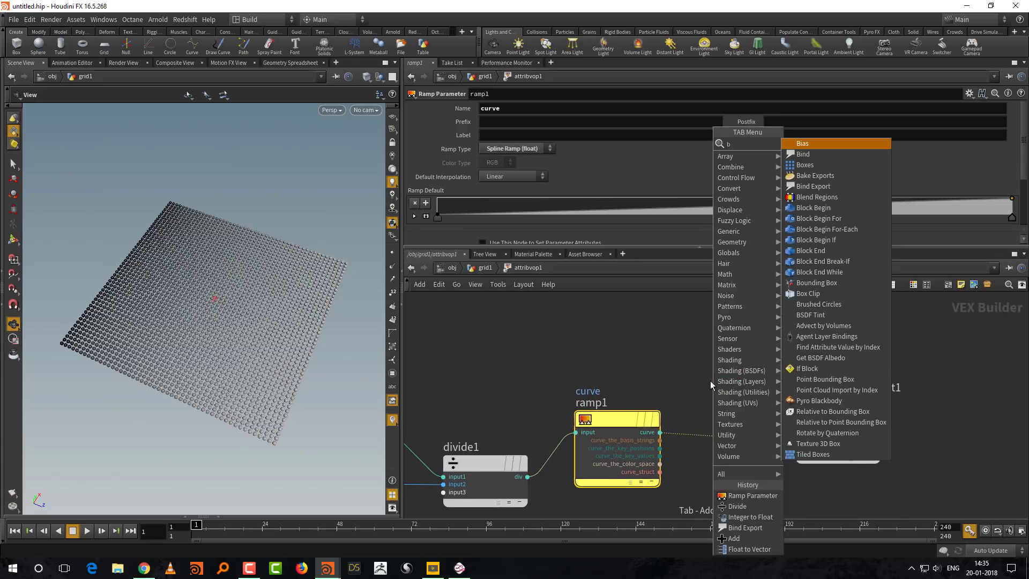
{"action": "key", "text": "Return"}
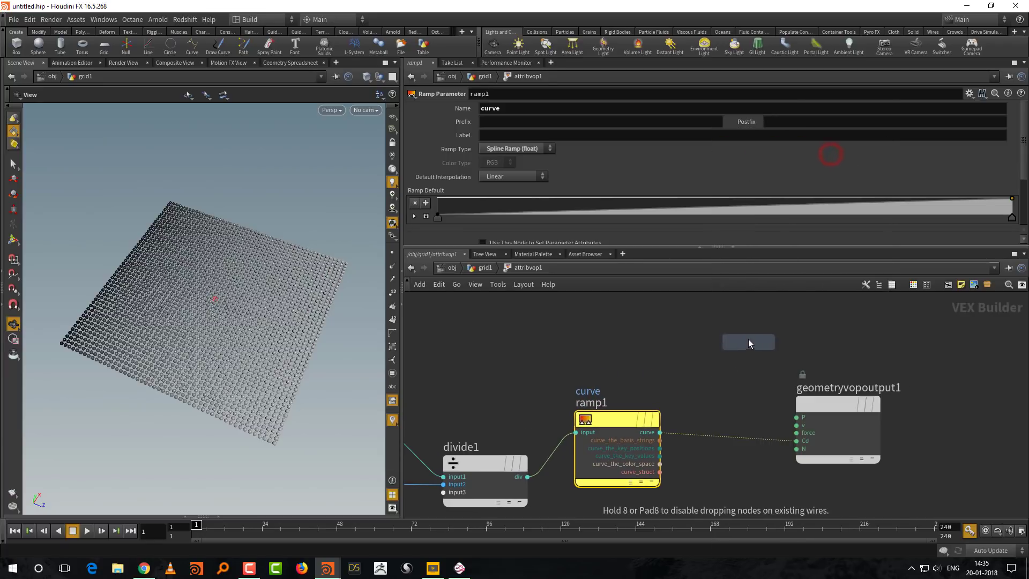
{"action": "left_click", "coordinate": [748, 340]}
Step: Name the bound attribute pscale and wire ramp1's curve output into bind1's input
{"action": "double_click", "coordinate": [488, 108]}
{"action": "type", "text": "ps"}
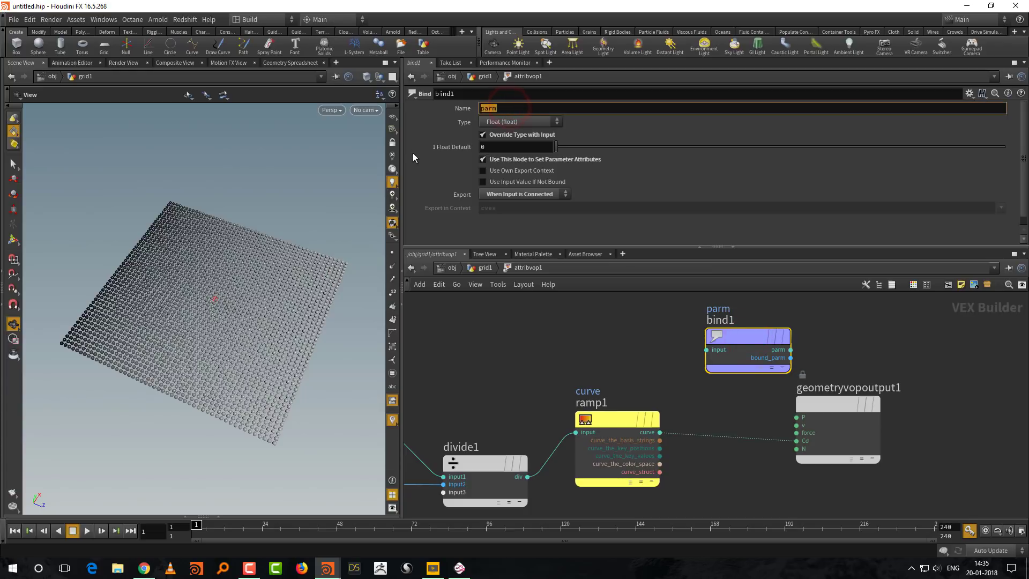
{"action": "type", "text": "cale"}
{"action": "key", "text": "Return"}
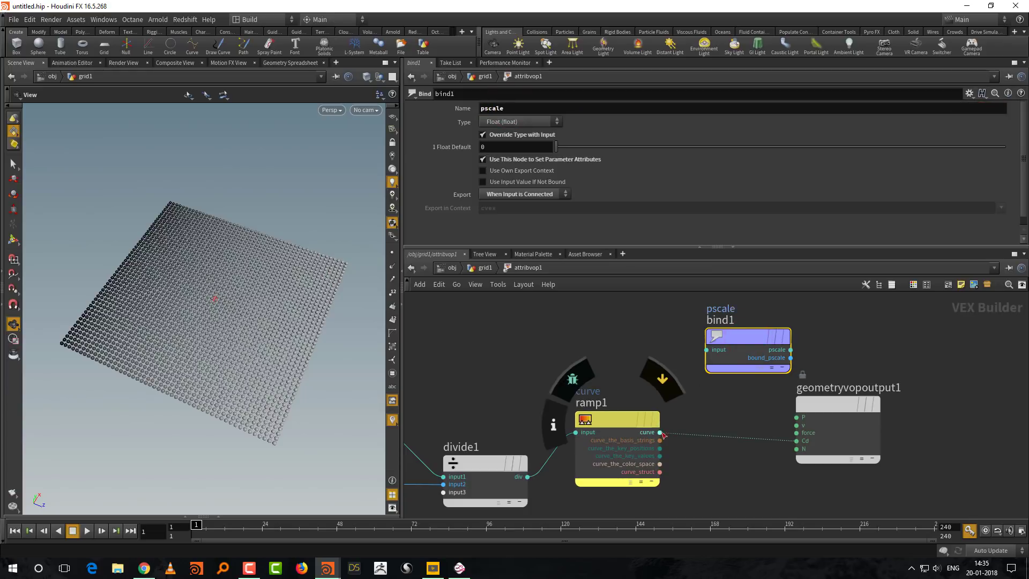
{"action": "left_click", "coordinate": [686, 352]}
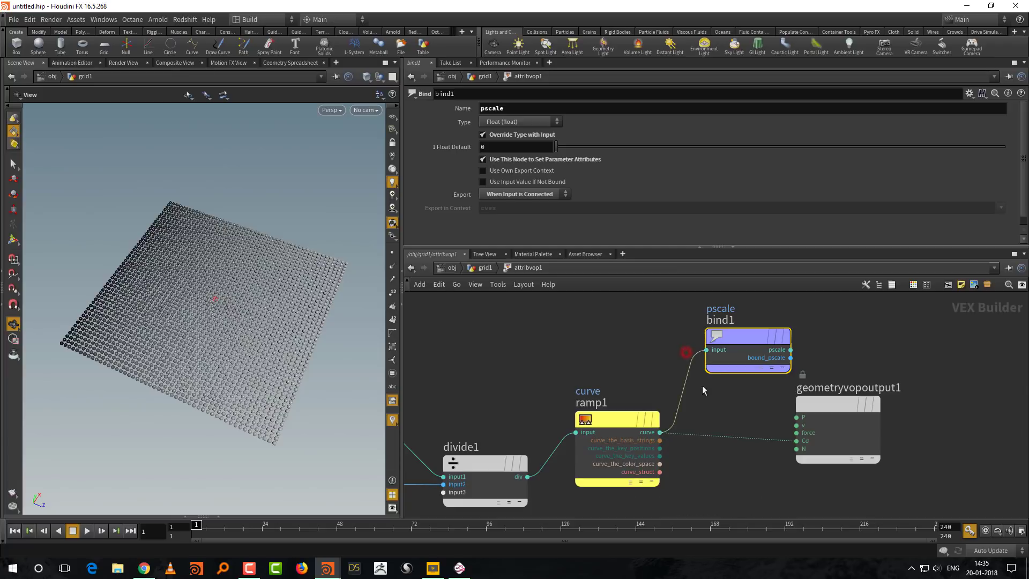
Step: Return to the grid1 network and show copytopoints1's parameters in a taller parameter pane
{"action": "left_click", "coordinate": [477, 268]}
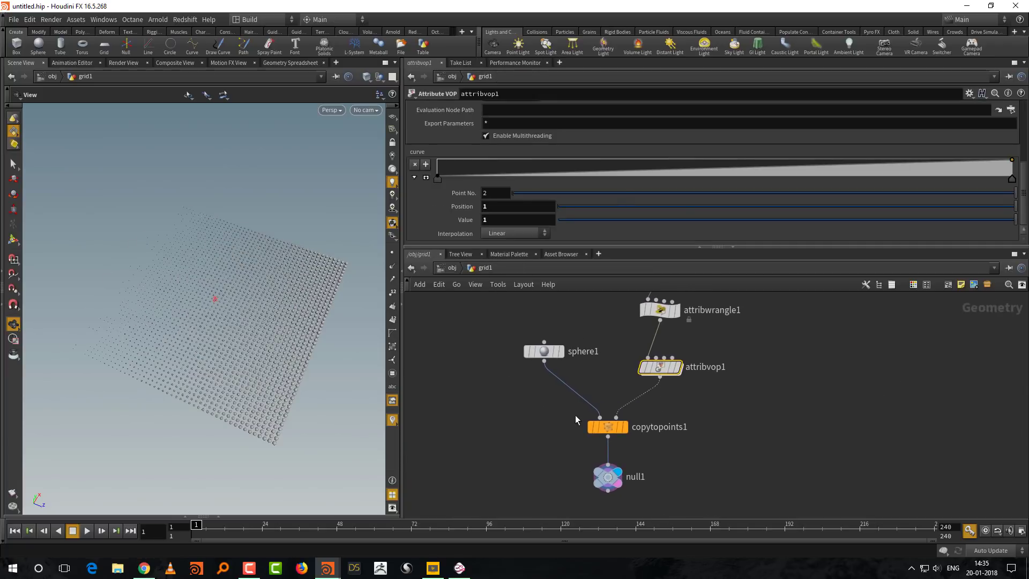
{"action": "left_click_drag", "start_coordinate": [682, 247], "coordinate": [681, 278]}
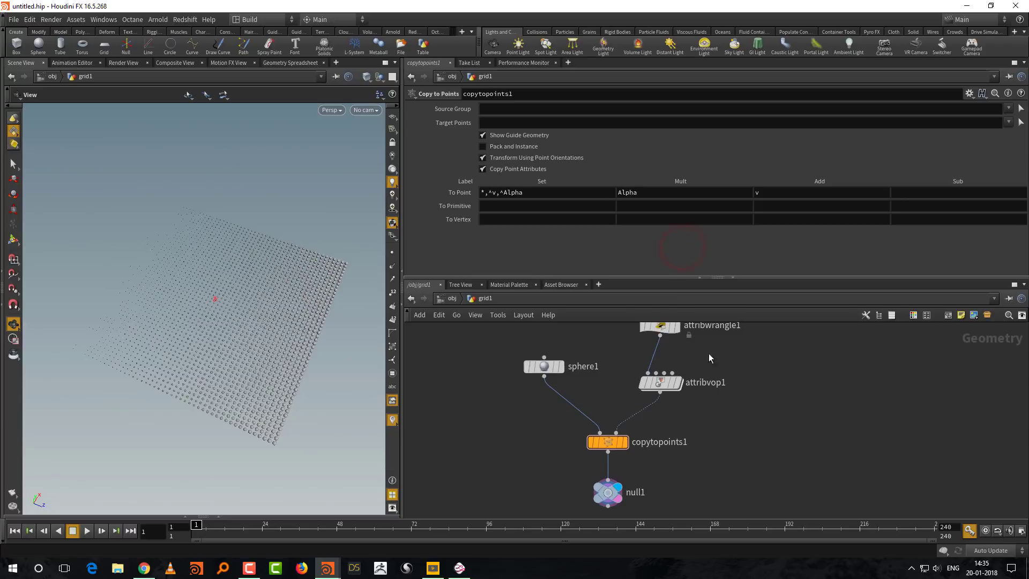
Step: Set the uniform scale of sphere1 to 0.62
{"action": "left_click", "coordinate": [565, 412]}
{"action": "left_click_drag", "start_coordinate": [575, 163], "coordinate": [587, 167]}
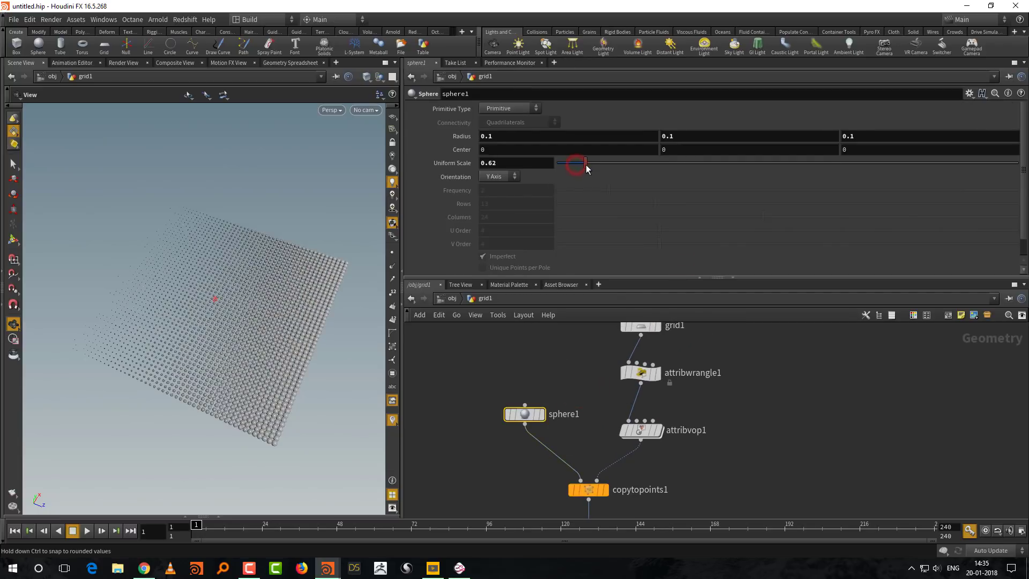
Step: Reshape attribvop1's curve ramp by adding a zero-value point at about 0.91 and a full-value point at about 0.94
{"action": "left_click", "coordinate": [640, 373]}
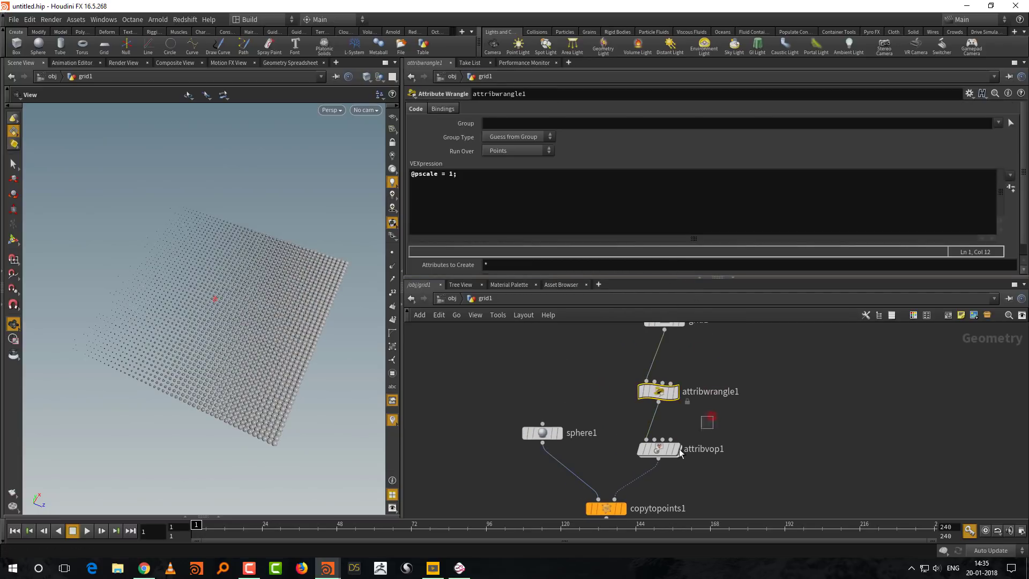
{"action": "left_click", "coordinate": [660, 448]}
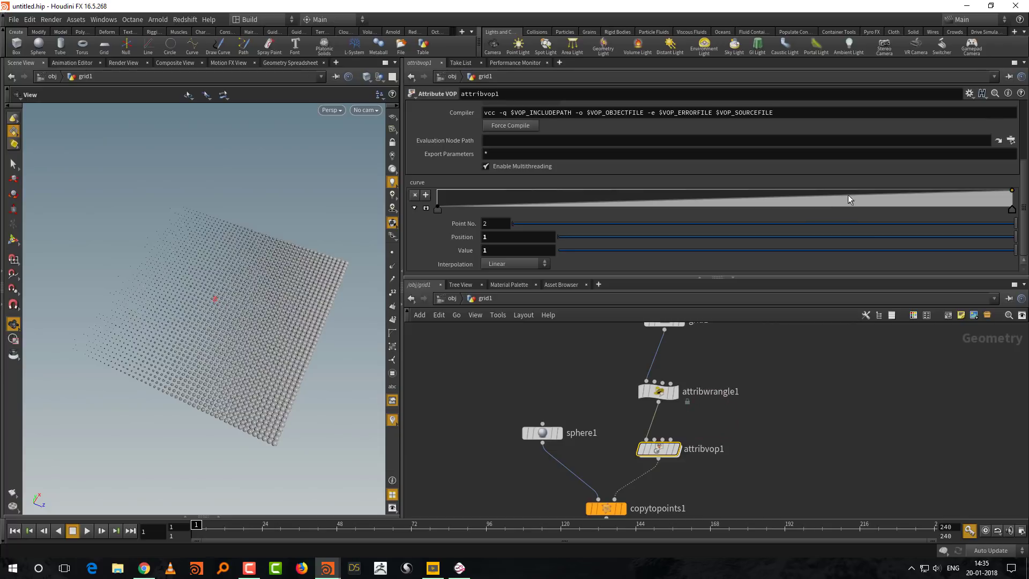
{"action": "left_click", "coordinate": [895, 195]}
{"action": "left_click_drag", "start_coordinate": [858, 194], "coordinate": [876, 209]}
{"action": "left_click_drag", "start_coordinate": [895, 210], "coordinate": [960, 213]}
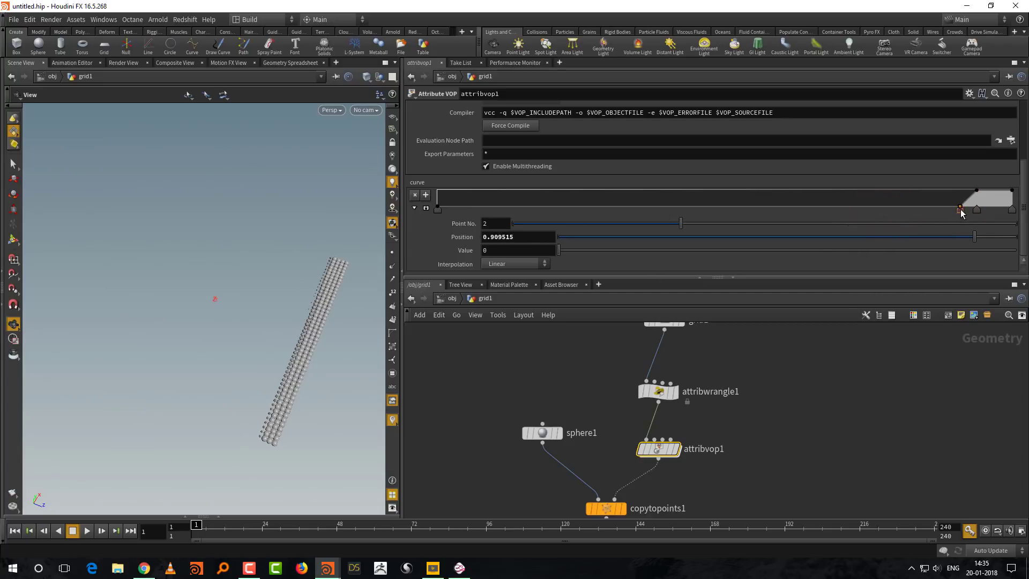
Step: Keyframe the positions of the two inner ramp points at frame 1, and shift both near the ramp's start at frame 119
{"action": "left_click", "coordinate": [466, 237], "text": "alt"}
{"action": "left_click", "coordinate": [977, 208]}
{"action": "left_click", "coordinate": [460, 237], "text": "alt"}
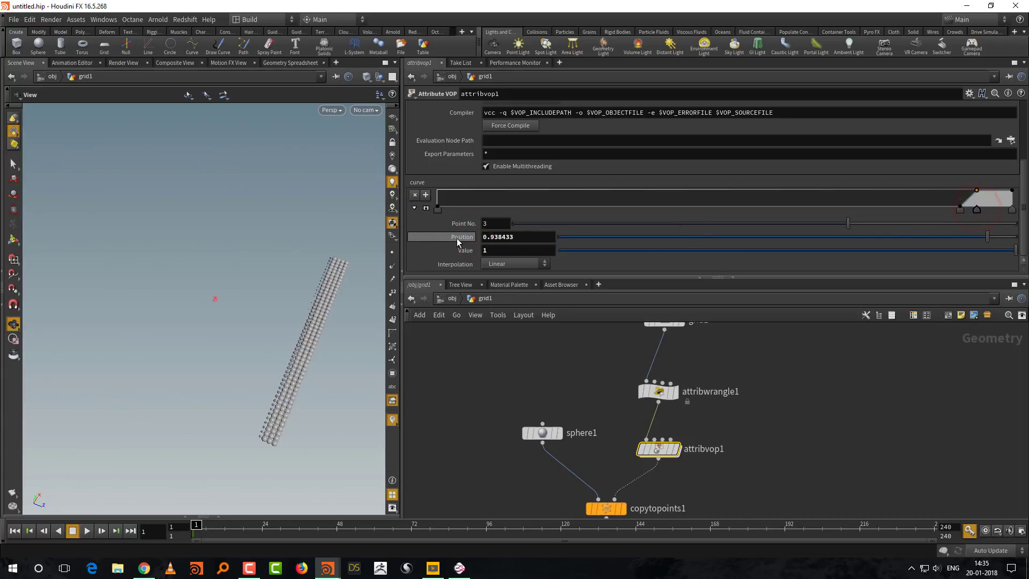
{"action": "left_click_drag", "start_coordinate": [336, 531], "coordinate": [558, 530]}
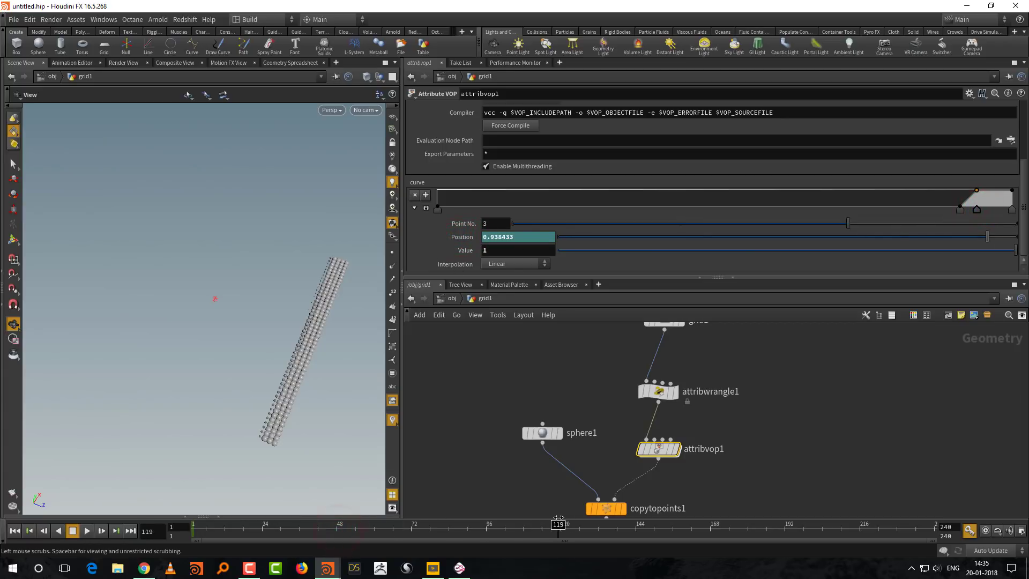
{"action": "left_click_drag", "start_coordinate": [960, 209], "coordinate": [455, 209]}
{"action": "left_click_drag", "start_coordinate": [977, 209], "coordinate": [508, 217]}
{"action": "left_click_drag", "start_coordinate": [560, 525], "coordinate": [521, 529]}
Step: Go back to frame 1, remove the inner ramp points and delete the channels on the ramp point's position
{"action": "key", "text": "ctrl+Up"}
{"action": "left_click", "coordinate": [964, 209], "text": "ctrl"}
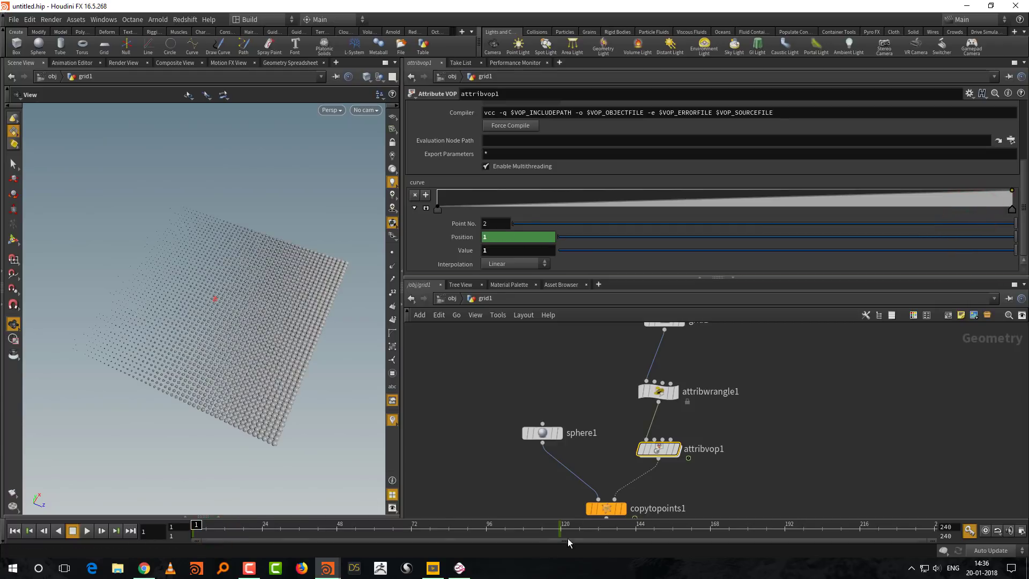
{"action": "right_click", "coordinate": [482, 237]}
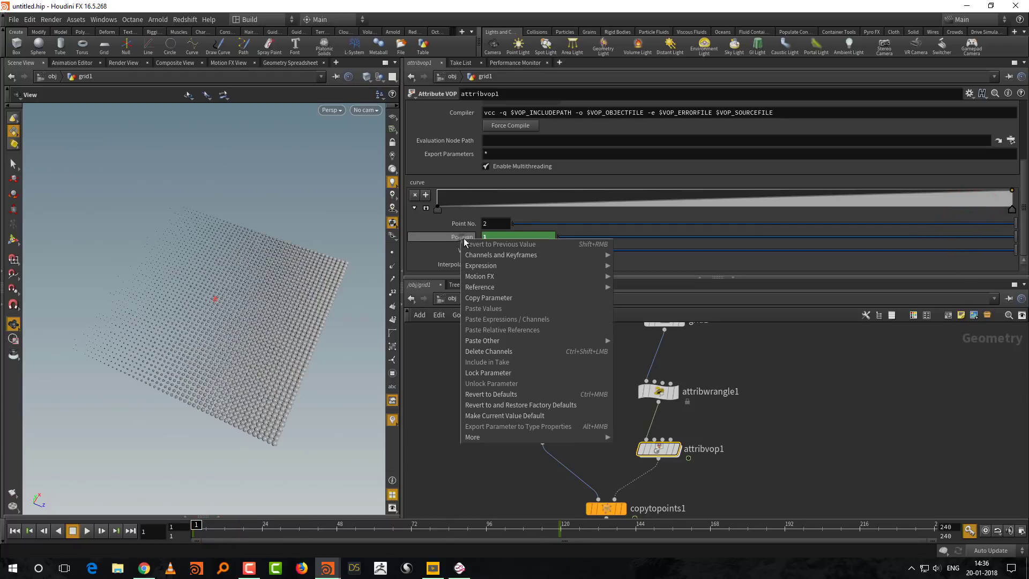
{"action": "left_click", "coordinate": [504, 351]}
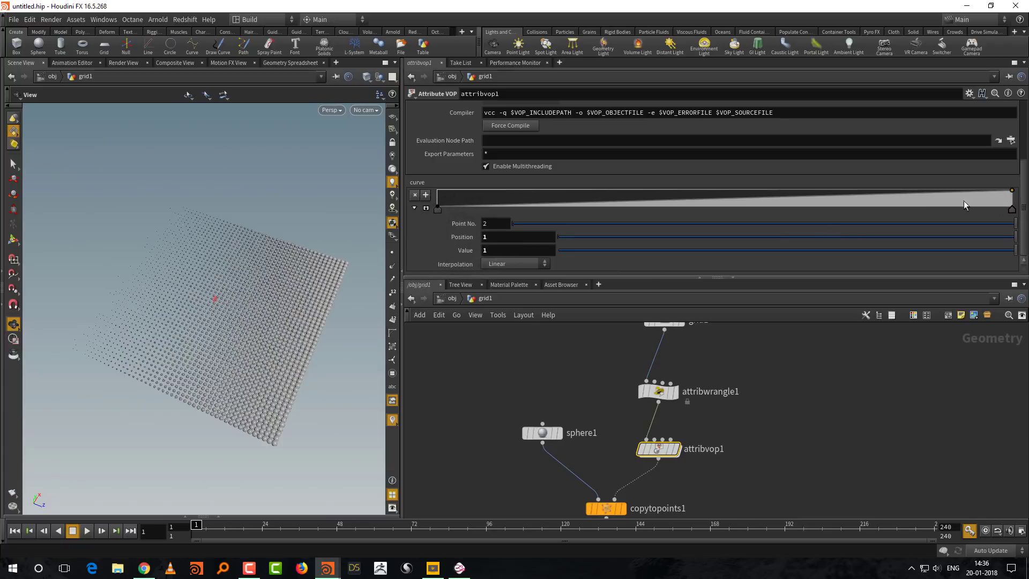
{"action": "left_click", "coordinate": [202, 527]}
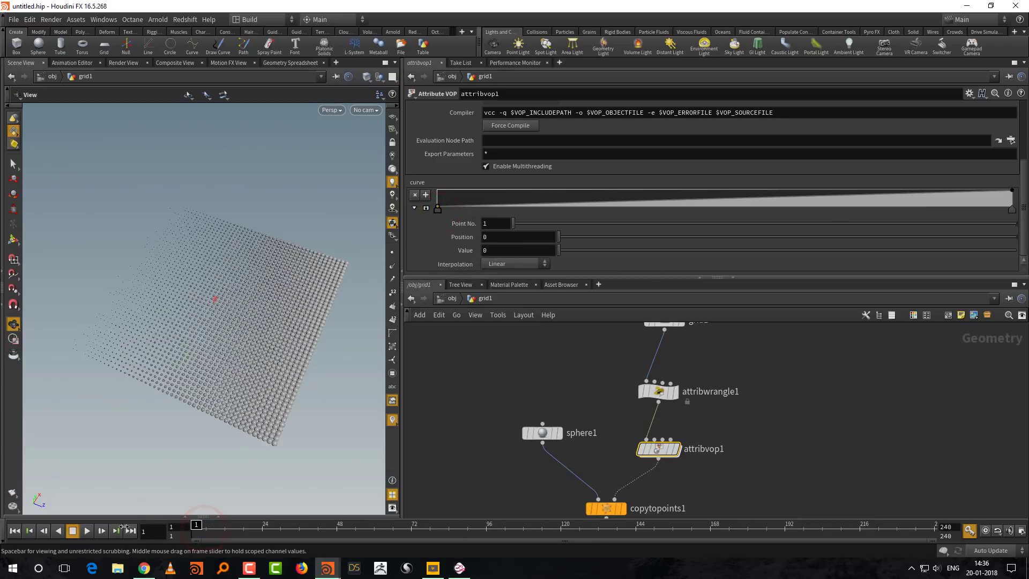
Step: Give the network editor more height and move grid1 up to leave space above attribwrangle1
{"action": "middle_click_drag", "start_coordinate": [752, 409], "coordinate": [740, 448]}
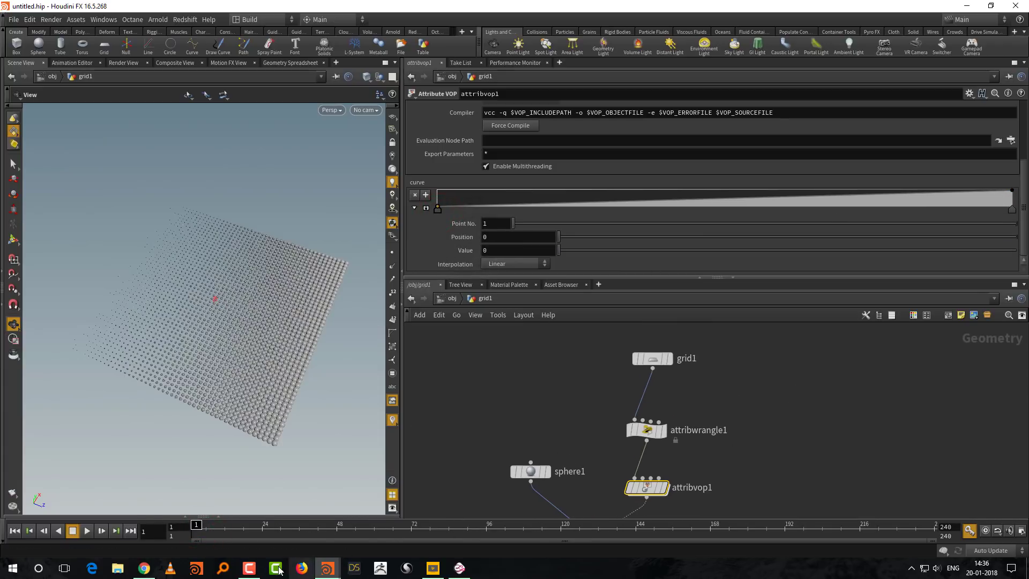
{"action": "middle_click_drag", "start_coordinate": [744, 413], "coordinate": [738, 410]}
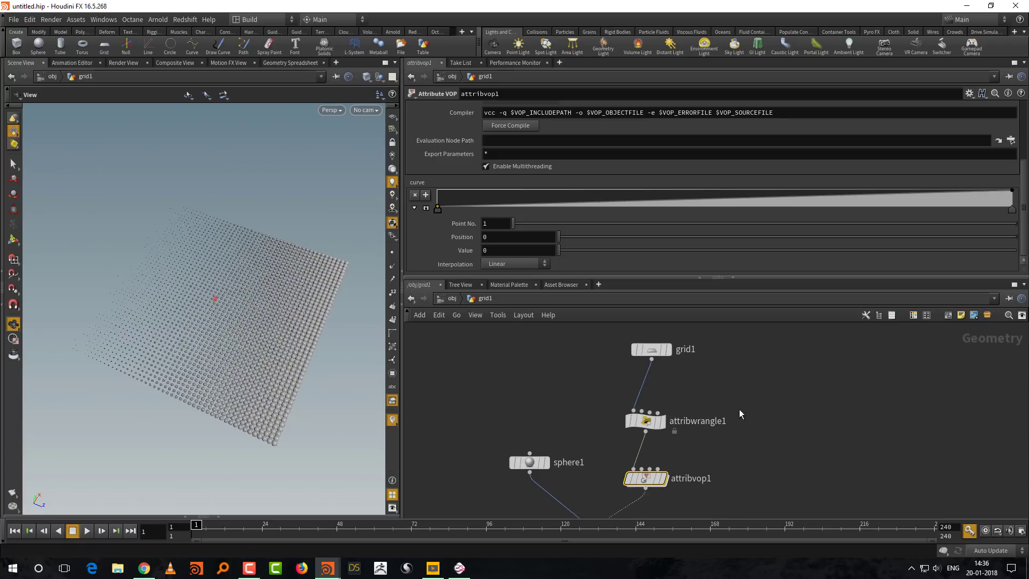
{"action": "left_click_drag", "start_coordinate": [829, 271], "coordinate": [829, 227]}
{"action": "middle_click_drag", "start_coordinate": [802, 317], "coordinate": [814, 297]}
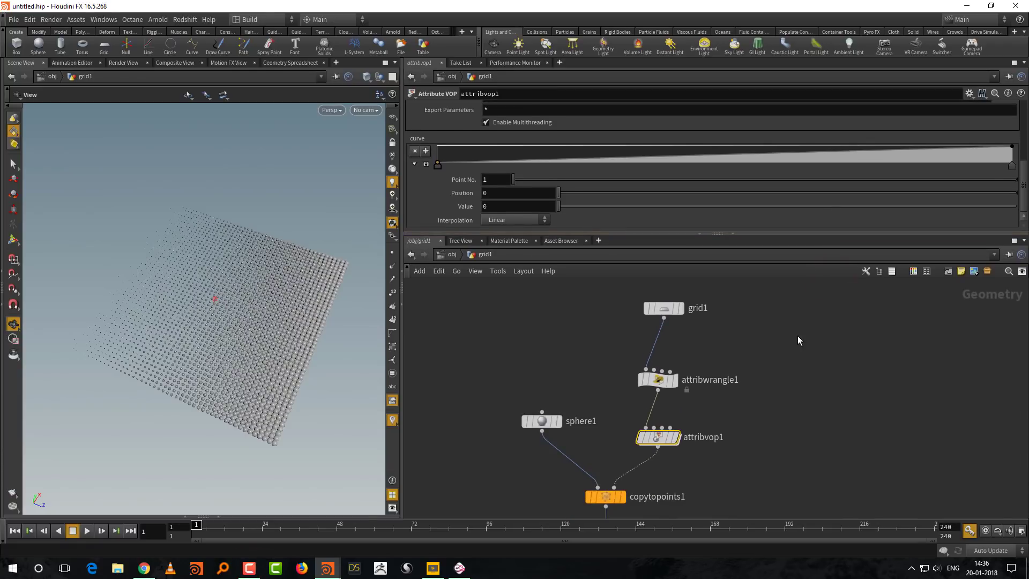
{"action": "middle_click_drag", "start_coordinate": [747, 378], "coordinate": [748, 391]}
{"action": "mouse_move", "coordinate": [266, 361]}
{"action": "left_mouse_down"}
{"action": "mouse_move", "coordinate": [259, 380]}
{"action": "mouse_move", "coordinate": [260, 367]}
{"action": "left_mouse_up"}
{"action": "middle_click_drag", "start_coordinate": [574, 335], "coordinate": [568, 374]}
{"action": "left_click_drag", "start_coordinate": [660, 358], "coordinate": [661, 345]}
{"action": "left_click", "coordinate": [721, 356]}
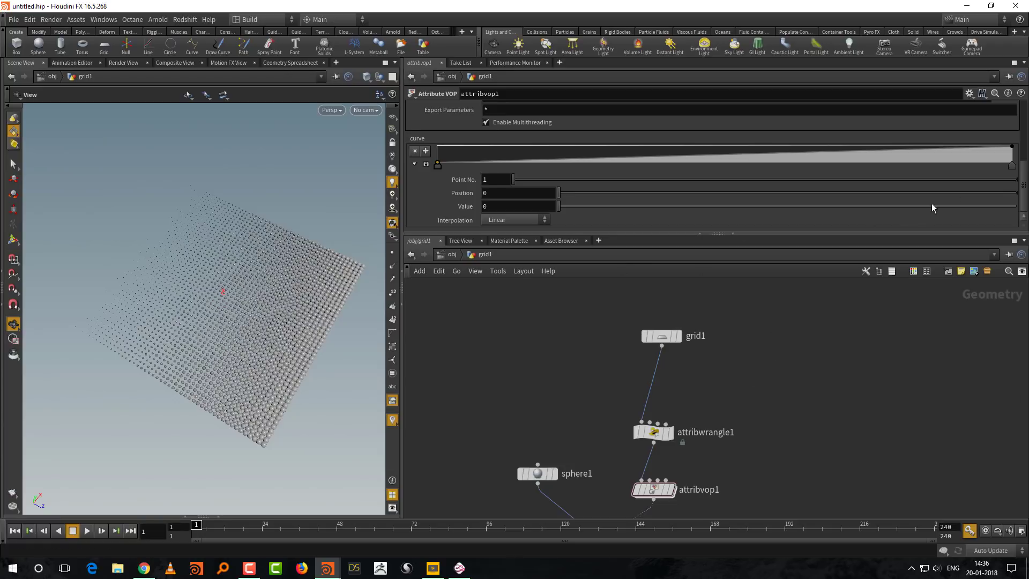
Step: Add a ramp point of value 1 at about 0.455 and lower the end point's value to 0
{"action": "left_click_drag", "start_coordinate": [700, 156], "coordinate": [699, 145]}
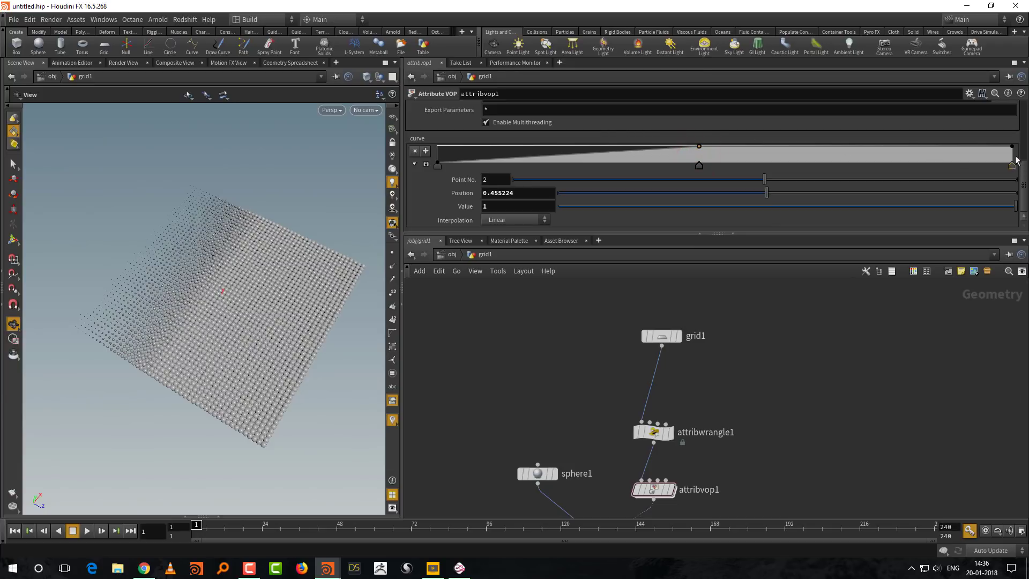
{"action": "left_click_drag", "start_coordinate": [1012, 147], "coordinate": [1013, 173]}
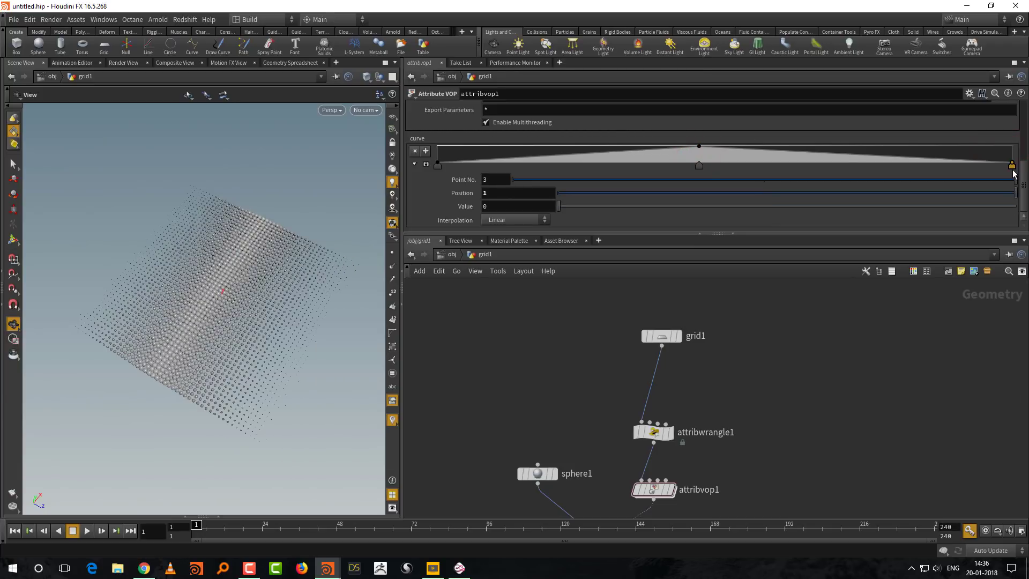
{"action": "left_click_drag", "start_coordinate": [324, 433], "coordinate": [131, 289]}
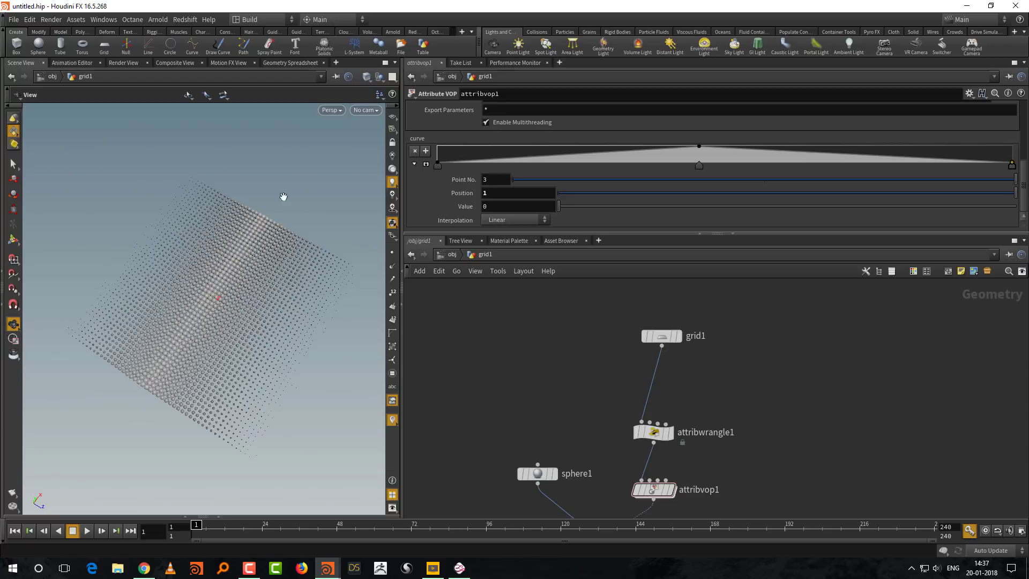
Step: Add a Sort node and insert it between grid1 and attribwrangle1
{"action": "key", "text": "Tab"}
{"action": "mouse_move", "coordinate": [692, 396]}
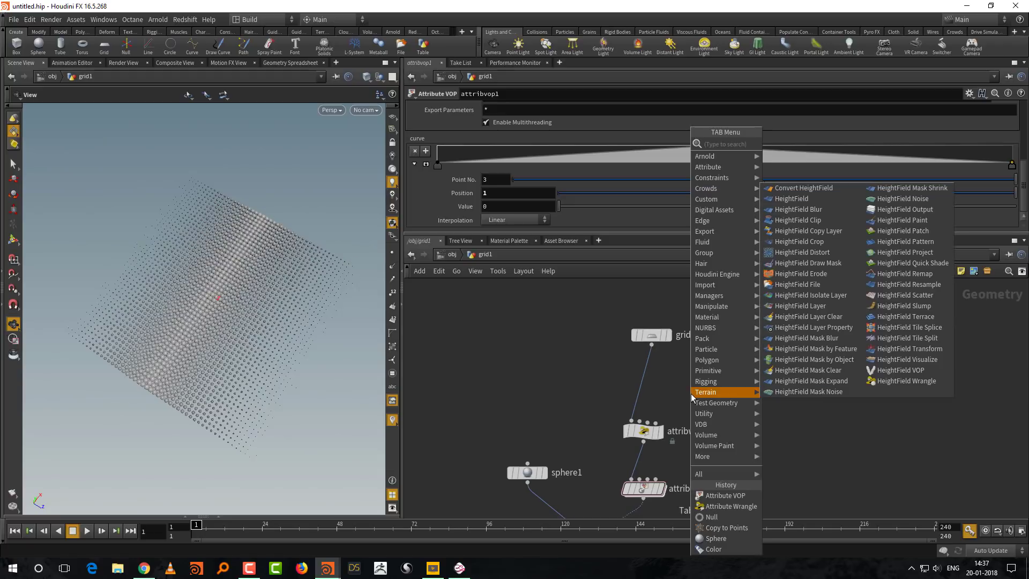
{"action": "type", "text": "sort"}
{"action": "left_click", "coordinate": [783, 146]}
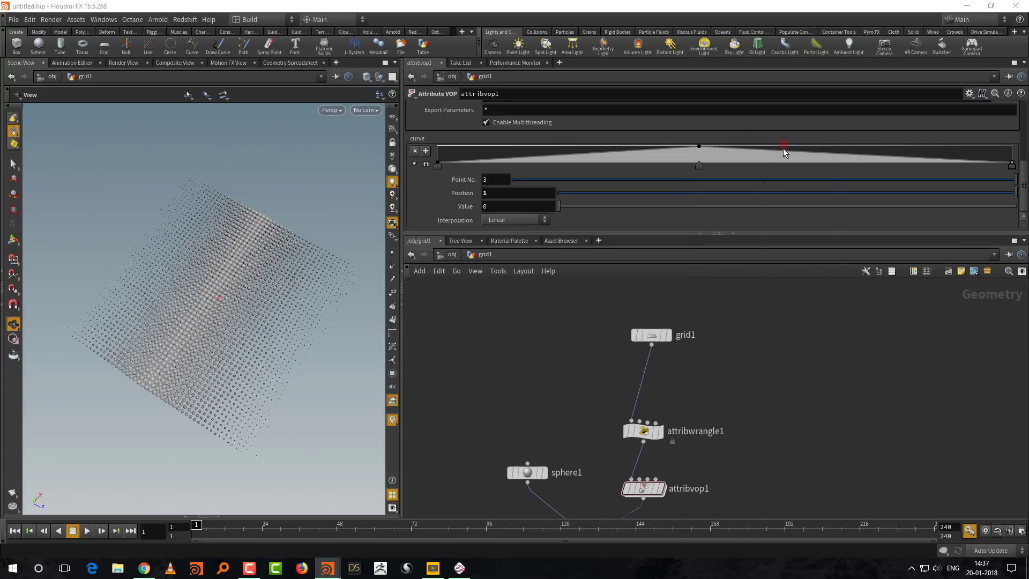
{"action": "left_click", "coordinate": [715, 373]}
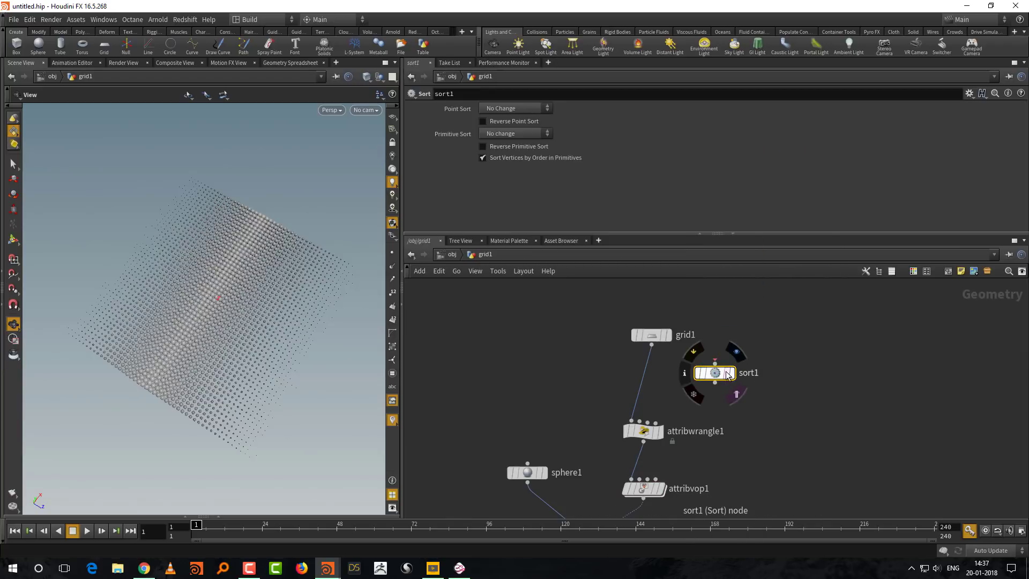
{"action": "left_click_drag", "start_coordinate": [727, 374], "coordinate": [674, 390]}
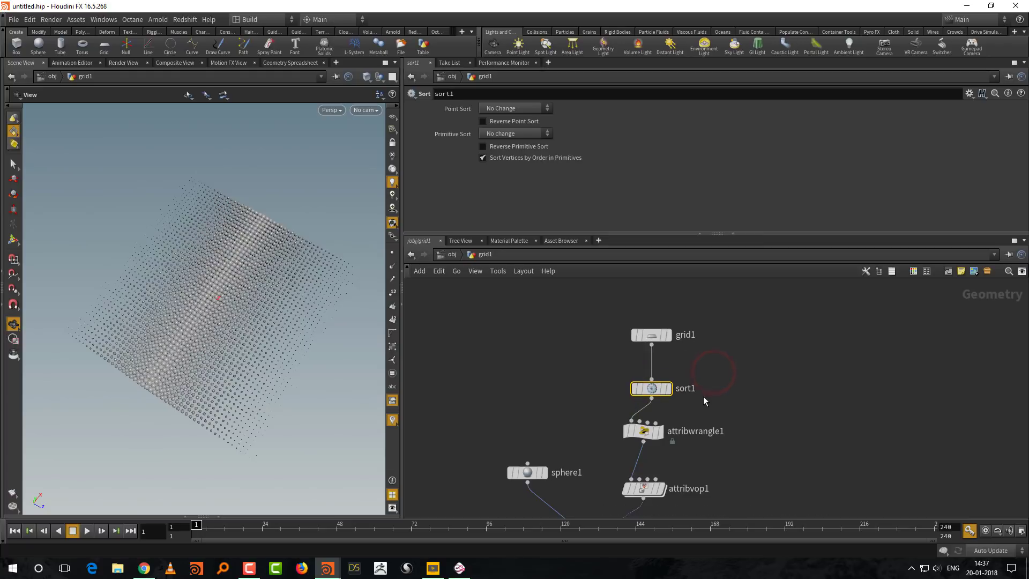
Step: Display sort1's output with point numbers shown and widen the viewport
{"action": "left_click", "coordinate": [669, 388]}
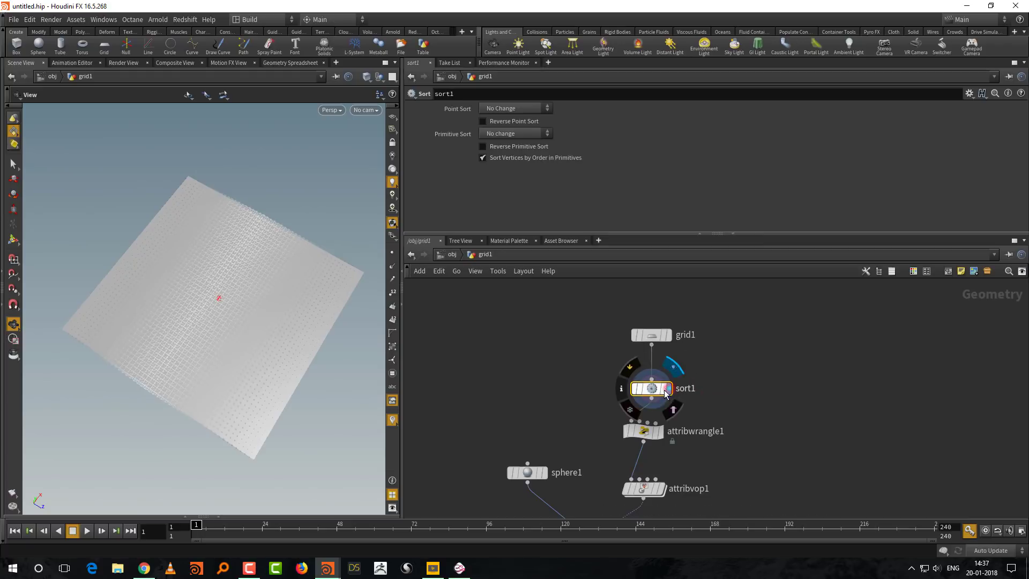
{"action": "left_click", "coordinate": [392, 253]}
{"action": "scroll", "coordinate": [230, 327], "scroll_direction": "up", "scroll_amount": 3}
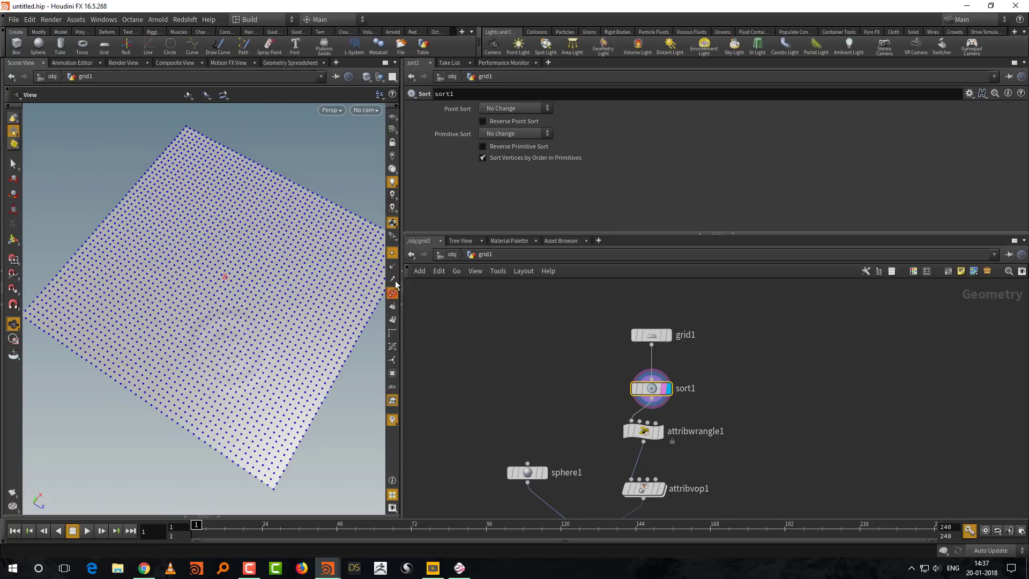
{"action": "left_click", "coordinate": [392, 294]}
{"action": "scroll", "coordinate": [161, 325], "scroll_direction": "up", "scroll_amount": 2}
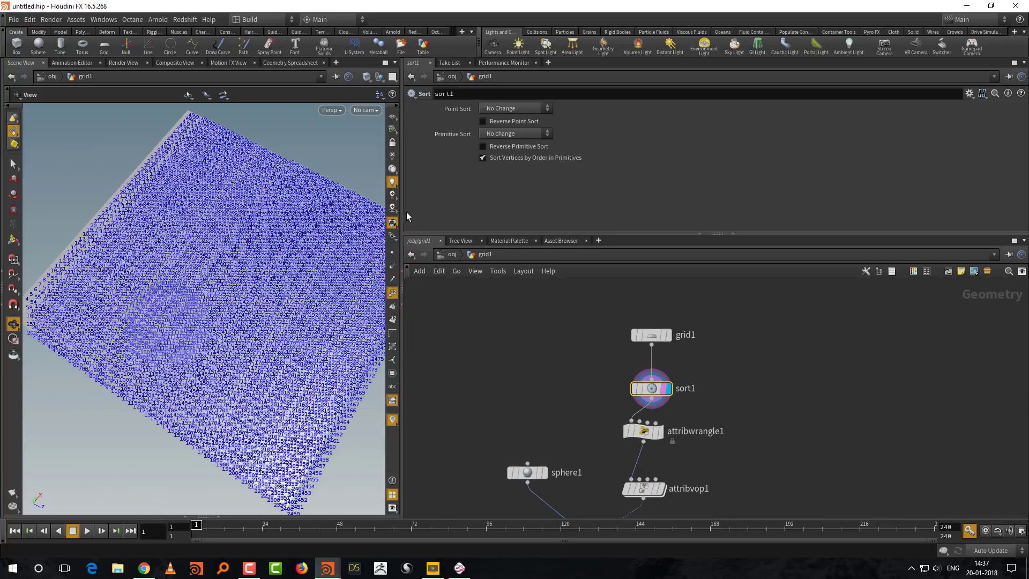
{"action": "left_click_drag", "start_coordinate": [408, 211], "coordinate": [548, 211]}
Step: Reduce grid1 to 6 rows and 6 columns so its point numbers are readable
{"action": "left_click_drag", "start_coordinate": [663, 293], "coordinate": [806, 348]}
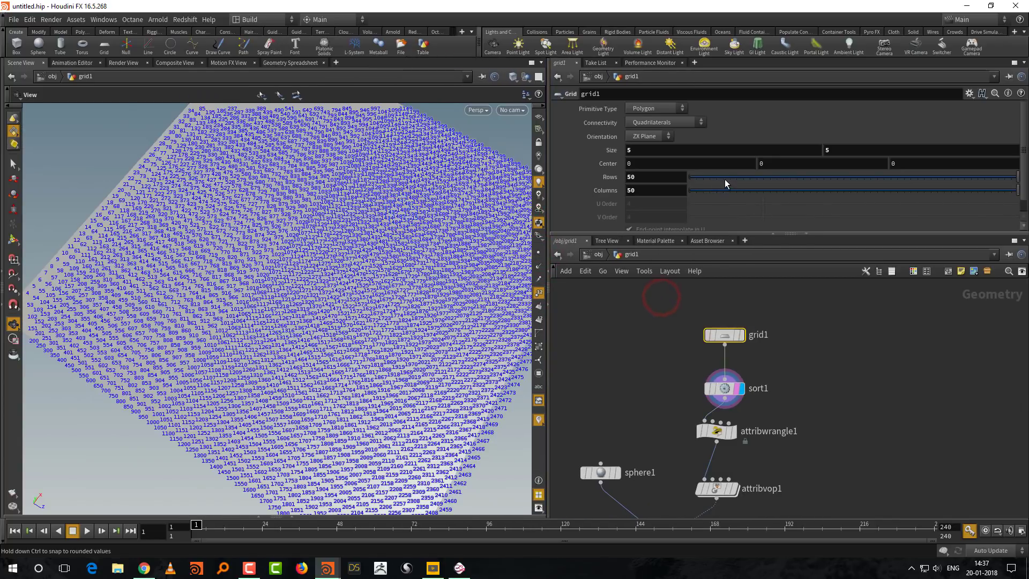
{"action": "left_click", "coordinate": [723, 177]}
{"action": "left_click", "coordinate": [723, 191]}
{"action": "left_click_drag", "start_coordinate": [356, 358], "coordinate": [118, 281]}
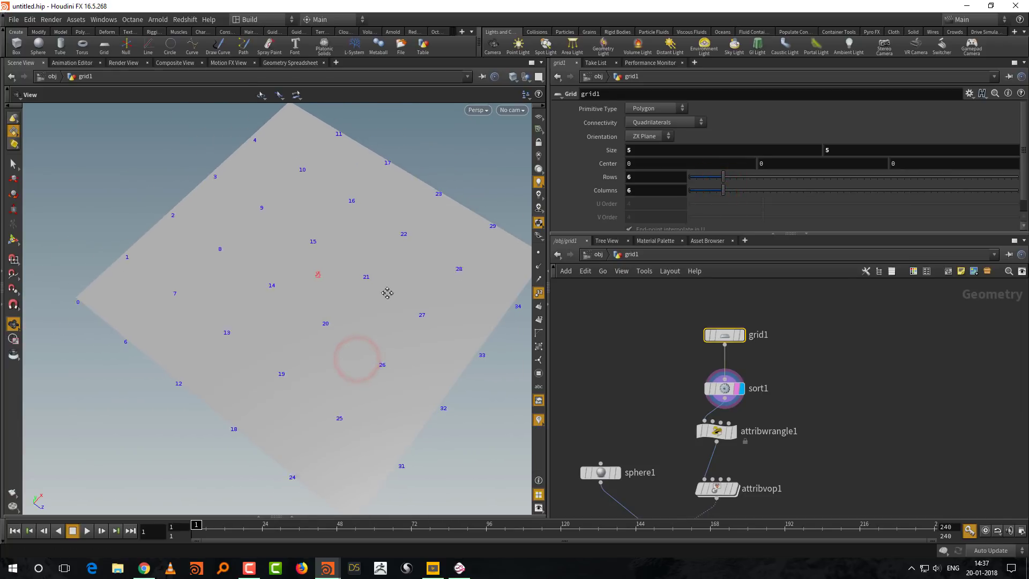
{"action": "left_click_drag", "start_coordinate": [402, 295], "coordinate": [370, 298]}
Step: Set sort1's point sort to By X and examine the order of the point numbers
{"action": "left_click_drag", "start_coordinate": [674, 373], "coordinate": [825, 336]}
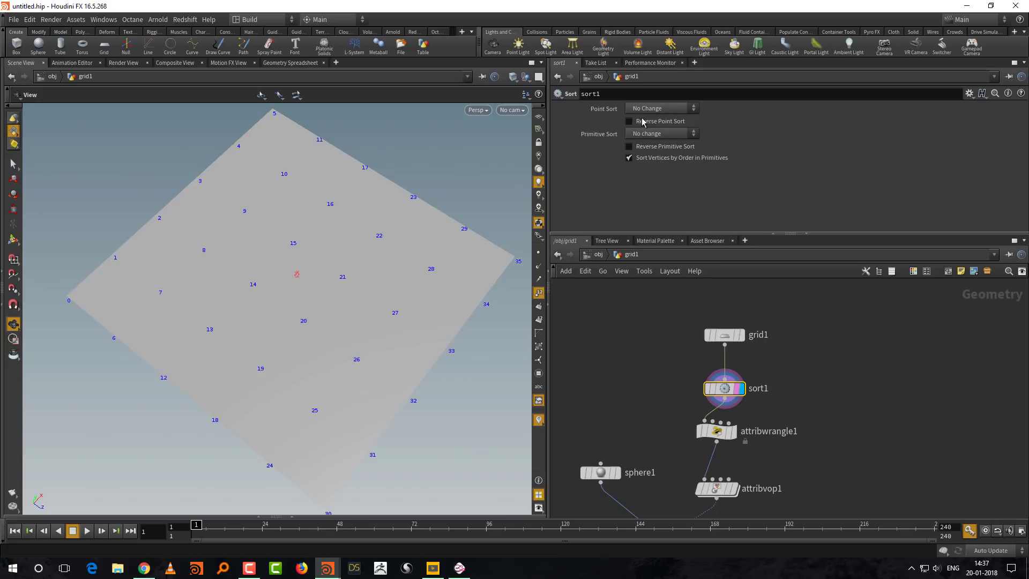
{"action": "left_click", "coordinate": [665, 109]}
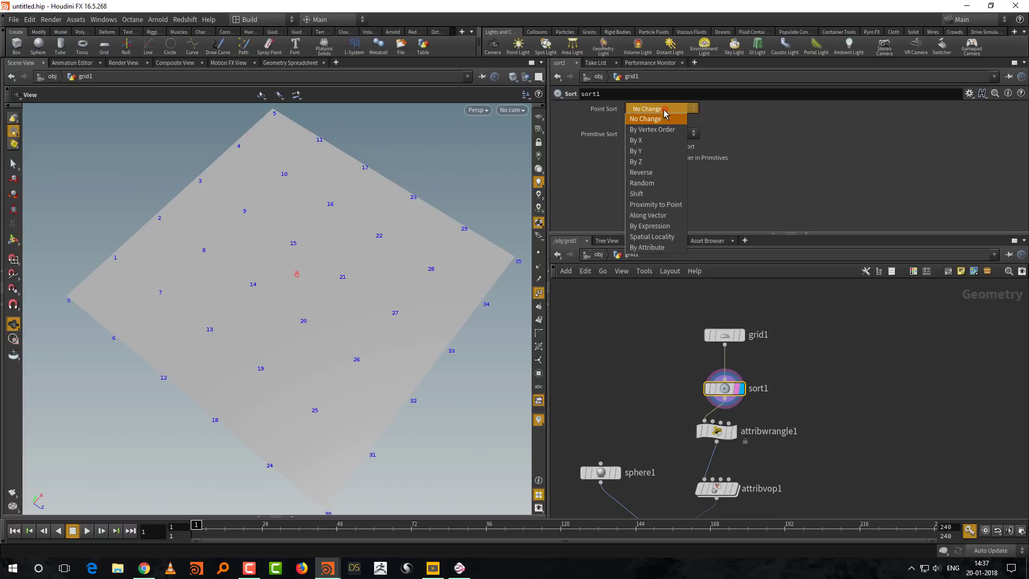
{"action": "left_click", "coordinate": [665, 140]}
{"action": "left_click_drag", "start_coordinate": [403, 279], "coordinate": [359, 450]}
{"action": "left_click_drag", "start_coordinate": [319, 416], "coordinate": [107, 307]}
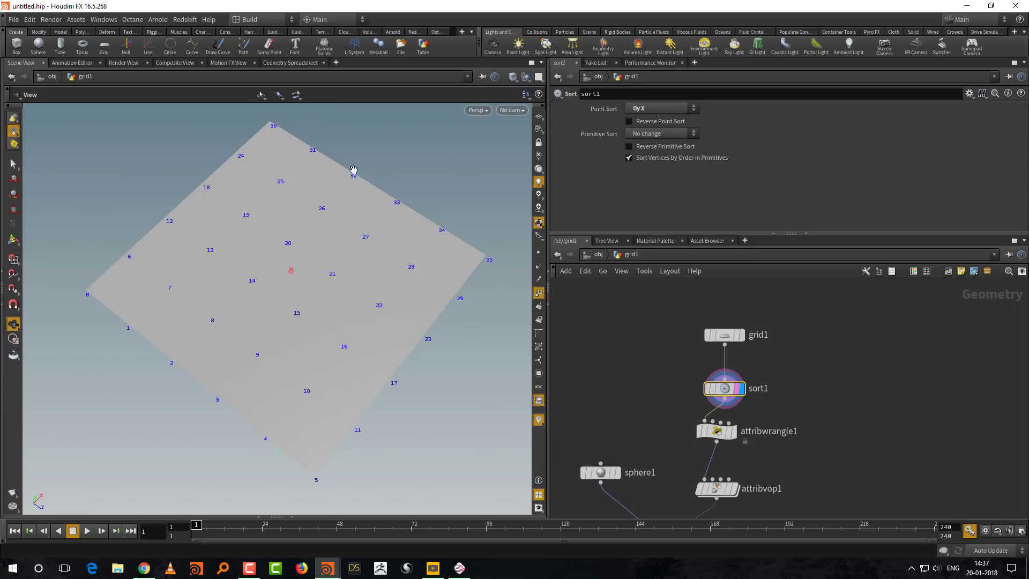
Step: Try the By Z point sort on sort1 and switch back to By X
{"action": "left_click", "coordinate": [659, 109]}
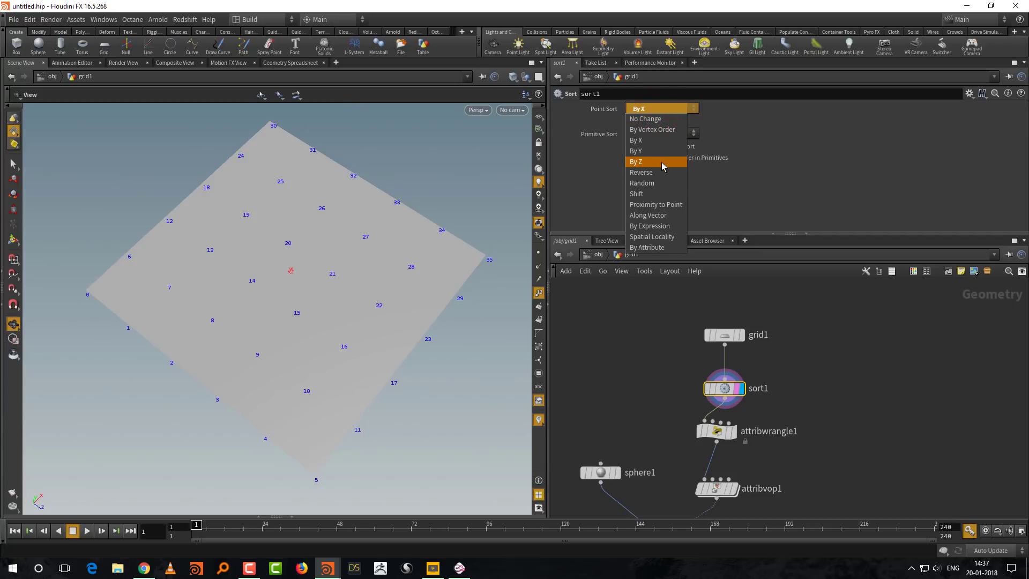
{"action": "left_click", "coordinate": [660, 161]}
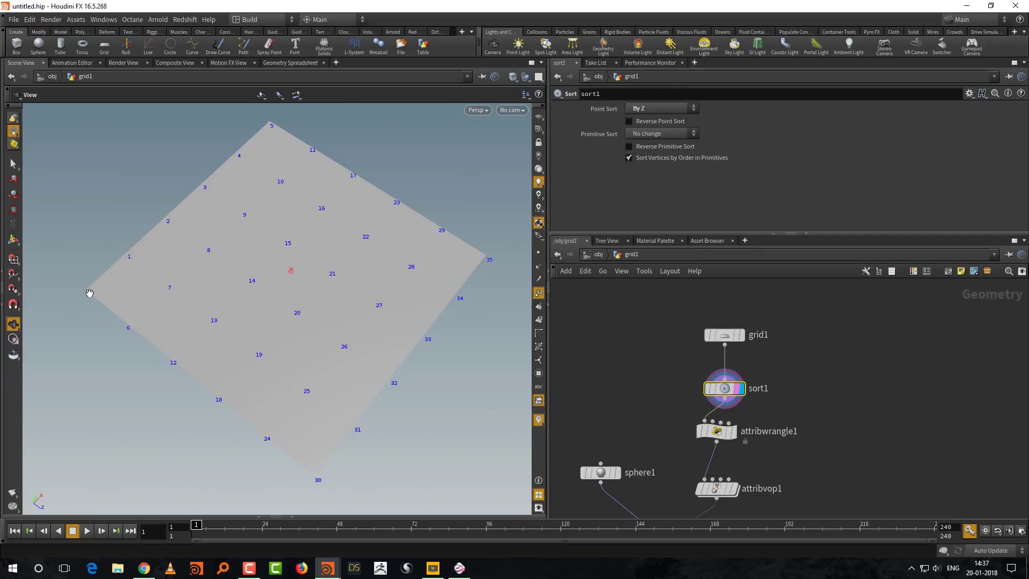
{"action": "left_click", "coordinate": [664, 109]}
{"action": "left_click", "coordinate": [665, 140]}
Step: Set sort1's point sort to Proximity to Point with the point's X at 0.2, and show the grid in wireframe
{"action": "left_click", "coordinate": [662, 108]}
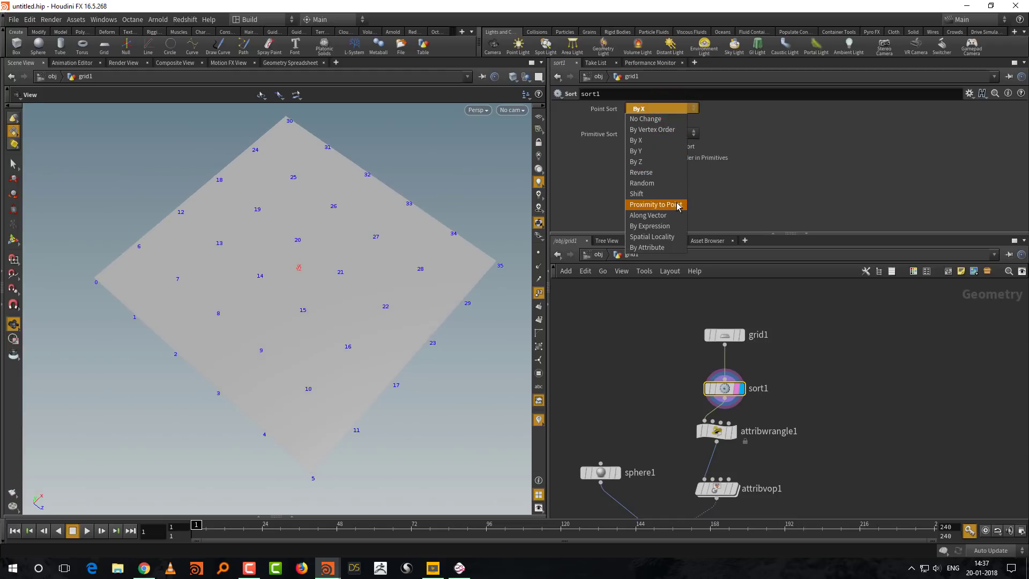
{"action": "left_click", "coordinate": [655, 204]}
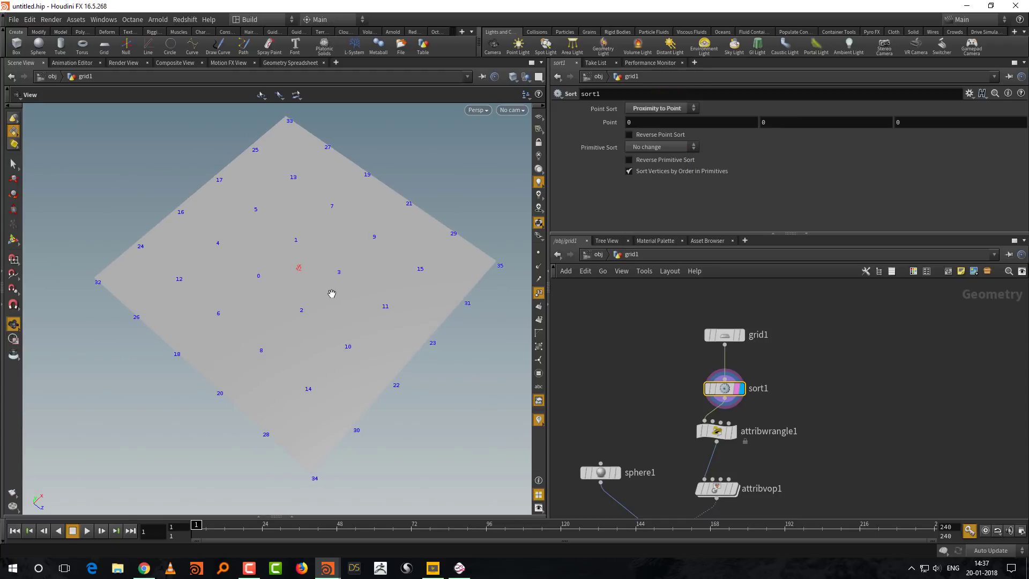
{"action": "key", "text": "Return"}
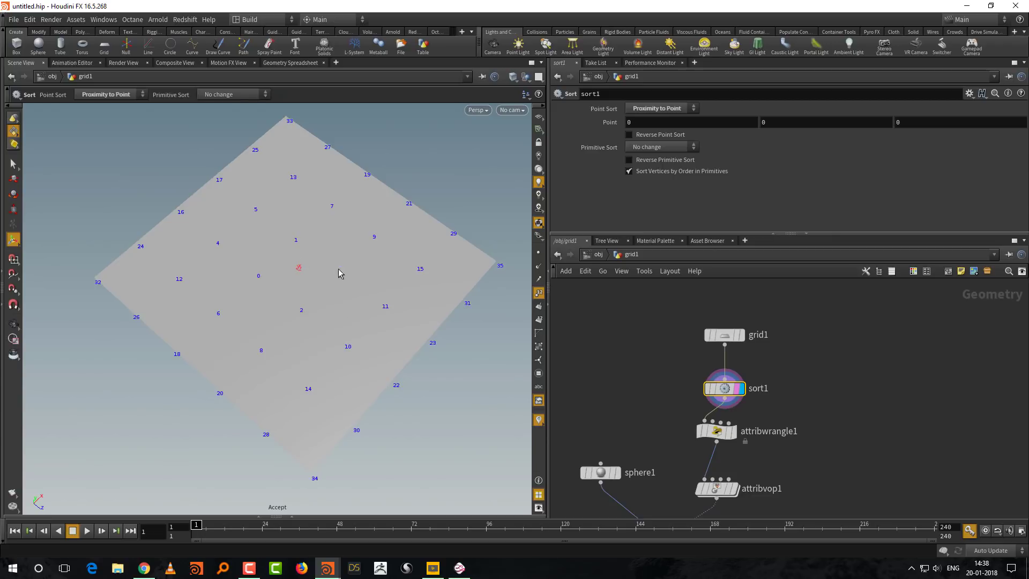
{"action": "middle_click_drag", "start_coordinate": [650, 121], "coordinate": [661, 124]}
{"action": "key", "text": "w"}
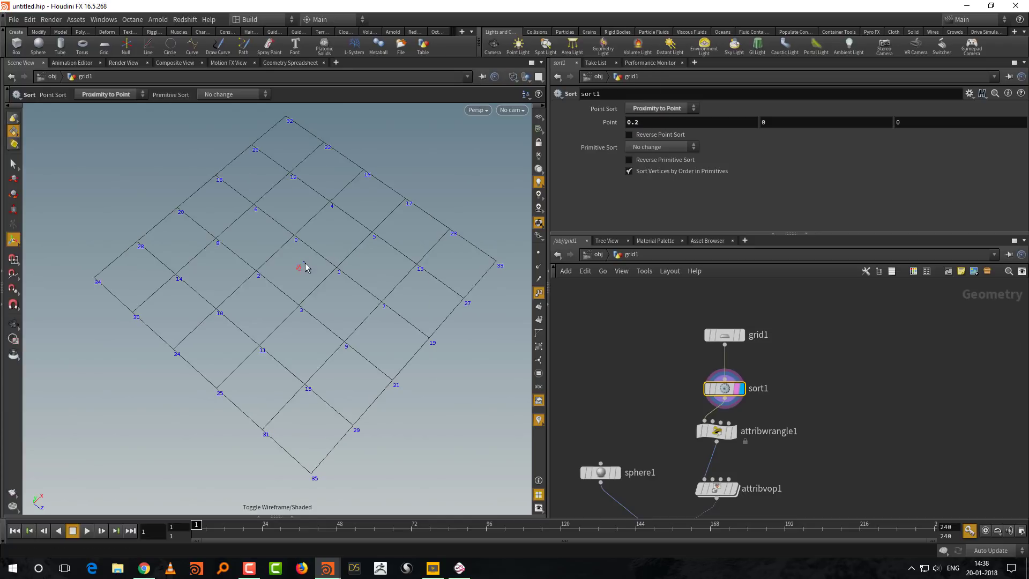
Step: Try the proximity point's X at 2.2 on sort1, return the grid to shaded display, and reset the point's X to 0
{"action": "middle_click_drag", "start_coordinate": [648, 126], "coordinate": [750, 106]}
{"action": "key", "text": "w"}
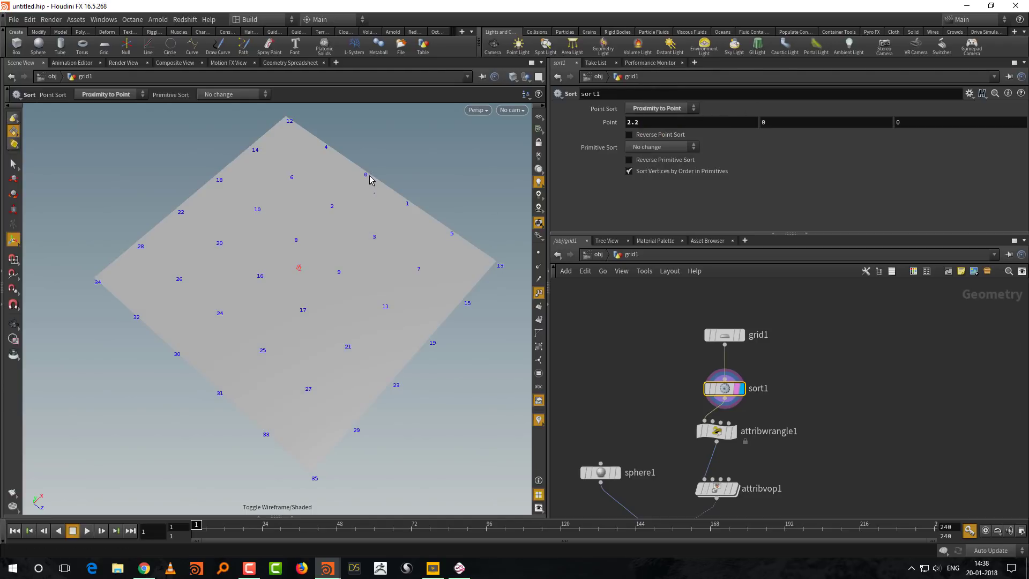
{"action": "left_click", "coordinate": [664, 122]}
{"action": "type", "text": "0"}
{"action": "key", "text": "Return"}
Step: Set sort1's point sort to No Change and raise grid1 to 50 rows and 50 columns
{"action": "left_click", "coordinate": [664, 108]}
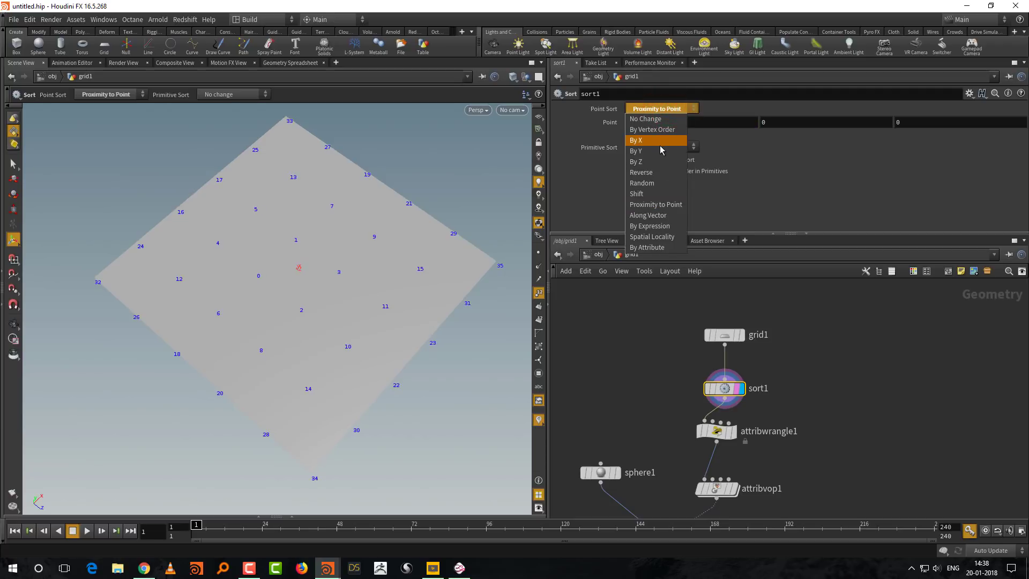
{"action": "left_click", "coordinate": [662, 119]}
{"action": "key", "text": "Up"}
{"action": "left_click", "coordinate": [1015, 177]}
{"action": "left_click", "coordinate": [1014, 190]}
{"action": "left_click", "coordinate": [796, 364]}
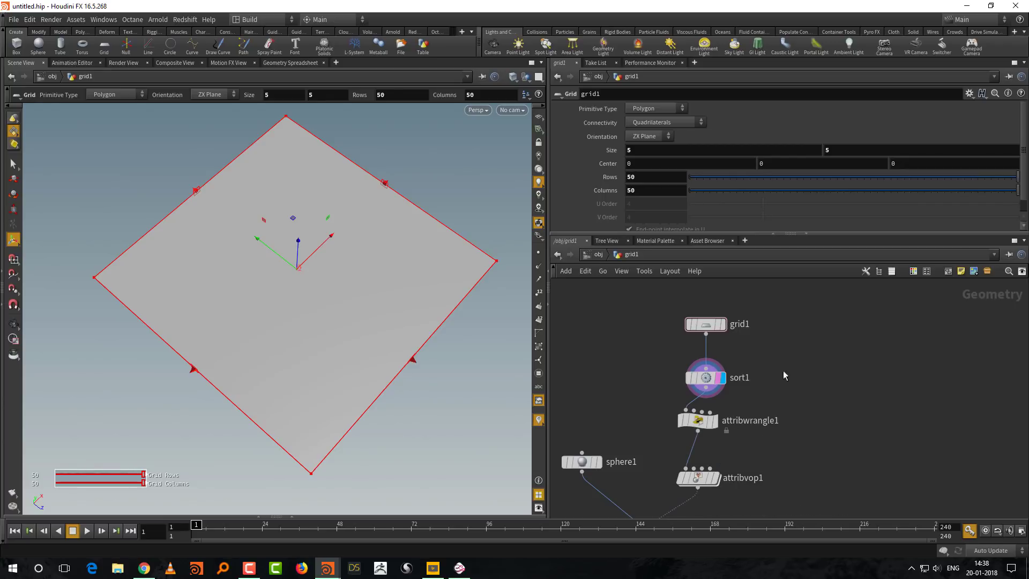
Step: Display attribvop1's result on the grid and set sort1's point sort to By X
{"action": "left_click_drag", "start_coordinate": [647, 366], "coordinate": [739, 386]}
{"action": "mouse_move", "coordinate": [791, 374]}
{"action": "middle_mouse_down"}
{"action": "mouse_move", "coordinate": [779, 336]}
{"action": "mouse_move", "coordinate": [766, 380]}
{"action": "middle_mouse_up"}
{"action": "left_click", "coordinate": [718, 411]}
{"action": "left_click_drag", "start_coordinate": [763, 333], "coordinate": [642, 374]}
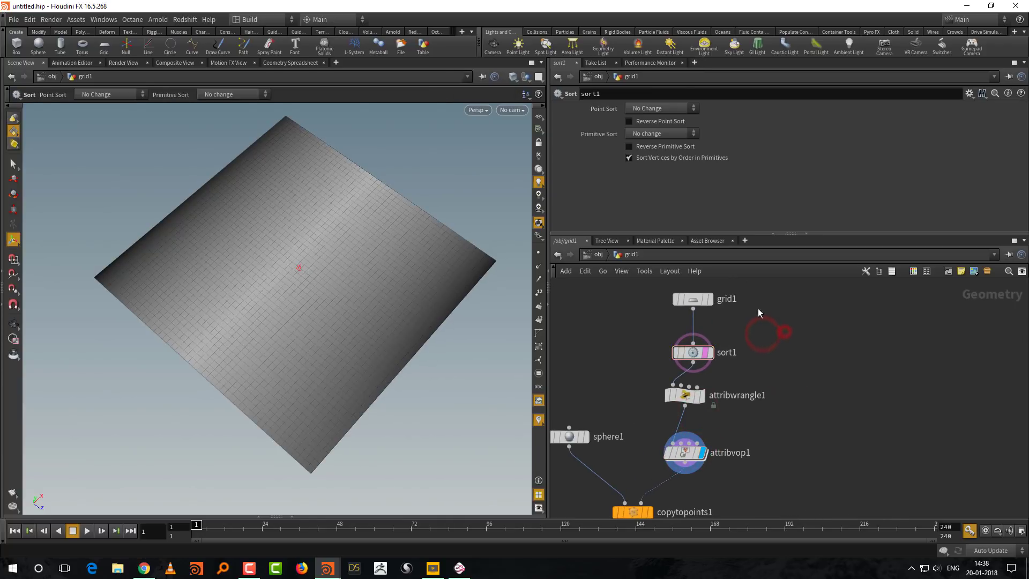
{"action": "left_click", "coordinate": [662, 109]}
{"action": "left_click", "coordinate": [654, 142]}
Step: Display the copied spheres from null1 and switch sort1's point sort to By Z
{"action": "middle_click_drag", "start_coordinate": [785, 349], "coordinate": [790, 299]}
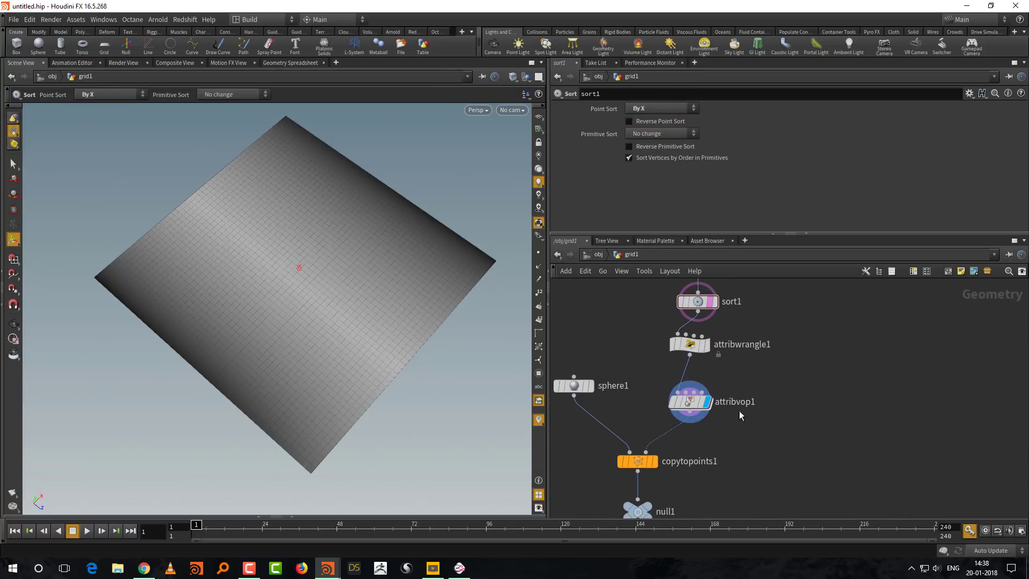
{"action": "left_click", "coordinate": [638, 509]}
{"action": "scroll", "coordinate": [643, 523], "scroll_direction": "up", "scroll_amount": 3}
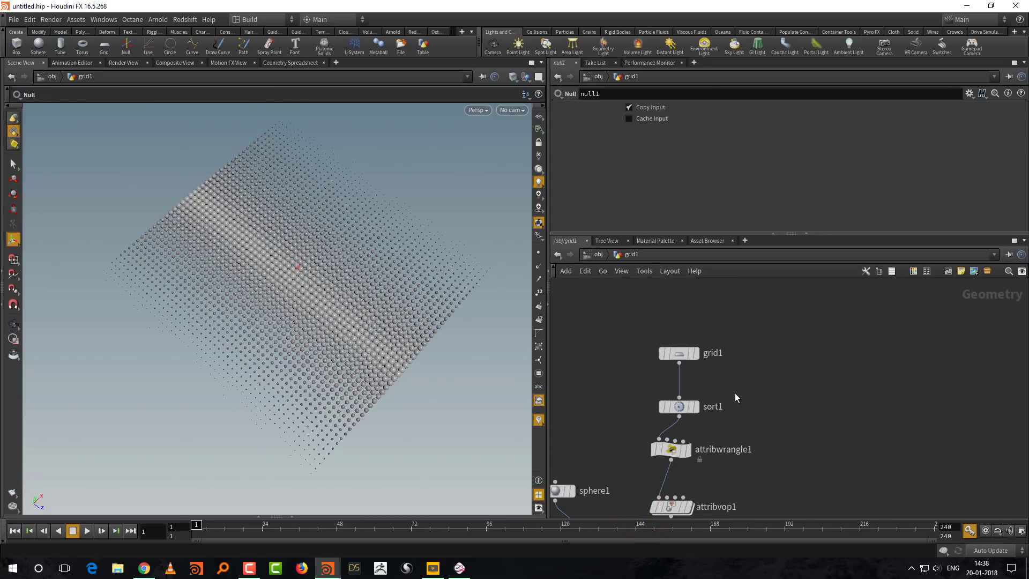
{"action": "left_click_drag", "start_coordinate": [734, 399], "coordinate": [643, 387]}
{"action": "left_click", "coordinate": [662, 108]}
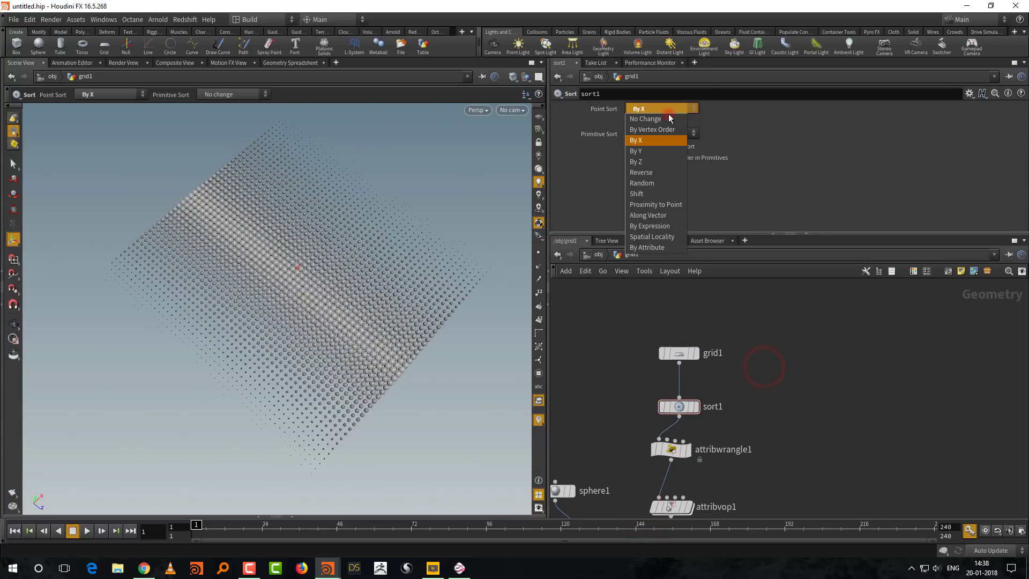
{"action": "left_click", "coordinate": [657, 160]}
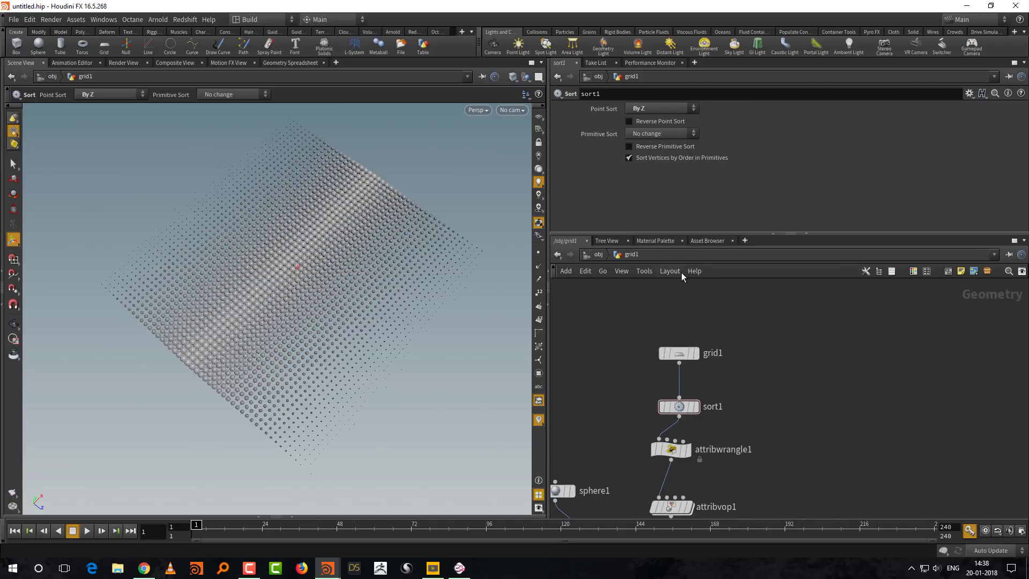
Step: Try the Shift point sort on sort1, varying its offset and returning it to 0
{"action": "left_click", "coordinate": [664, 108]}
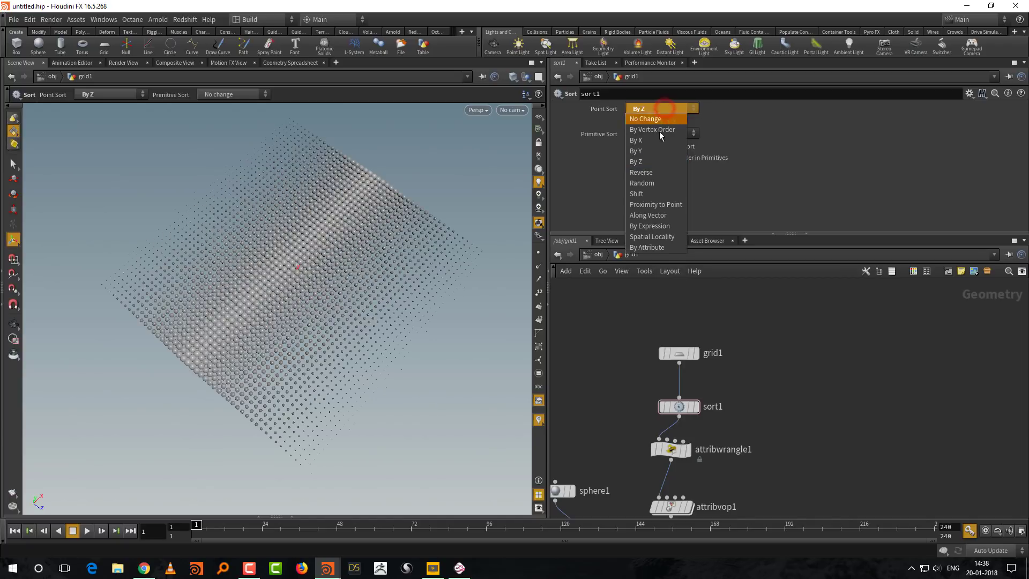
{"action": "left_click", "coordinate": [654, 195]}
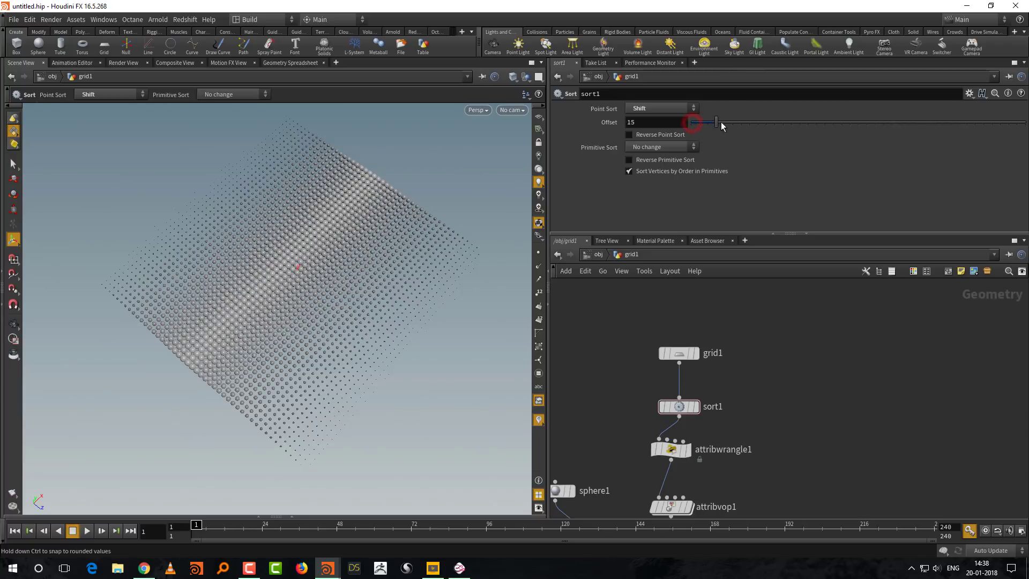
{"action": "left_click_drag", "start_coordinate": [813, 126], "coordinate": [664, 128]}
{"action": "mouse_move", "coordinate": [788, 128]}
{"action": "left_mouse_down"}
{"action": "mouse_move", "coordinate": [875, 121]}
{"action": "mouse_move", "coordinate": [686, 122]}
{"action": "left_mouse_up"}
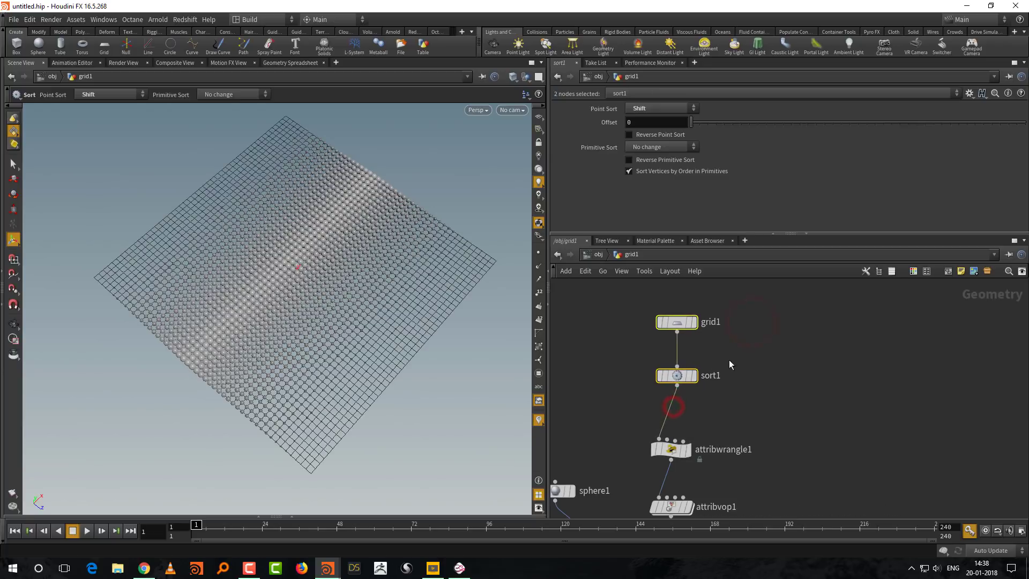
Step: Space grid1 and sort1 away from attribwrangle1 and set sort1's point sort to By X
{"action": "left_click", "coordinate": [745, 351]}
{"action": "left_click", "coordinate": [687, 380]}
{"action": "left_click", "coordinate": [758, 350]}
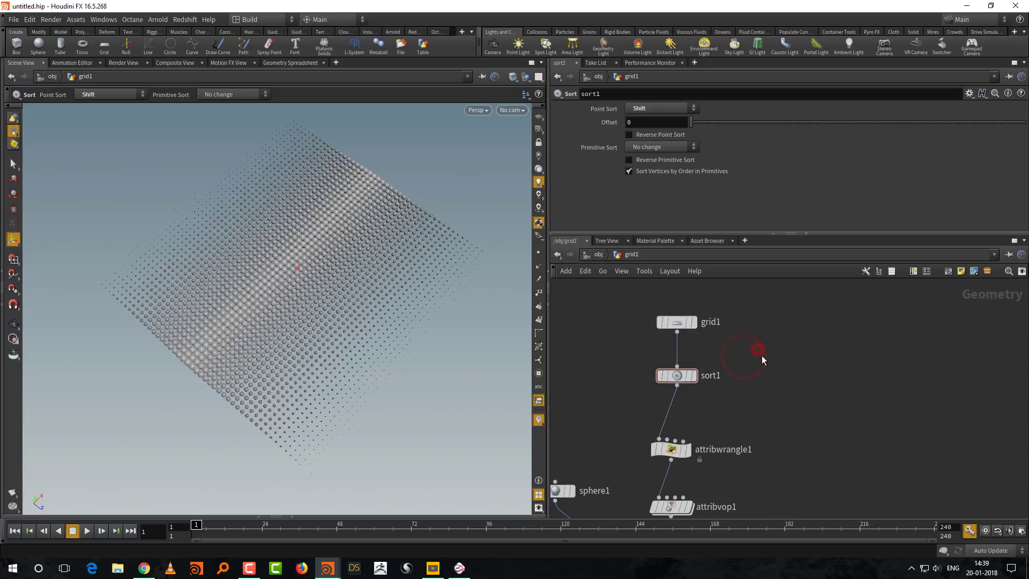
{"action": "left_click", "coordinate": [663, 108]}
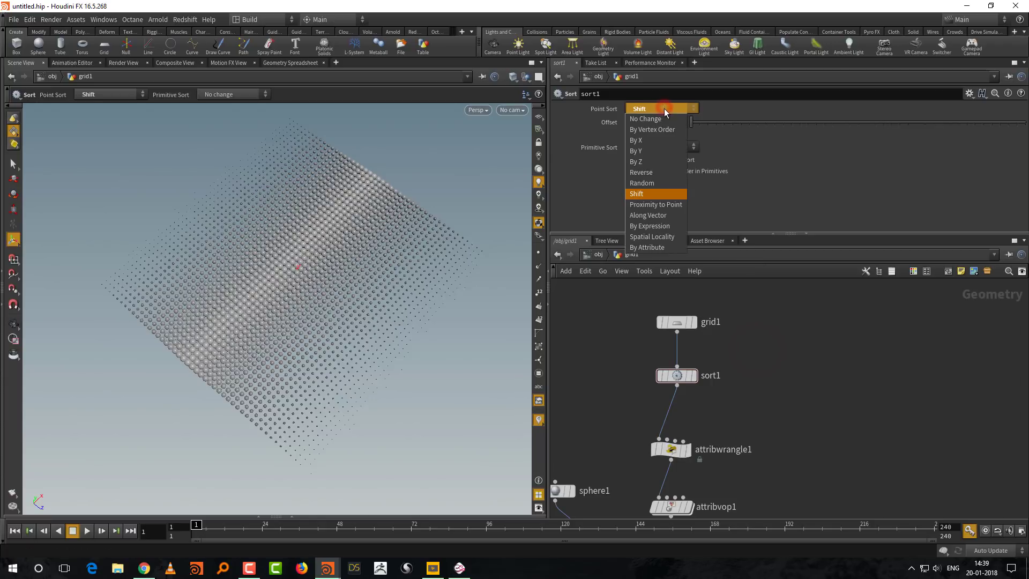
{"action": "left_click", "coordinate": [664, 141]}
{"action": "left_click_drag", "start_coordinate": [620, 356], "coordinate": [736, 381]}
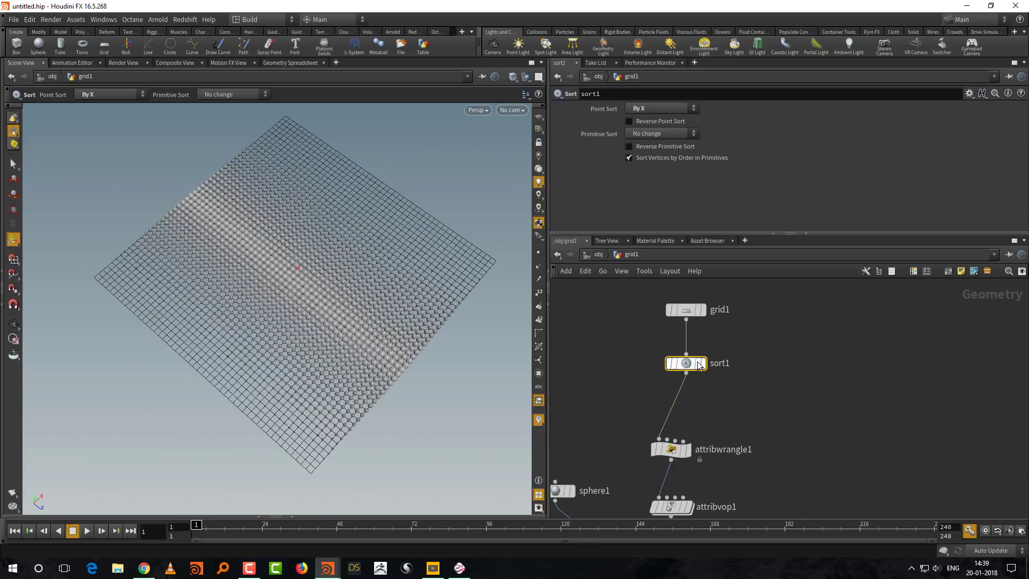
{"action": "mouse_move", "coordinate": [675, 359]}
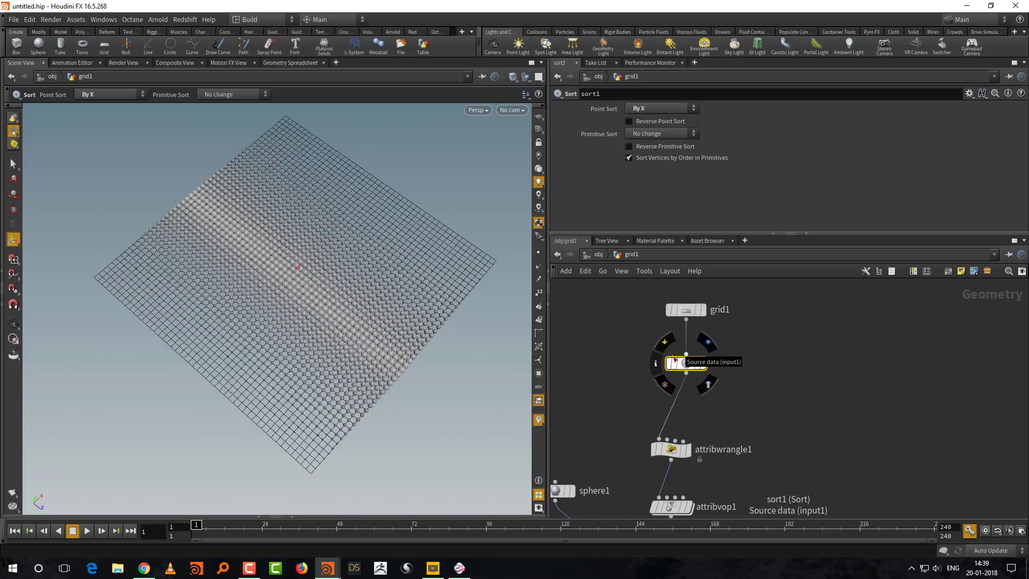
Step: Add a second Sort node between sort1 and attribwrangle1
{"action": "middle_click_drag", "start_coordinate": [775, 411], "coordinate": [755, 388]}
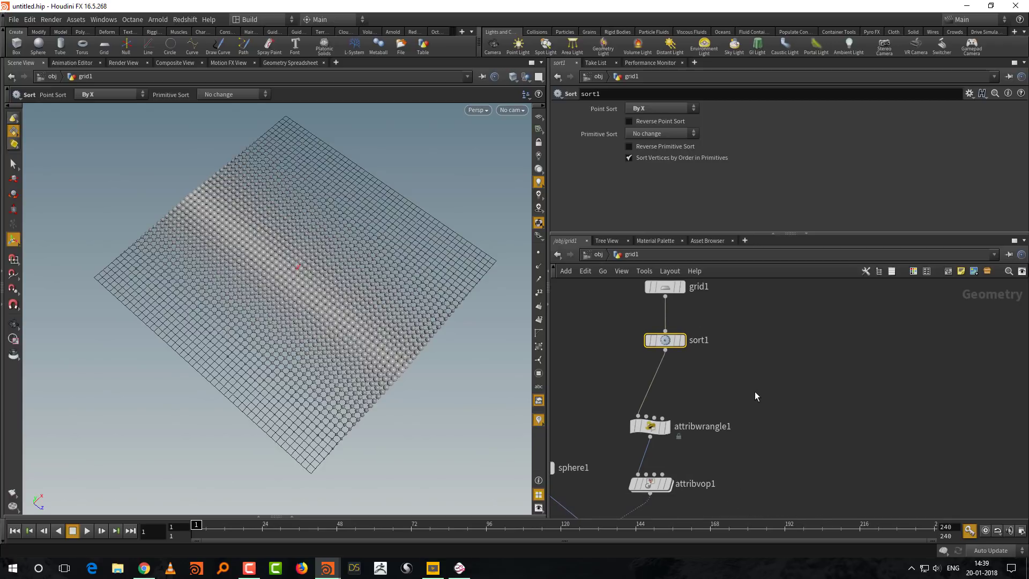
{"action": "key", "text": "Tab"}
{"action": "type", "text": "sort"}
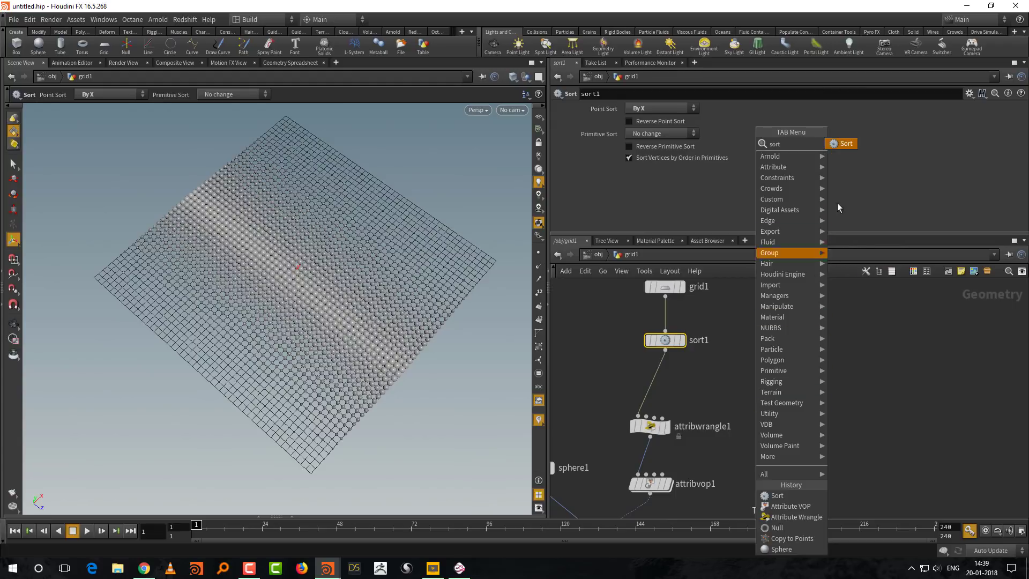
{"action": "key", "text": "Return"}
{"action": "left_click", "coordinate": [653, 387]}
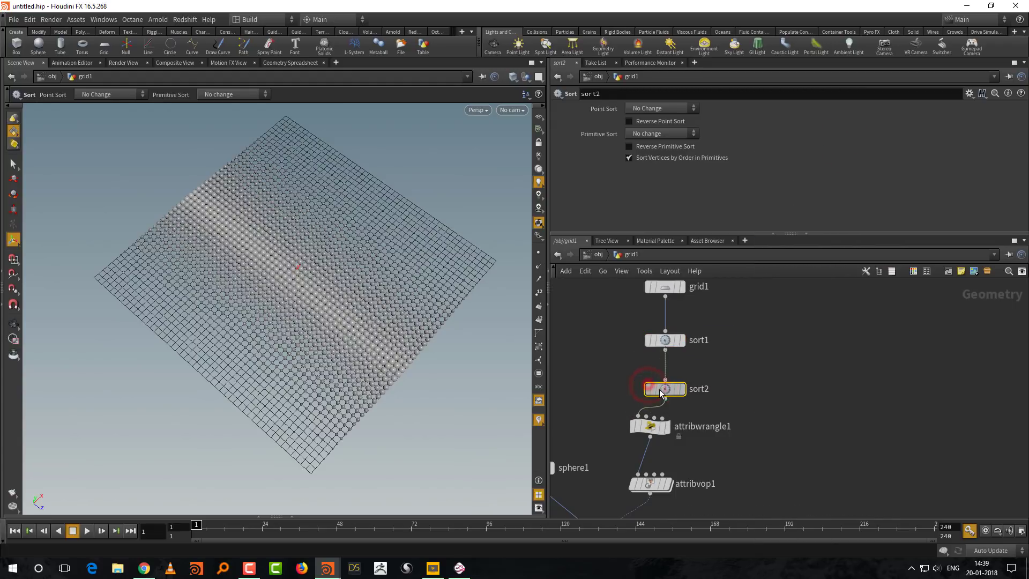
Step: Set sort2's point sort to Shift and line attribwrangle1 up beneath it
{"action": "left_click", "coordinate": [658, 109]}
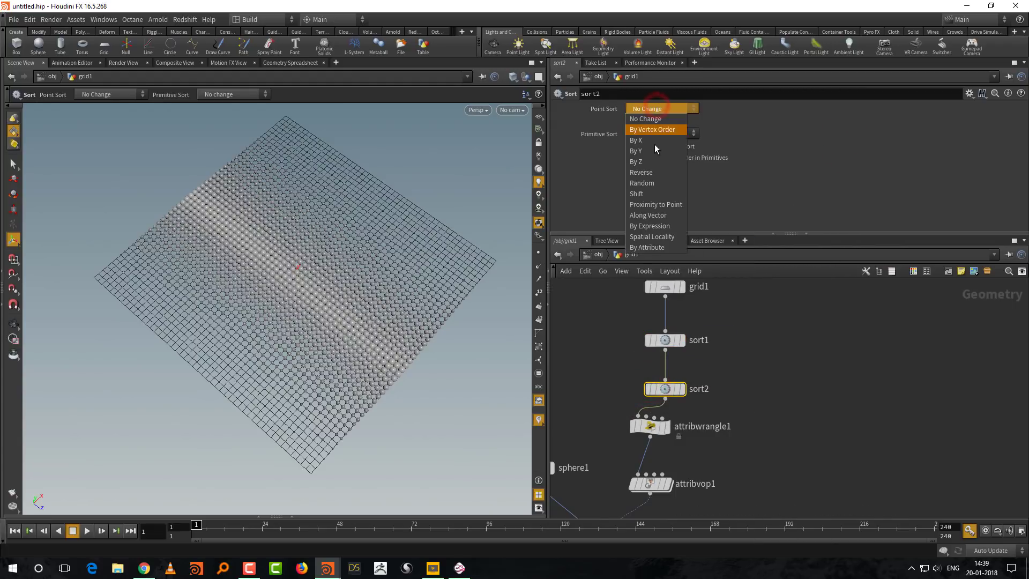
{"action": "left_click", "coordinate": [656, 196]}
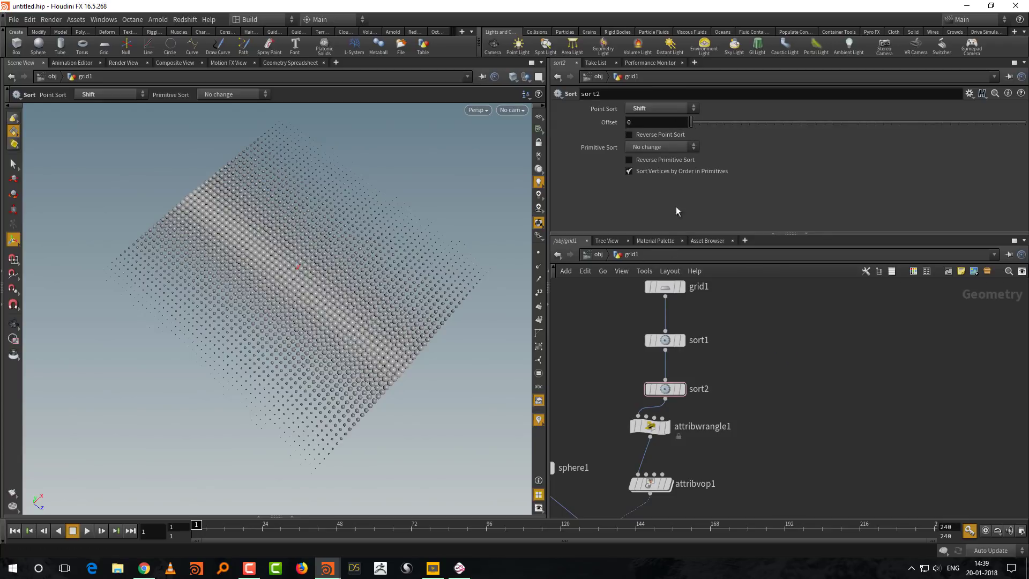
{"action": "left_click_drag", "start_coordinate": [647, 427], "coordinate": [662, 439]}
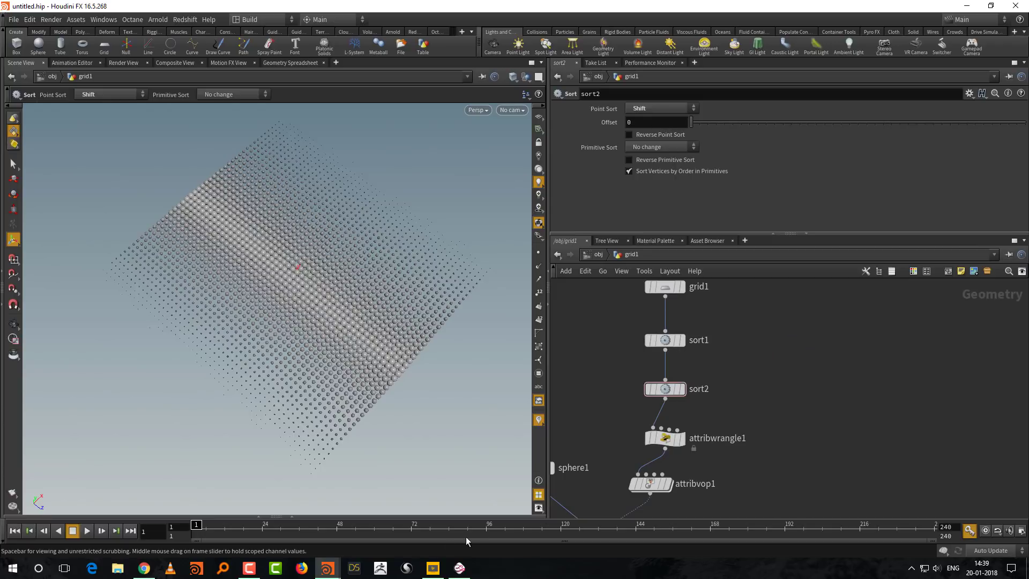
{"action": "left_click", "coordinate": [459, 568]}
{"action": "left_click_drag", "start_coordinate": [502, 448], "coordinate": [597, 264]}
{"action": "key", "text": "b"}
{"action": "mouse_move", "coordinate": [257, 448]}
{"action": "left_mouse_down"}
{"action": "mouse_move", "coordinate": [239, 485]}
{"action": "mouse_move", "coordinate": [251, 489]}
{"action": "left_mouse_up"}
{"action": "mouse_move", "coordinate": [296, 433]}
{"action": "left_mouse_down"}
{"action": "mouse_move", "coordinate": [296, 467]}
{"action": "mouse_move", "coordinate": [316, 417]}
{"action": "left_mouse_up"}
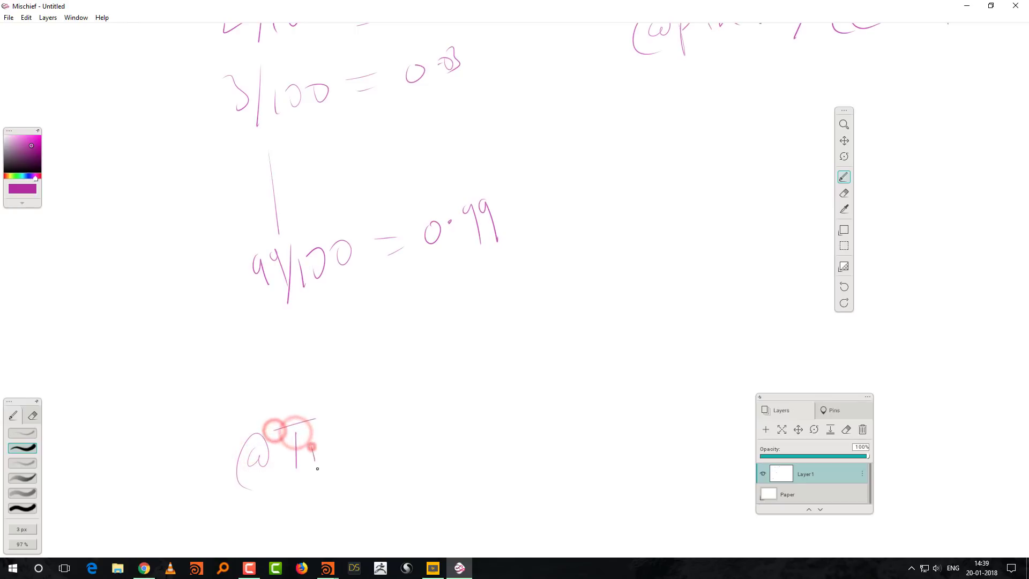
{"action": "left_click_drag", "start_coordinate": [312, 460], "coordinate": [363, 466]}
{"action": "left_click_drag", "start_coordinate": [433, 459], "coordinate": [469, 405]}
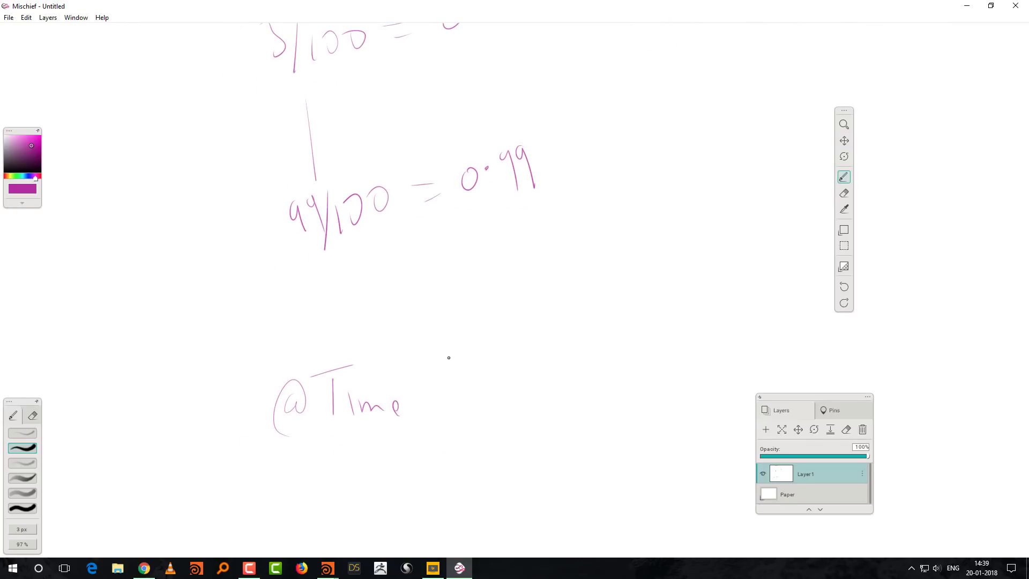
{"action": "left_click_drag", "start_coordinate": [449, 351], "coordinate": [450, 416]}
{"action": "mouse_move", "coordinate": [453, 372]}
{"action": "left_mouse_down"}
{"action": "mouse_move", "coordinate": [480, 387]}
{"action": "mouse_move", "coordinate": [509, 375]}
{"action": "mouse_move", "coordinate": [502, 392]}
{"action": "mouse_move", "coordinate": [564, 368]}
{"action": "left_mouse_up"}
{"action": "left_click_drag", "start_coordinate": [590, 346], "coordinate": [594, 372]}
{"action": "left_click_drag", "start_coordinate": [627, 338], "coordinate": [612, 368]}
{"action": "left_click_drag", "start_coordinate": [633, 351], "coordinate": [653, 358]}
{"action": "left_click_drag", "start_coordinate": [648, 319], "coordinate": [659, 370]}
{"action": "mouse_move", "coordinate": [503, 436]}
{"action": "left_mouse_down"}
{"action": "mouse_move", "coordinate": [469, 397]}
{"action": "mouse_move", "coordinate": [345, 410]}
{"action": "mouse_move", "coordinate": [348, 423]}
{"action": "mouse_move", "coordinate": [357, 398]}
{"action": "left_mouse_up"}
{"action": "mouse_move", "coordinate": [383, 383]}
{"action": "left_mouse_down"}
{"action": "mouse_move", "coordinate": [384, 421]}
{"action": "mouse_move", "coordinate": [404, 379]}
{"action": "left_mouse_up"}
{"action": "left_click_drag", "start_coordinate": [376, 407], "coordinate": [424, 403]}
{"action": "left_click_drag", "start_coordinate": [431, 403], "coordinate": [499, 403]}
{"action": "left_click_drag", "start_coordinate": [510, 391], "coordinate": [502, 411]}
{"action": "left_click_drag", "start_coordinate": [606, 384], "coordinate": [500, 391]}
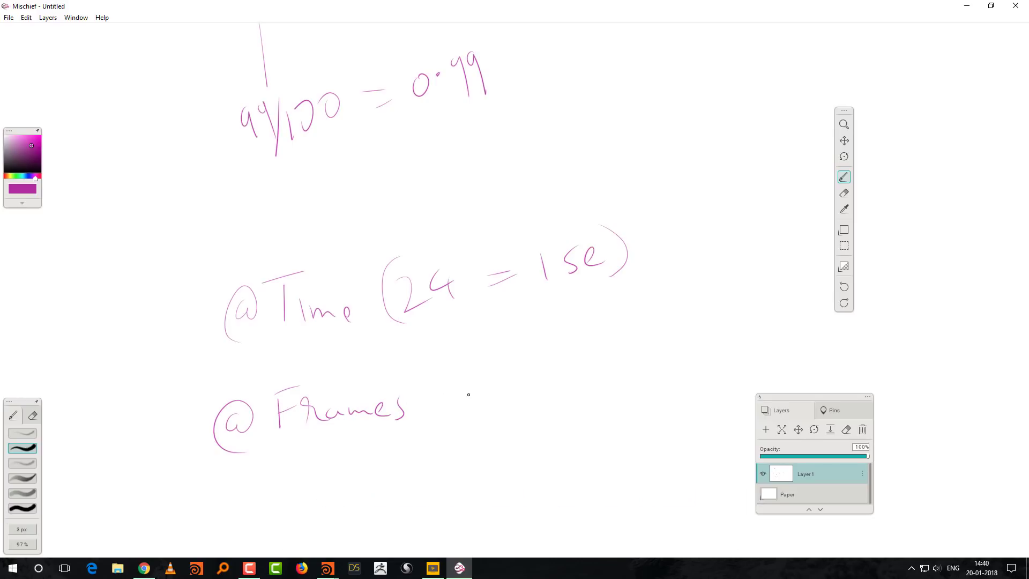
{"action": "mouse_move", "coordinate": [432, 396]}
{"action": "left_mouse_down"}
{"action": "mouse_move", "coordinate": [476, 394]}
{"action": "mouse_move", "coordinate": [474, 407]}
{"action": "left_mouse_up"}
Step: Switch back to Houdini and add a Tube node beside the grid network with radius 0.6 and height 2.08
{"action": "key", "text": "alt+Tab"}
{"action": "key", "text": "Tab"}
{"action": "mouse_move", "coordinate": [773, 385]}
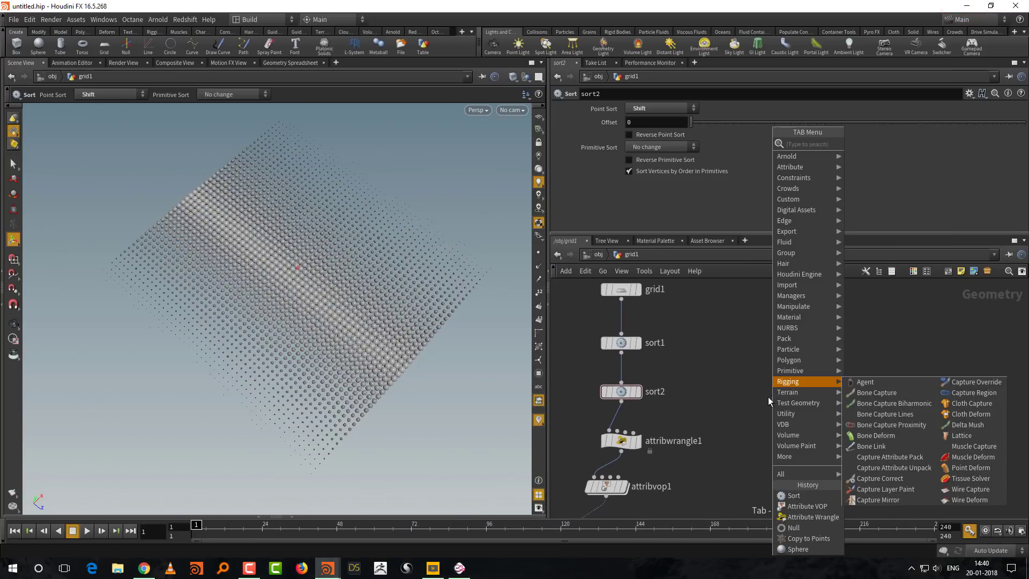
{"action": "type", "text": "tube"}
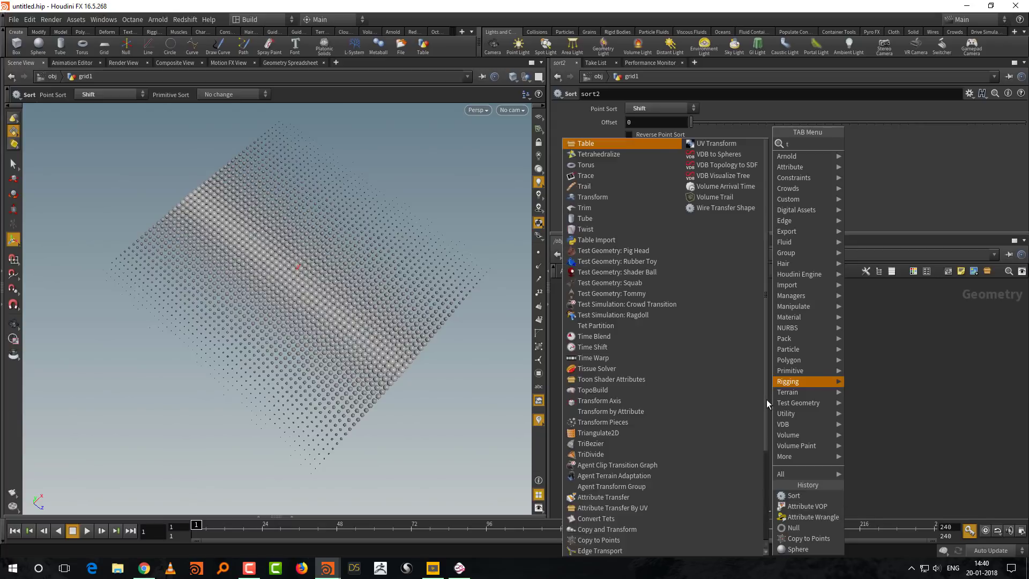
{"action": "left_click", "coordinate": [861, 143]}
{"action": "left_click", "coordinate": [850, 349]}
{"action": "middle_click_drag", "start_coordinate": [591, 198], "coordinate": [572, 202]}
{"action": "left_click_drag", "start_coordinate": [722, 224], "coordinate": [750, 223]}
Step: Add a Transform node below tube1, connect it to the tube, and display it
{"action": "key", "text": "Tab"}
{"action": "mouse_move", "coordinate": [773, 394]}
{"action": "mouse_move", "coordinate": [792, 306]}
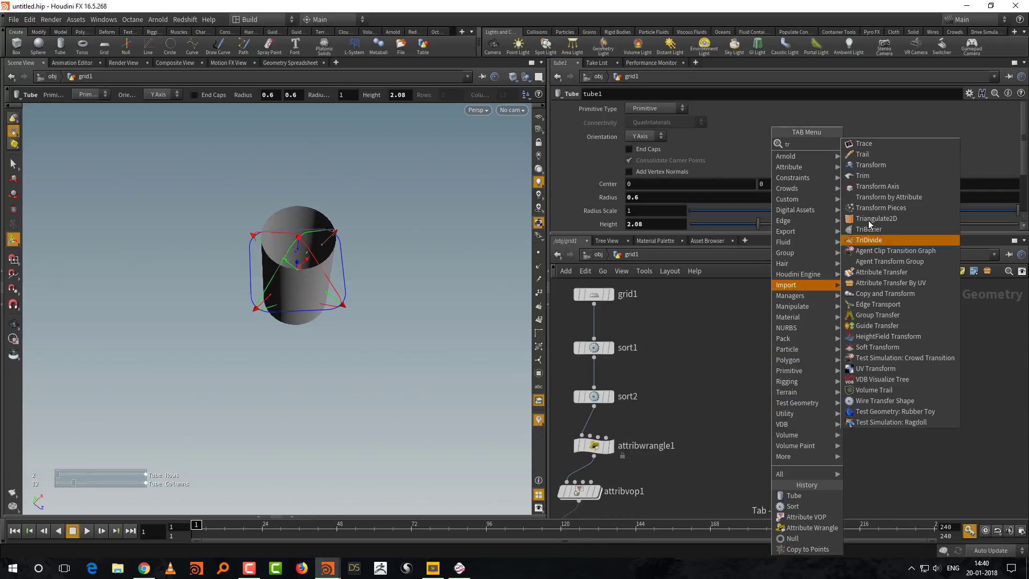
{"action": "left_click", "coordinate": [887, 164]}
{"action": "left_click", "coordinate": [800, 429]}
{"action": "left_click_drag", "start_coordinate": [801, 379], "coordinate": [801, 415]}
{"action": "left_click", "coordinate": [403, 419]}
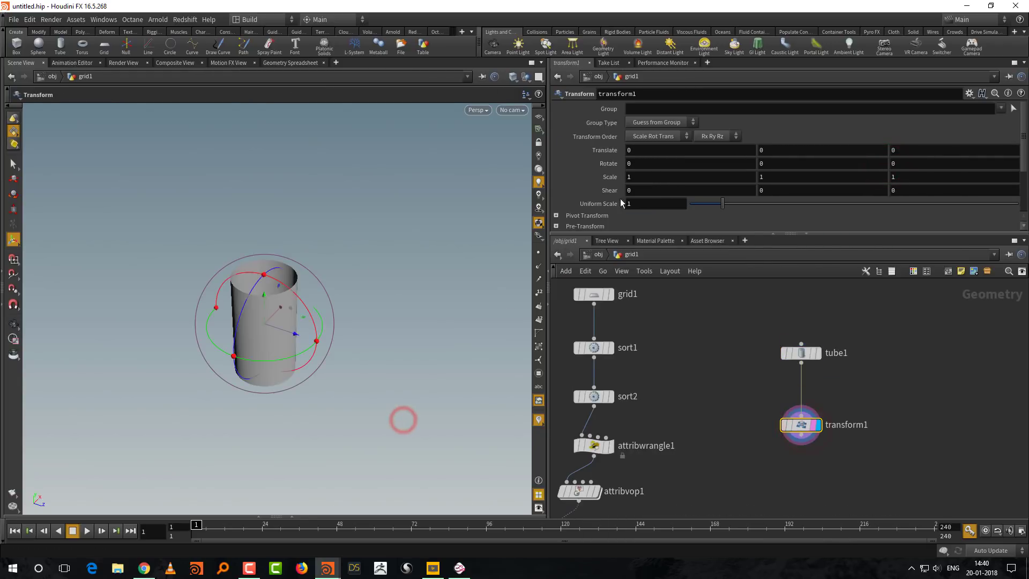
{"action": "left_click", "coordinate": [631, 163]}
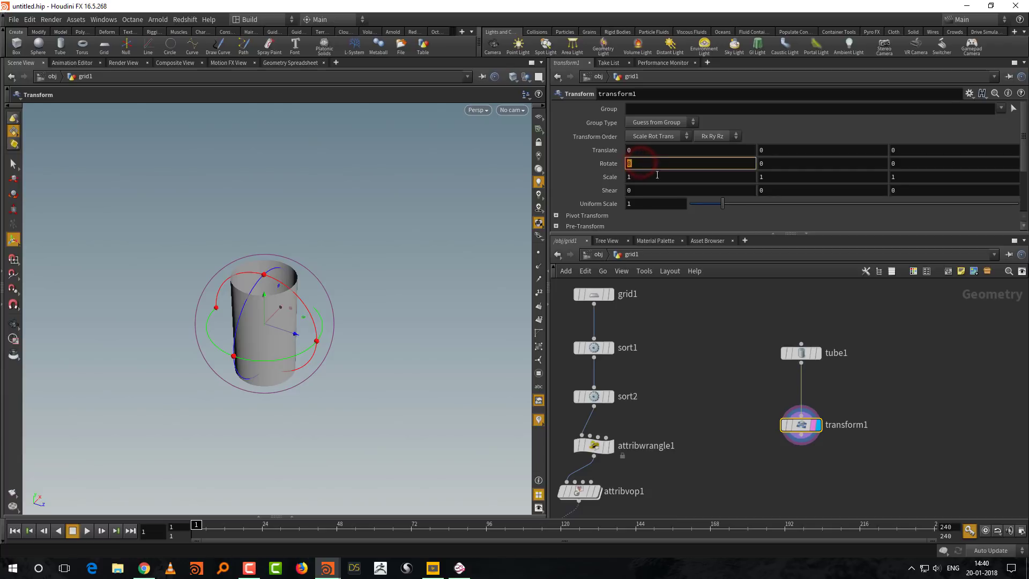
{"action": "type", "text": "6"}
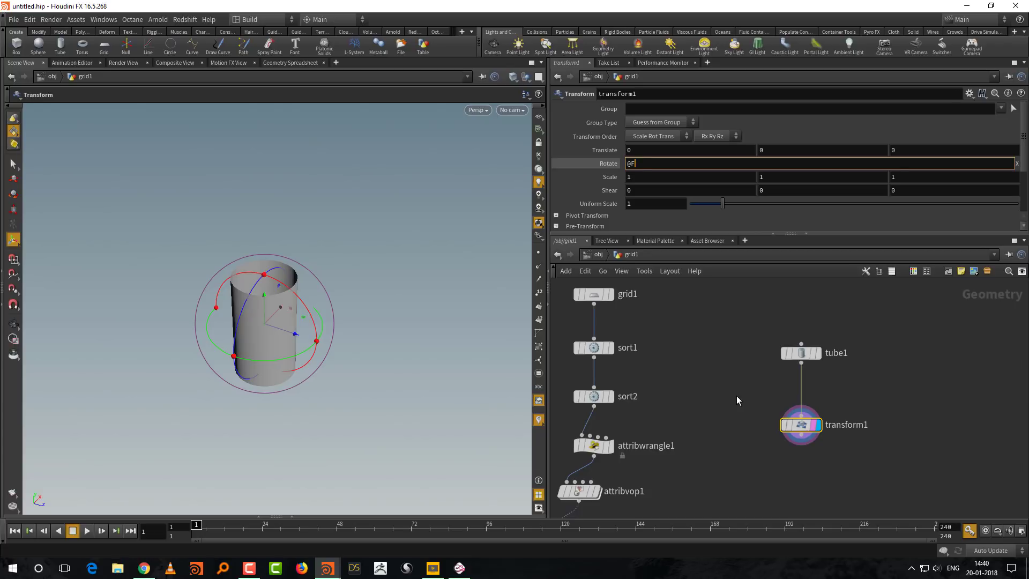
{"action": "key", "text": "Return"}
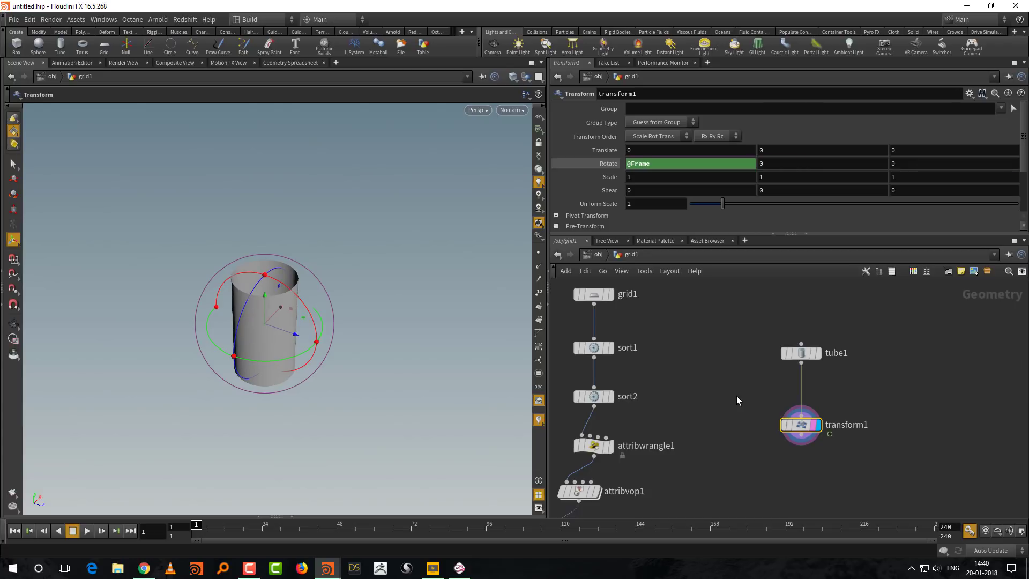
Step: Play the tube's rotation animation from frame 1 and show transform1's Rotate expression as its evaluated value
{"action": "mouse_move", "coordinate": [199, 525]}
{"action": "left_mouse_down"}
{"action": "mouse_move", "coordinate": [868, 525]}
{"action": "mouse_move", "coordinate": [194, 525]}
{"action": "left_mouse_up"}
{"action": "left_click", "coordinate": [85, 531]}
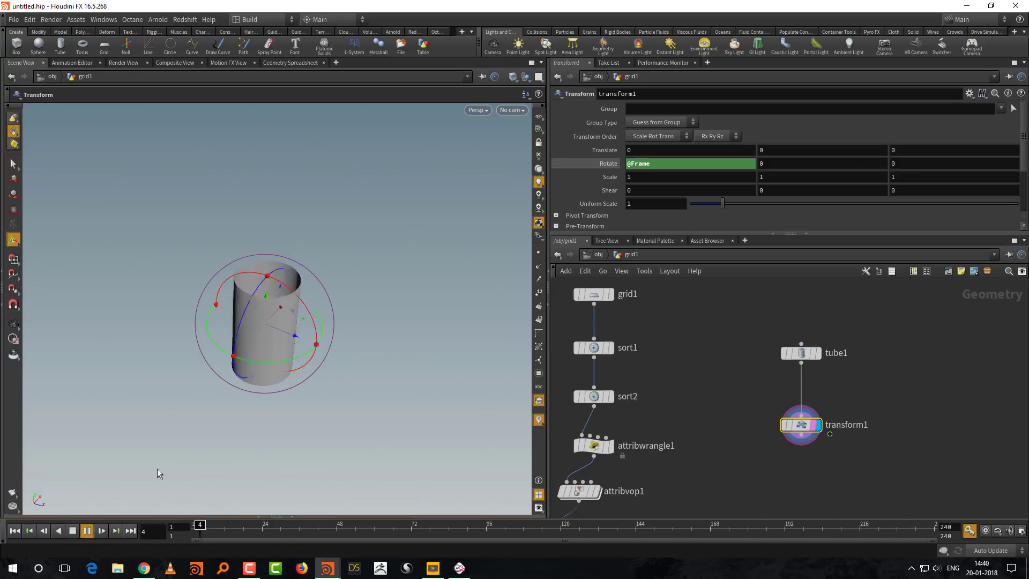
{"action": "left_click", "coordinate": [609, 170]}
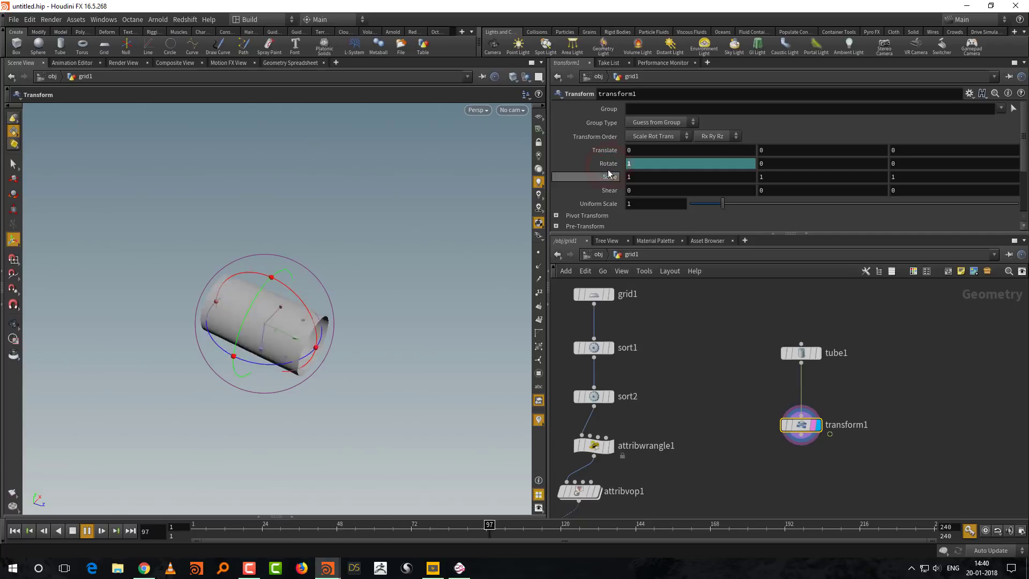
Step: Enable Live Parameter Display during Playback, watch transform1's rotation value update, and stop the playback
{"action": "left_click", "coordinate": [97, 21]}
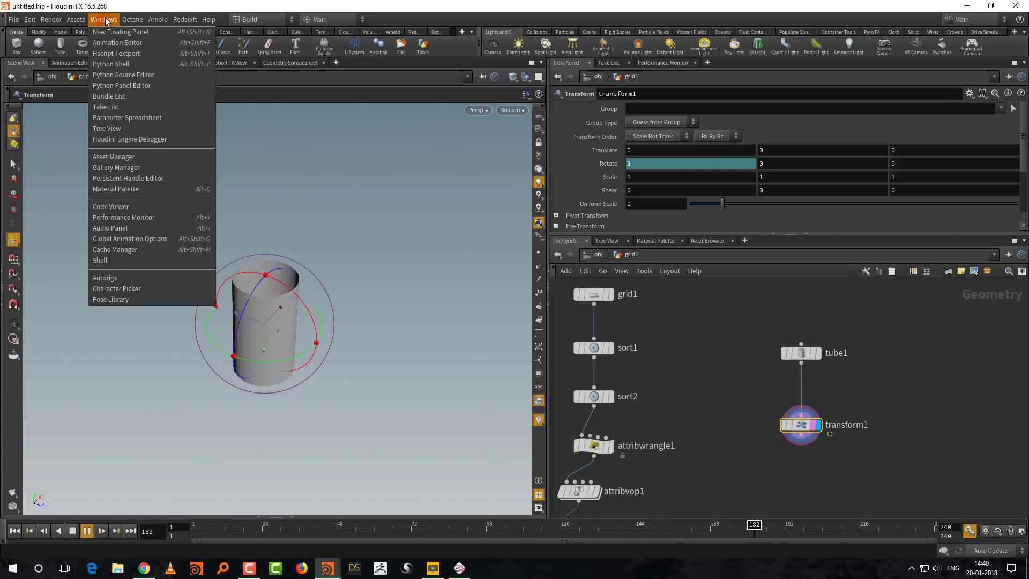
{"action": "mouse_move", "coordinate": [32, 22]}
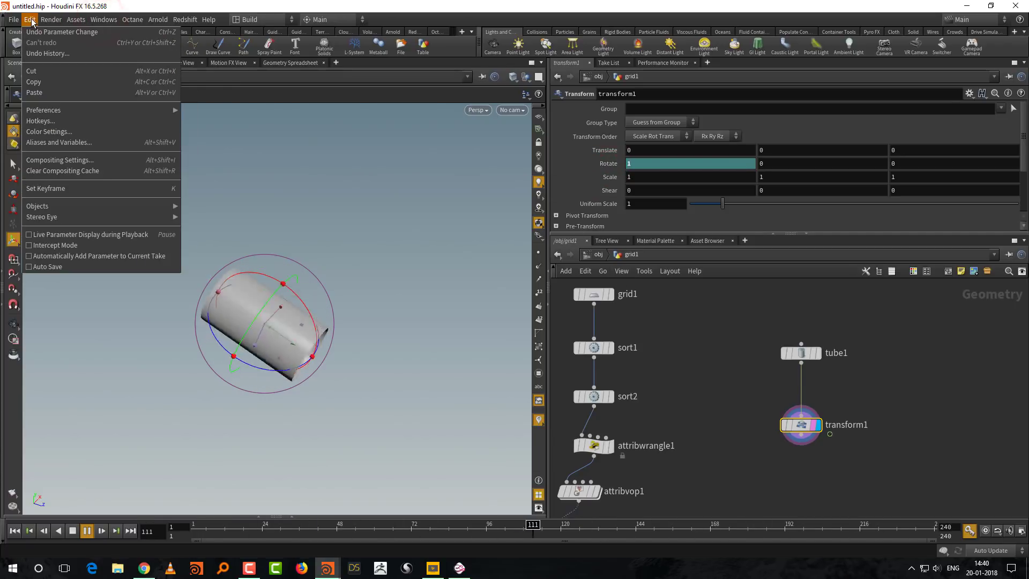
{"action": "left_click", "coordinate": [43, 235]}
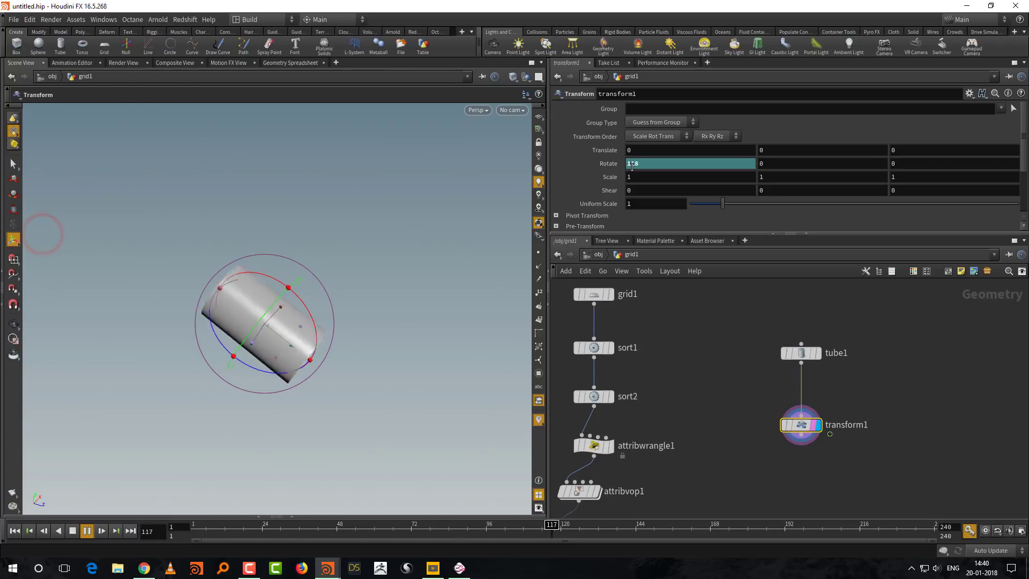
{"action": "left_click", "coordinate": [73, 531]}
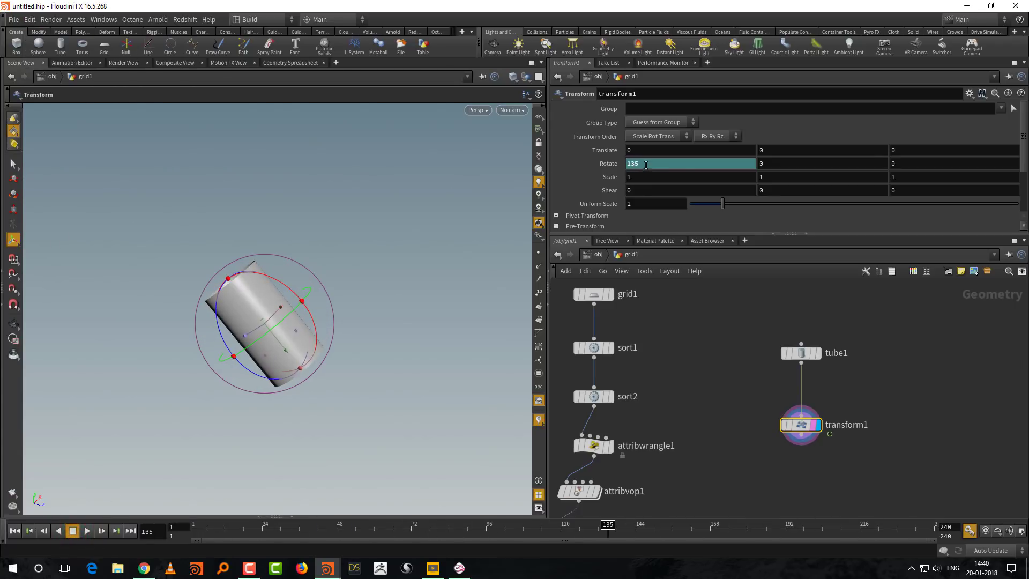
{"action": "left_click", "coordinate": [609, 163]}
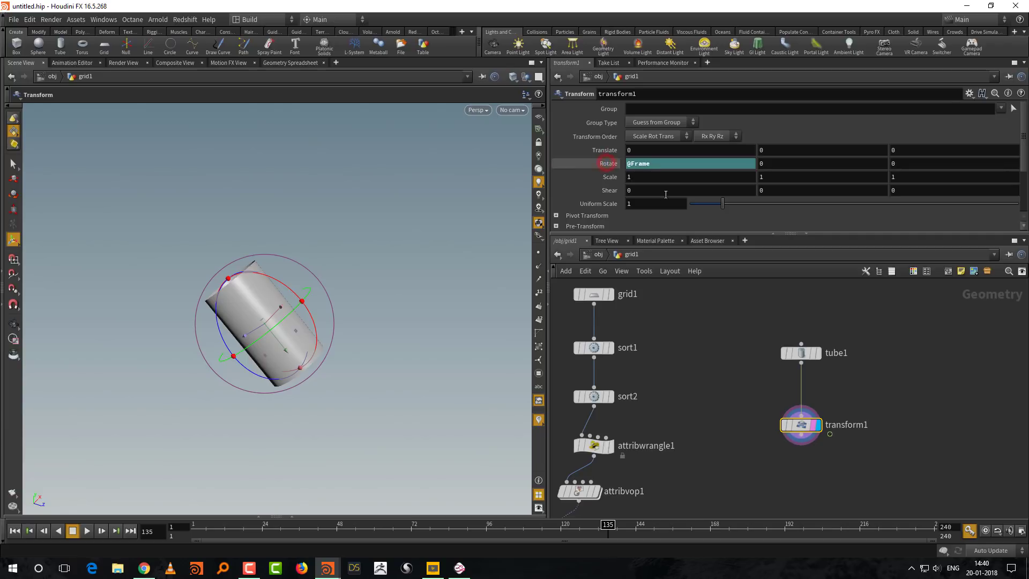
{"action": "left_click", "coordinate": [663, 164]}
{"action": "type", "text": "*"}
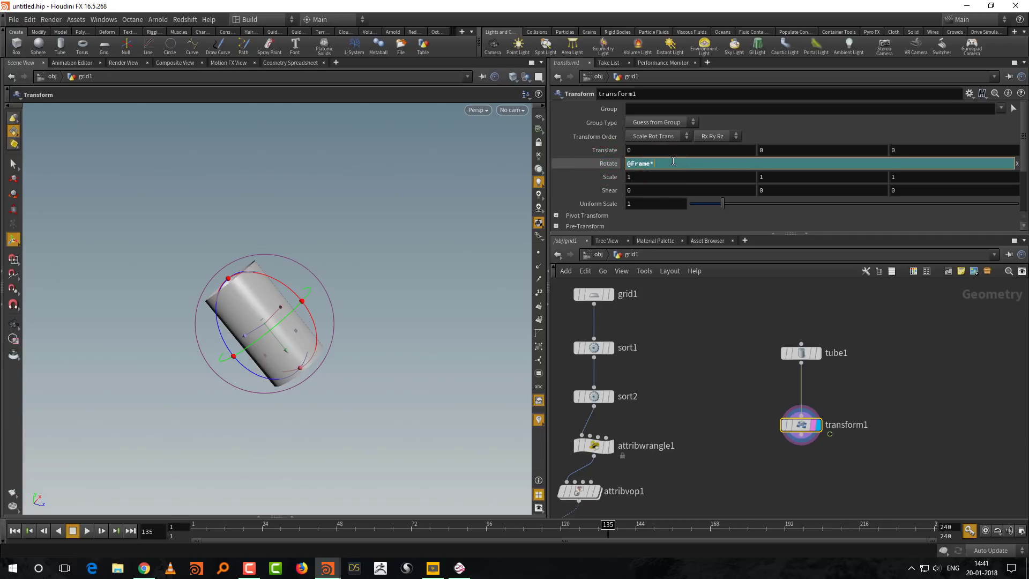
{"action": "type", "text": "2"}
{"action": "key", "text": "Return"}
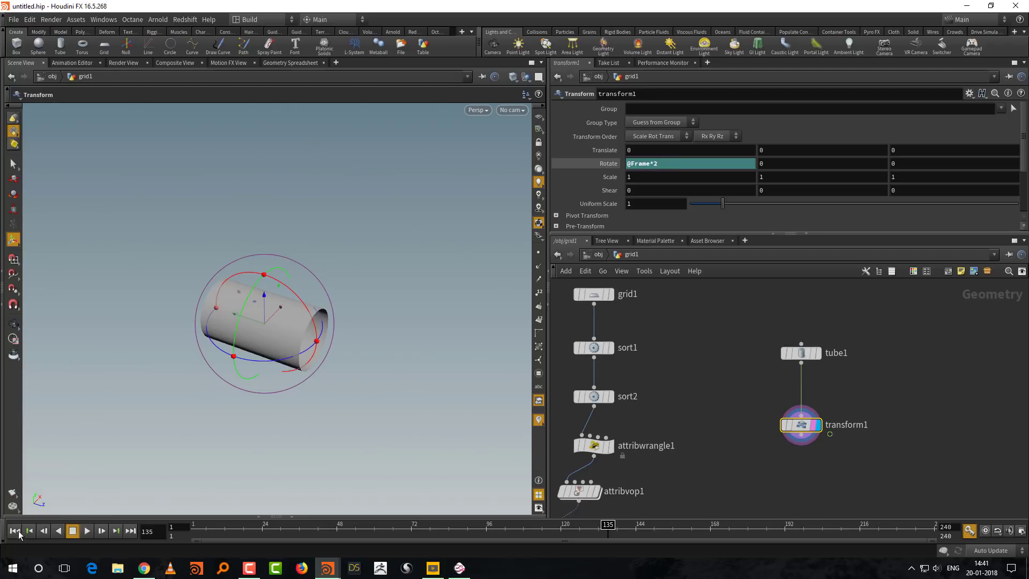
{"action": "left_click", "coordinate": [87, 530]}
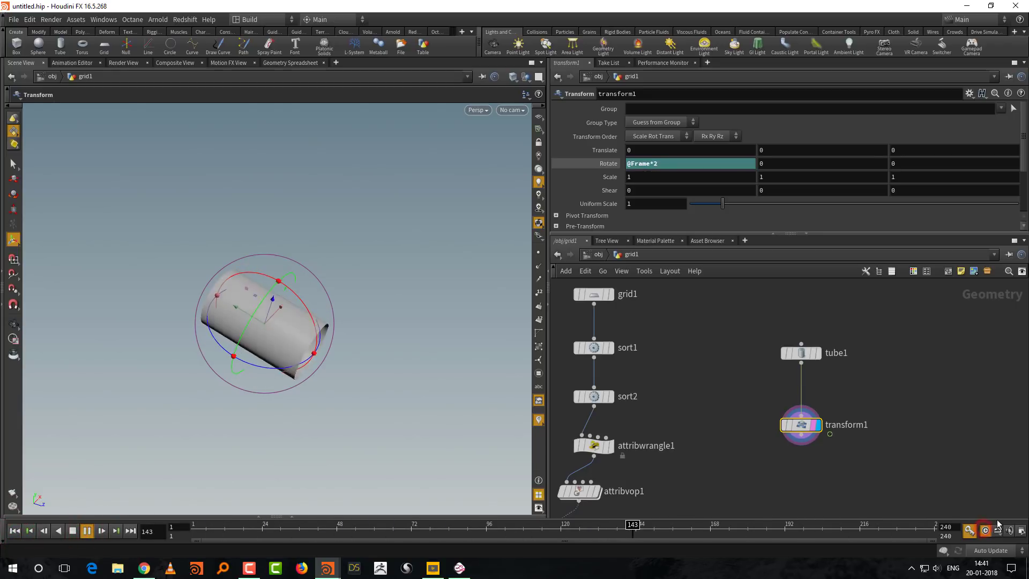
{"action": "left_click", "coordinate": [654, 163]}
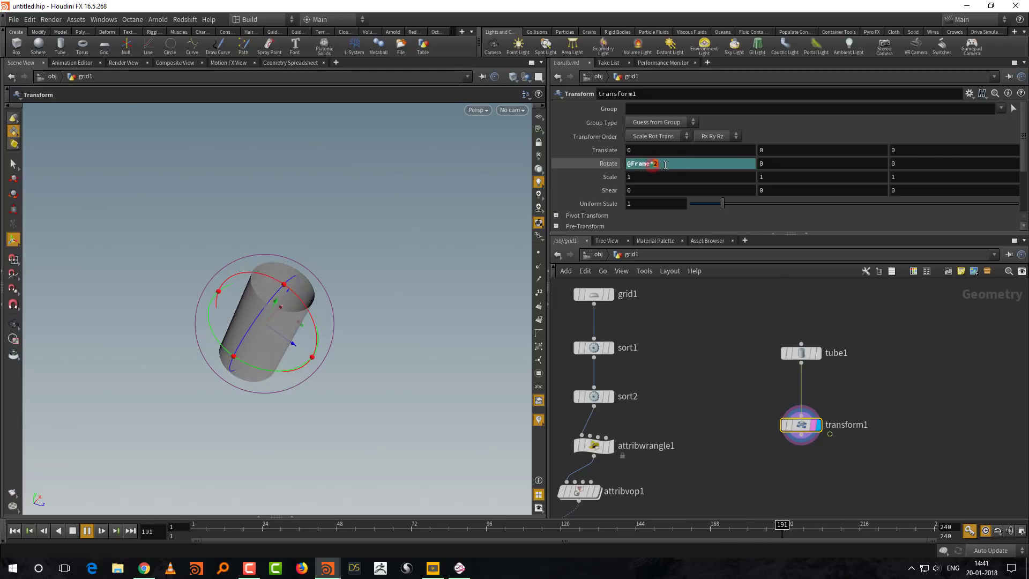
{"action": "type", "text": "10"}
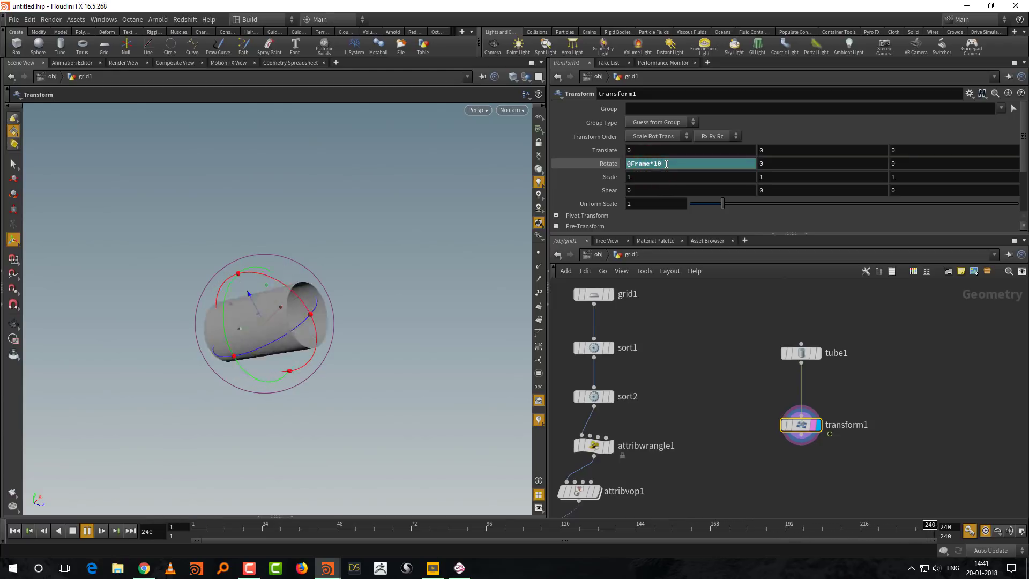
{"action": "left_click", "coordinate": [72, 530]}
{"action": "left_click", "coordinate": [3, 531]}
Step: Delete the tube1 and transform1 nodes and display null1's output
{"action": "left_click_drag", "start_coordinate": [758, 349], "coordinate": [866, 423]}
{"action": "key", "text": "Delete"}
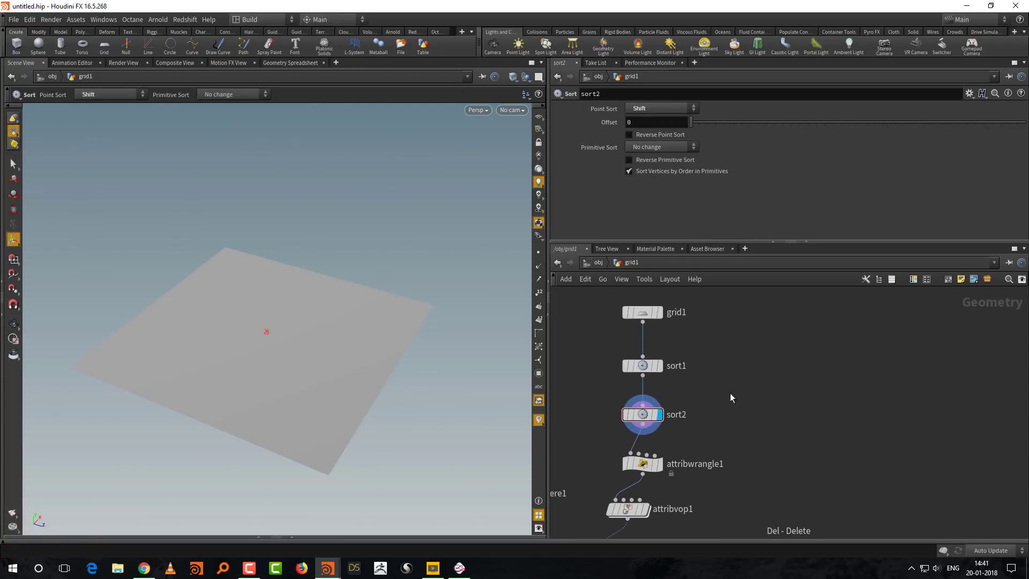
{"action": "middle_click_drag", "start_coordinate": [711, 425], "coordinate": [677, 446]}
{"action": "left_click", "coordinate": [676, 491]}
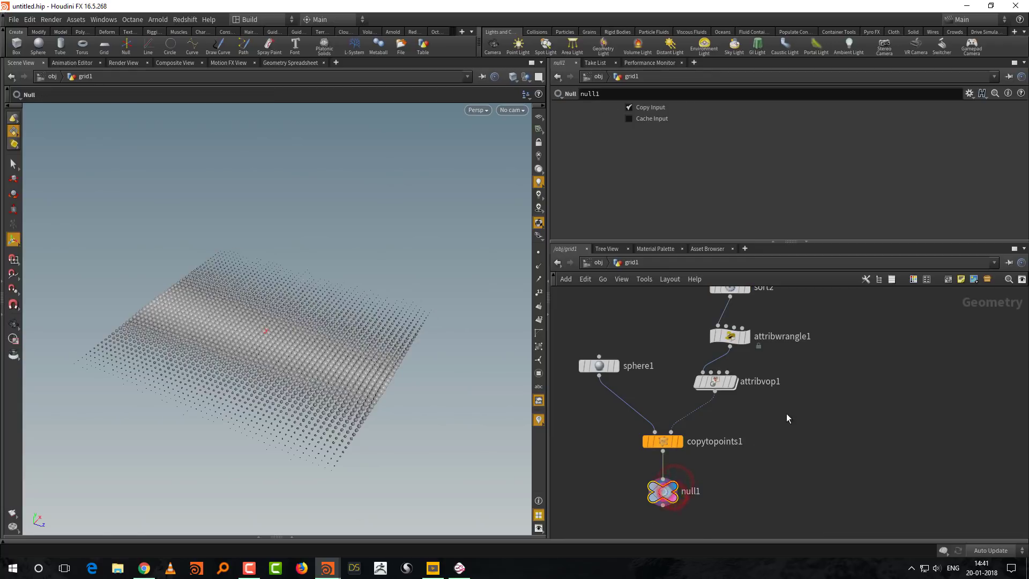
Step: Select the sort2 node and display its output in the viewport
{"action": "middle_click_drag", "start_coordinate": [804, 254], "coordinate": [779, 365]}
{"action": "left_click", "coordinate": [789, 365]}
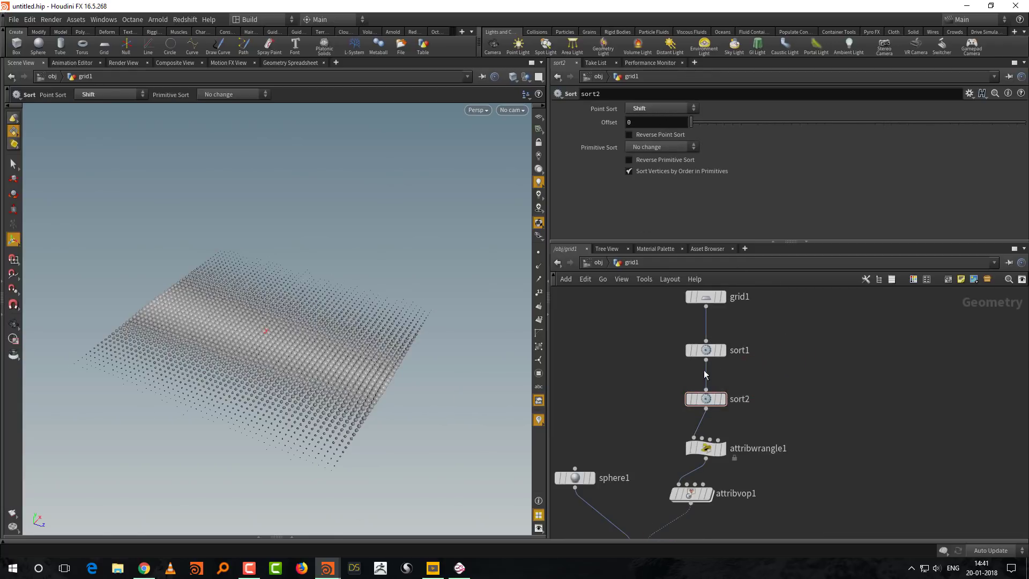
{"action": "scroll", "coordinate": [760, 397], "scroll_direction": "up", "scroll_amount": 3}
{"action": "key", "text": "Escape"}
{"action": "left_click_drag", "start_coordinate": [407, 413], "coordinate": [409, 426]}
{"action": "left_click", "coordinate": [705, 442]}
{"action": "left_click", "coordinate": [697, 447]}
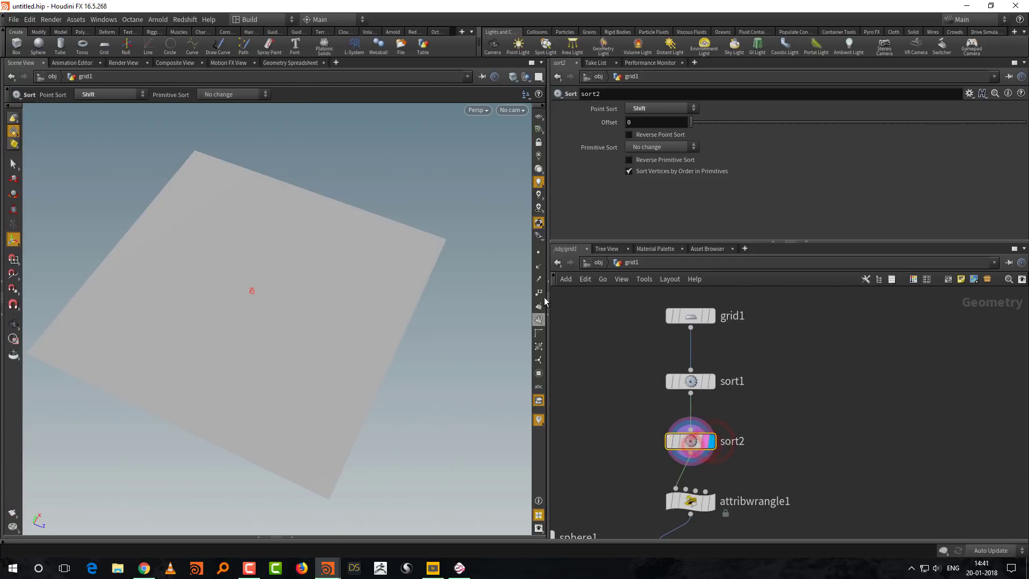
Step: Show points and point numbers in the viewport and examine the numbering at the grid's near corner
{"action": "left_click", "coordinate": [538, 252]}
{"action": "left_click_drag", "start_coordinate": [250, 429], "coordinate": [322, 375]}
{"action": "left_click", "coordinate": [539, 292]}
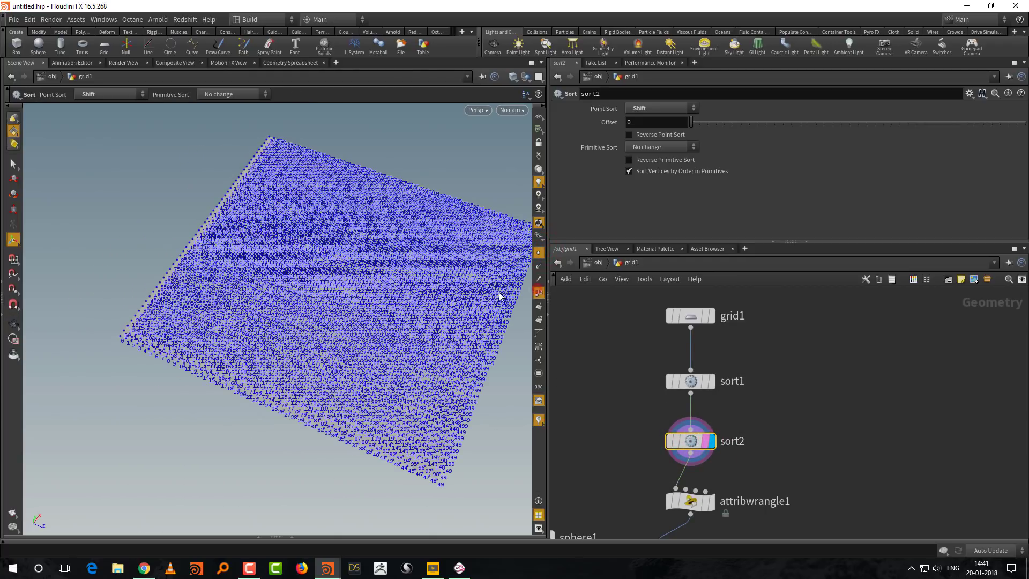
{"action": "key", "text": "Escape"}
{"action": "right_click_drag", "start_coordinate": [128, 348], "coordinate": [324, 271]}
{"action": "key", "text": "Return"}
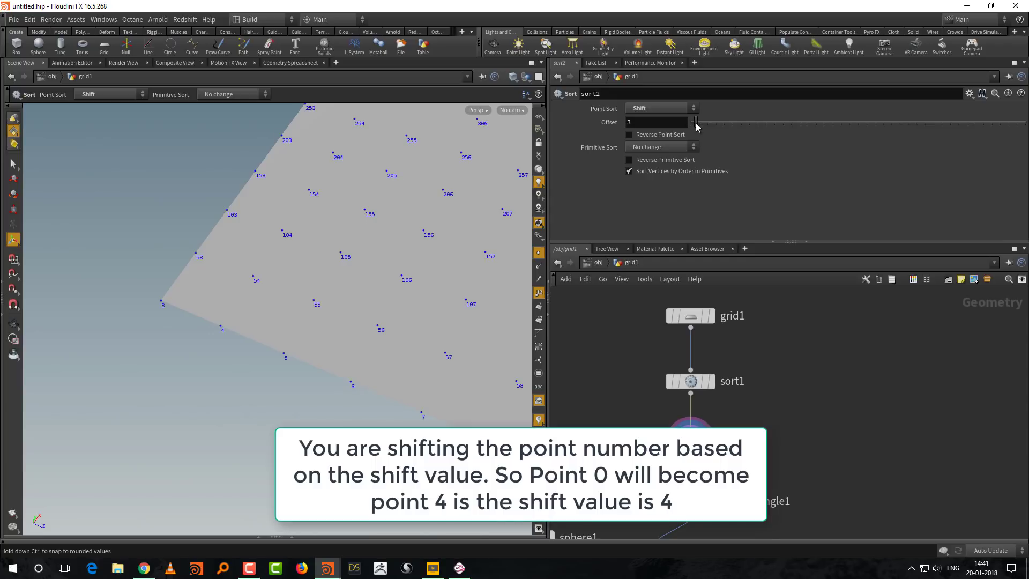
{"action": "left_click_drag", "start_coordinate": [698, 126], "coordinate": [656, 135]}
{"action": "left_click", "coordinate": [641, 122]}
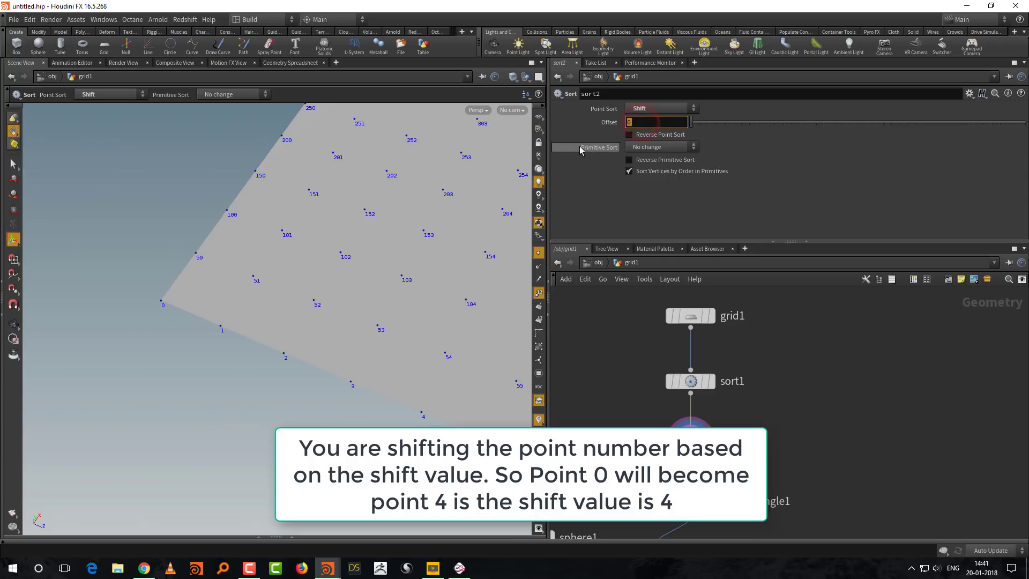
{"action": "type", "text": "@Fra"}
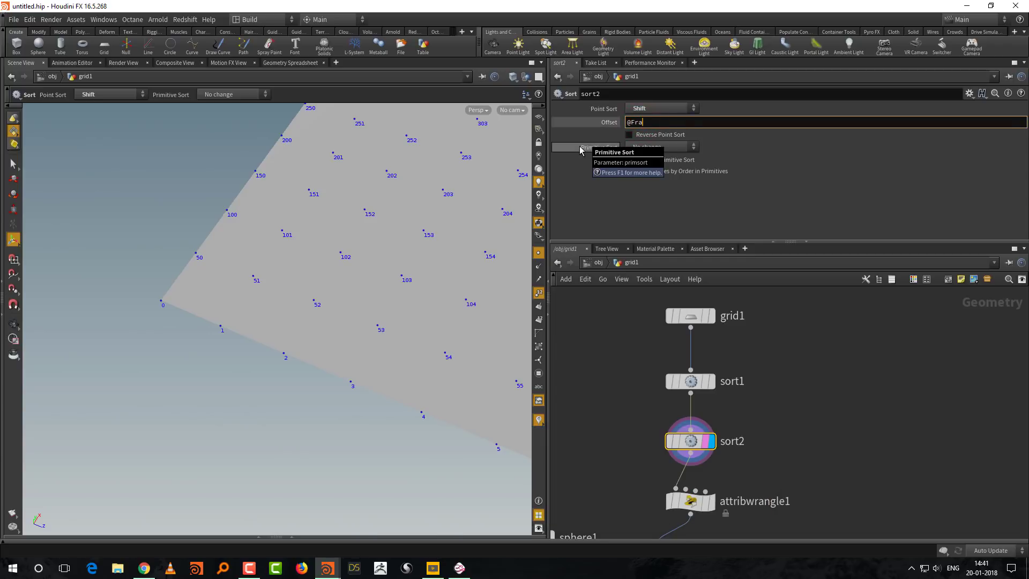
{"action": "type", "text": "me"}
{"action": "key", "text": "Return"}
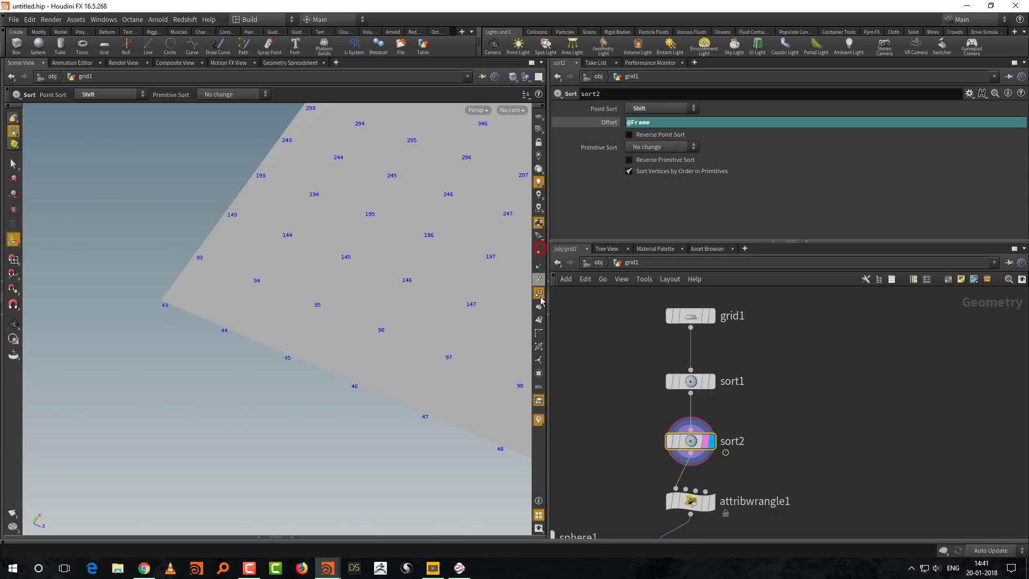
Step: Hide the points and point numbers and display null1's copied spheres
{"action": "key", "text": "Escape"}
{"action": "left_click_drag", "start_coordinate": [480, 300], "coordinate": [279, 333]}
{"action": "key", "text": "Return"}
{"action": "scroll", "coordinate": [817, 347], "scroll_direction": "down", "scroll_amount": 5}
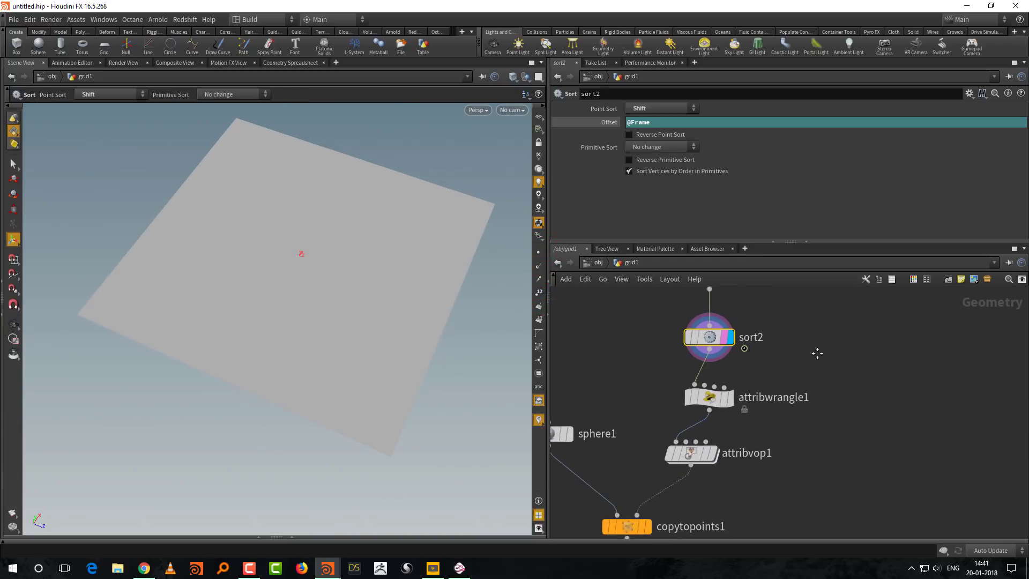
{"action": "left_click", "coordinate": [691, 449]}
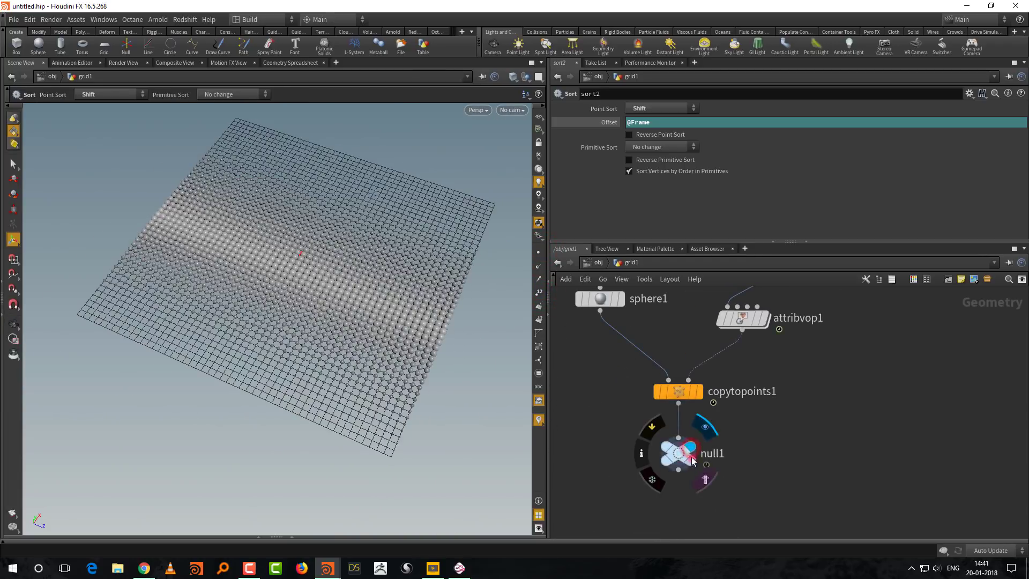
Step: Bring the playbar back into view, play the shifting spheres, and stop the playback
{"action": "left_click", "coordinate": [131, 536]}
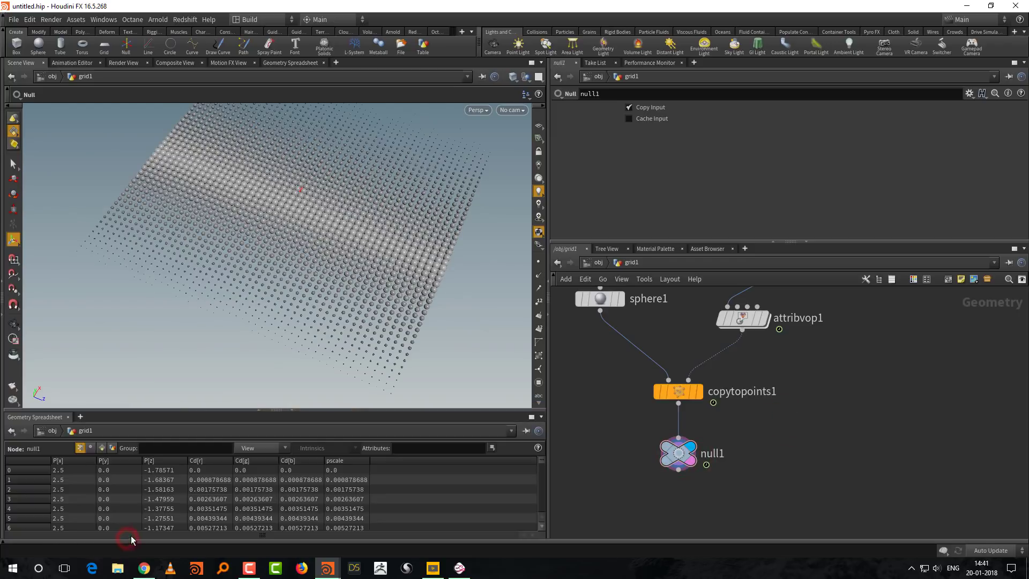
{"action": "left_click", "coordinate": [293, 410]}
{"action": "left_click", "coordinate": [87, 530]}
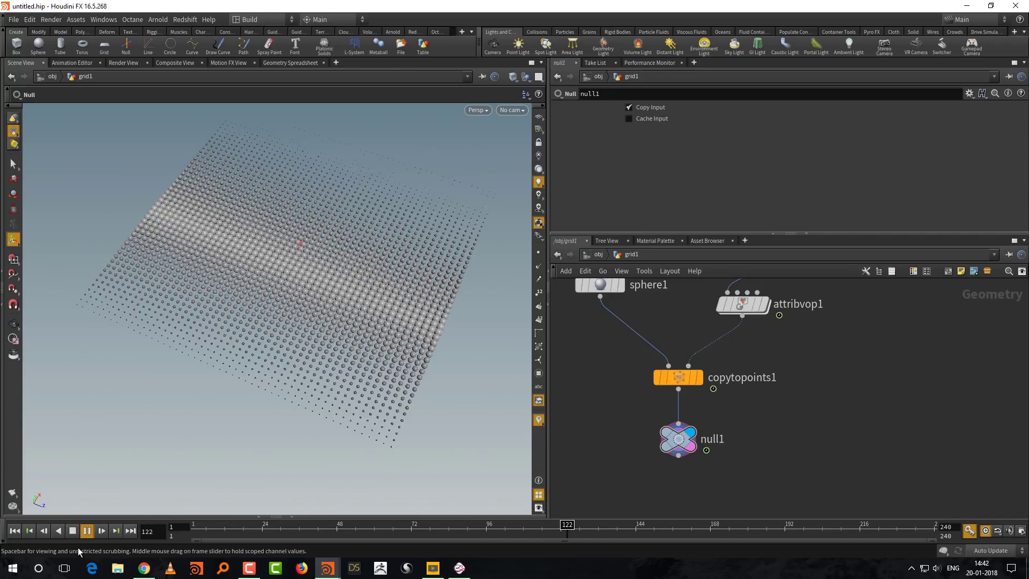
{"action": "left_click", "coordinate": [86, 530]}
{"action": "scroll", "coordinate": [767, 385], "scroll_direction": "up", "scroll_amount": 3}
{"action": "scroll", "coordinate": [793, 389], "scroll_direction": "down", "scroll_amount": 5}
{"action": "left_click", "coordinate": [780, 362]}
{"action": "left_click", "coordinate": [665, 122]}
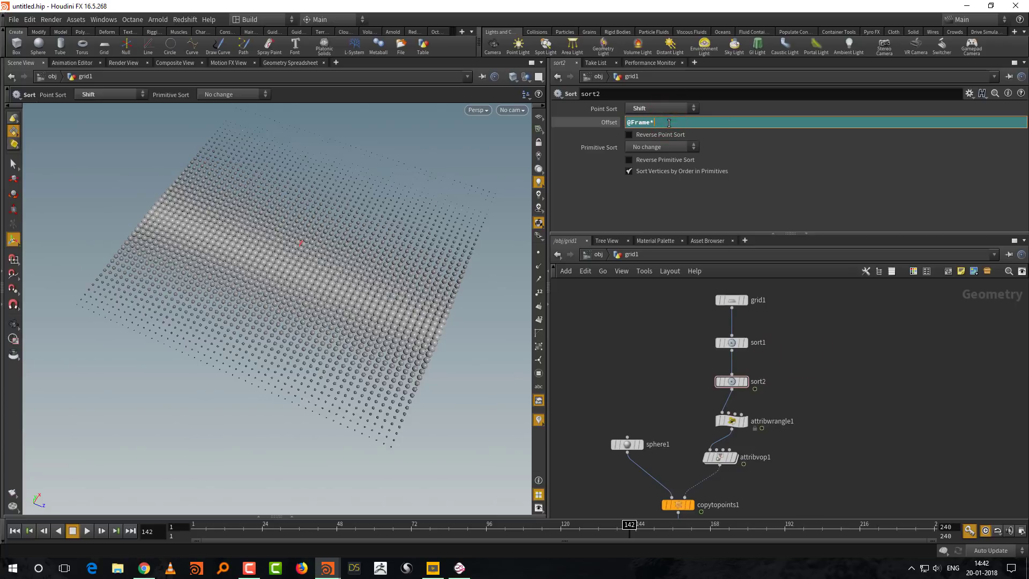
{"action": "type", "text": "*100"}
{"action": "key", "text": "Return"}
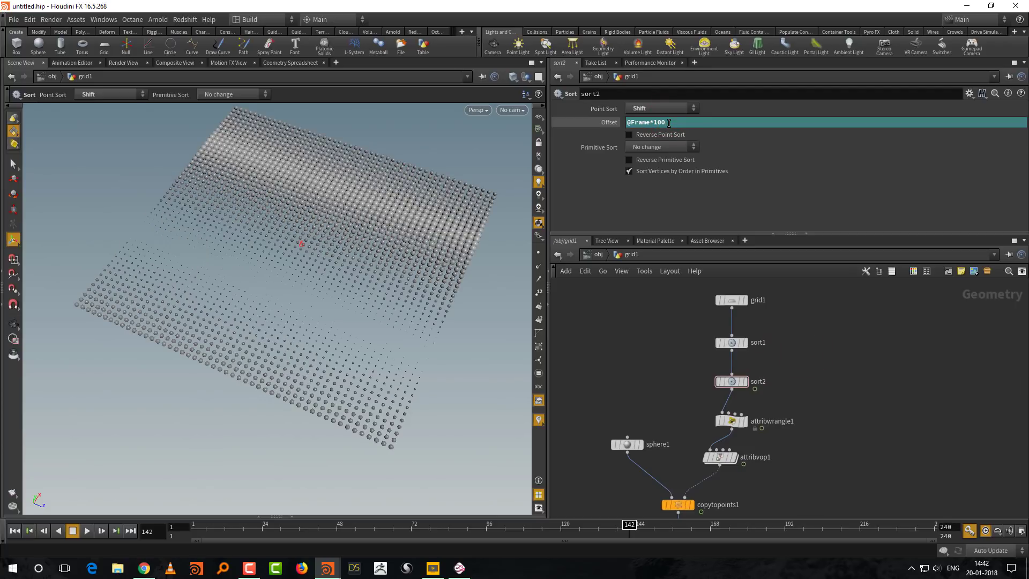
Step: Play the sphere animation from the first frame and view the moving pattern from another angle
{"action": "left_click", "coordinate": [14, 531]}
{"action": "left_click", "coordinate": [87, 530]}
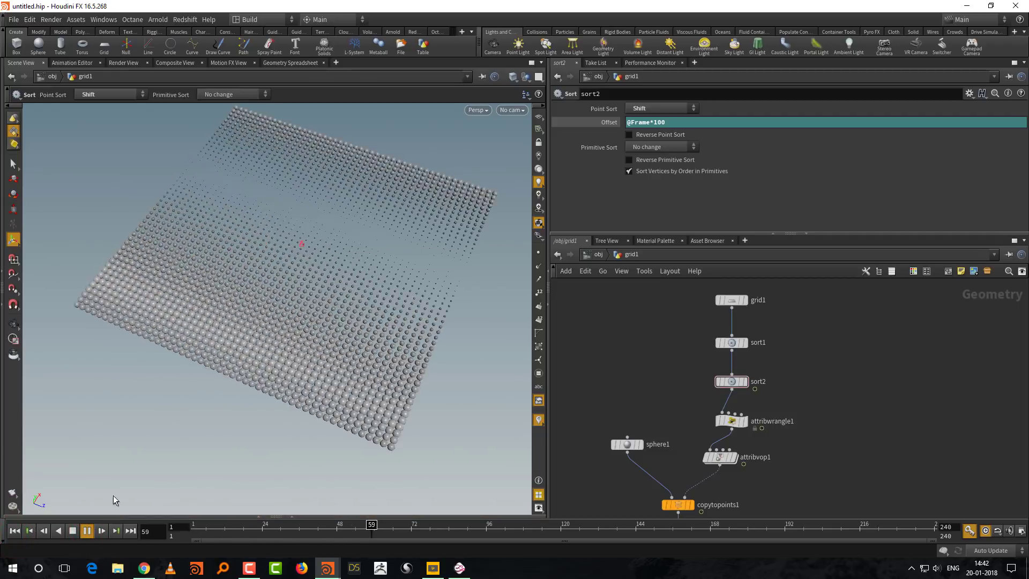
{"action": "key", "text": "Escape"}
{"action": "left_click_drag", "start_coordinate": [294, 335], "coordinate": [262, 359]}
{"action": "key", "text": "Up"}
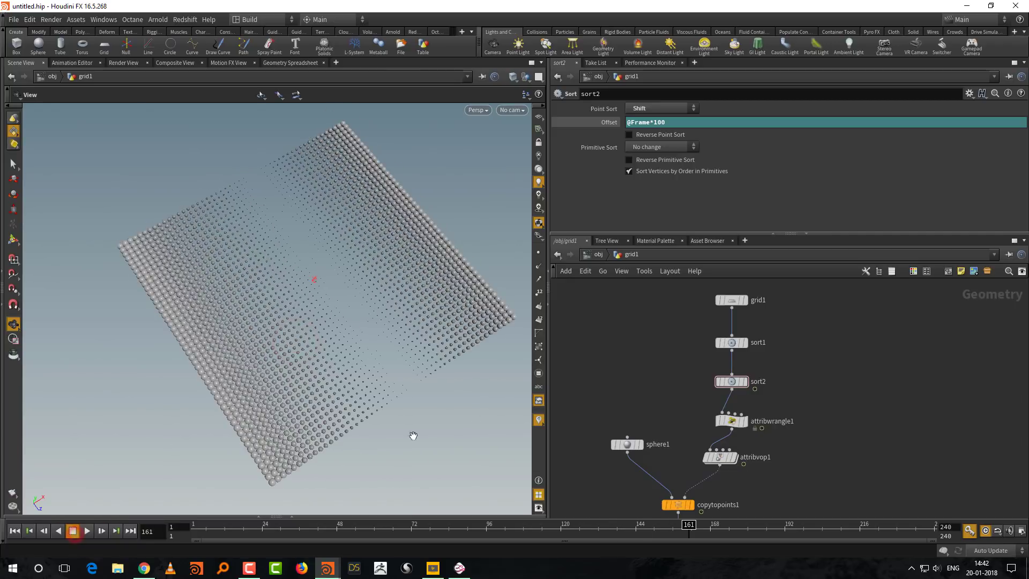
Step: Set sort1's Point Sort to By Z and play the animation from the first frame
{"action": "middle_click_drag", "start_coordinate": [817, 366], "coordinate": [776, 386]}
{"action": "left_click", "coordinate": [740, 346]}
{"action": "key", "text": "Up"}
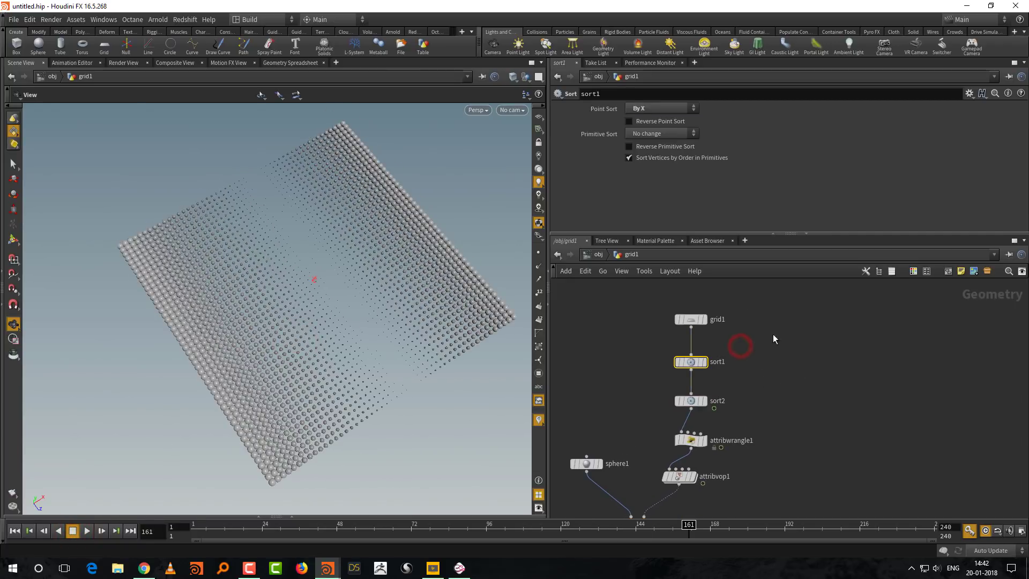
{"action": "left_click", "coordinate": [680, 109]}
{"action": "left_click", "coordinate": [658, 160]}
{"action": "left_click", "coordinate": [15, 531]}
{"action": "left_click", "coordinate": [87, 531]}
{"action": "left_click", "coordinate": [73, 530]}
{"action": "left_click", "coordinate": [691, 401]}
{"action": "left_click", "coordinate": [741, 381]}
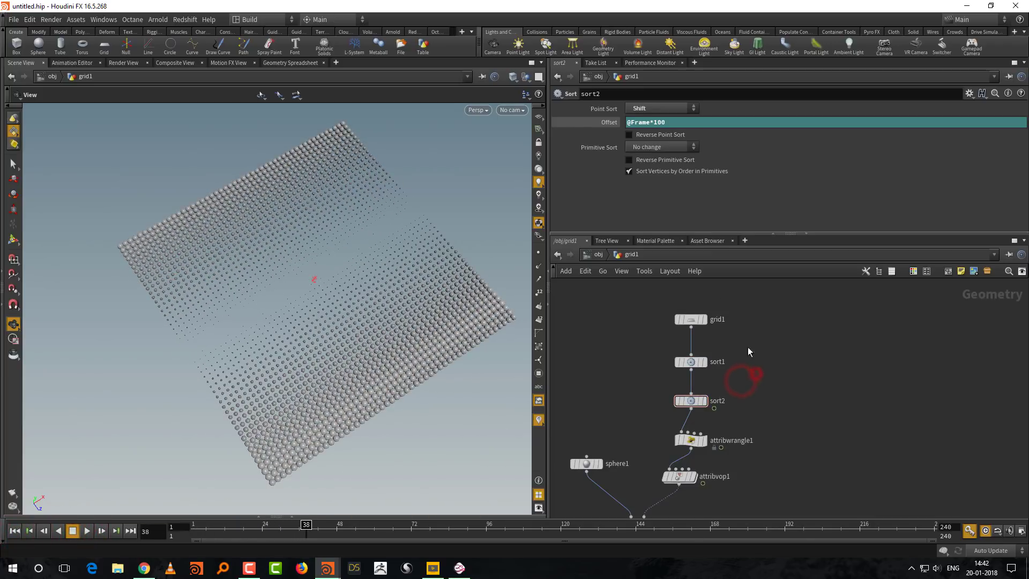
{"action": "left_click", "coordinate": [627, 123]}
{"action": "type", "text": "-"}
{"action": "key", "text": "Return"}
{"action": "left_click", "coordinate": [86, 531]}
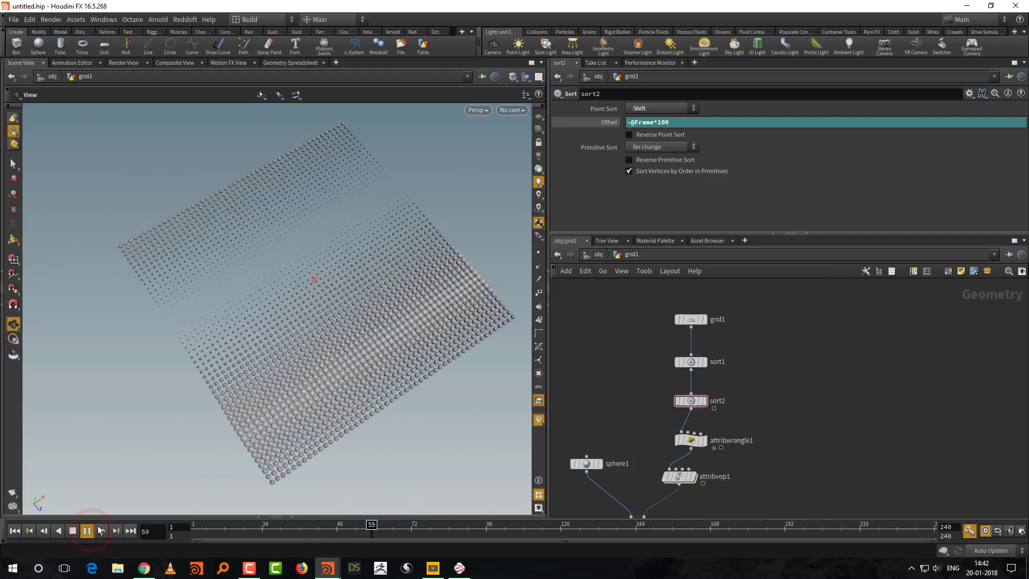
{"action": "key", "text": "ctrl+Up"}
Step: Set sort1's Point Sort to Proximity to Point, then play and stop the radial animation
{"action": "left_click", "coordinate": [691, 361]}
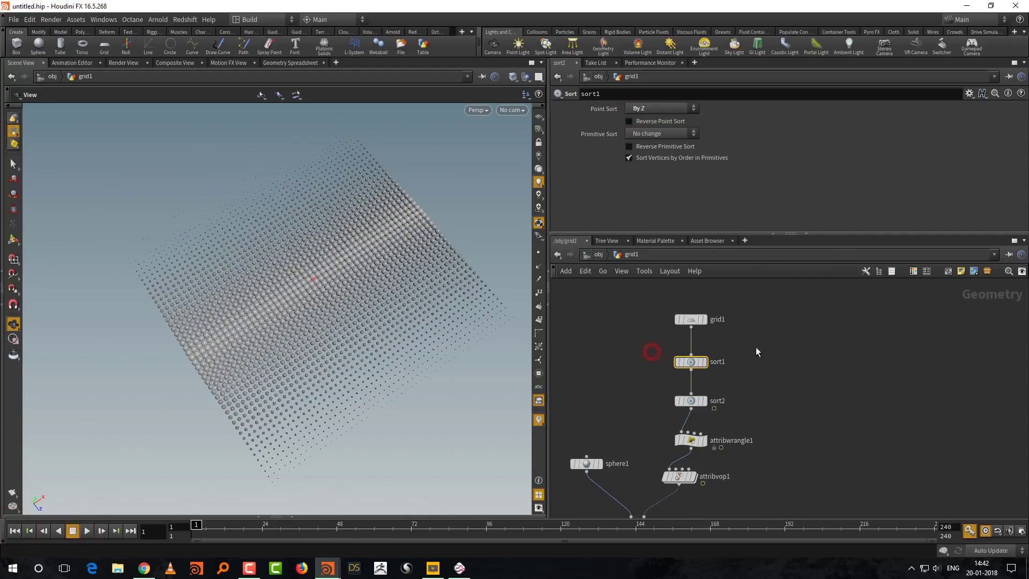
{"action": "left_click", "coordinate": [664, 108]}
{"action": "left_click", "coordinate": [668, 202]}
{"action": "left_click", "coordinate": [630, 325]}
{"action": "left_click", "coordinate": [85, 532]}
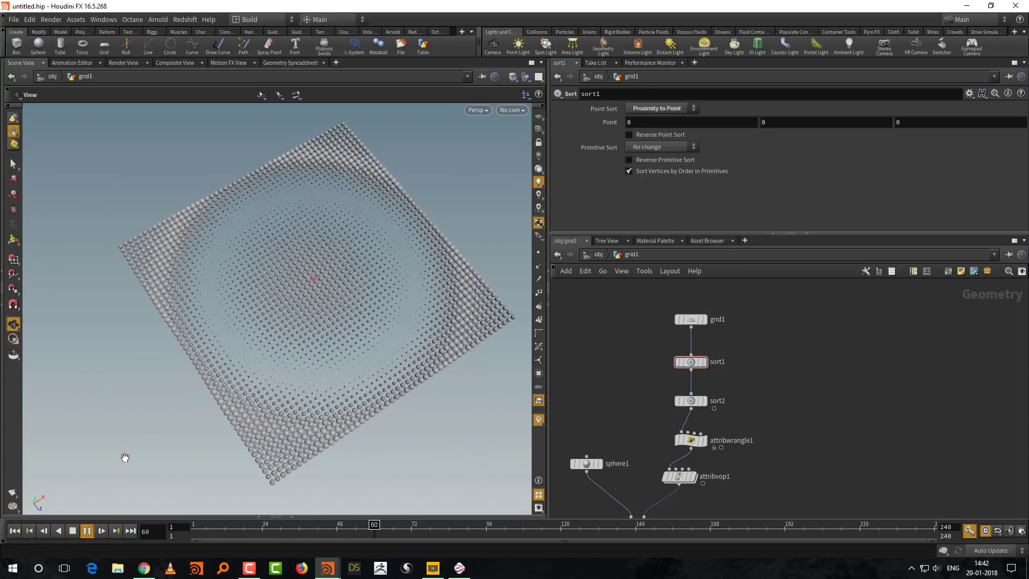
{"action": "left_click", "coordinate": [72, 530]}
Step: Set sort1's Point Sort to Along Vector with the vector 1, 0, 0.9 and play the animation from the first frame
{"action": "left_click", "coordinate": [659, 109]}
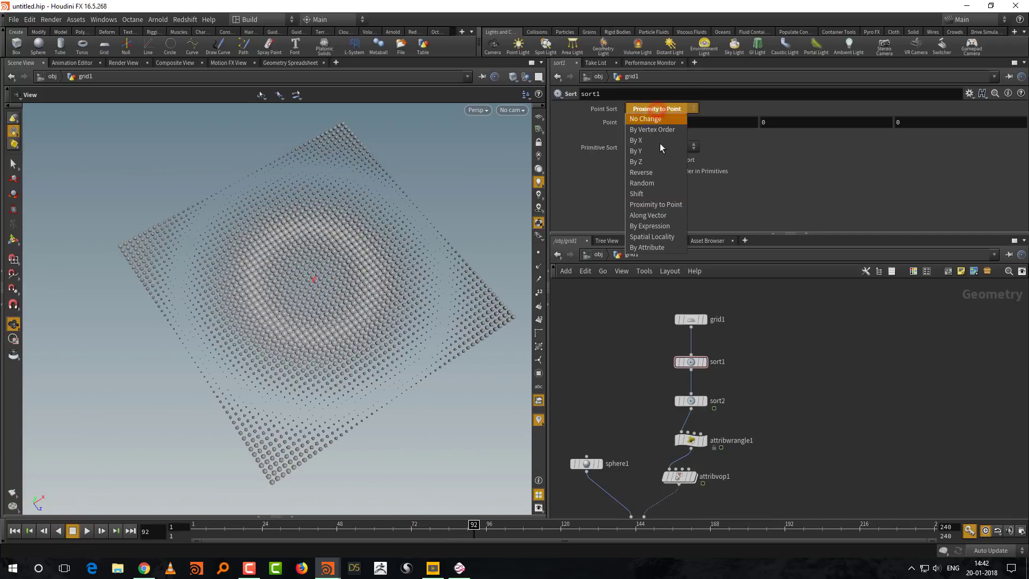
{"action": "left_click", "coordinate": [667, 218]}
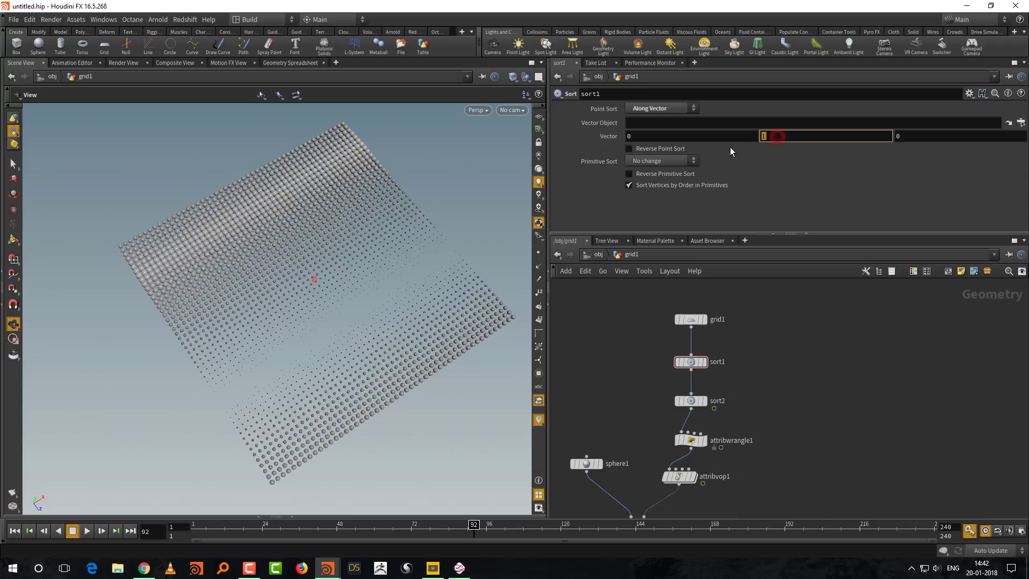
{"action": "left_click", "coordinate": [632, 136]}
{"action": "type", "text": "1"}
{"action": "key", "text": "Return"}
{"action": "left_click", "coordinate": [777, 138]}
{"action": "type", "text": "0"}
{"action": "key", "text": "Return"}
{"action": "middle_click_drag", "start_coordinate": [909, 138], "coordinate": [964, 137]}
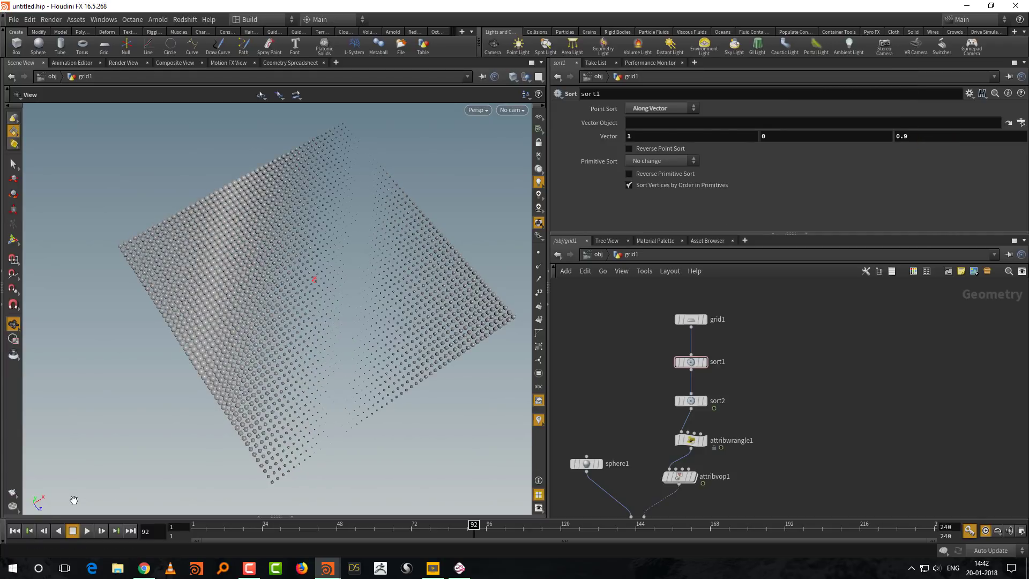
{"action": "left_click", "coordinate": [14, 530]}
{"action": "left_click", "coordinate": [86, 531]}
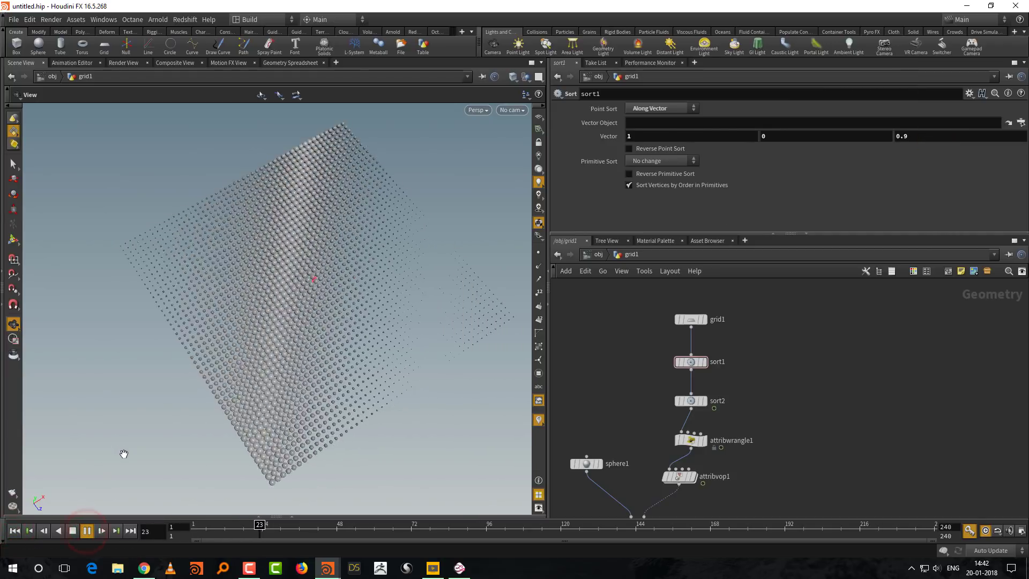
Step: Set sort1's Point Sort to Random
{"action": "left_click", "coordinate": [667, 108]}
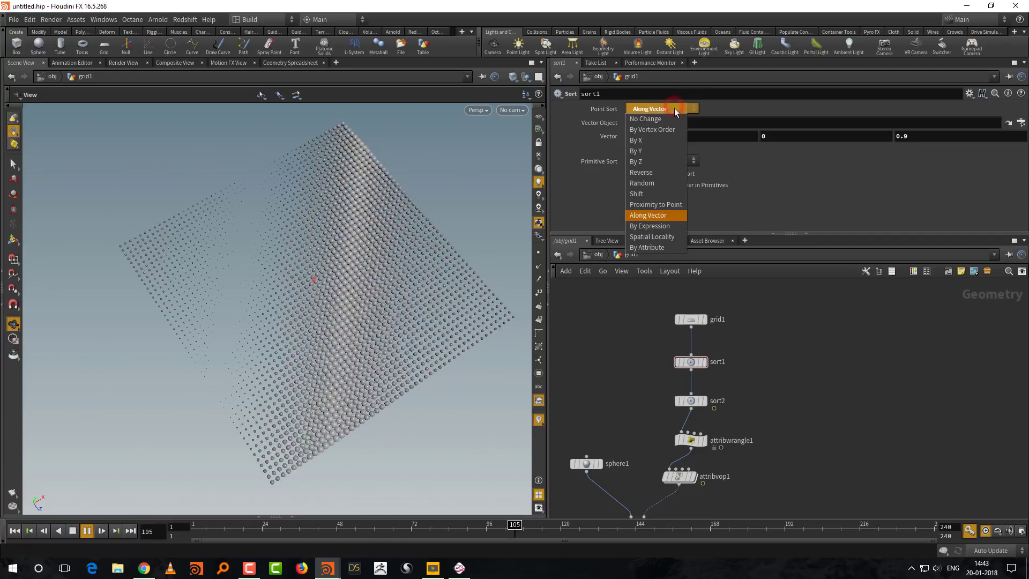
{"action": "left_click", "coordinate": [651, 184]}
{"action": "middle_click_drag", "start_coordinate": [806, 386], "coordinate": [835, 344]}
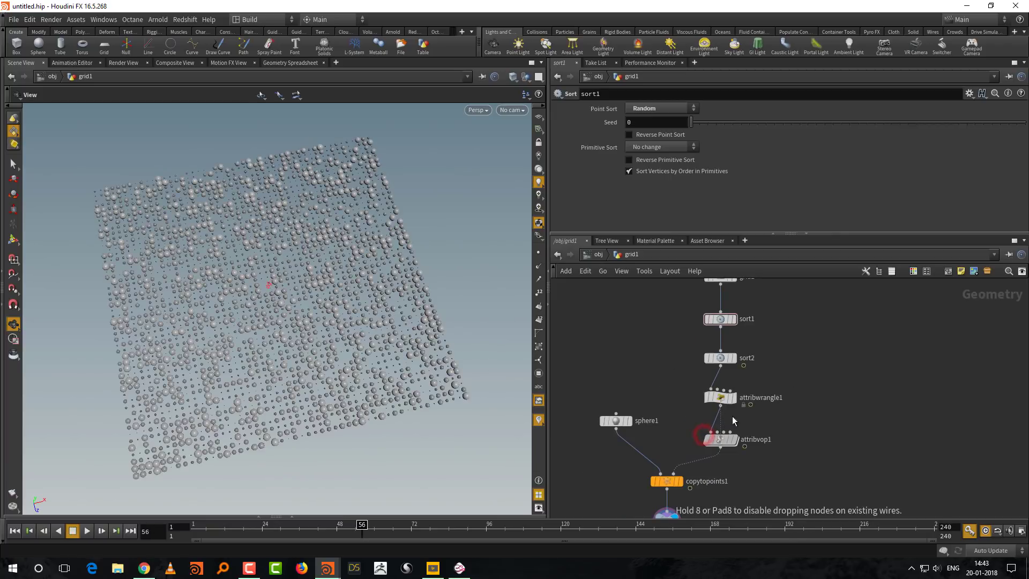
Step: Move the third control point of attribvop1's curve ramp to about 0.64 and play the animation from the start
{"action": "left_click", "coordinate": [745, 401]}
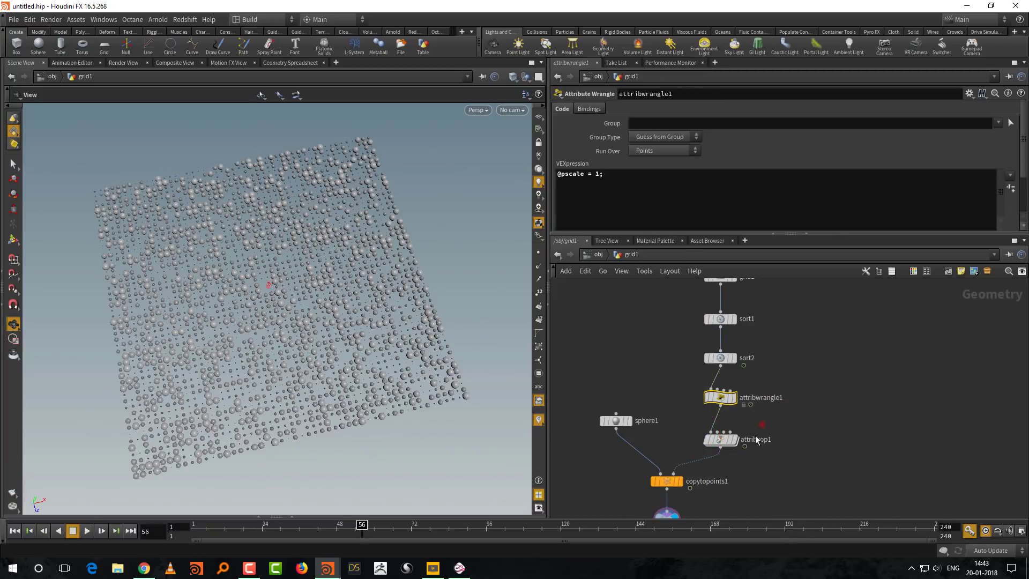
{"action": "left_click", "coordinate": [720, 440]}
{"action": "left_click_drag", "start_coordinate": [779, 188], "coordinate": [856, 186]}
{"action": "left_click", "coordinate": [24, 532]}
{"action": "left_click", "coordinate": [86, 531]}
{"action": "left_click", "coordinate": [73, 531]}
Step: Shift sphere1, attribvop1 and copytopoints1 further down the network, leaving more room below attribwrangle1
{"action": "middle_click_drag", "start_coordinate": [810, 399], "coordinate": [823, 363]}
{"action": "left_click_drag", "start_coordinate": [622, 416], "coordinate": [718, 517]}
{"action": "middle_click_drag", "start_coordinate": [734, 380], "coordinate": [721, 445]}
{"action": "left_click", "coordinate": [722, 427]}
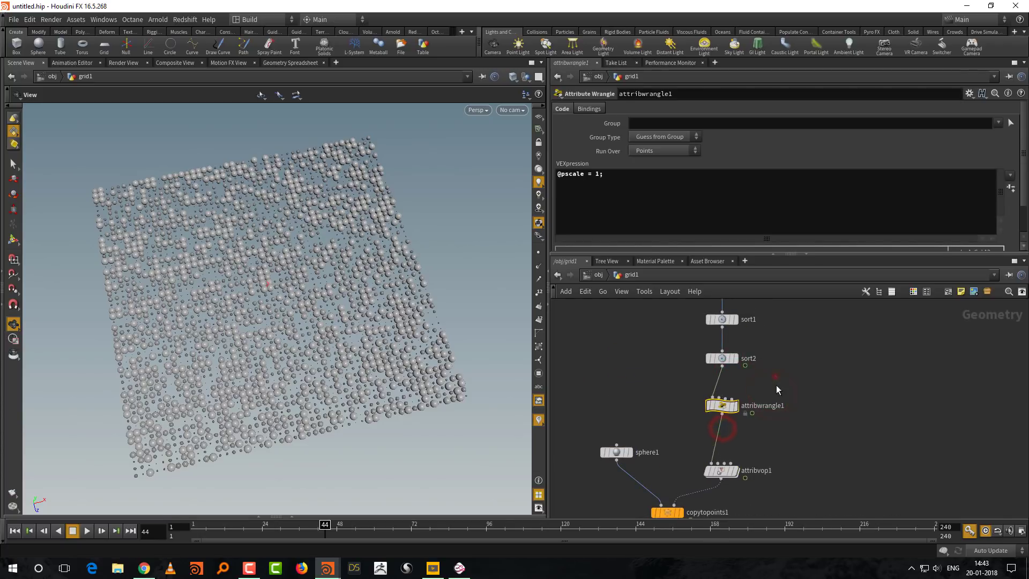
{"action": "middle_click_drag", "start_coordinate": [776, 389], "coordinate": [773, 369]}
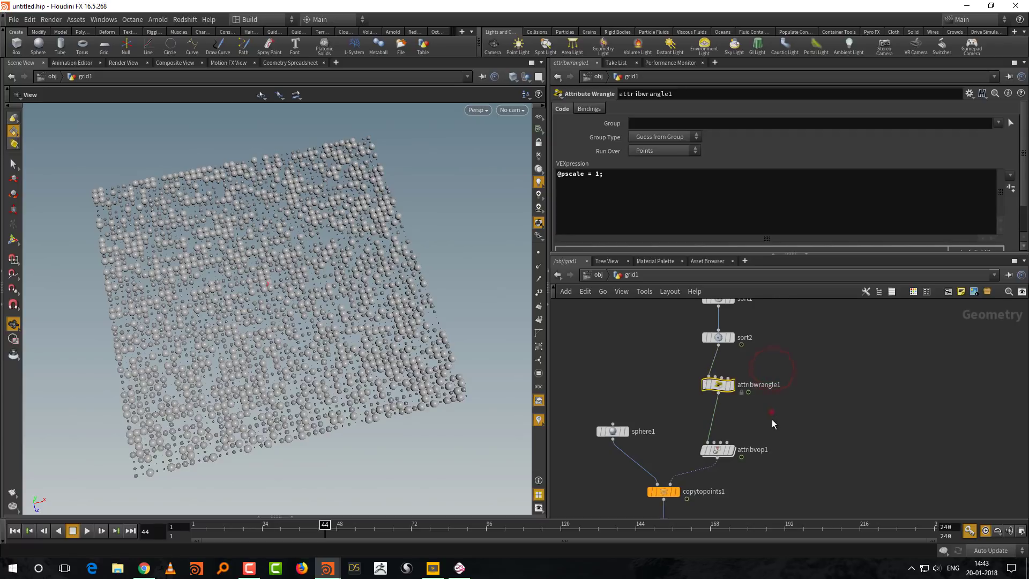
Step: Inside attribvop1, move geometryvopoutput1 away from ramp1 and add a second Ramp Parameter node
{"action": "double_click", "coordinate": [719, 445]}
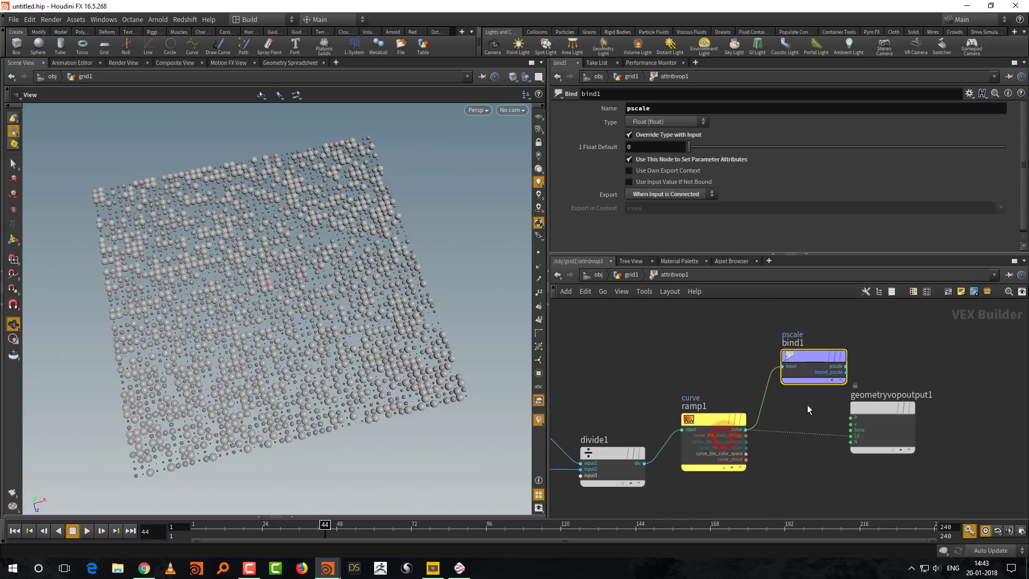
{"action": "middle_click_drag", "start_coordinate": [789, 406], "coordinate": [707, 409]}
{"action": "left_click_drag", "start_coordinate": [816, 406], "coordinate": [921, 406]}
{"action": "middle_click_drag", "start_coordinate": [741, 457], "coordinate": [792, 443]}
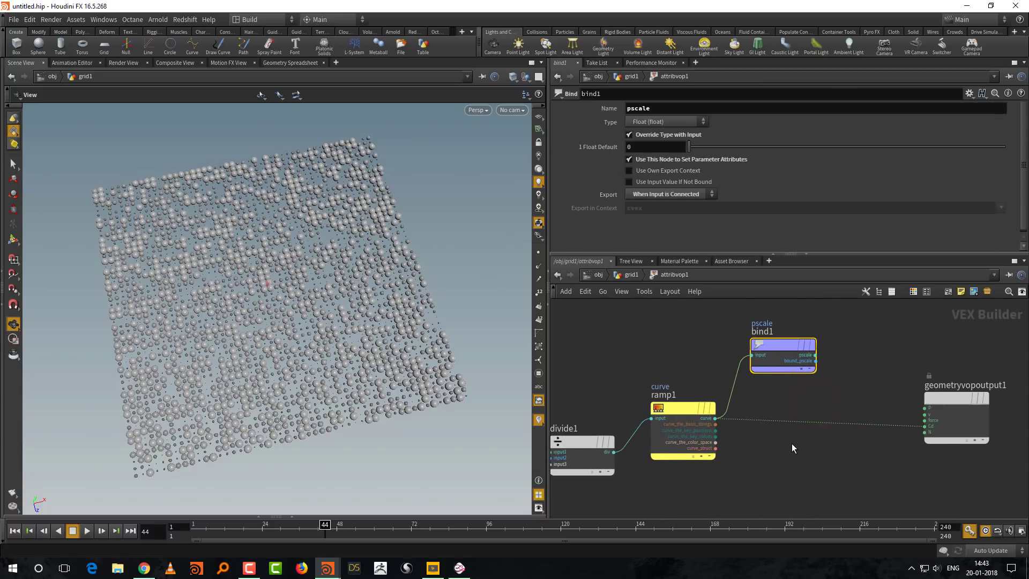
{"action": "key", "text": "Tab"}
{"action": "type", "text": "ra"}
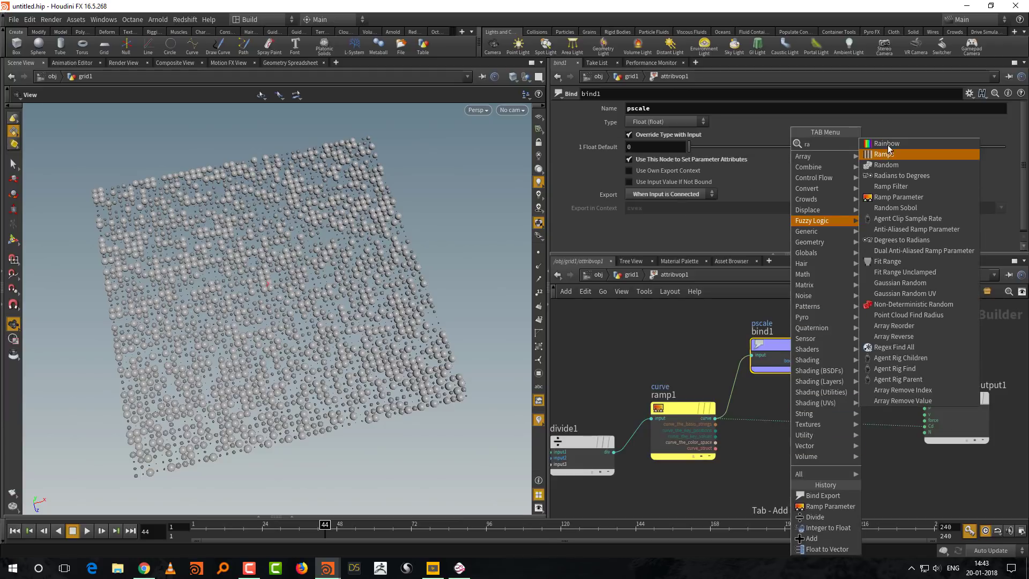
{"action": "left_click", "coordinate": [896, 197]}
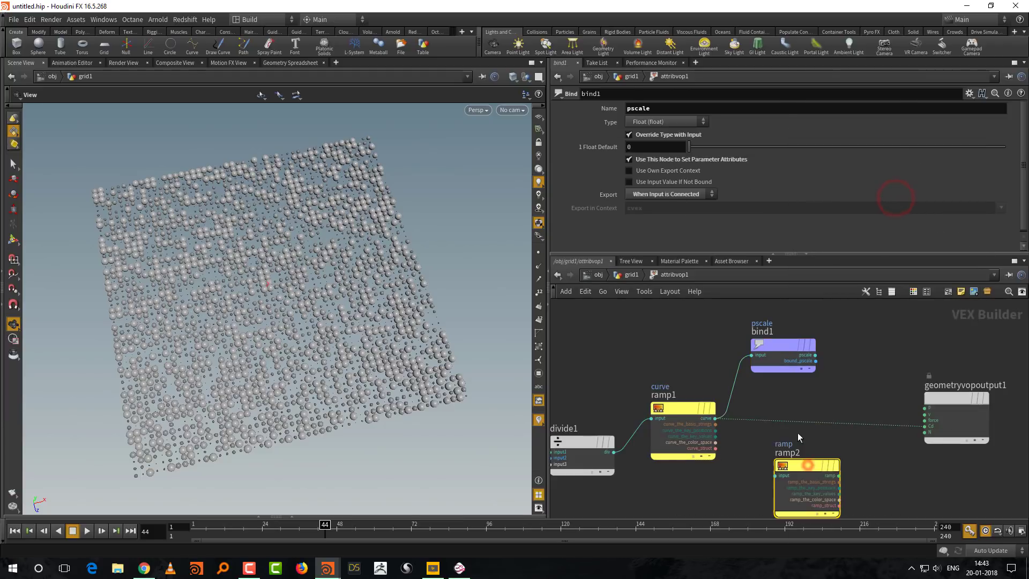
{"action": "key", "text": "Tab"}
{"action": "type", "text": "ramp"}
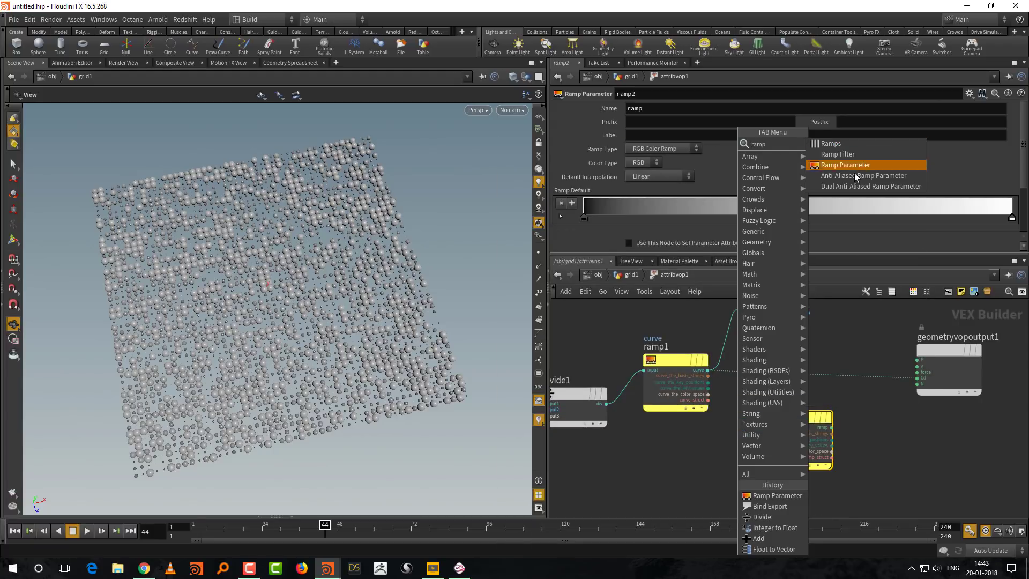
{"action": "left_click", "coordinate": [676, 466]}
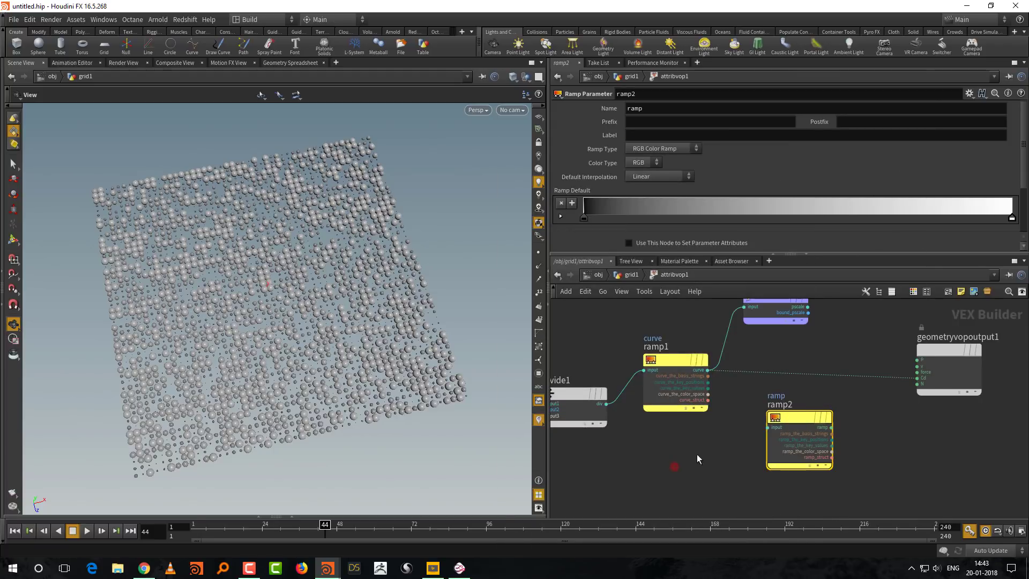
{"action": "left_click", "coordinate": [731, 447]}
Step: Name the new ramp parameter col, feed ramp1's curve output into it, and wire its col output to Cd on geometryvopoutput1
{"action": "left_click", "coordinate": [659, 111]}
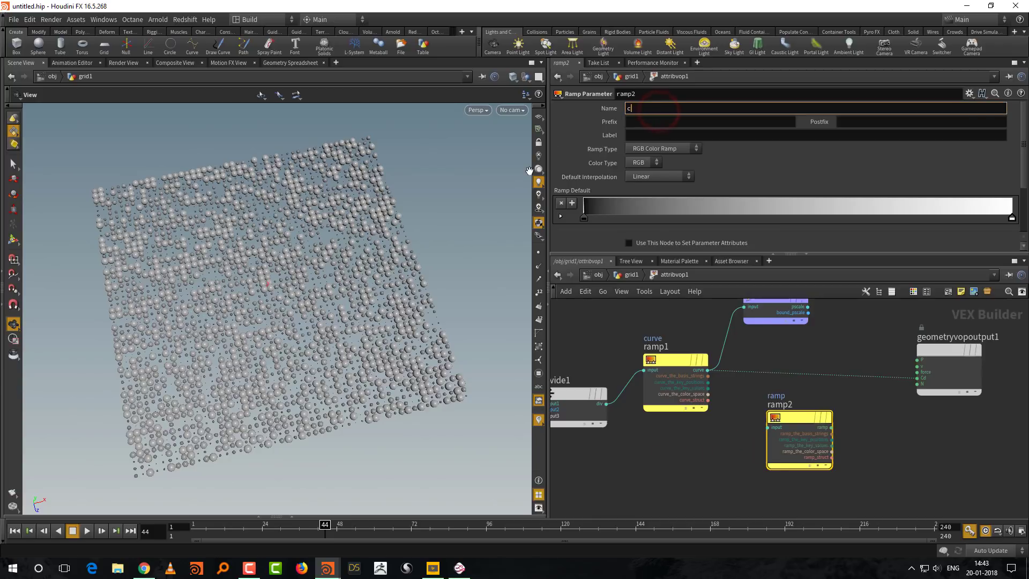
{"action": "key", "text": "Return"}
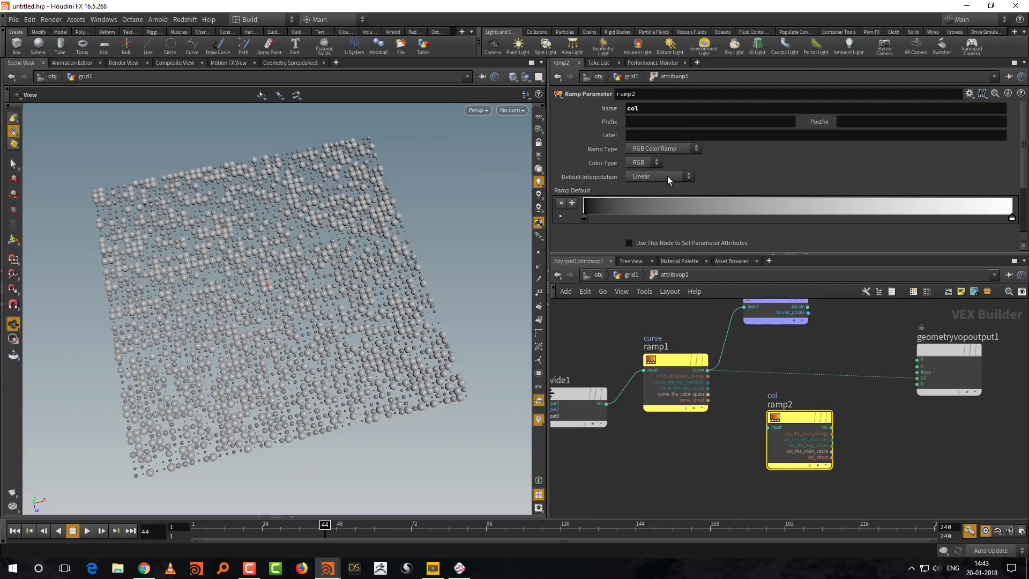
{"action": "left_click", "coordinate": [745, 421]}
{"action": "left_click", "coordinate": [832, 428]}
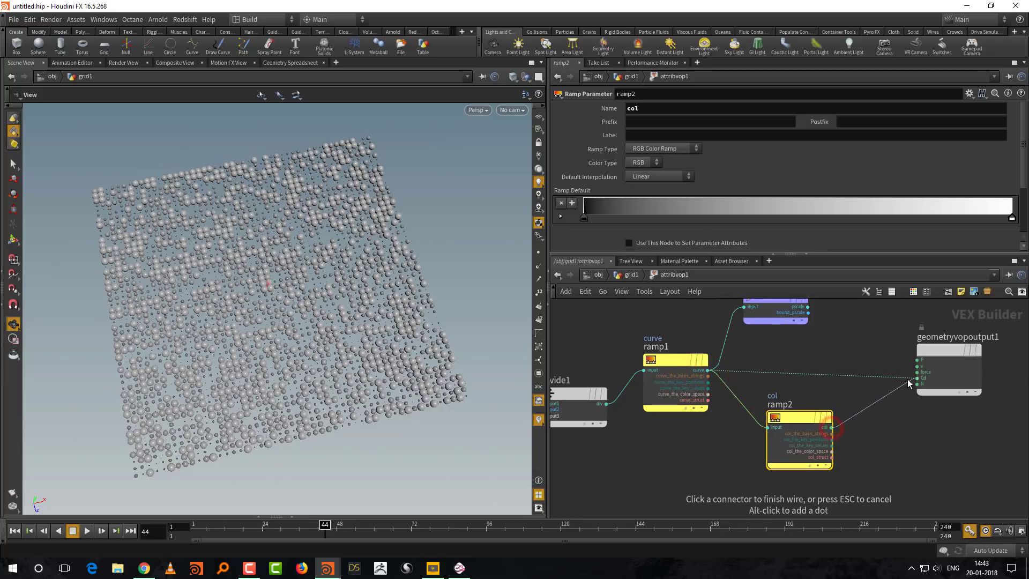
{"action": "left_click", "coordinate": [906, 378]}
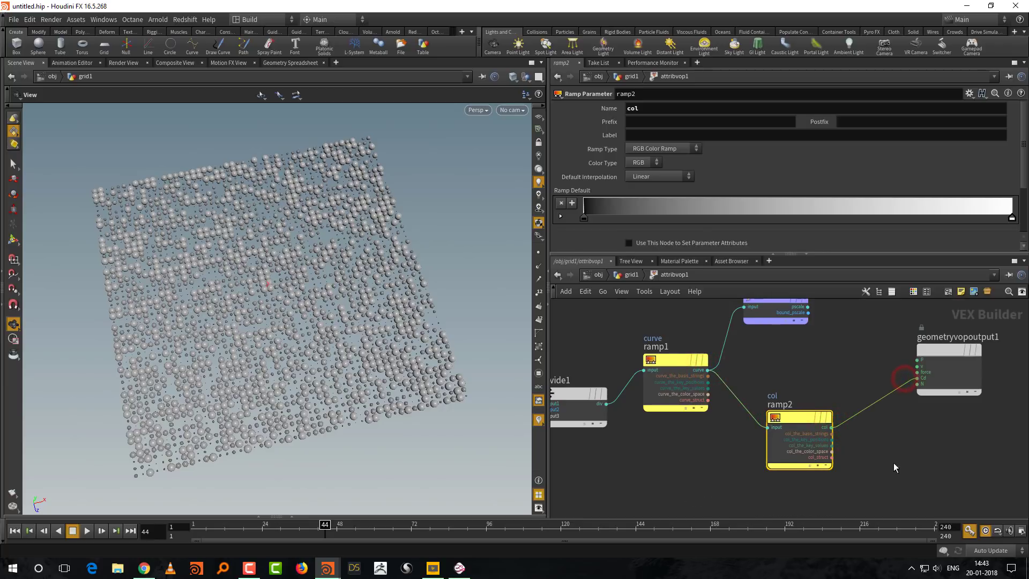
Step: Return to the grid1 network and set the end colour of attribvop1's col ramp to cyan (0, 0.78333, 1)
{"action": "left_click", "coordinate": [631, 275]}
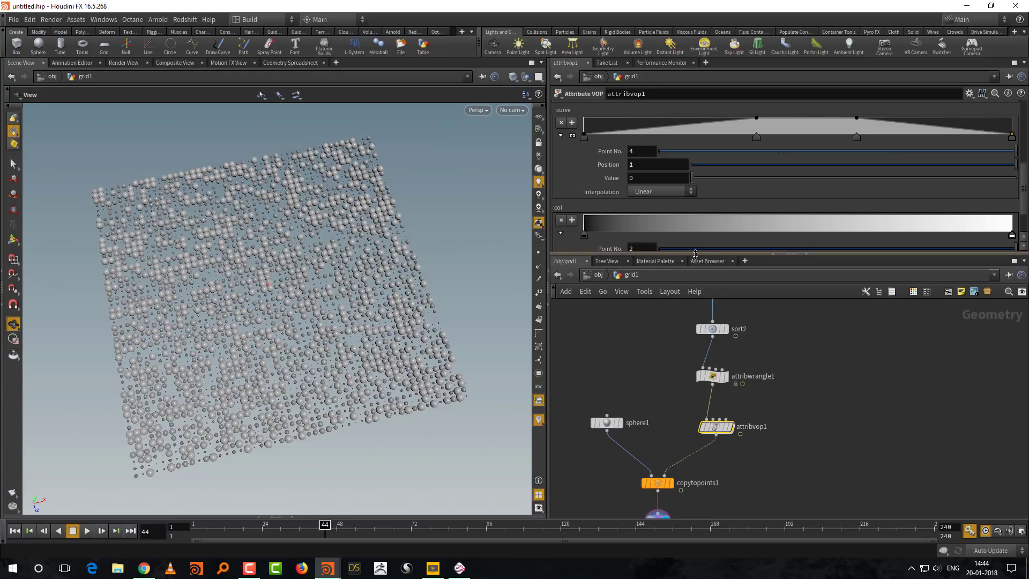
{"action": "left_click_drag", "start_coordinate": [697, 254], "coordinate": [697, 303]}
{"action": "double_click", "coordinate": [1012, 275]}
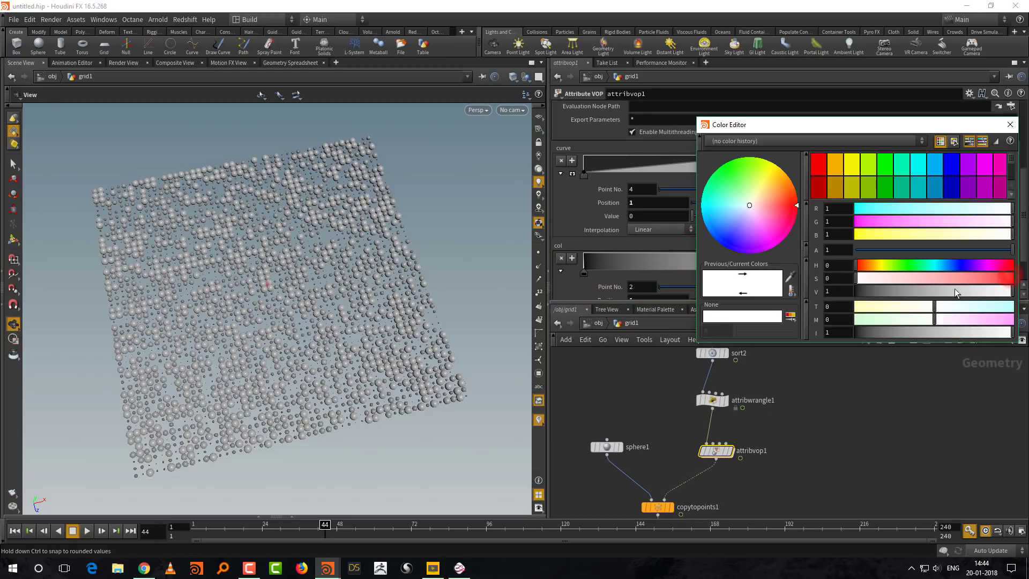
{"action": "left_click", "coordinate": [983, 276]}
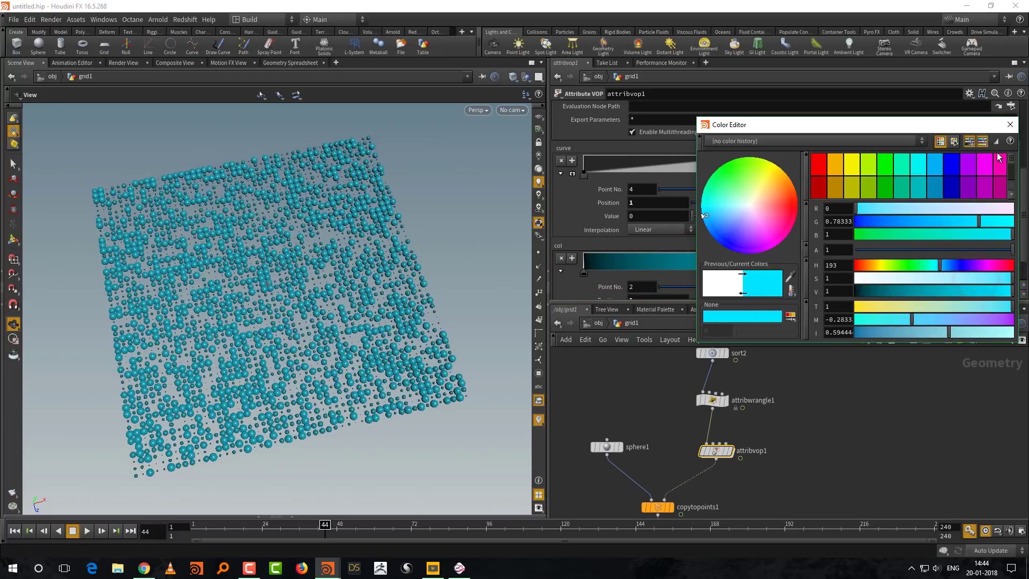
{"action": "left_click", "coordinate": [1010, 124]}
Step: Set the col ramp's start colour to a dark magenta with hue 337, saturation 1 and value 0.29
{"action": "double_click", "coordinate": [584, 274]}
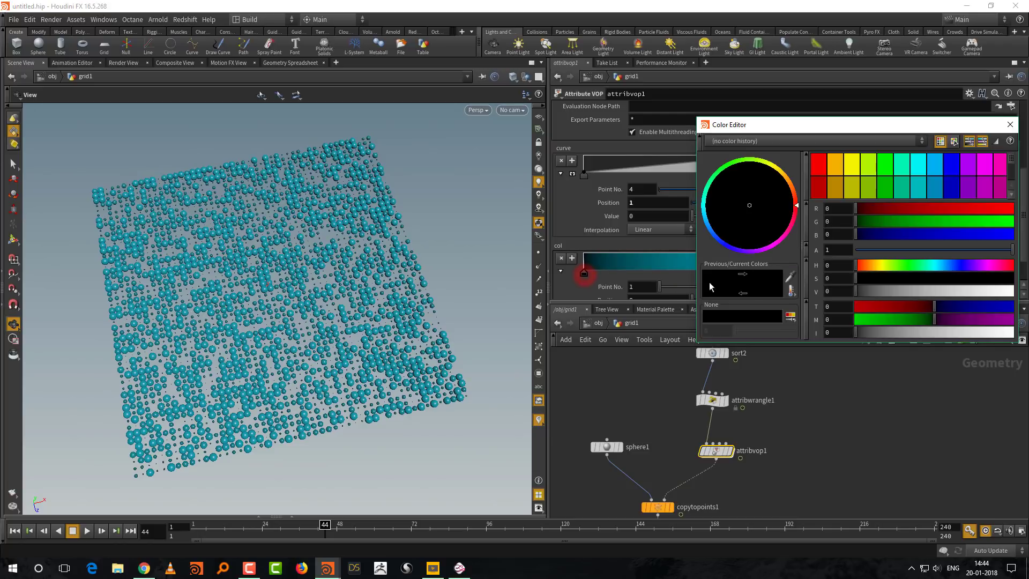
{"action": "left_click", "coordinate": [1004, 266]}
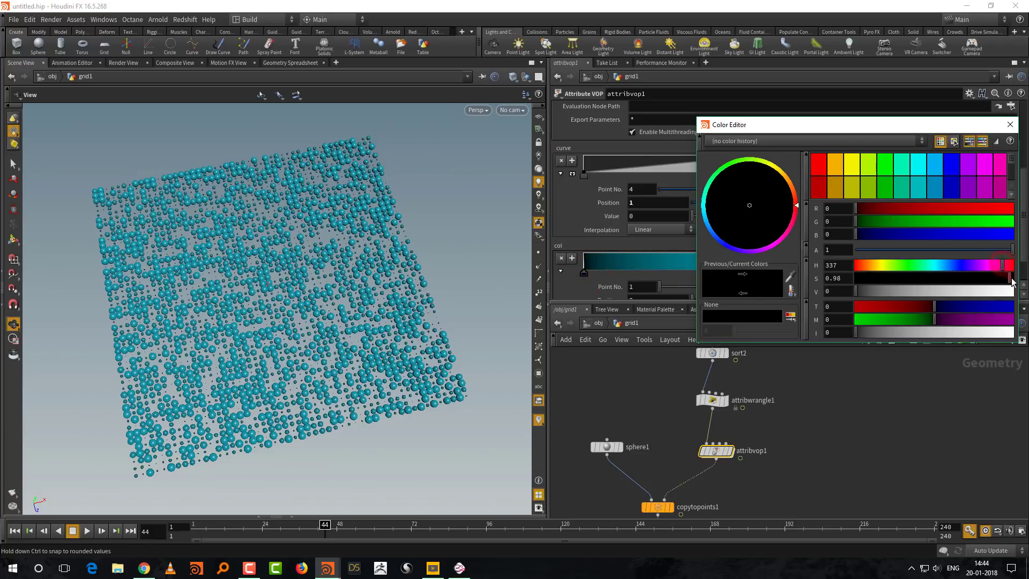
{"action": "left_click", "coordinate": [1012, 279]}
{"action": "left_click", "coordinate": [976, 290]}
{"action": "left_click_drag", "start_coordinate": [976, 290], "coordinate": [901, 292]}
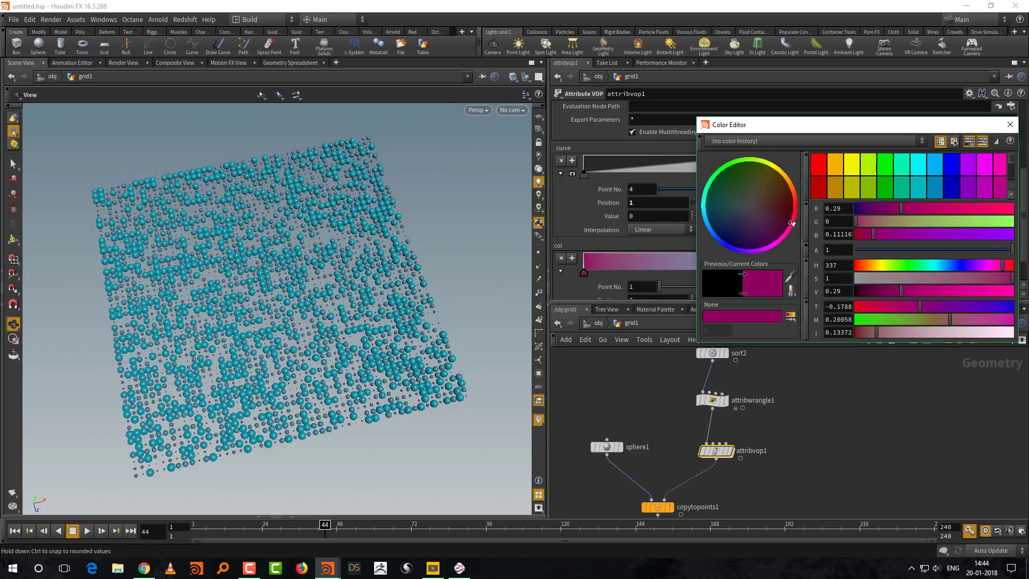
{"action": "left_click", "coordinate": [1009, 124]}
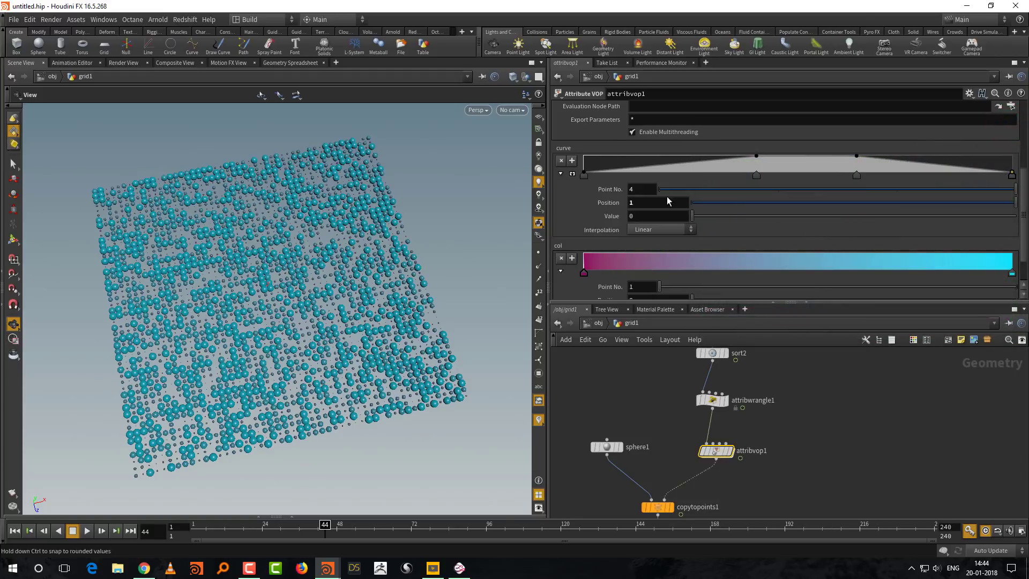
Step: Raise both ends of the curve ramp above zero and reduce its plateau to a single peak at position 0.549437
{"action": "left_click", "coordinate": [583, 176]}
{"action": "left_click_drag", "start_coordinate": [696, 215], "coordinate": [818, 224]}
{"action": "left_click", "coordinate": [1013, 175]}
{"action": "left_click", "coordinate": [821, 389]}
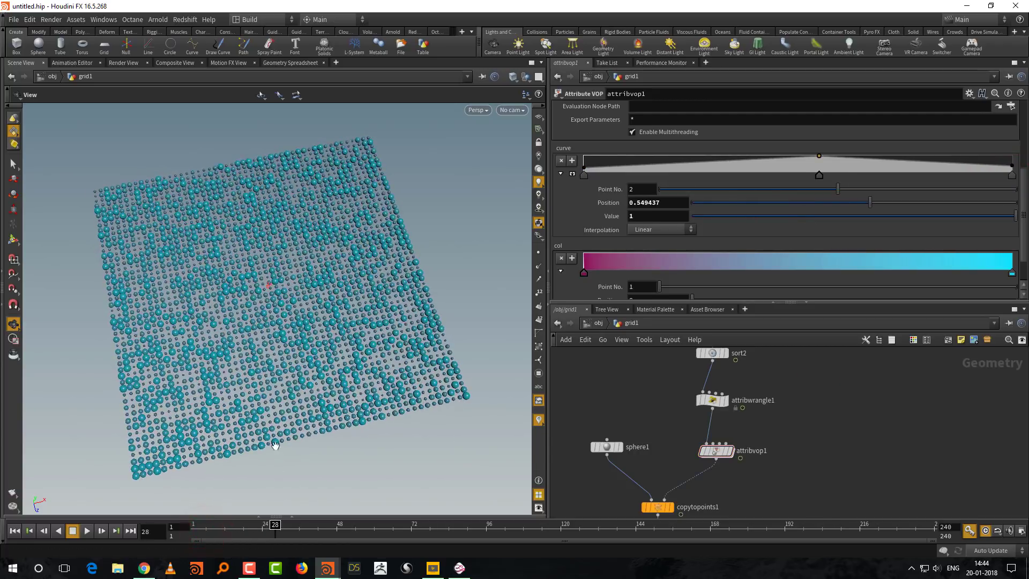
Step: Inspect the spheres in wireframe and move the col ramp's magenta point to about 0.58, then restore shaded display
{"action": "right_click_drag", "start_coordinate": [246, 404], "coordinate": [370, 326]}
{"action": "key", "text": "w"}
{"action": "left_click_drag", "start_coordinate": [586, 275], "coordinate": [835, 287]}
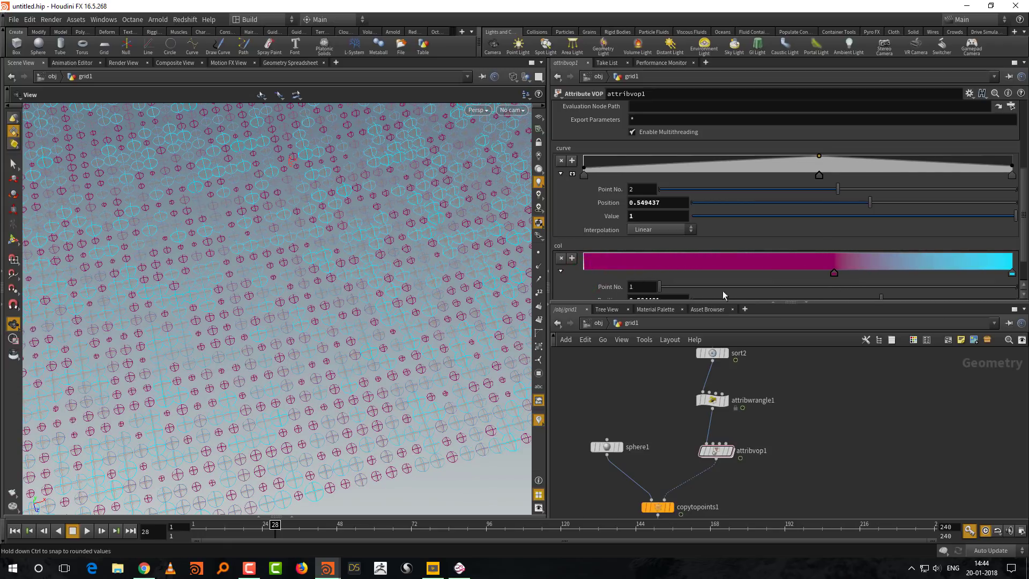
{"action": "key", "text": "w"}
{"action": "scroll", "coordinate": [277, 309], "scroll_direction": "down", "scroll_amount": 5}
Step: Set sort1's Point Sort back to Proximity to Point, then play and stop the coloured radial animation
{"action": "middle_click_drag", "start_coordinate": [677, 355], "coordinate": [667, 407]}
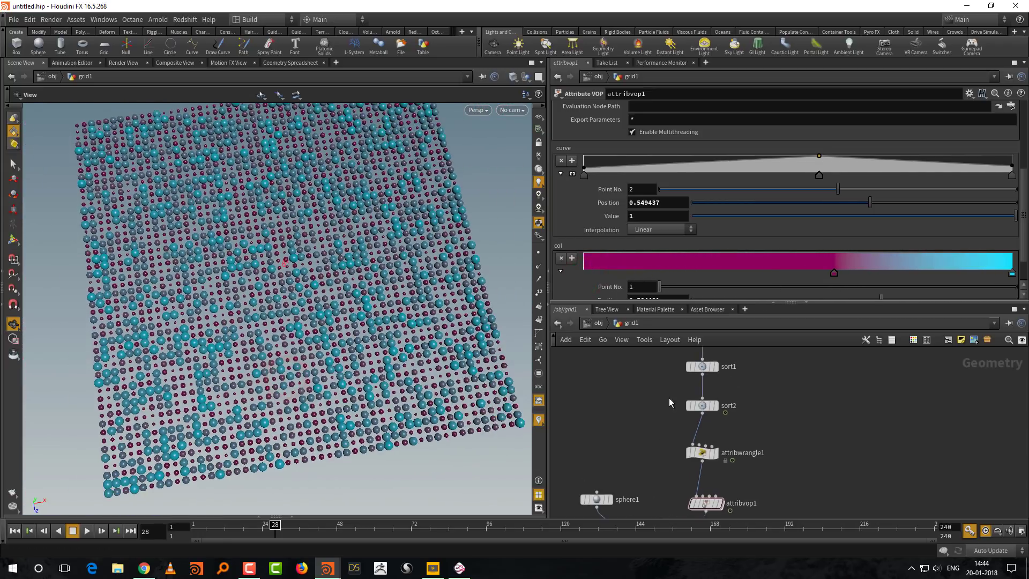
{"action": "left_click_drag", "start_coordinate": [753, 414], "coordinate": [748, 386]}
{"action": "left_click", "coordinate": [712, 367]}
{"action": "middle_click_drag", "start_coordinate": [765, 356], "coordinate": [740, 379]}
{"action": "left_click", "coordinate": [667, 108]}
{"action": "left_click", "coordinate": [654, 201]}
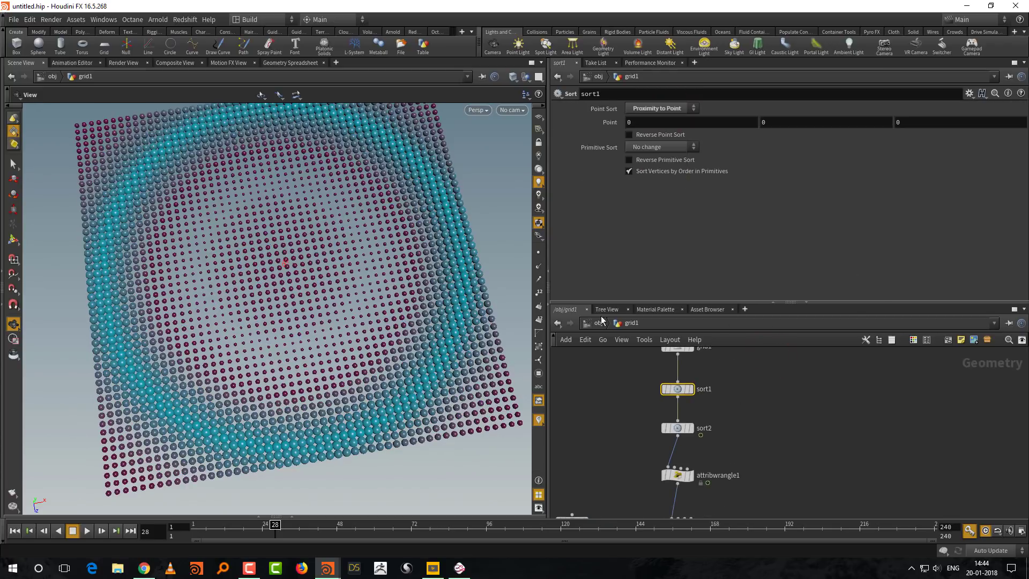
{"action": "left_click", "coordinate": [31, 531]}
{"action": "left_click_drag", "start_coordinate": [139, 461], "coordinate": [322, 322]}
{"action": "left_click", "coordinate": [72, 531]}
Step: Review the parameters of attribwrangle1, attribvop1 and sort2
{"action": "middle_click_drag", "start_coordinate": [754, 407], "coordinate": [762, 390]}
{"action": "left_click_drag", "start_coordinate": [735, 436], "coordinate": [669, 477]}
{"action": "middle_click_drag", "start_coordinate": [731, 487], "coordinate": [731, 455]}
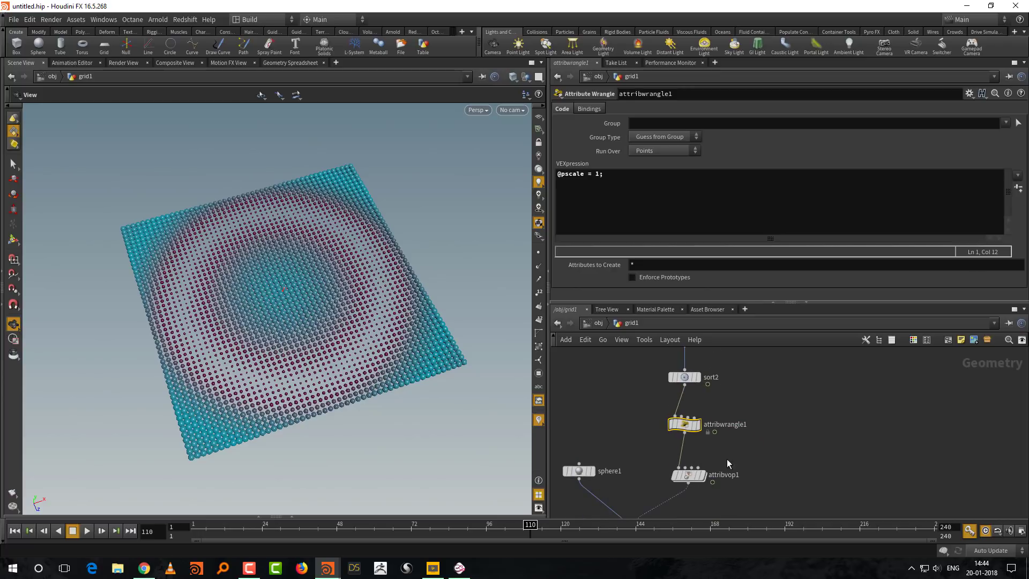
{"action": "left_click", "coordinate": [702, 473]}
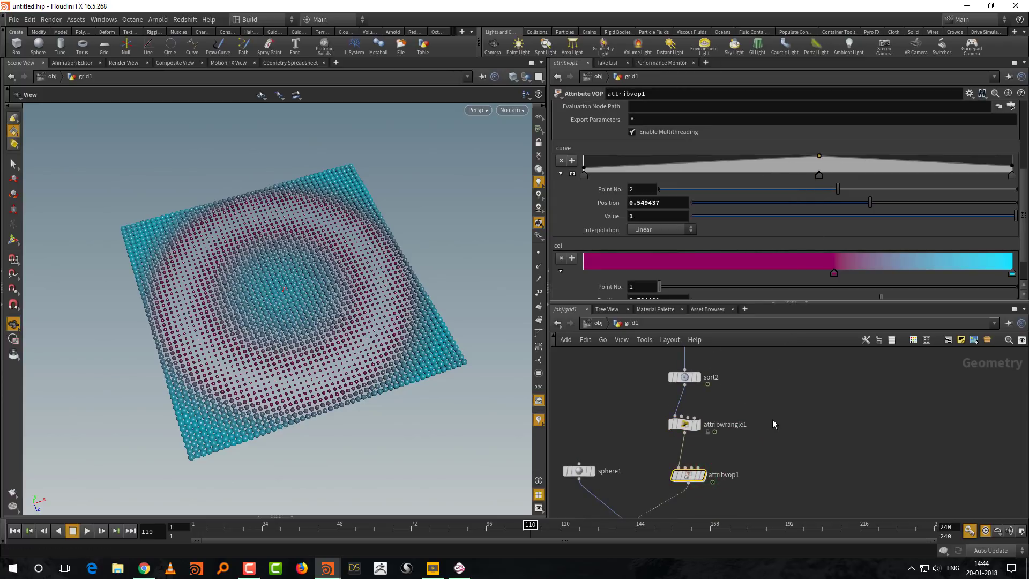
{"action": "middle_click_drag", "start_coordinate": [715, 355], "coordinate": [708, 410]}
{"action": "left_click", "coordinate": [665, 432]}
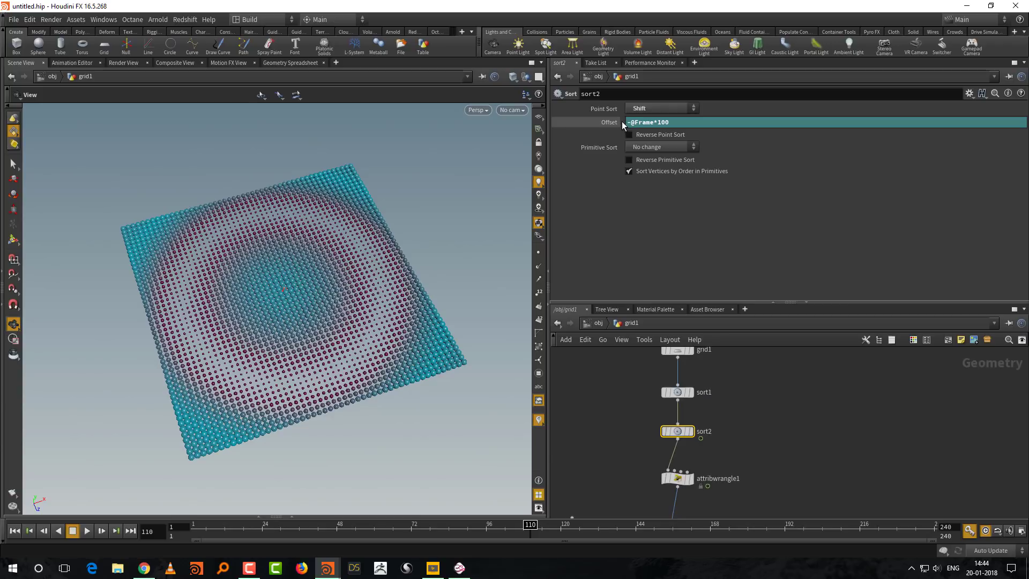
Step: Return to frame 1, add a Font node beside grid1, and display its output
{"action": "key", "text": "ctrl+Left"}
{"action": "left_click_drag", "start_coordinate": [763, 302], "coordinate": [766, 236]}
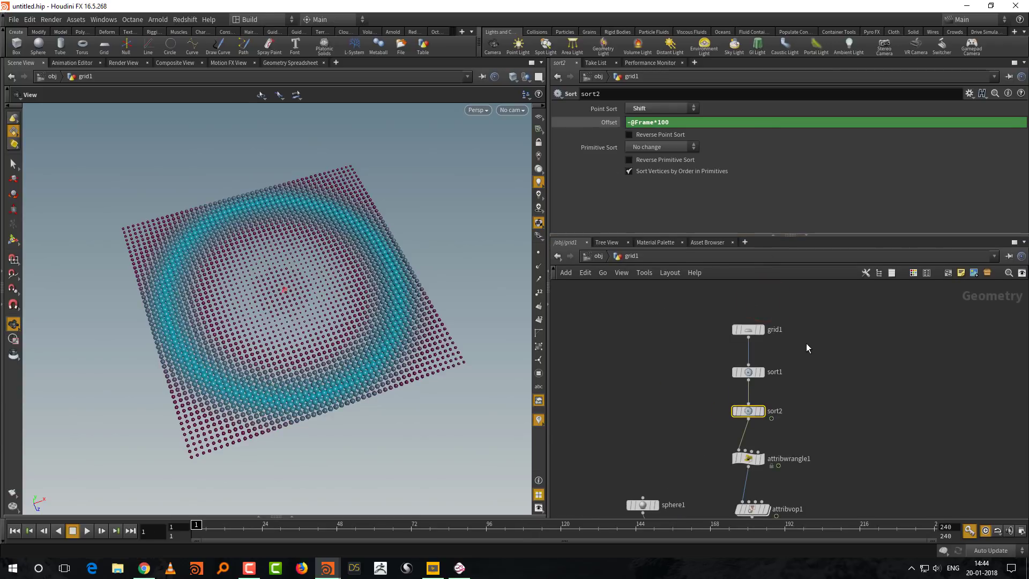
{"action": "key", "text": "Tab"}
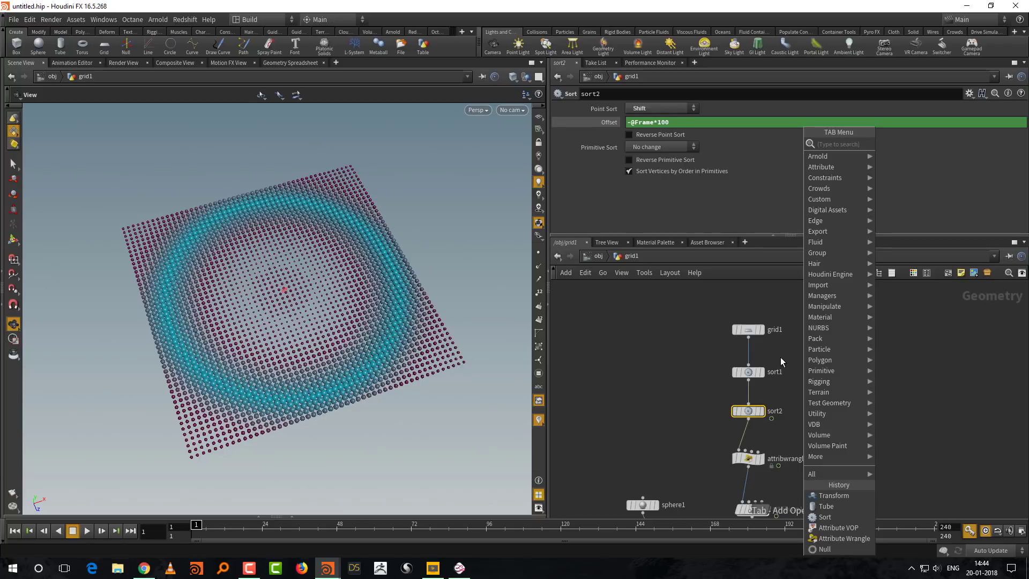
{"action": "type", "text": "font"}
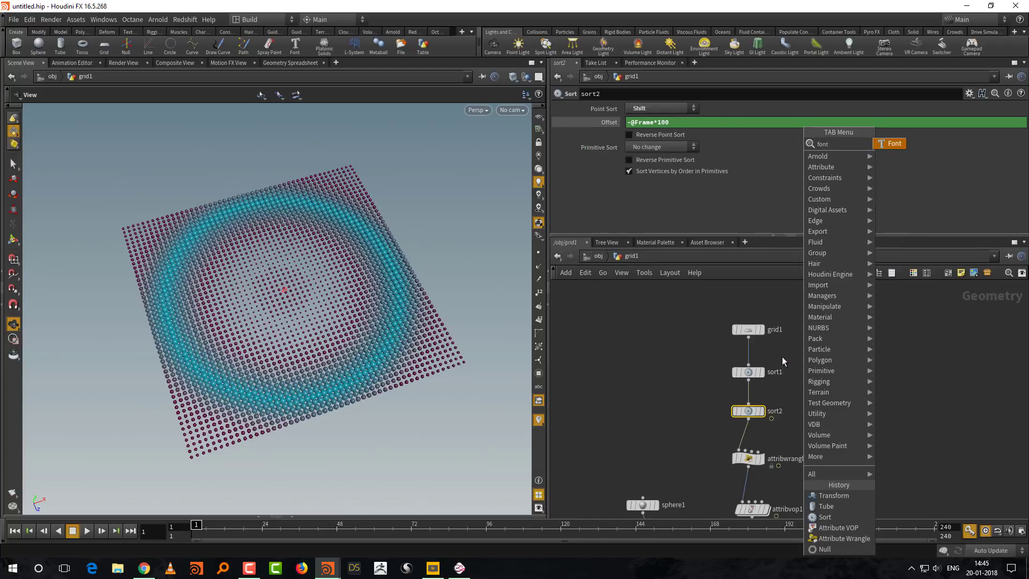
{"action": "left_click", "coordinate": [894, 143]}
{"action": "left_click", "coordinate": [642, 330]}
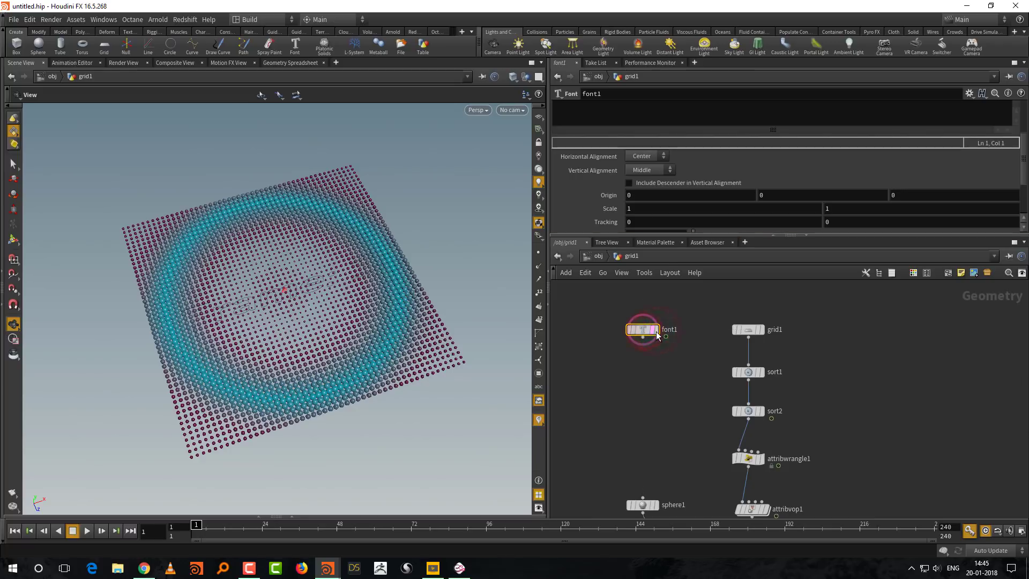
{"action": "left_click", "coordinate": [651, 331]}
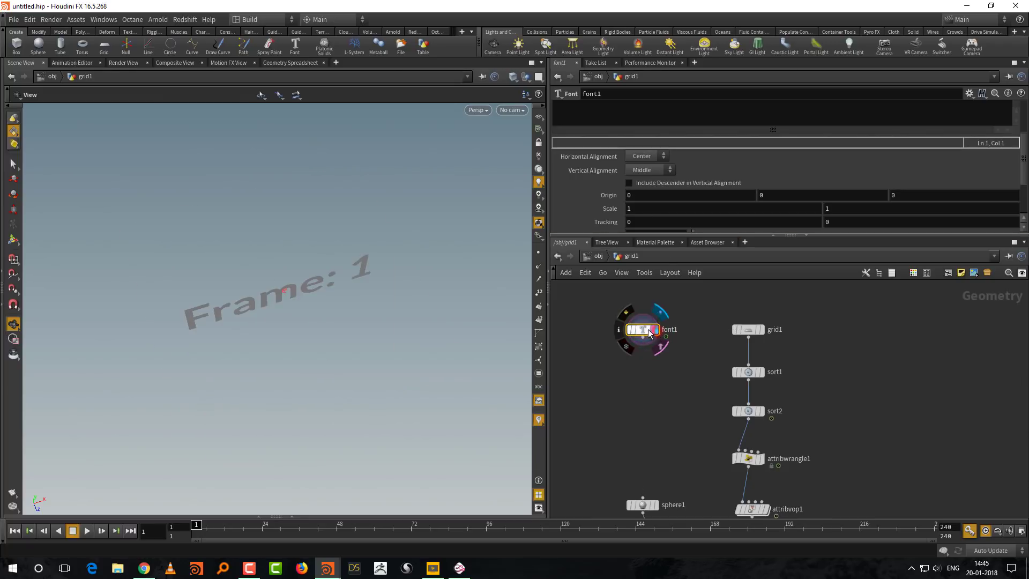
Step: Replace font1's default text with the single letter H
{"action": "left_click", "coordinate": [1024, 160]}
{"action": "left_click", "coordinate": [595, 151]}
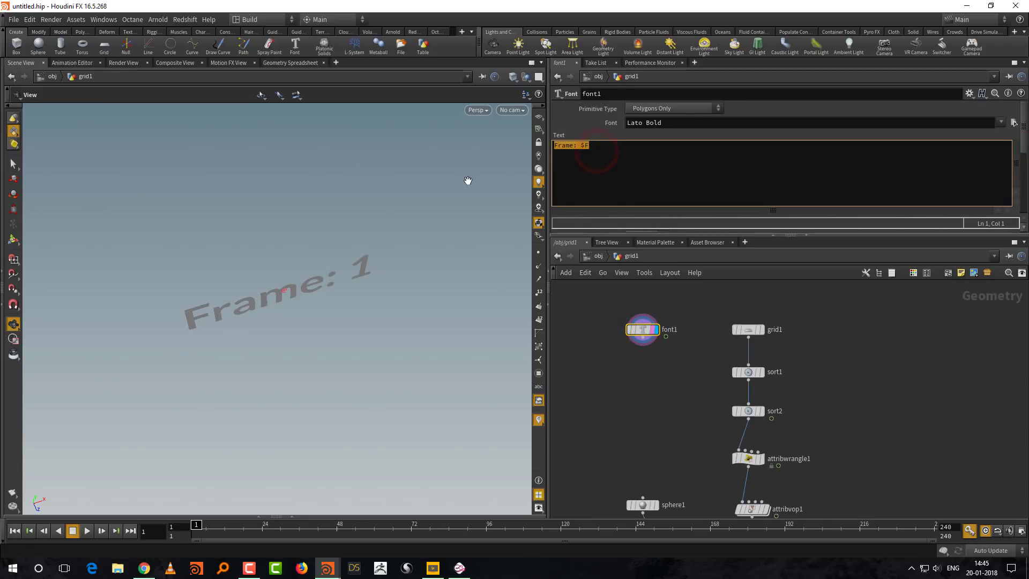
{"action": "left_click", "coordinate": [655, 391]}
{"action": "left_click_drag", "start_coordinate": [651, 232], "coordinate": [750, 301]}
{"action": "left_click_drag", "start_coordinate": [691, 317], "coordinate": [682, 245]}
Step: Add a Transform node below font1, connect font1 to it, and display its output
{"action": "key", "text": "Tab"}
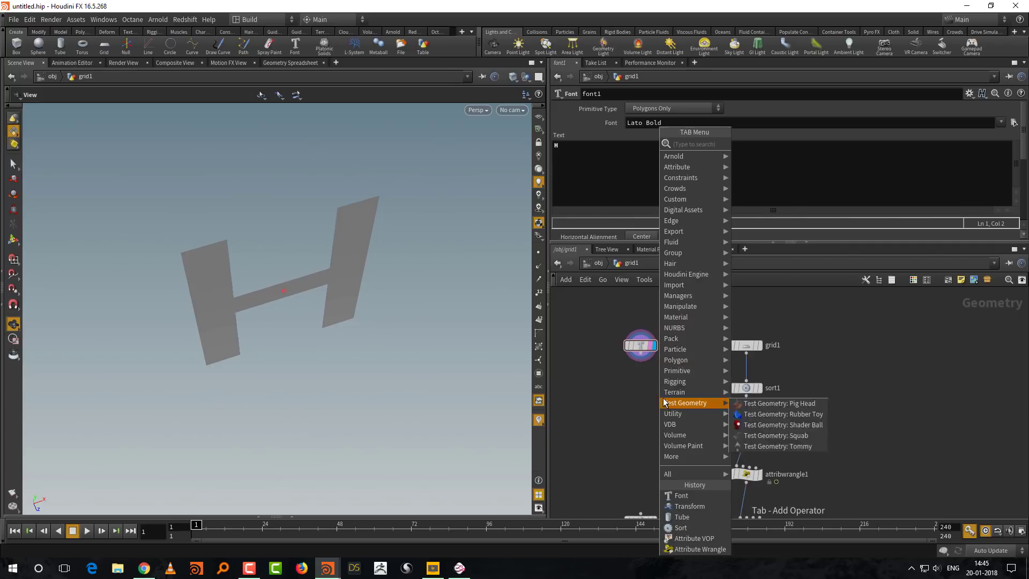
{"action": "type", "text": "tr"}
{"action": "left_click", "coordinate": [789, 165]}
{"action": "left_click", "coordinate": [640, 400]}
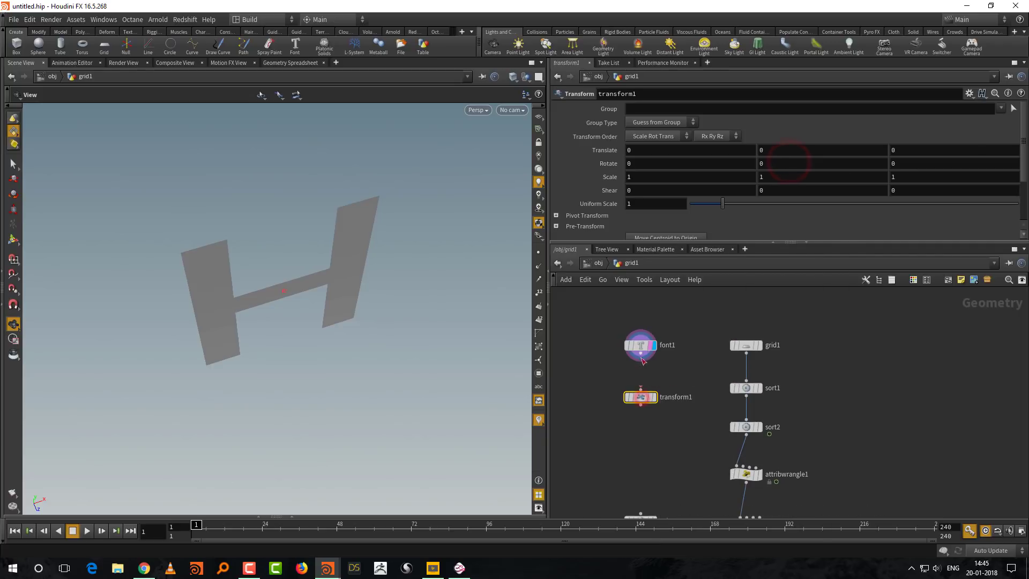
{"action": "left_click", "coordinate": [297, 300]}
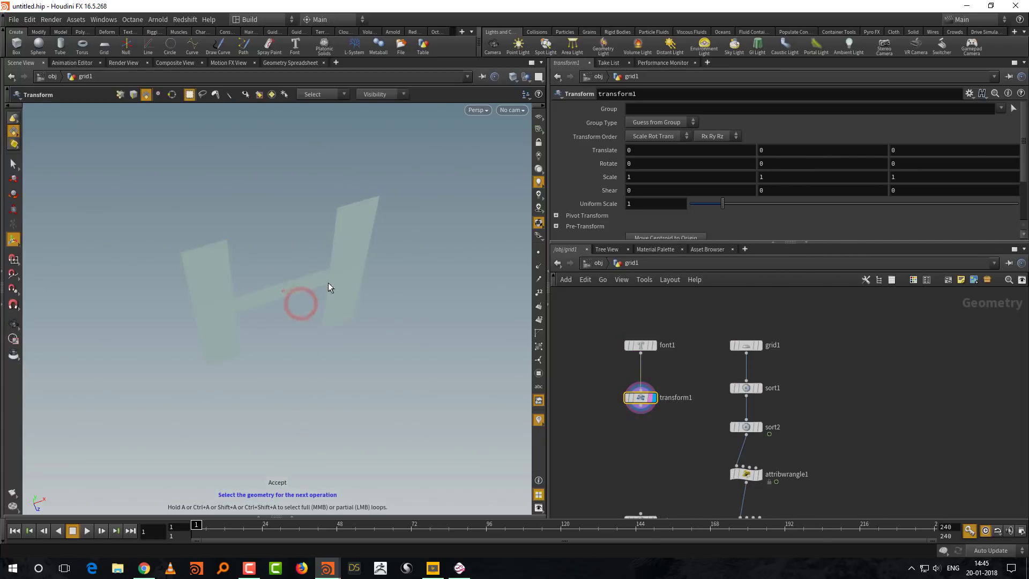
Step: Set transform1's X rotation to 90 so the letter lies flat
{"action": "left_click", "coordinate": [632, 396]}
{"action": "left_click", "coordinate": [646, 164]}
{"action": "type", "text": "90"}
{"action": "key", "text": "Return"}
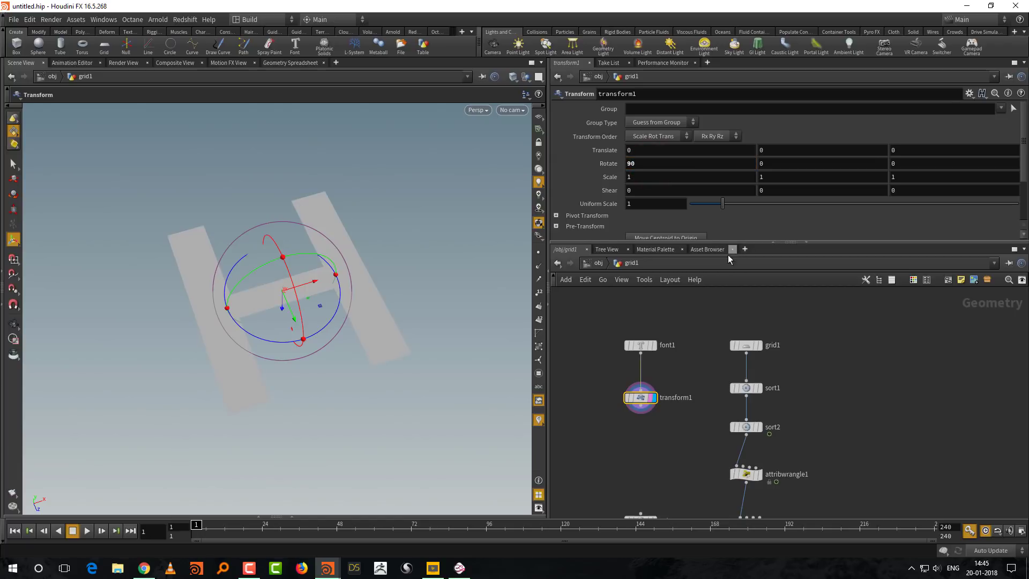
{"action": "left_click_drag", "start_coordinate": [448, 320], "coordinate": [433, 326], "text": "alt"}
{"action": "middle_click_drag", "start_coordinate": [623, 398], "coordinate": [636, 375]}
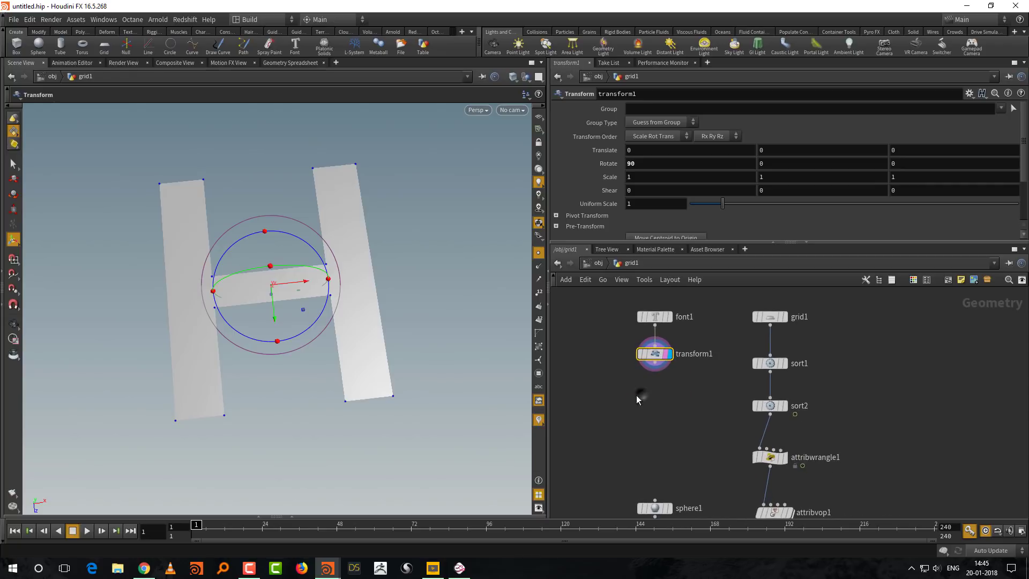
Step: Try scattering points over the H with a Scatter node fed by transform1, and delete that node
{"action": "key", "text": "Tab"}
{"action": "type", "text": "scat"}
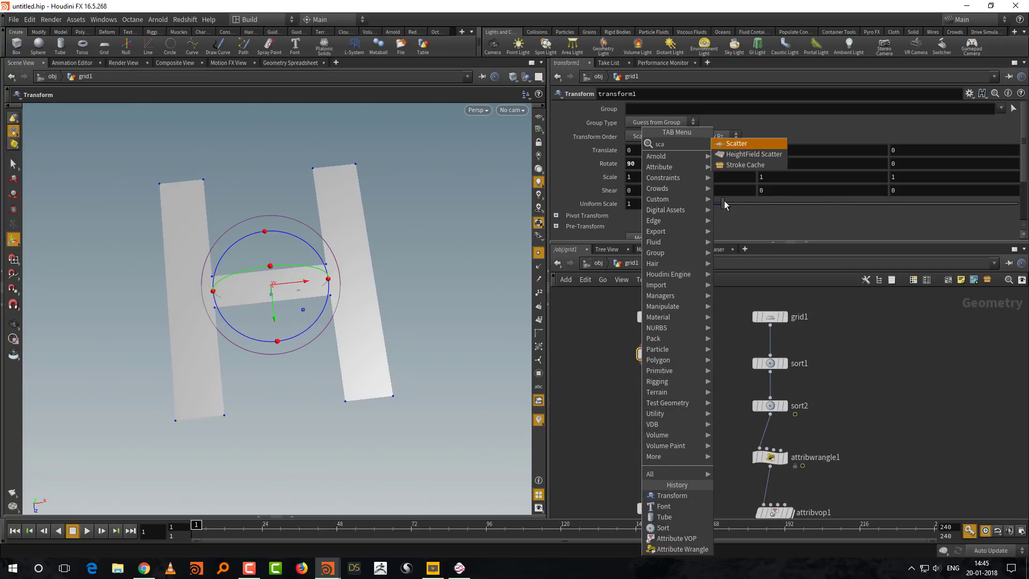
{"action": "key", "text": "Return"}
{"action": "left_click", "coordinate": [655, 414]}
{"action": "left_click_drag", "start_coordinate": [655, 365], "coordinate": [654, 403]}
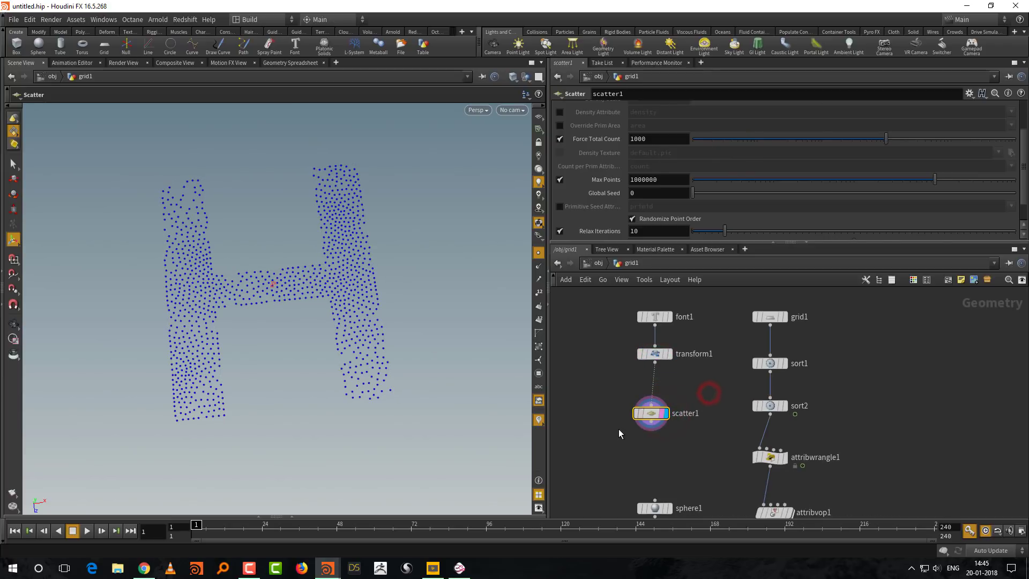
{"action": "key", "text": "Delete"}
Step: Add a Remesh node below transform1, connect transform1 to it, and display the remeshed letter
{"action": "scroll", "coordinate": [649, 386], "scroll_direction": "up", "scroll_amount": 2}
{"action": "scroll", "coordinate": [649, 386], "scroll_direction": "up", "scroll_amount": 1}
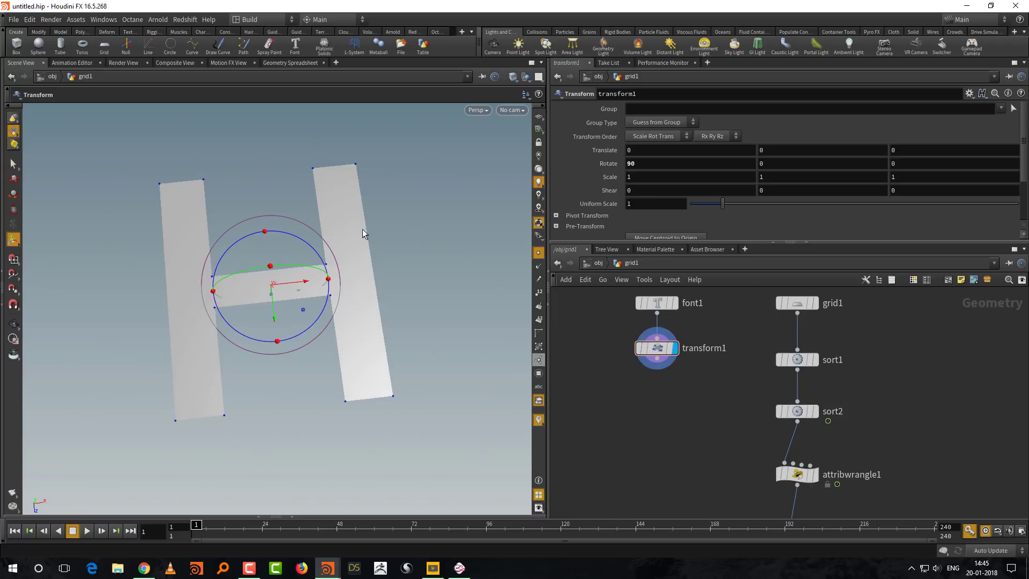
{"action": "key", "text": "Tab"}
{"action": "type", "text": "reme"}
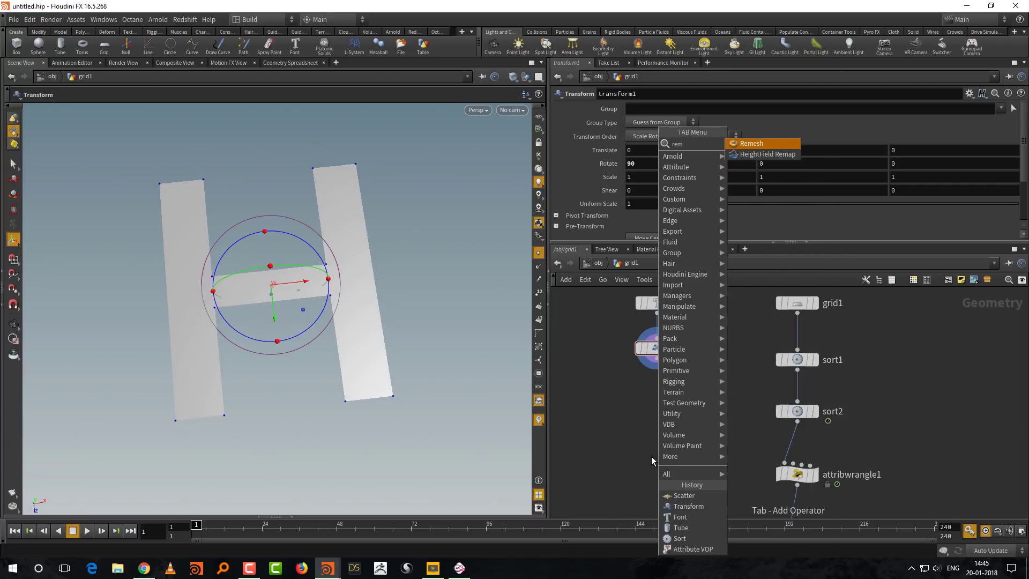
{"action": "left_click", "coordinate": [750, 143]}
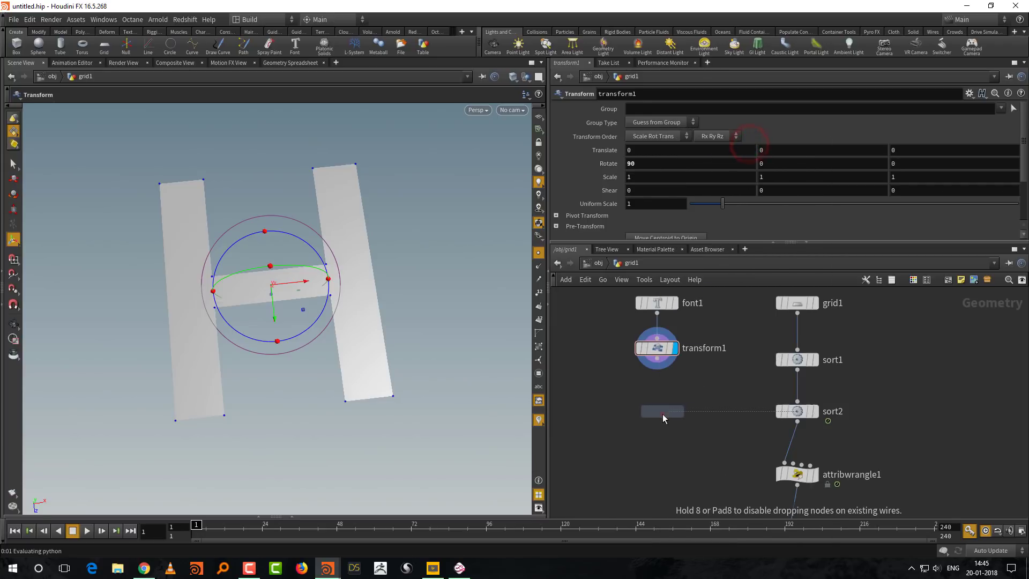
{"action": "left_click", "coordinate": [662, 413]}
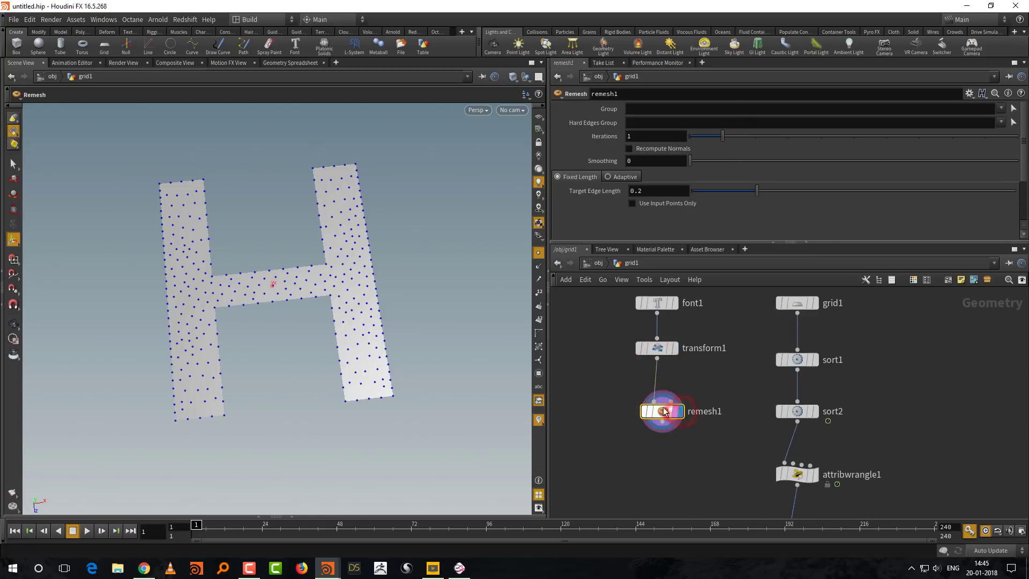
Step: Show the mesh in wireframe and set remesh1's Target Edge Length to 0.049
{"action": "key", "text": "w"}
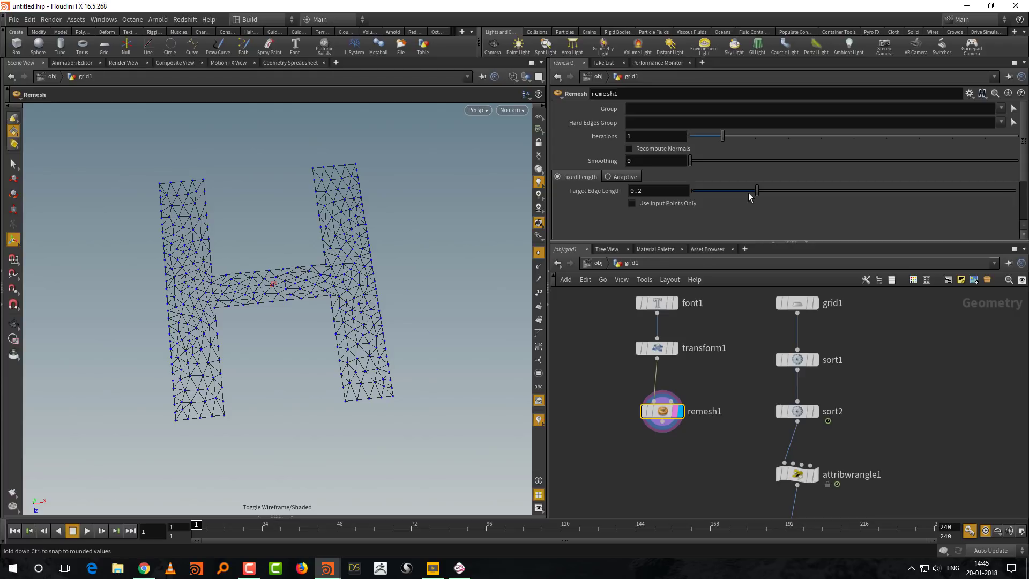
{"action": "left_click_drag", "start_coordinate": [750, 193], "coordinate": [708, 195]}
{"action": "scroll", "coordinate": [697, 396], "scroll_direction": "down", "scroll_amount": 3}
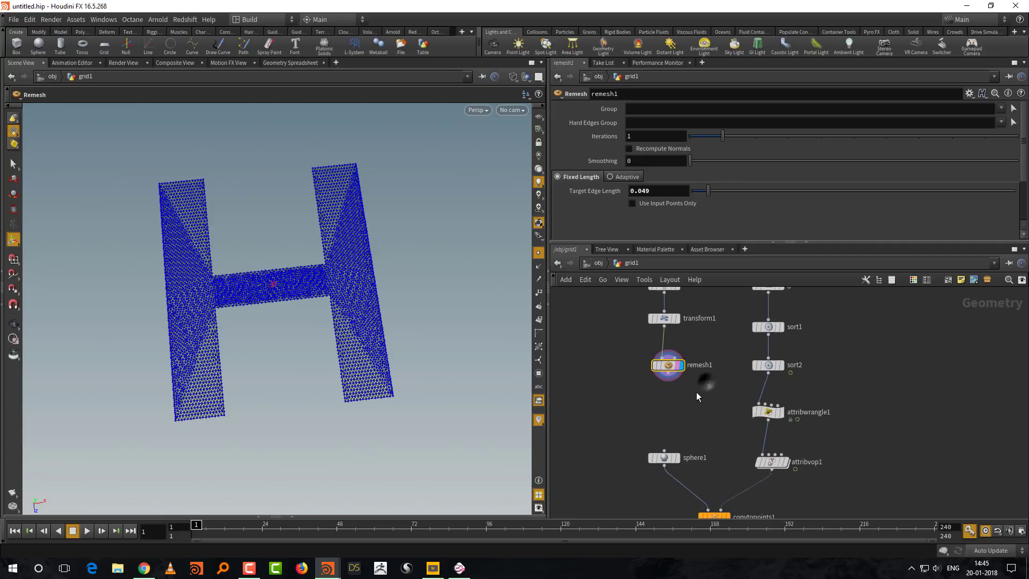
Step: Rearrange the nodes and feed remesh1 into sort1 in place of grid1, with point display turned off
{"action": "left_click_drag", "start_coordinate": [715, 377], "coordinate": [783, 378]}
{"action": "left_click_drag", "start_coordinate": [666, 345], "coordinate": [646, 370]}
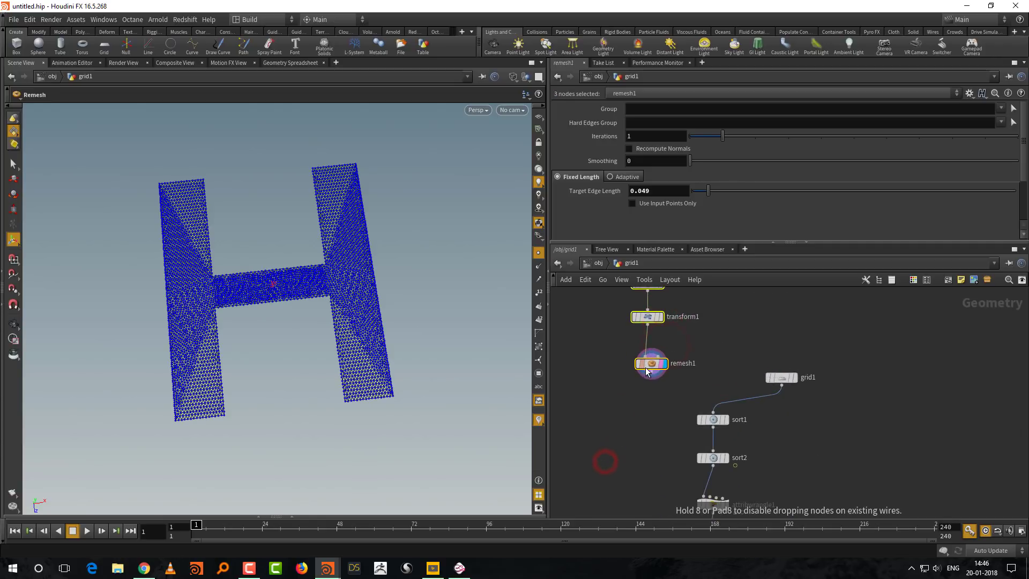
{"action": "left_click", "coordinate": [647, 397]}
{"action": "scroll", "coordinate": [690, 385], "scroll_direction": "down", "scroll_amount": 5}
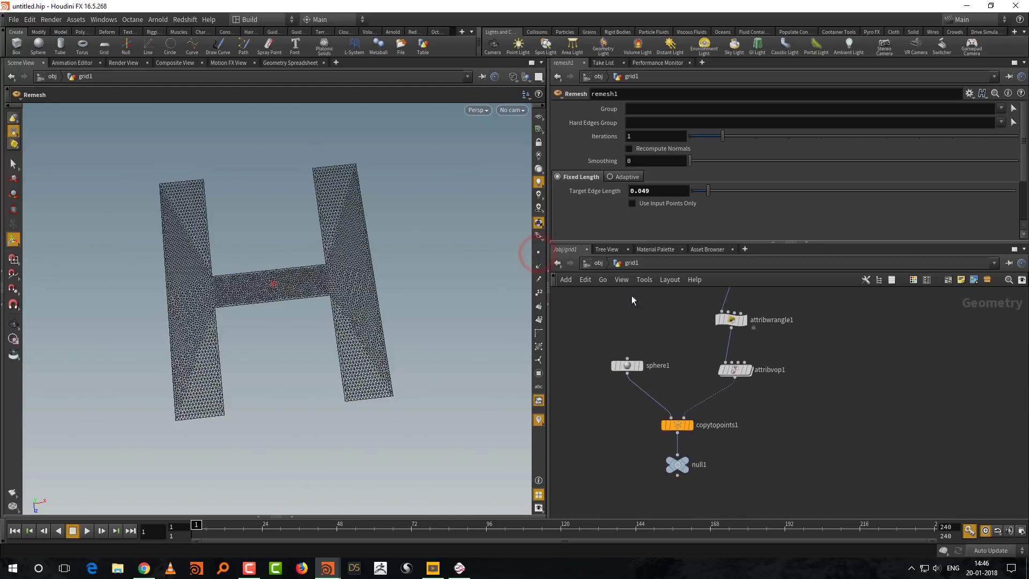
Step: Display null1 in shaded mode and scrub the animation to frame 114
{"action": "left_click", "coordinate": [690, 464]}
{"action": "left_click_drag", "start_coordinate": [429, 391], "coordinate": [367, 386]}
{"action": "left_click_drag", "start_coordinate": [197, 525], "coordinate": [542, 524]}
Step: Lower the end points of attribvop1's curve ramp, with the last point's value at 0.134
{"action": "middle_click_drag", "start_coordinate": [764, 292], "coordinate": [722, 346]}
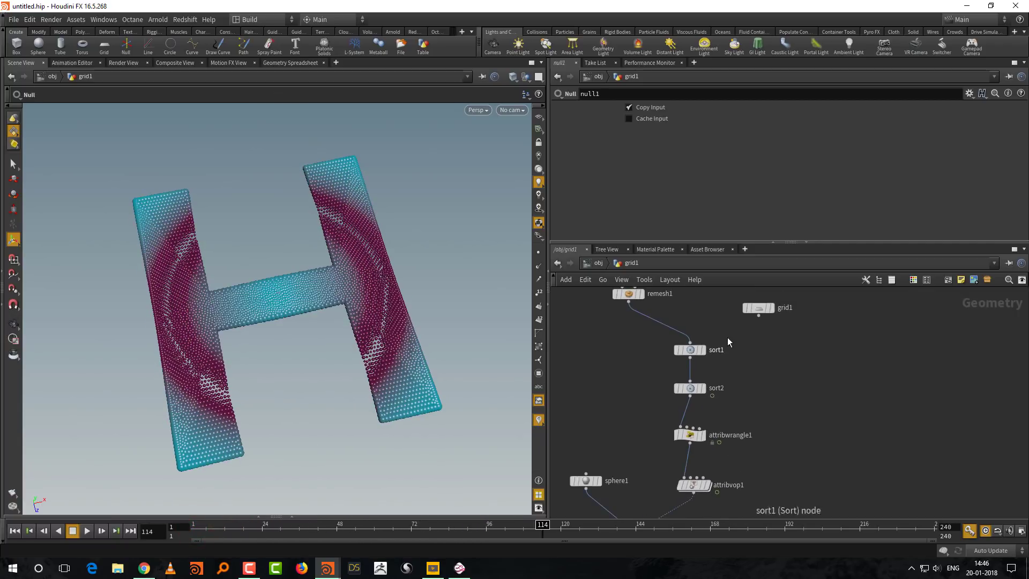
{"action": "left_click", "coordinate": [719, 485]}
{"action": "left_click", "coordinate": [584, 128]}
{"action": "mouse_move", "coordinate": [741, 169]}
{"action": "left_mouse_down"}
{"action": "mouse_move", "coordinate": [703, 173]}
{"action": "mouse_move", "coordinate": [745, 176]}
{"action": "mouse_move", "coordinate": [735, 171]}
{"action": "left_mouse_up"}
{"action": "left_click", "coordinate": [1011, 128]}
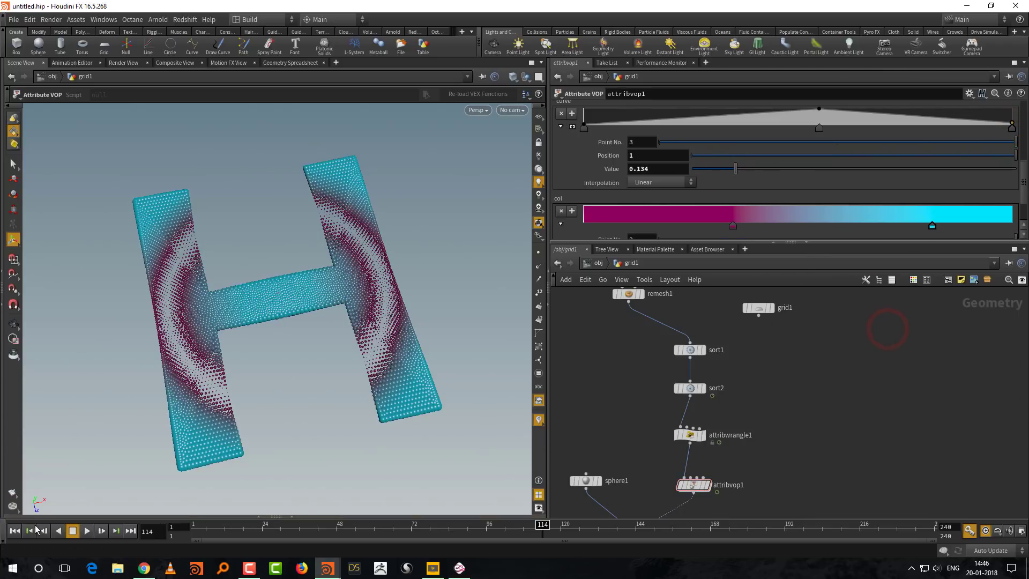
Step: Play the letter's animation from the first frame and stop it at frame 80
{"action": "left_click", "coordinate": [15, 530]}
{"action": "left_click", "coordinate": [87, 531]}
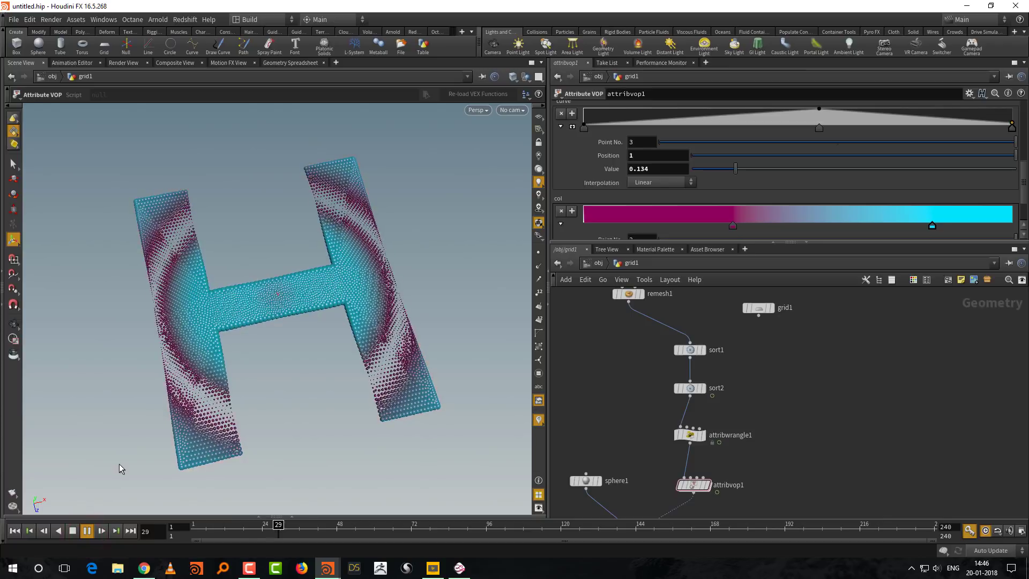
{"action": "left_click", "coordinate": [73, 530]}
Step: Set the Z coordinate of sort1's proximity point to -1.9 and play the animation from the first frame
{"action": "middle_click_drag", "start_coordinate": [727, 364], "coordinate": [711, 394]}
{"action": "left_click_drag", "start_coordinate": [720, 401], "coordinate": [641, 403]}
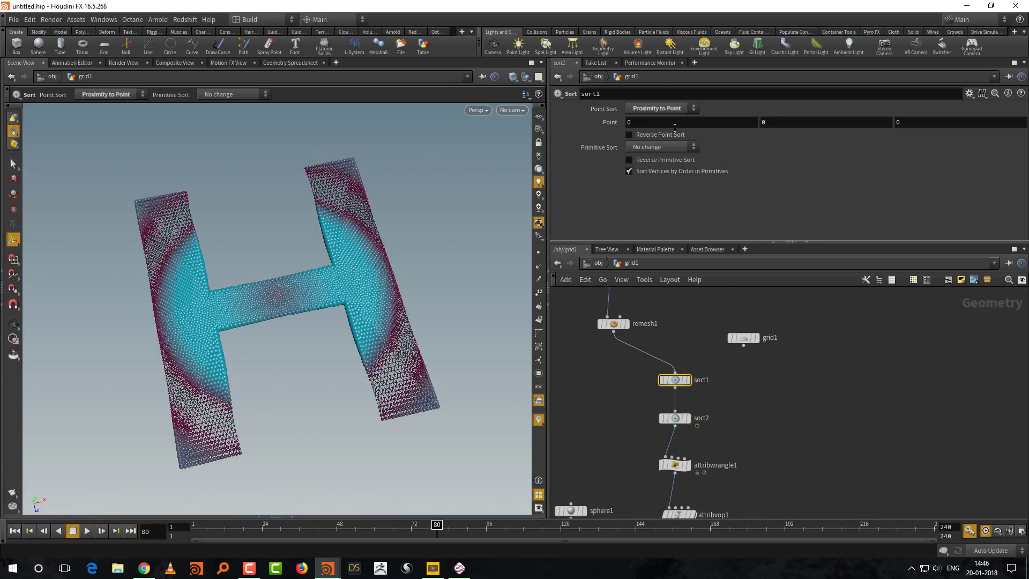
{"action": "middle_click_drag", "start_coordinate": [916, 122], "coordinate": [821, 119]}
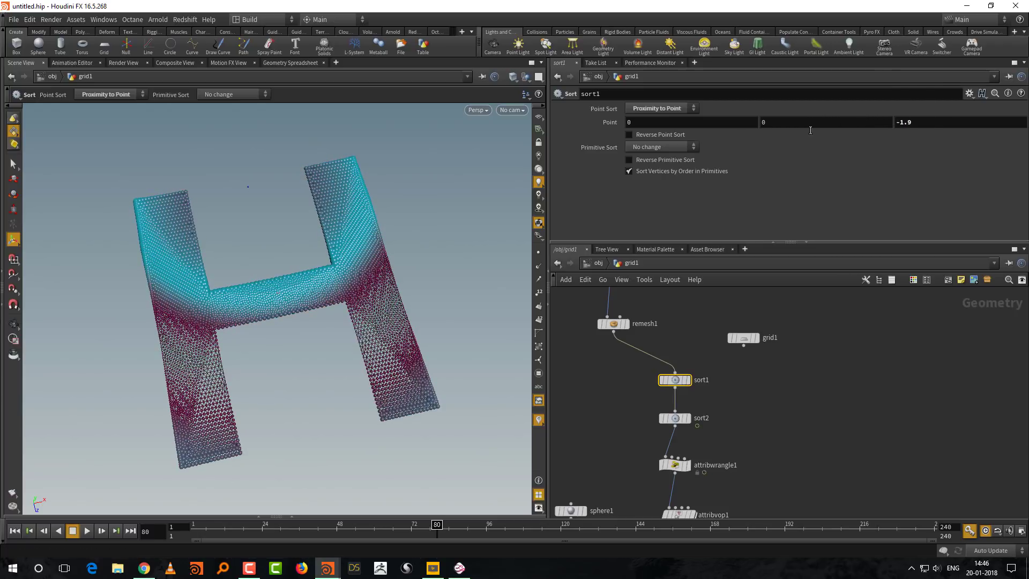
{"action": "left_click", "coordinate": [14, 531]}
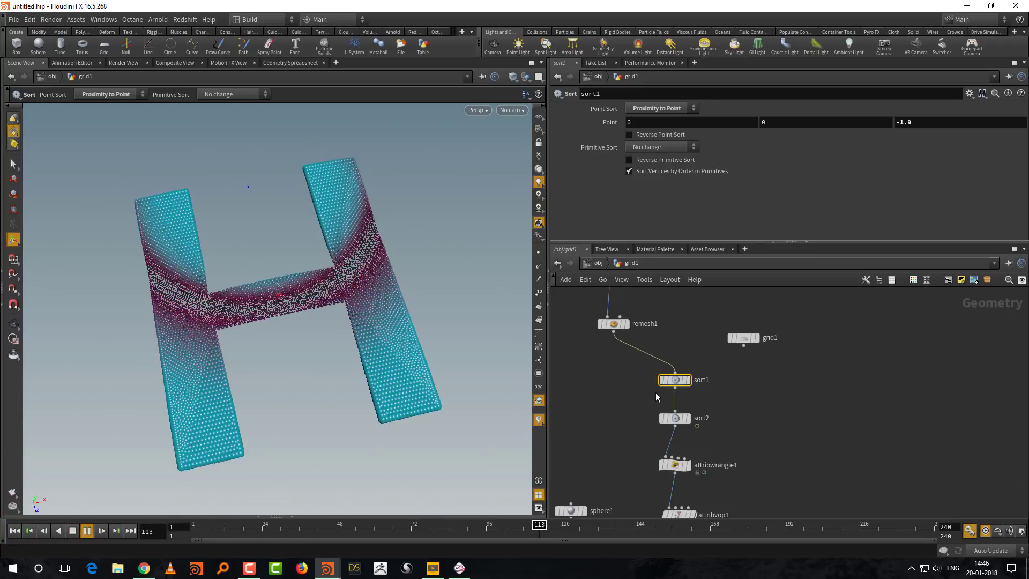
Step: Try the Along Vector and Random point sorts on sort1 during playback, and set it back to Proximity to Point
{"action": "left_click", "coordinate": [668, 108]}
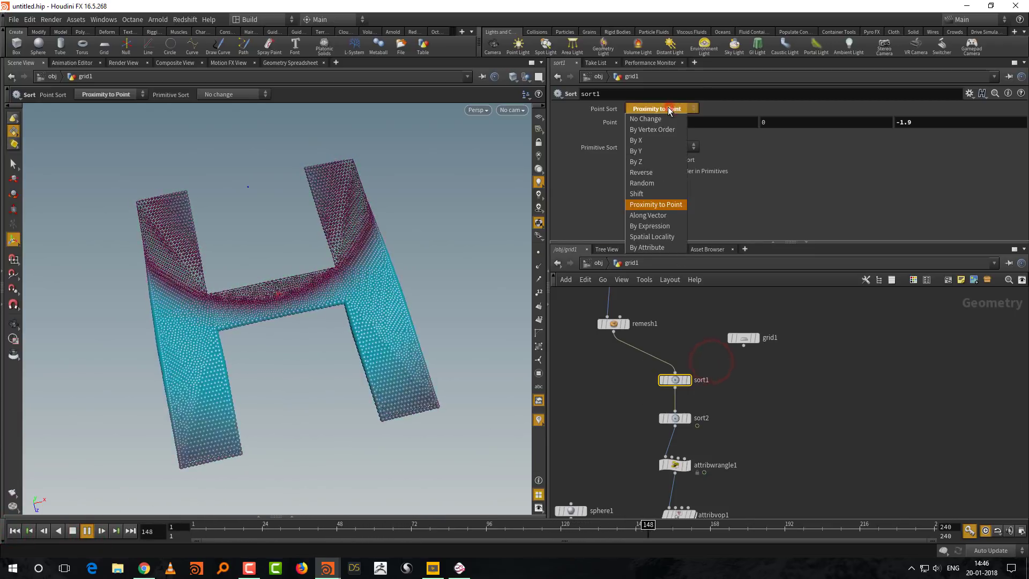
{"action": "left_click", "coordinate": [667, 215]}
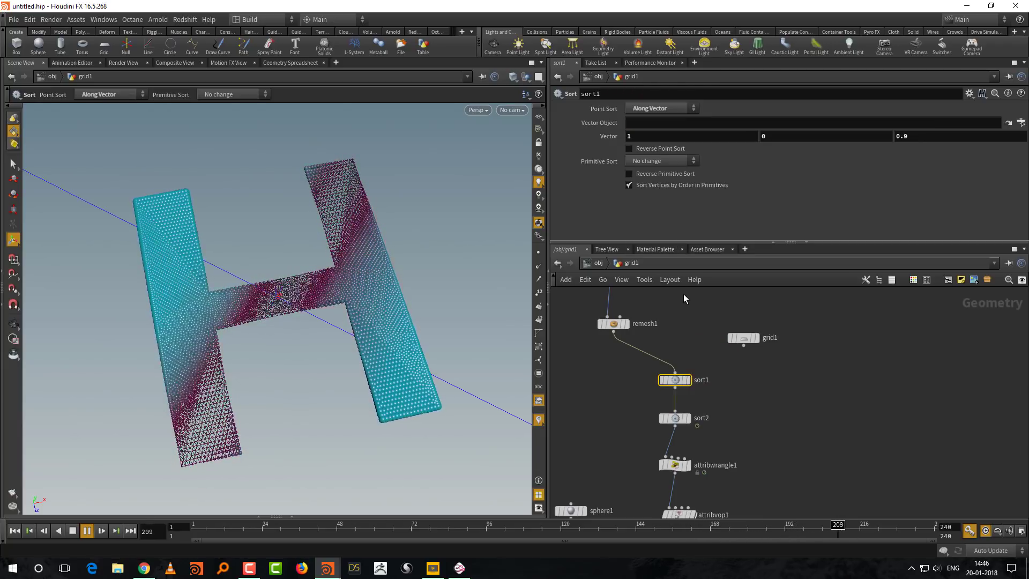
{"action": "left_click", "coordinate": [855, 416]}
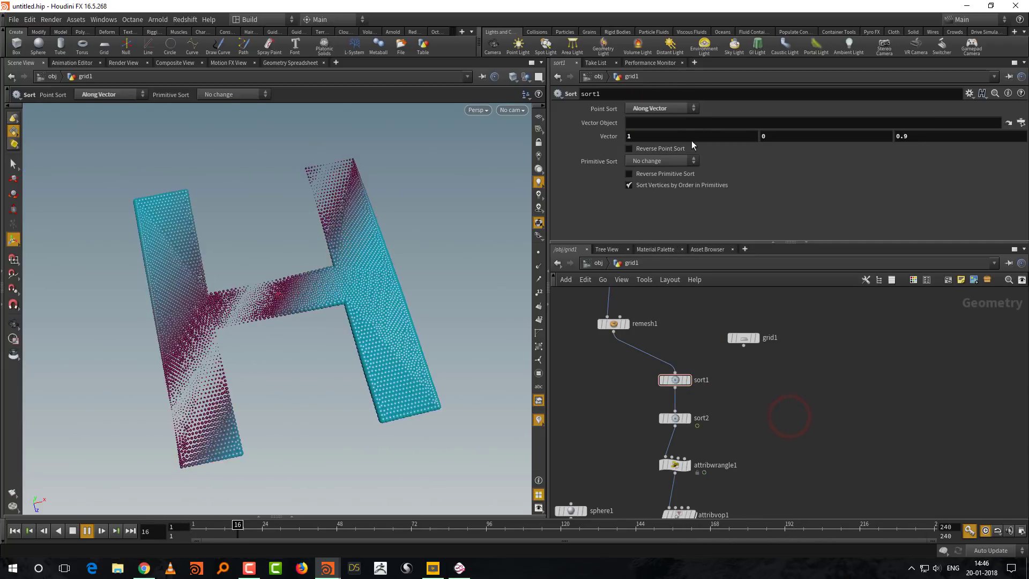
{"action": "left_click", "coordinate": [675, 109]}
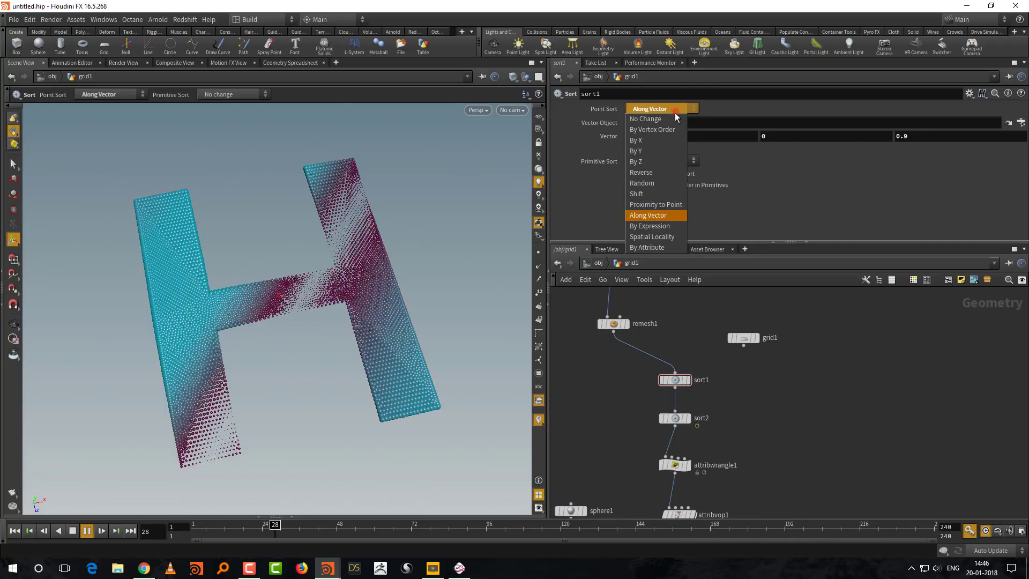
{"action": "left_click", "coordinate": [667, 184]}
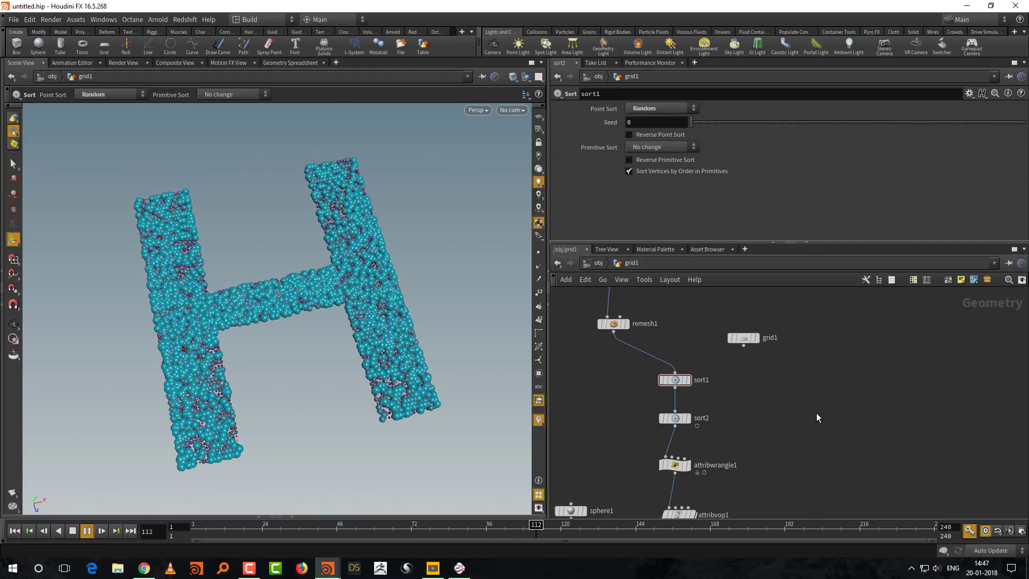
{"action": "left_click", "coordinate": [688, 111]}
{"action": "left_click", "coordinate": [667, 206]}
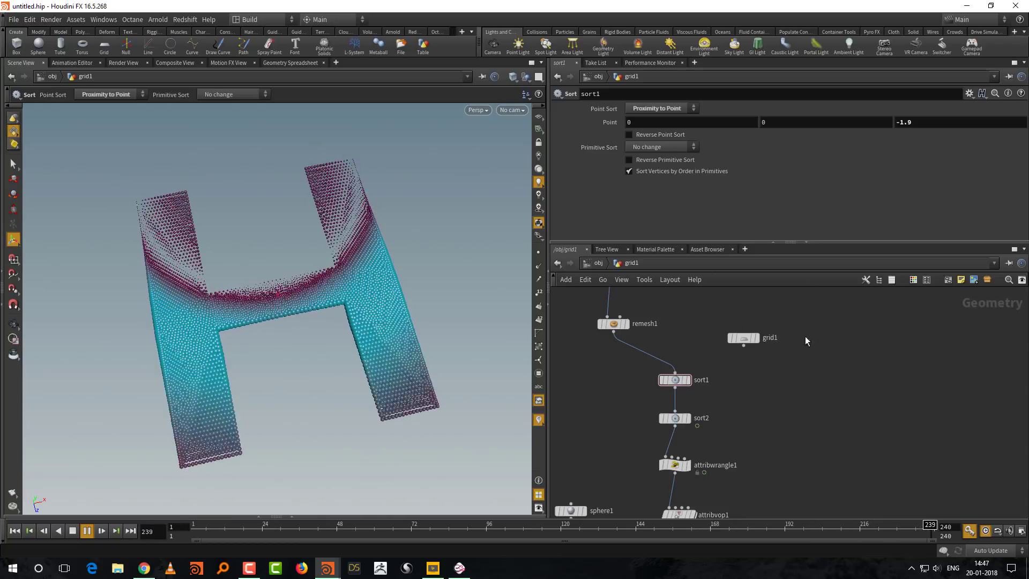
Step: Add a second Sphere node beside the font chain and make it a Polygon sphere with frequency 10
{"action": "left_click_drag", "start_coordinate": [873, 242], "coordinate": [872, 206]}
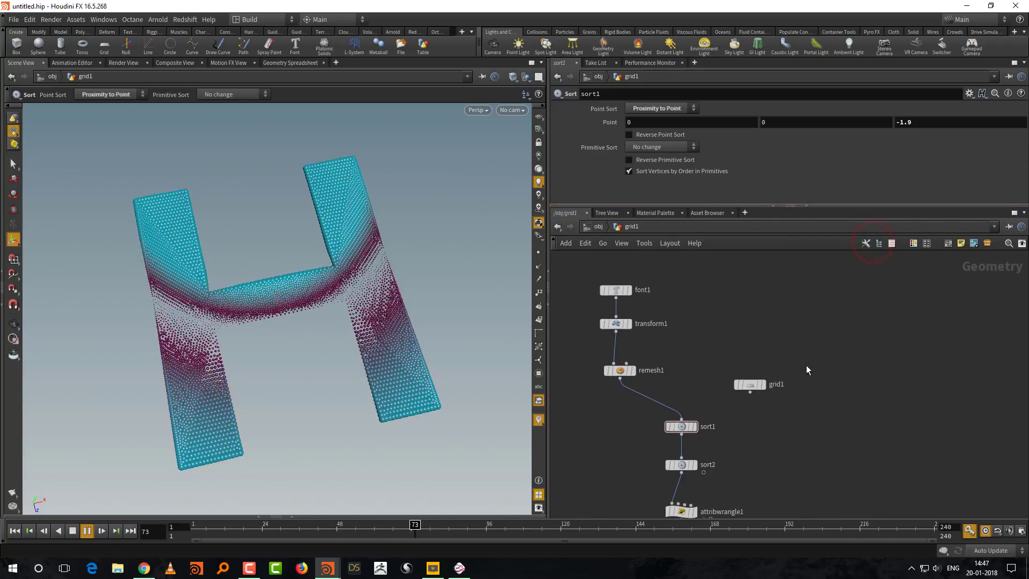
{"action": "key", "text": "Tab"}
{"action": "type", "text": "sp"}
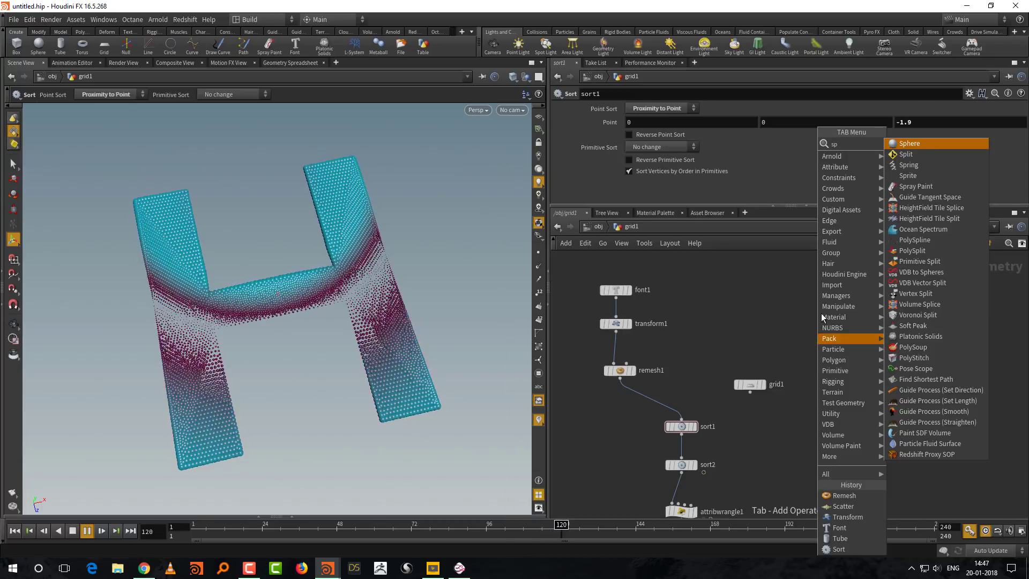
{"action": "left_click", "coordinate": [921, 142]}
{"action": "left_click", "coordinate": [728, 302]}
{"action": "left_click", "coordinate": [651, 110]}
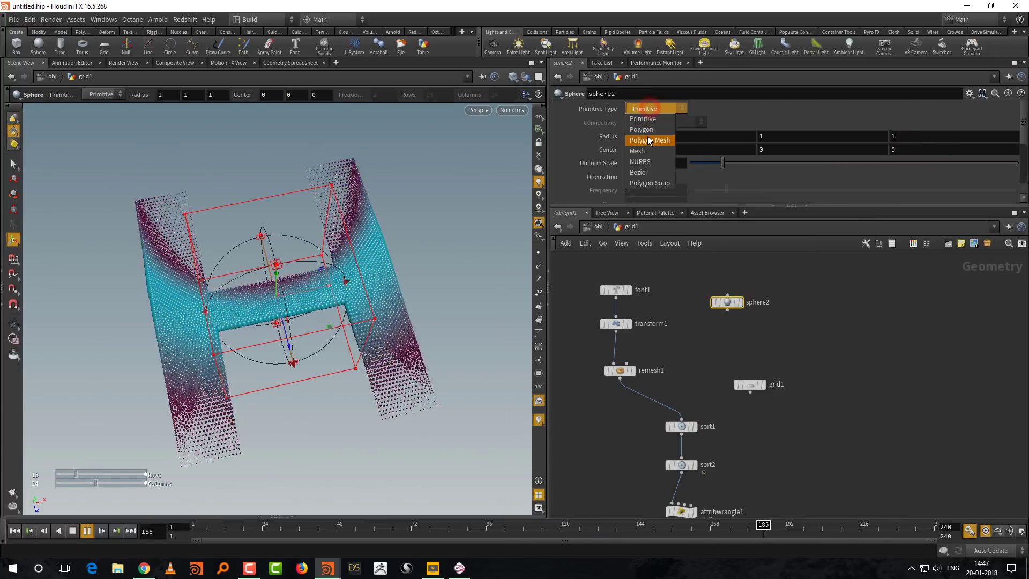
{"action": "left_click", "coordinate": [647, 118]}
{"action": "double_click", "coordinate": [645, 192]}
{"action": "type", "text": "1"}
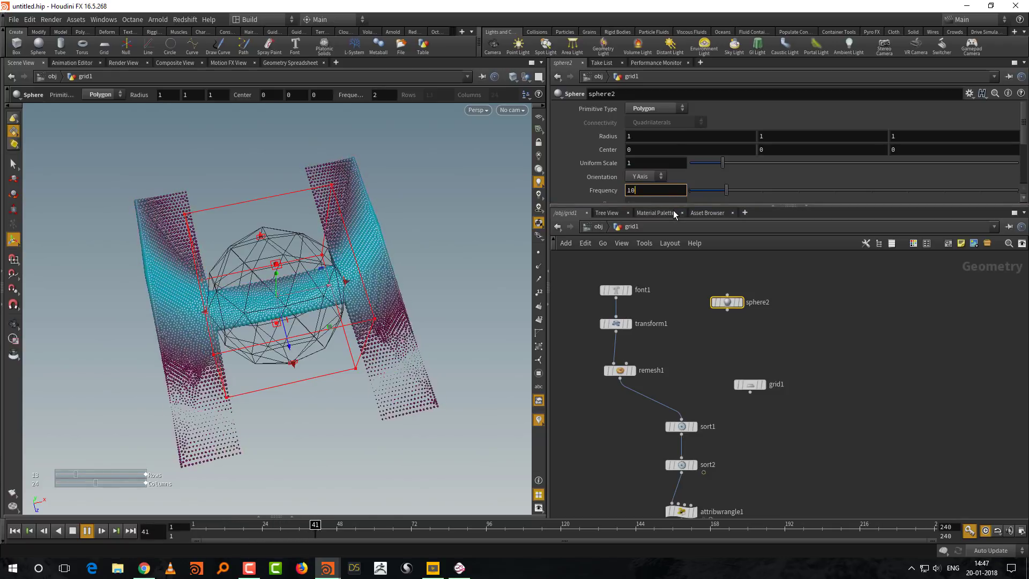
{"action": "type", "text": "0"}
{"action": "key", "text": "Return"}
Step: Stop the playback and connect sphere2 to sort1 in place of the remeshed letter
{"action": "key", "text": "Escape"}
{"action": "left_click_drag", "start_coordinate": [438, 450], "coordinate": [472, 348]}
{"action": "key", "text": "Return"}
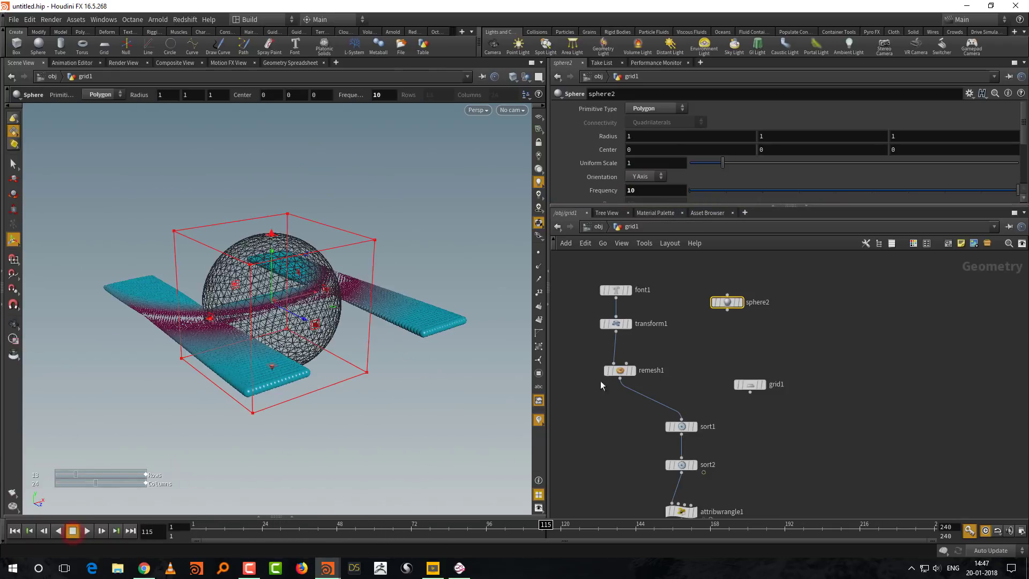
{"action": "middle_click_drag", "start_coordinate": [708, 335], "coordinate": [702, 362]}
{"action": "left_click", "coordinate": [721, 338]}
{"action": "left_click", "coordinate": [676, 445]}
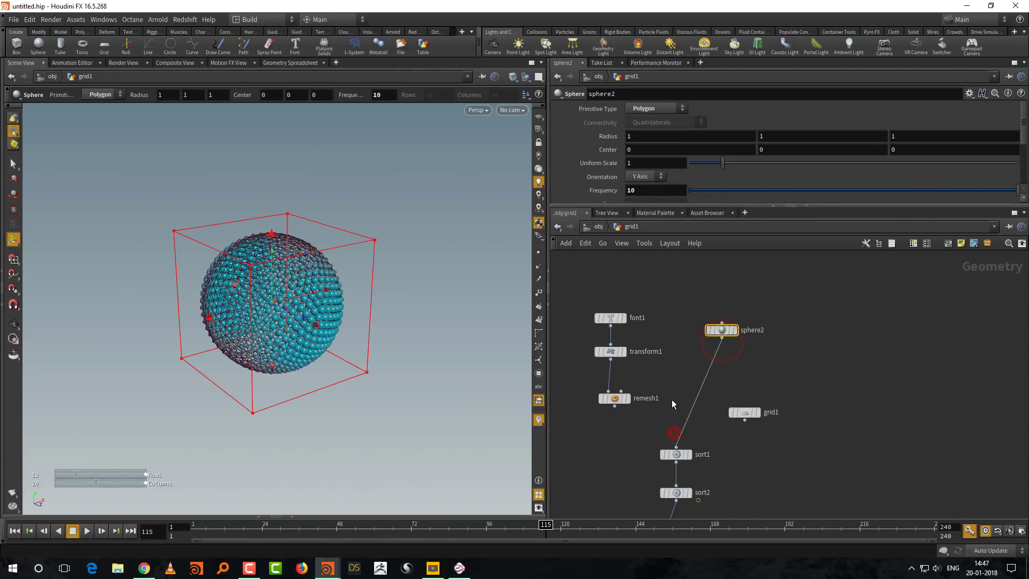
Step: Set the Z coordinate of sort1's proximity point to -1.1, play from the first frame and stop at frame 76
{"action": "middle_click_drag", "start_coordinate": [605, 422], "coordinate": [609, 373]}
{"action": "key", "text": "Escape"}
{"action": "left_click_drag", "start_coordinate": [450, 398], "coordinate": [431, 440]}
{"action": "left_click", "coordinate": [679, 405]}
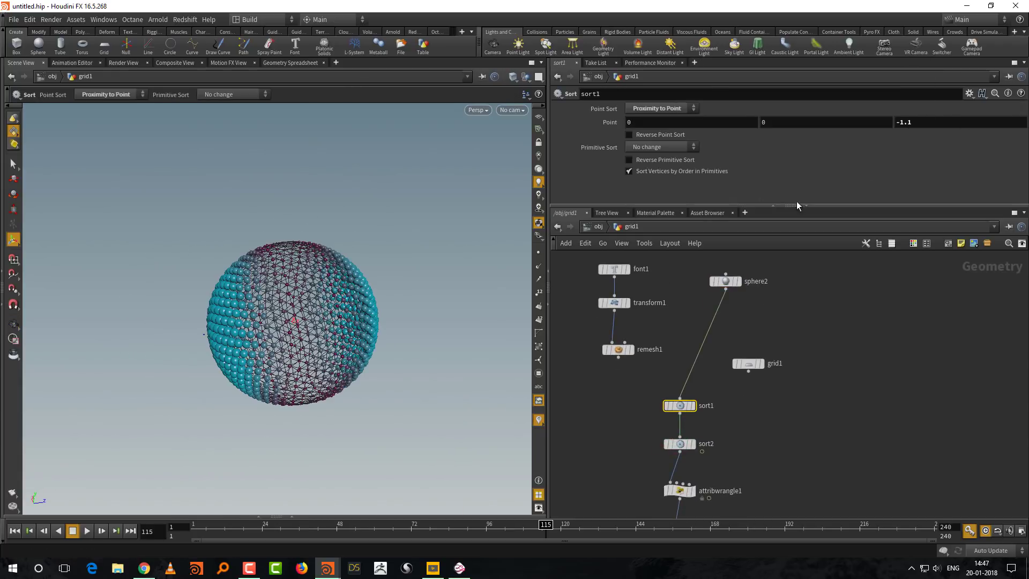
{"action": "left_click", "coordinate": [14, 531]}
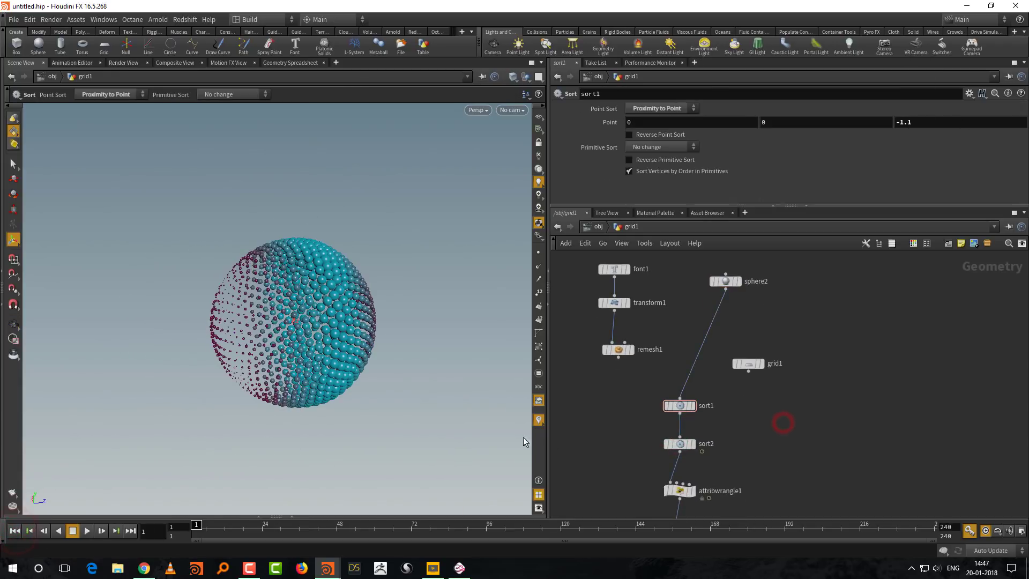
{"action": "left_click", "coordinate": [88, 531]}
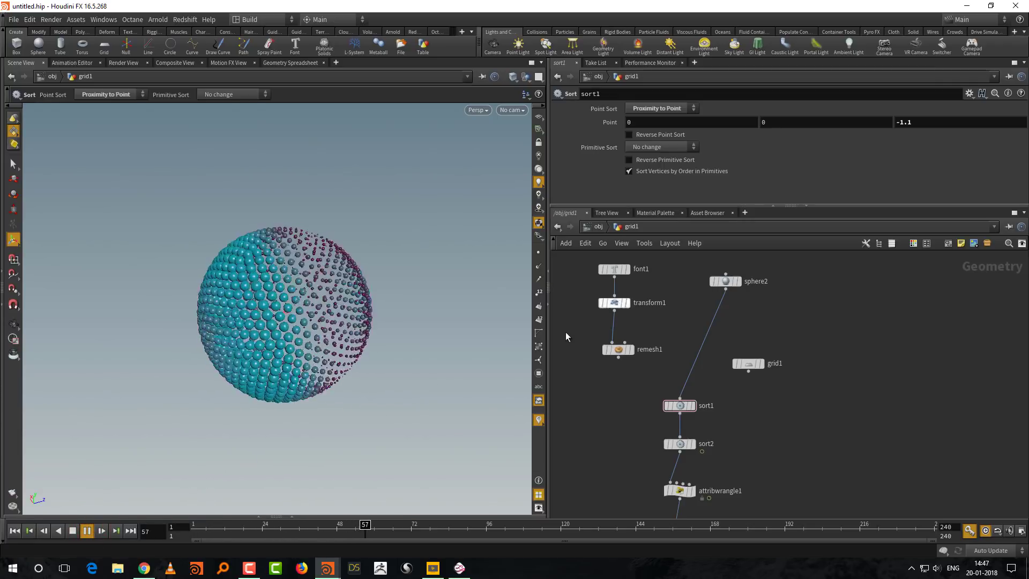
{"action": "left_click", "coordinate": [72, 531]}
Step: Set sphere2's frequency to 20
{"action": "middle_click_drag", "start_coordinate": [823, 387], "coordinate": [823, 401]}
{"action": "middle_click_drag", "start_coordinate": [750, 295], "coordinate": [738, 333]}
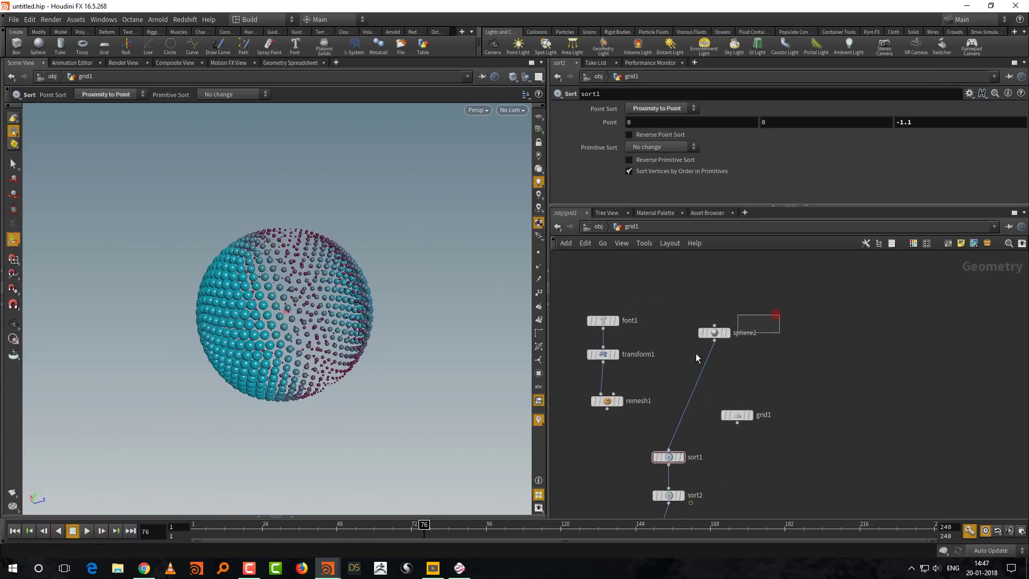
{"action": "left_click", "coordinate": [721, 333]}
{"action": "left_click", "coordinate": [642, 192]}
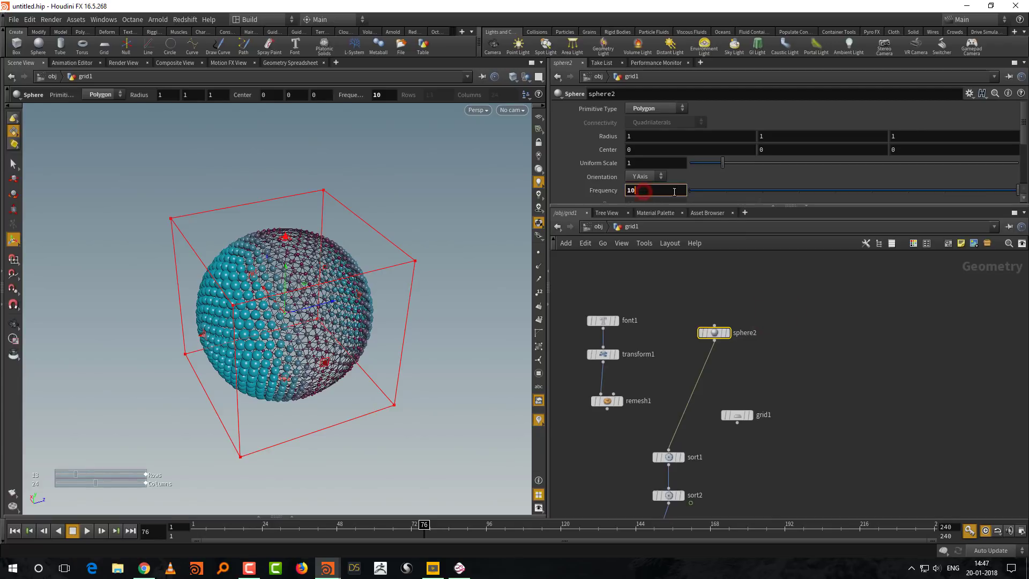
{"action": "key", "text": "BackSpace"}
{"action": "type", "text": "20"}
{"action": "key", "text": "Return"}
Step: Set sphere1's uniform scale to 0.39, play the animation from the first frame and stop it at frame 75
{"action": "middle_click_drag", "start_coordinate": [794, 442], "coordinate": [862, 261]}
{"action": "left_click", "coordinate": [654, 421]}
{"action": "left_click_drag", "start_coordinate": [700, 163], "coordinate": [704, 166]}
{"action": "left_click", "coordinate": [627, 364]}
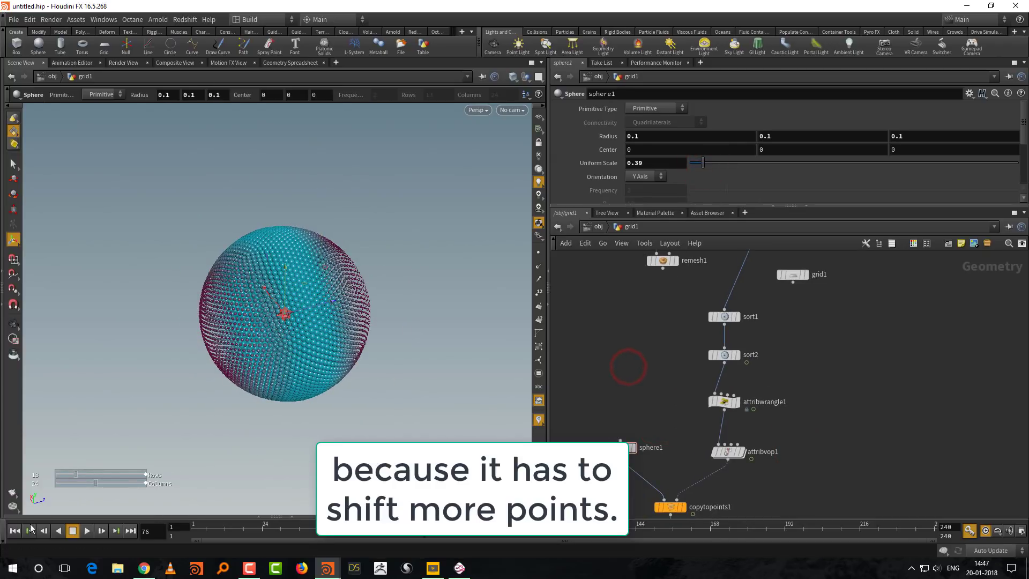
{"action": "left_click", "coordinate": [14, 531]}
{"action": "left_click", "coordinate": [87, 530]}
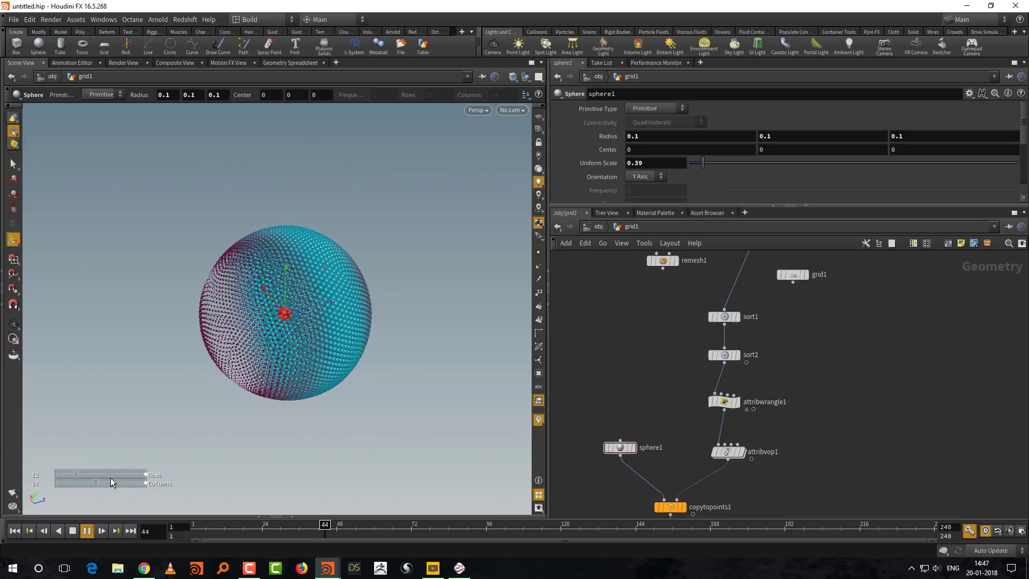
{"action": "left_click", "coordinate": [72, 531]}
Step: Reshape attribvop1's curve ramp into two peaks, with point 4 at position 0.71214 and value 1, and play from the first frame
{"action": "middle_click_drag", "start_coordinate": [834, 351], "coordinate": [822, 358]}
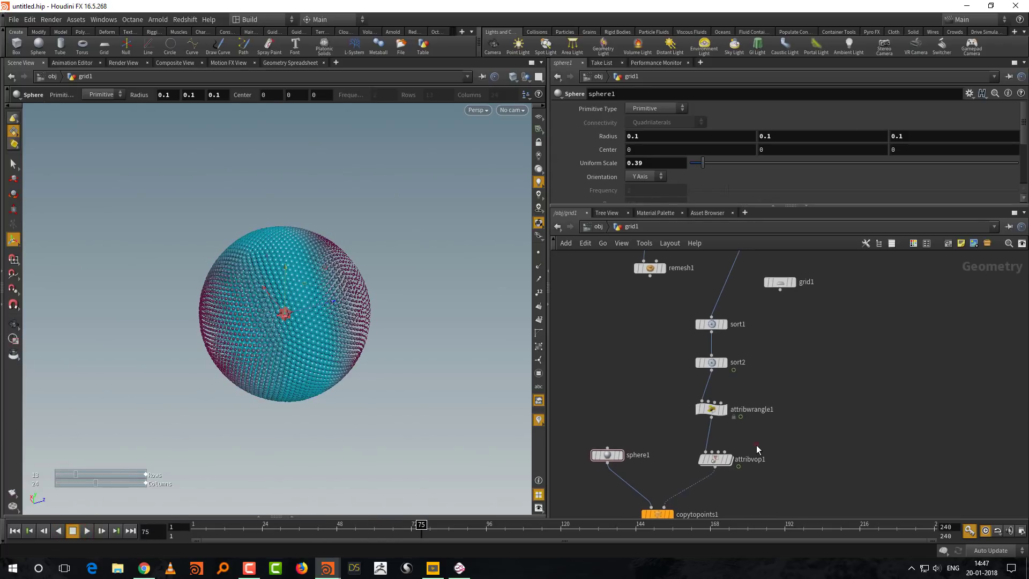
{"action": "left_click", "coordinate": [736, 450]}
{"action": "left_click_drag", "start_coordinate": [737, 206], "coordinate": [736, 287]}
{"action": "left_click_drag", "start_coordinate": [817, 162], "coordinate": [791, 162]}
{"action": "left_click_drag", "start_coordinate": [889, 161], "coordinate": [889, 145]}
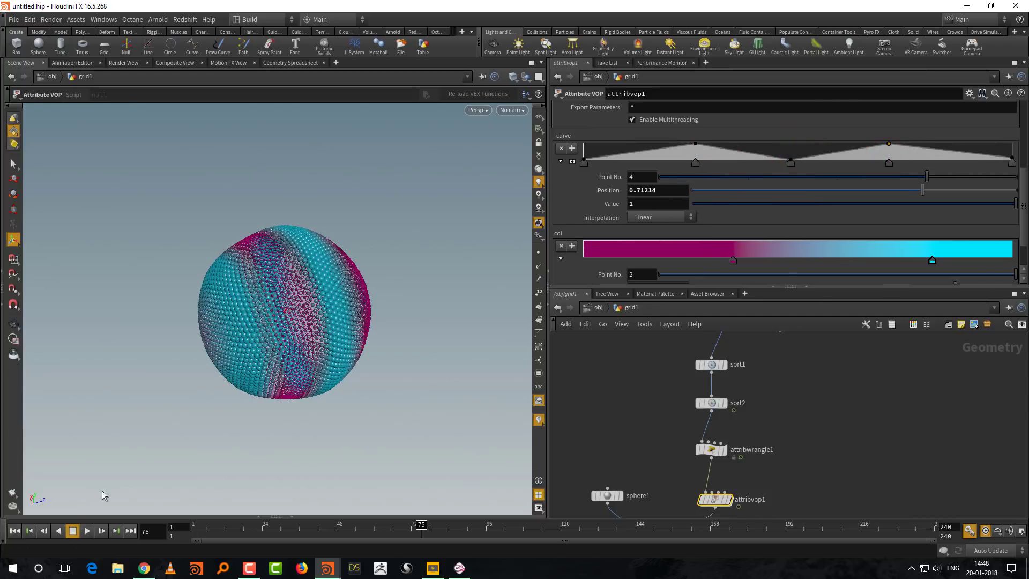
{"action": "left_click", "coordinate": [16, 531]}
{"action": "left_click", "coordinate": [87, 531]}
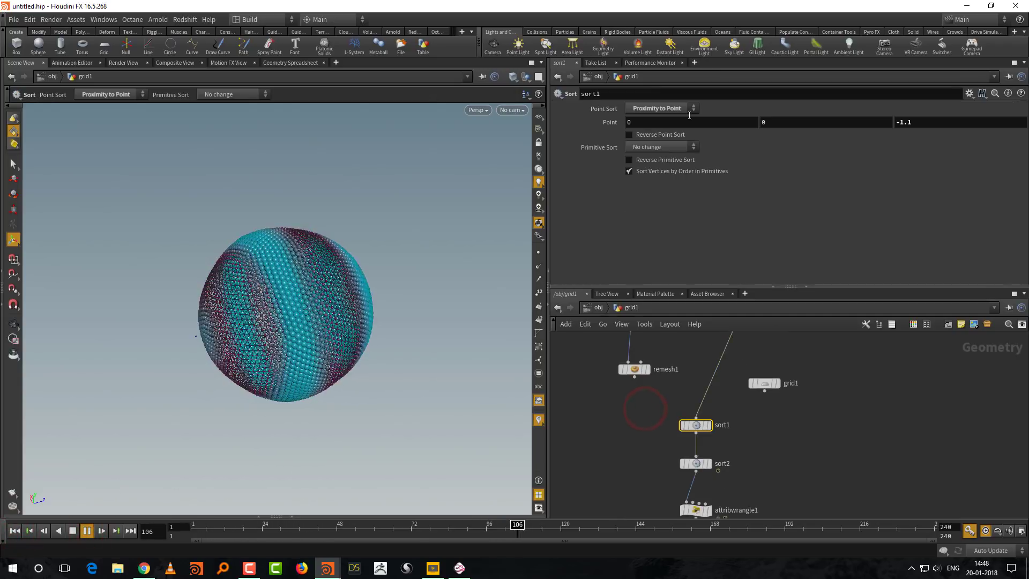
Step: Switch sort1's point sort to Along Vector and set the vector to about 0.4, 0, 0.9
{"action": "left_click", "coordinate": [681, 110]}
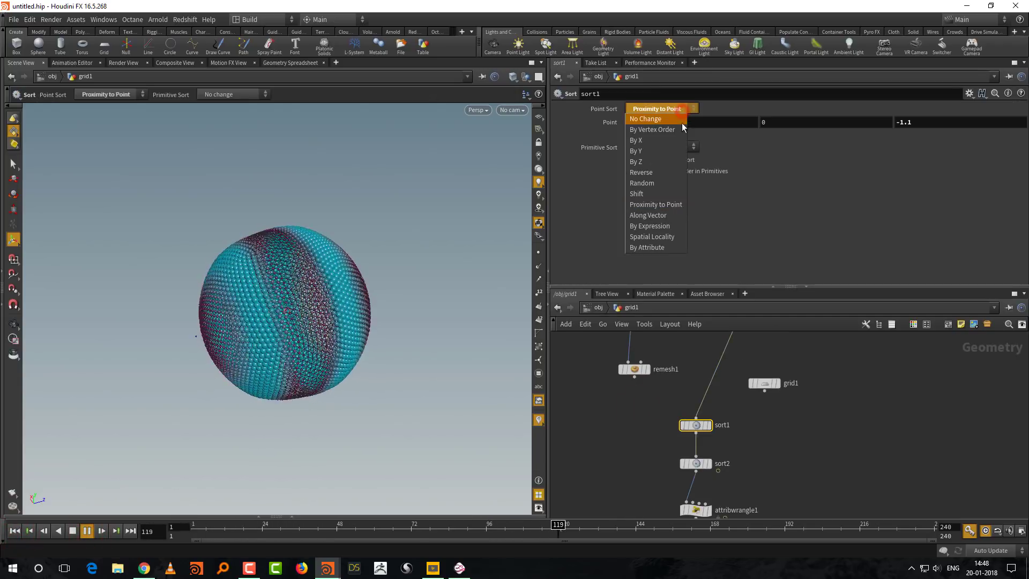
{"action": "left_click", "coordinate": [672, 213]}
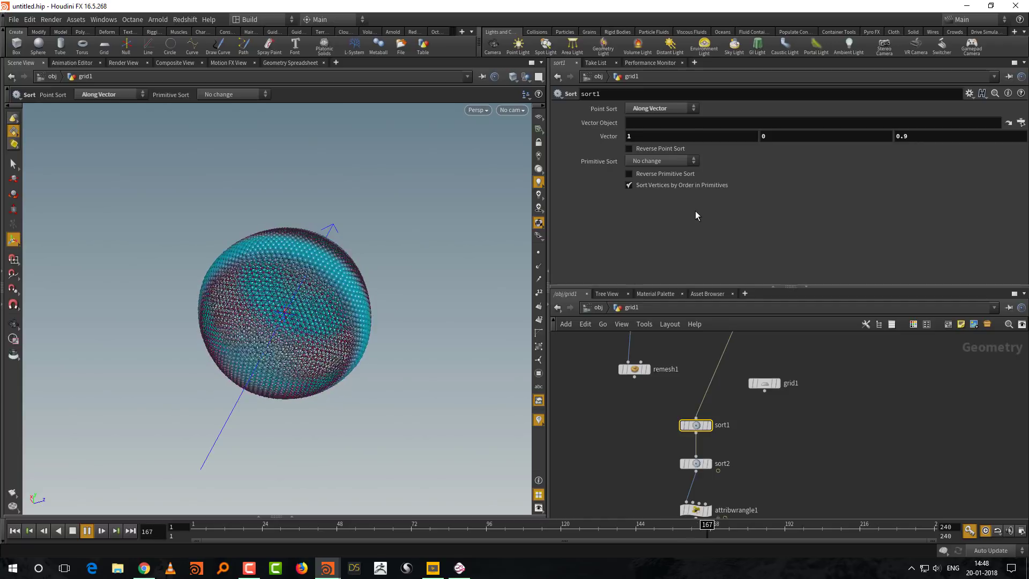
{"action": "mouse_move", "coordinate": [671, 138]}
{"action": "middle_mouse_down"}
{"action": "mouse_move", "coordinate": [614, 141]}
{"action": "mouse_move", "coordinate": [753, 106]}
{"action": "mouse_move", "coordinate": [697, 115]}
{"action": "mouse_move", "coordinate": [677, 139]}
{"action": "mouse_move", "coordinate": [622, 132]}
{"action": "mouse_move", "coordinate": [360, 158]}
{"action": "mouse_move", "coordinate": [490, 156]}
{"action": "mouse_move", "coordinate": [680, 130]}
{"action": "middle_mouse_up"}
{"action": "left_click", "coordinate": [914, 135]}
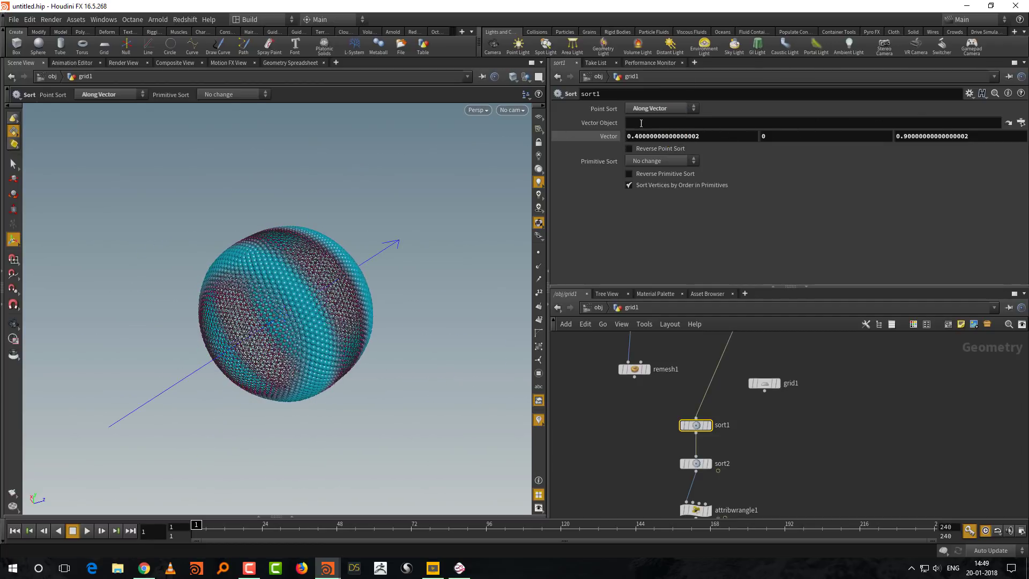
Step: Set sort1's point sort to By Y and play the sphere's animation from the first frame
{"action": "left_click", "coordinate": [651, 109]}
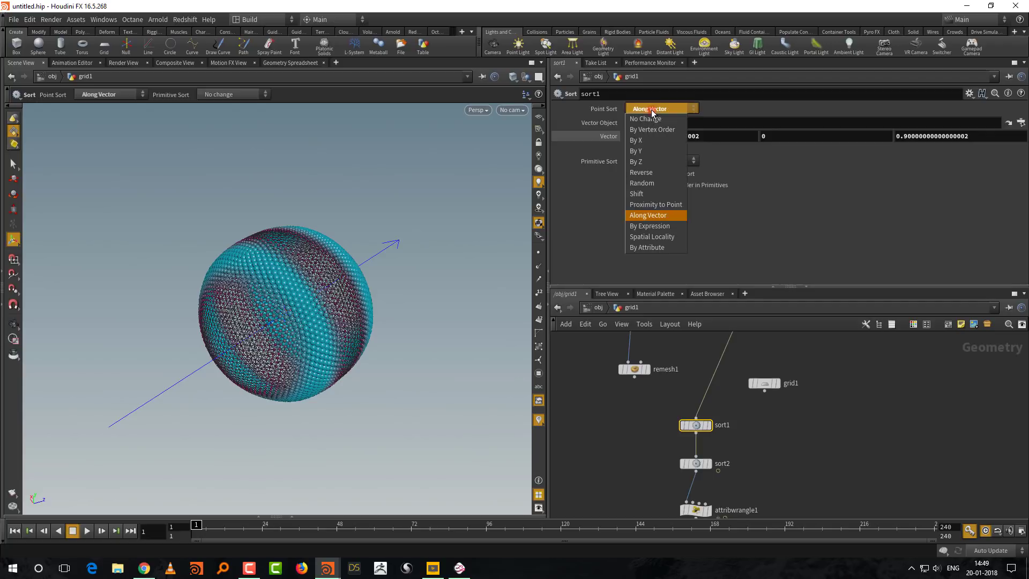
{"action": "left_click", "coordinate": [652, 152]}
{"action": "left_click_drag", "start_coordinate": [402, 409], "coordinate": [402, 403], "text": "alt"}
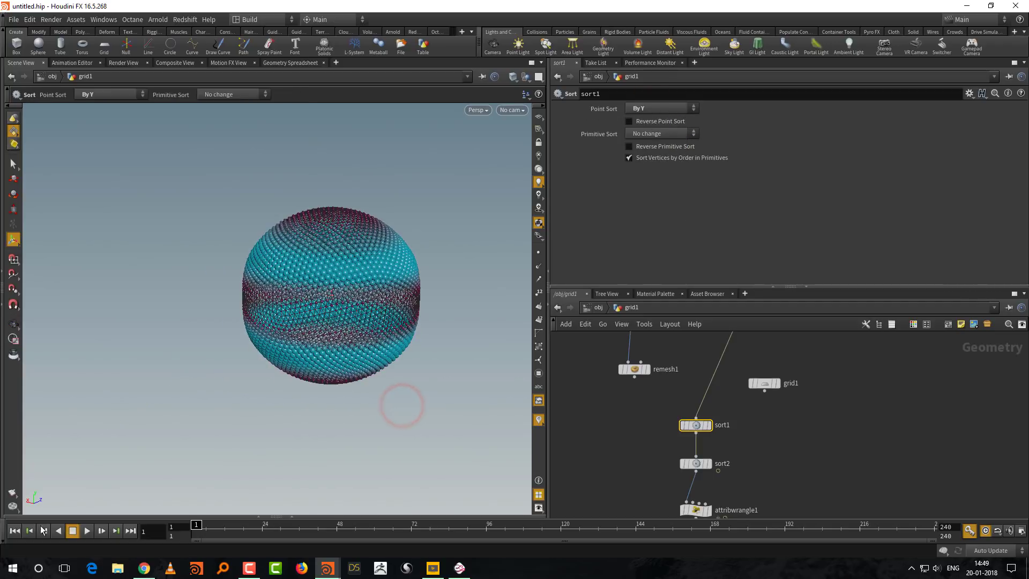
{"action": "left_click", "coordinate": [86, 531]}
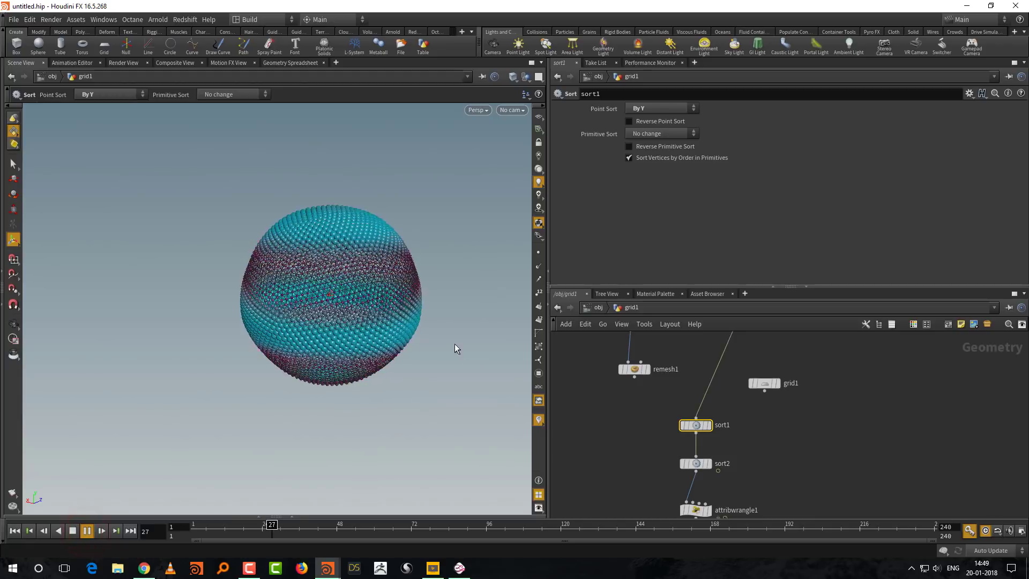
{"action": "key", "text": "Escape"}
{"action": "middle_click_drag", "start_coordinate": [459, 344], "coordinate": [391, 377]}
{"action": "right_click_drag", "start_coordinate": [402, 388], "coordinate": [435, 362]}
Step: Remove the minus sign from sort2's Shift offset expression
{"action": "left_click", "coordinate": [695, 463]}
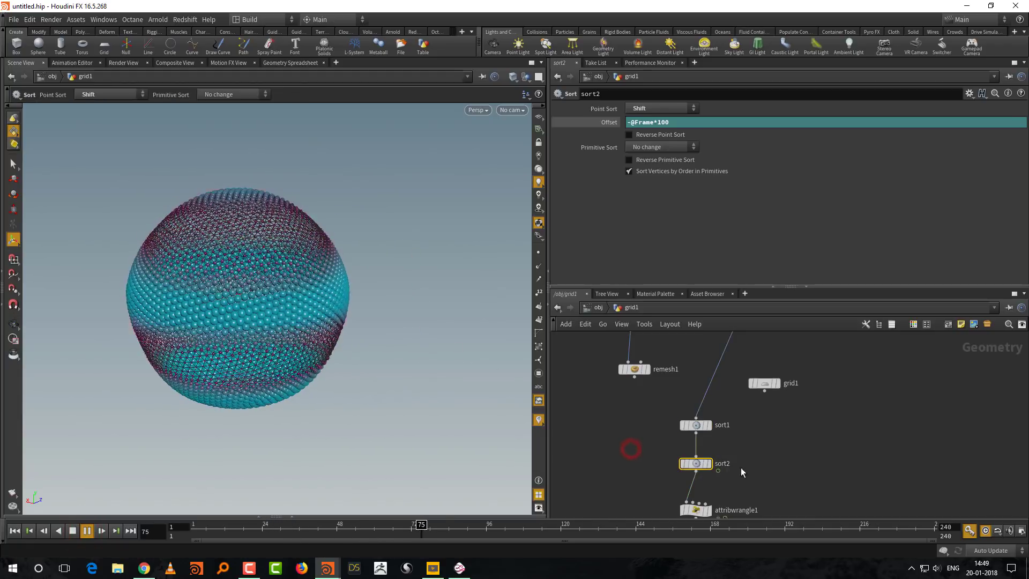
{"action": "left_click", "coordinate": [635, 122]}
{"action": "key", "text": "BackSpace"}
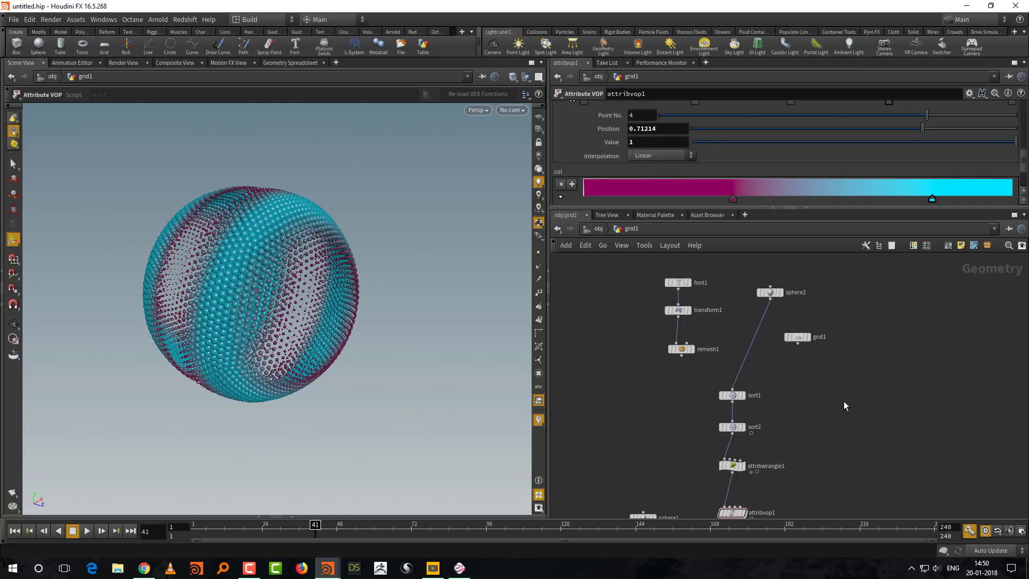
{"action": "left_click", "coordinate": [459, 568]}
{"action": "left_click_drag", "start_coordinate": [449, 186], "coordinate": [505, 410]}
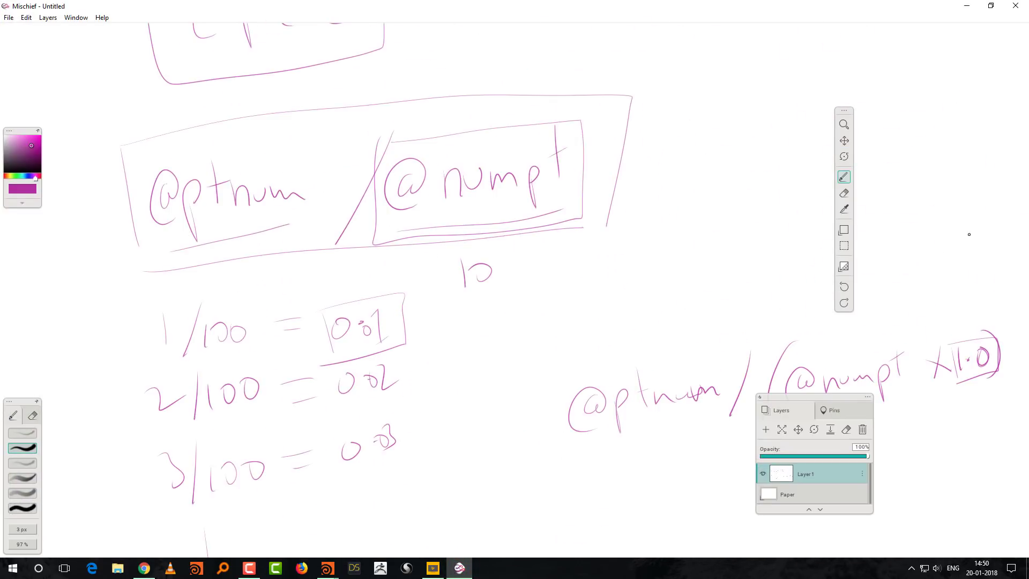
{"action": "left_click", "coordinate": [967, 6]}
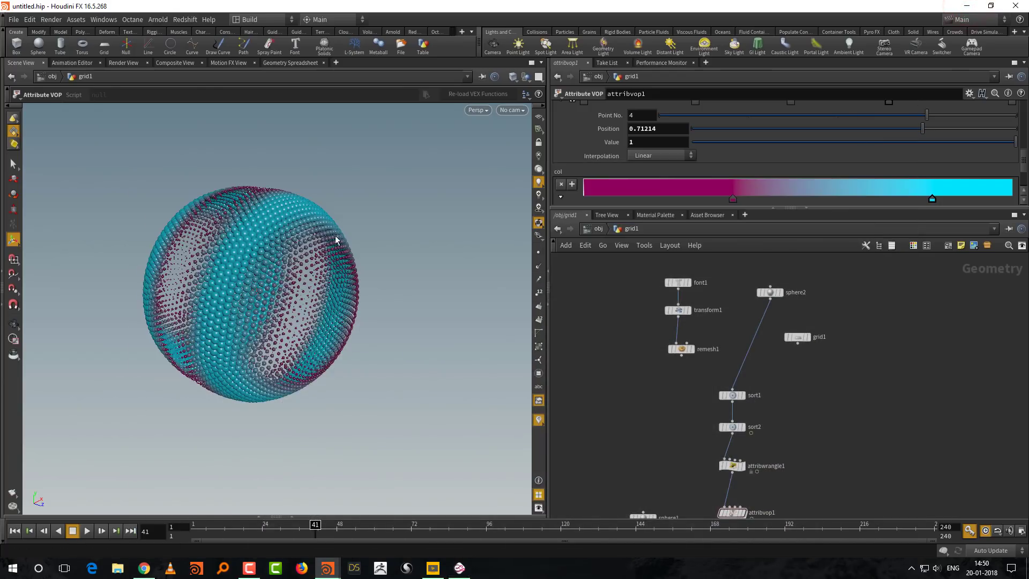
Step: Move the font1, transform1 and remesh1 chain aside and place sphere2 directly above sort1 in the network
{"action": "middle_click_drag", "start_coordinate": [796, 418], "coordinate": [794, 440]}
{"action": "left_click_drag", "start_coordinate": [611, 292], "coordinate": [622, 384]}
{"action": "left_click", "coordinate": [694, 349]}
{"action": "left_click_drag", "start_coordinate": [768, 316], "coordinate": [725, 377]}
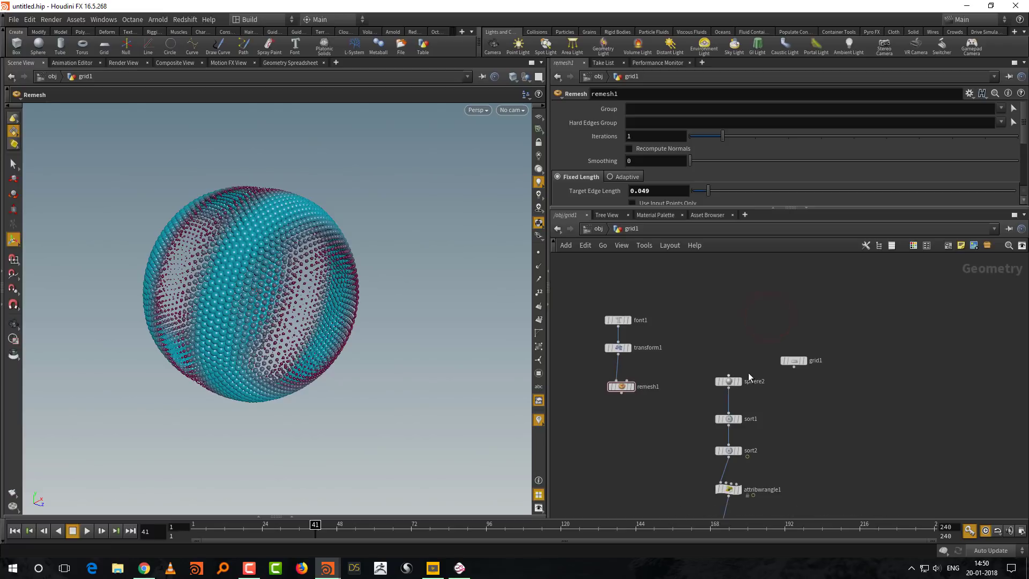
{"action": "middle_click_drag", "start_coordinate": [798, 468], "coordinate": [795, 394]}
{"action": "left_click_drag", "start_coordinate": [697, 284], "coordinate": [728, 433]}
{"action": "left_click", "coordinate": [793, 384]}
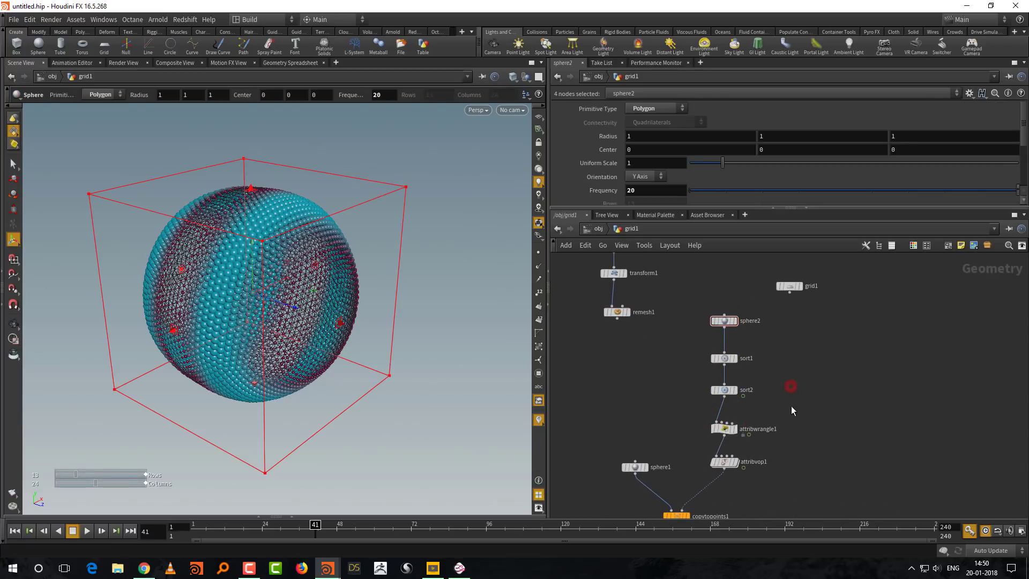
Step: Examine the copied spheres from another angle and review the settings of attribwrangle1 and attribvop1
{"action": "key", "text": "Escape"}
{"action": "left_click_drag", "start_coordinate": [403, 422], "coordinate": [423, 421]}
{"action": "key", "text": "Return"}
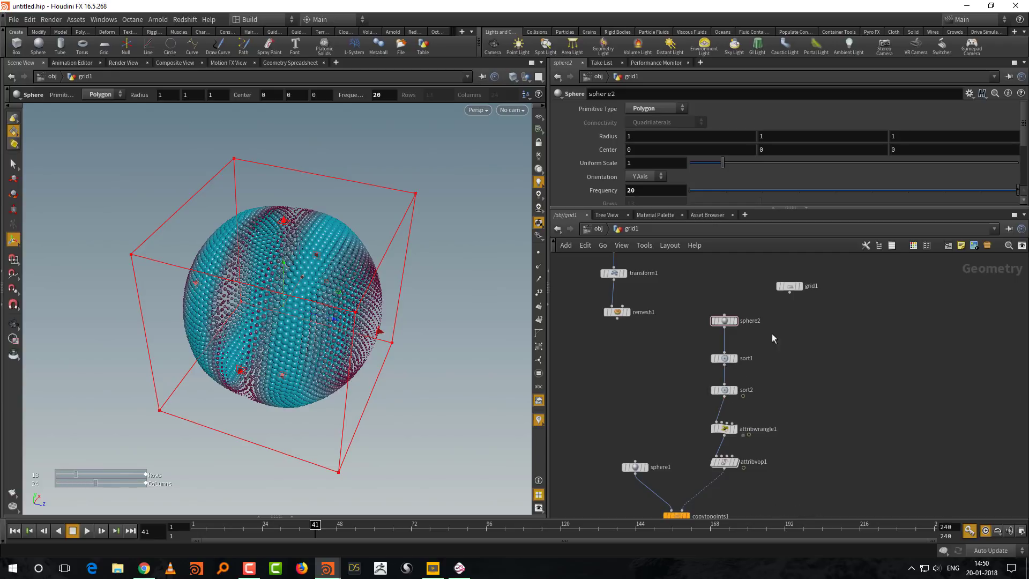
{"action": "key", "text": "Down"}
{"action": "key", "text": "Down"}
{"action": "key", "text": "Down"}
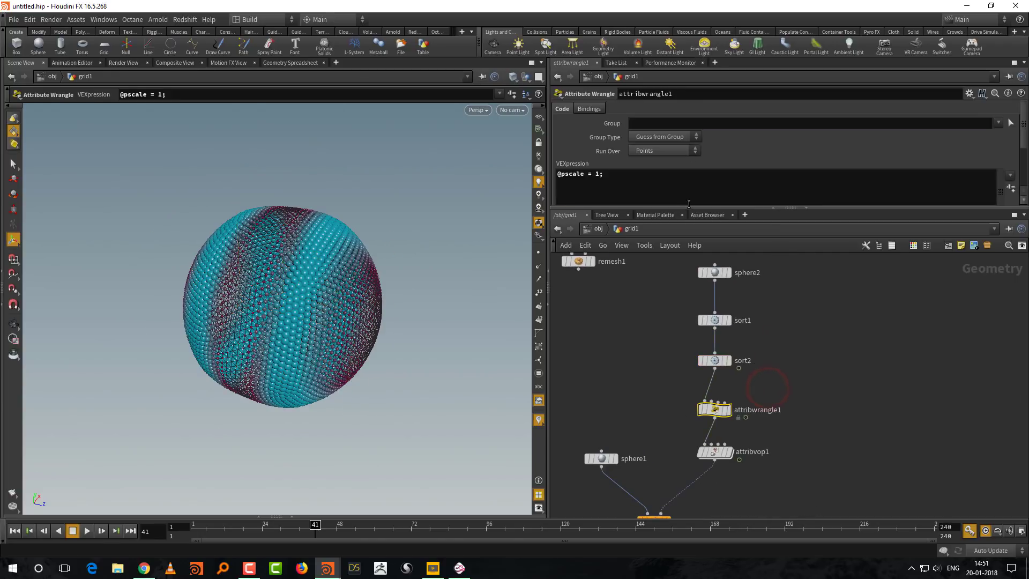
{"action": "left_click", "coordinate": [751, 449]}
{"action": "left_click_drag", "start_coordinate": [705, 207], "coordinate": [706, 305]}
{"action": "scroll", "coordinate": [1025, 170], "scroll_direction": "up", "scroll_amount": 3}
{"action": "scroll", "coordinate": [1025, 171], "scroll_direction": "down", "scroll_amount": 3}
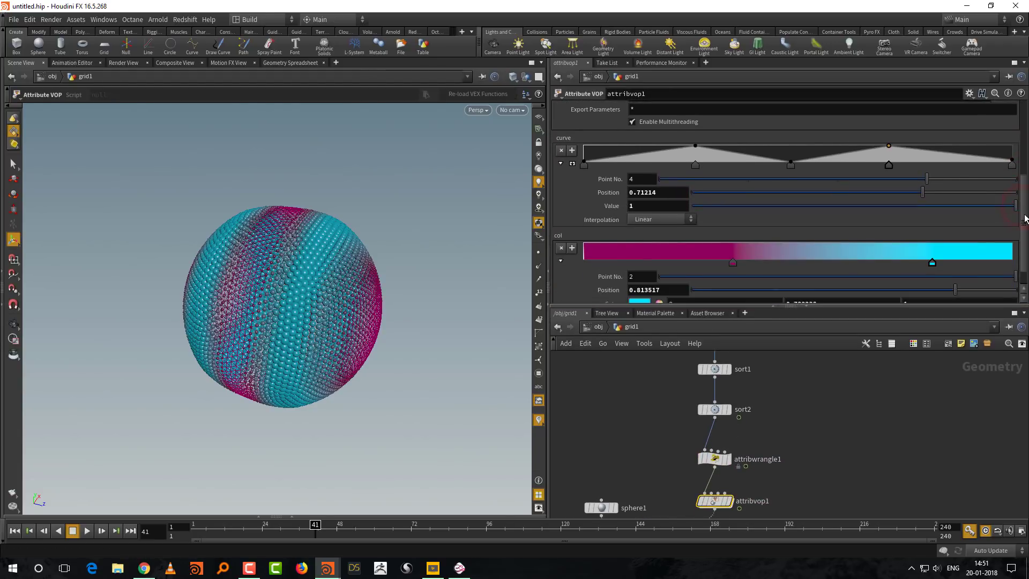
Step: Move the col ramp's magenta point to position 0.354193 and change the cyan point's colour to a deeper sky blue
{"action": "mouse_move", "coordinate": [732, 261]}
{"action": "left_mouse_down"}
{"action": "mouse_move", "coordinate": [667, 261]}
{"action": "mouse_move", "coordinate": [748, 261]}
{"action": "left_mouse_up"}
{"action": "left_click", "coordinate": [932, 261]}
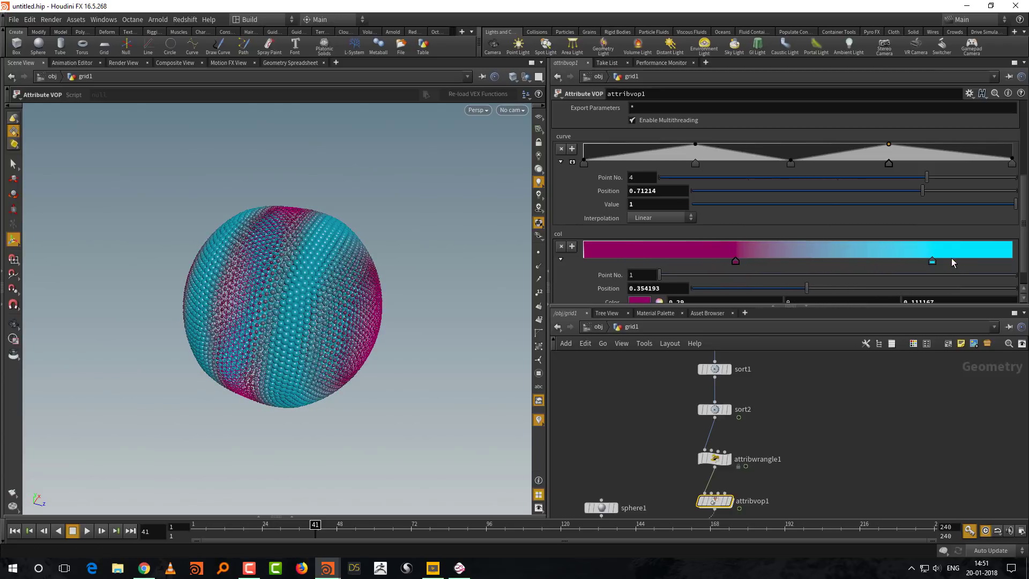
{"action": "double_click", "coordinate": [932, 261]}
{"action": "mouse_move", "coordinate": [938, 266]}
{"action": "left_mouse_down"}
{"action": "mouse_move", "coordinate": [908, 266]}
{"action": "mouse_move", "coordinate": [946, 267]}
{"action": "left_mouse_up"}
{"action": "left_click", "coordinate": [825, 277]}
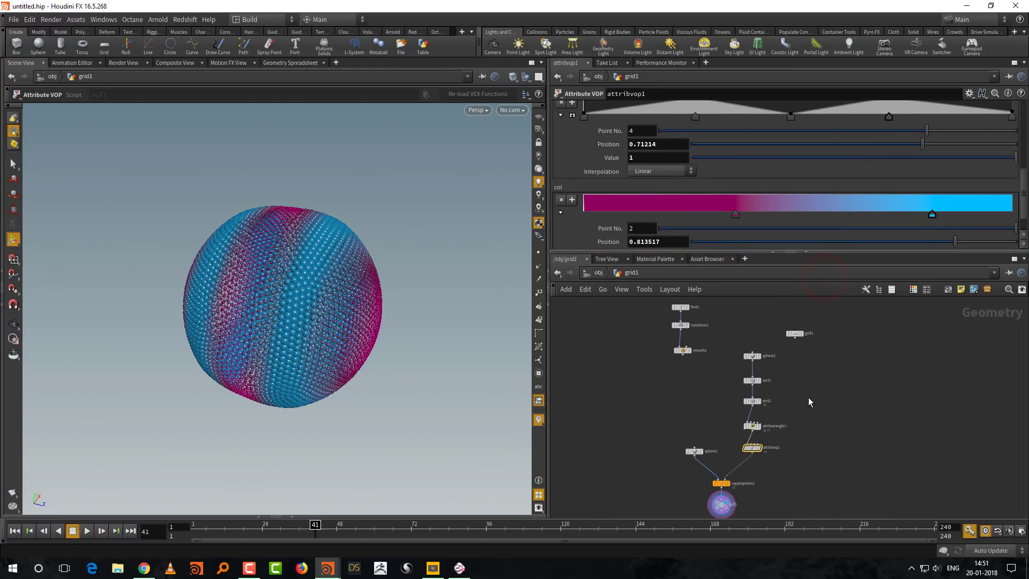